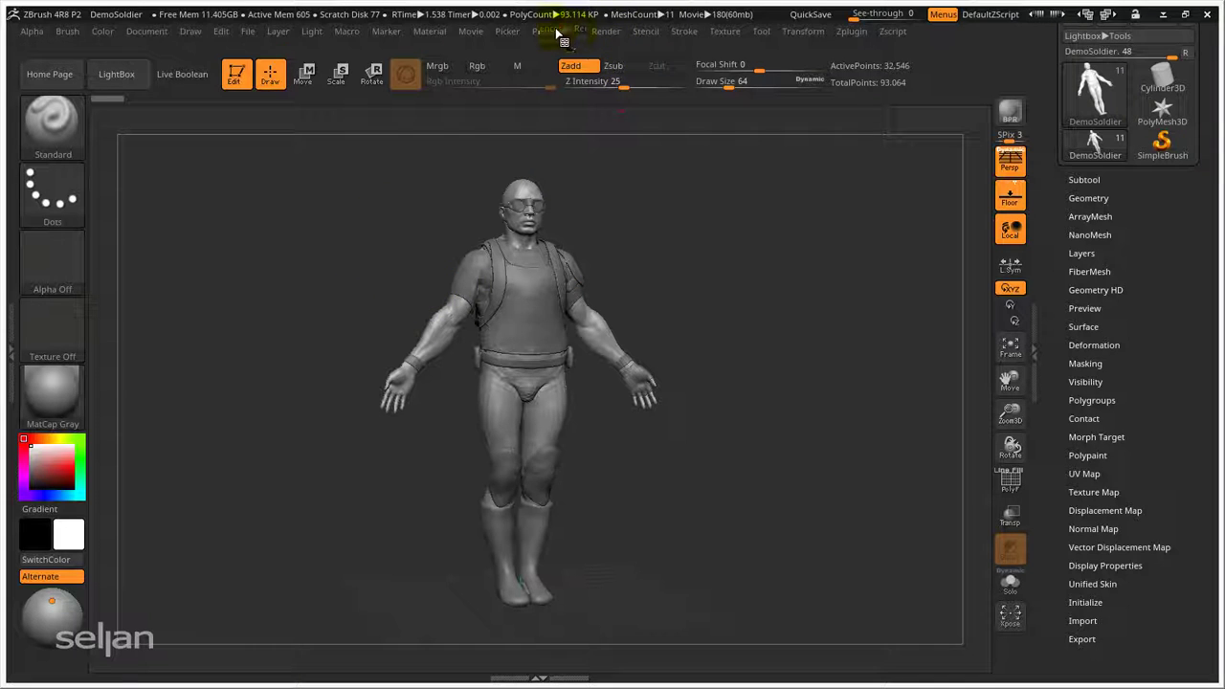
click(555, 31)
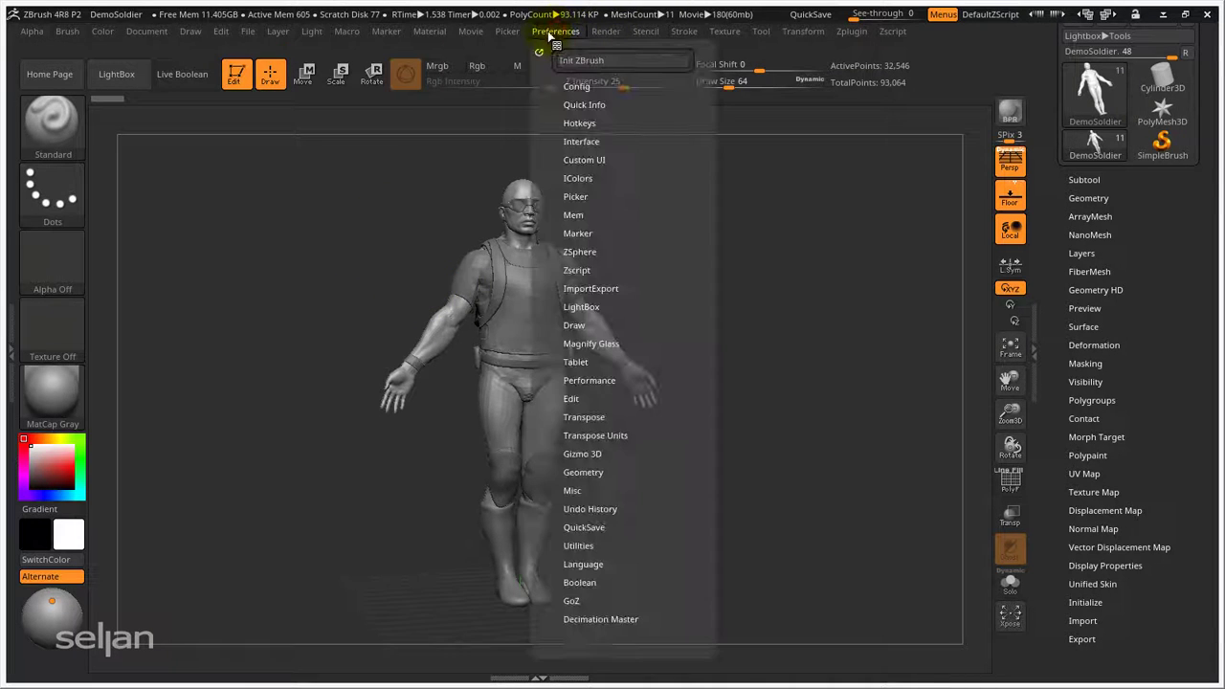
click(578, 141)
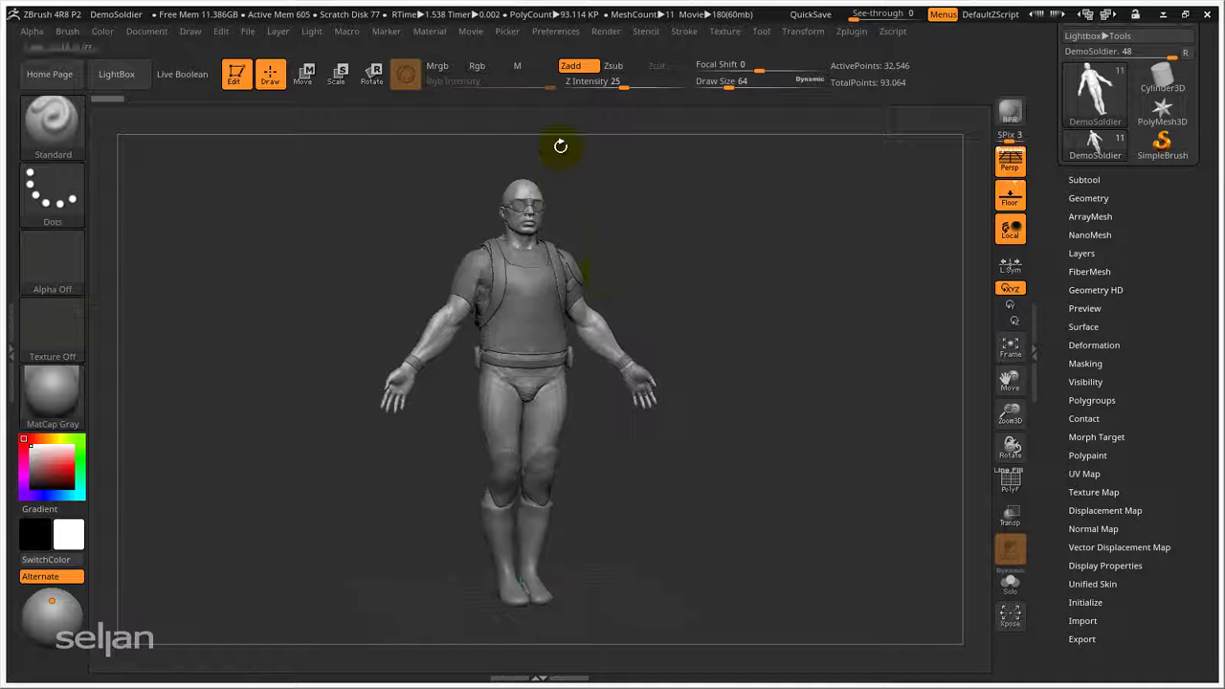
click(556, 31)
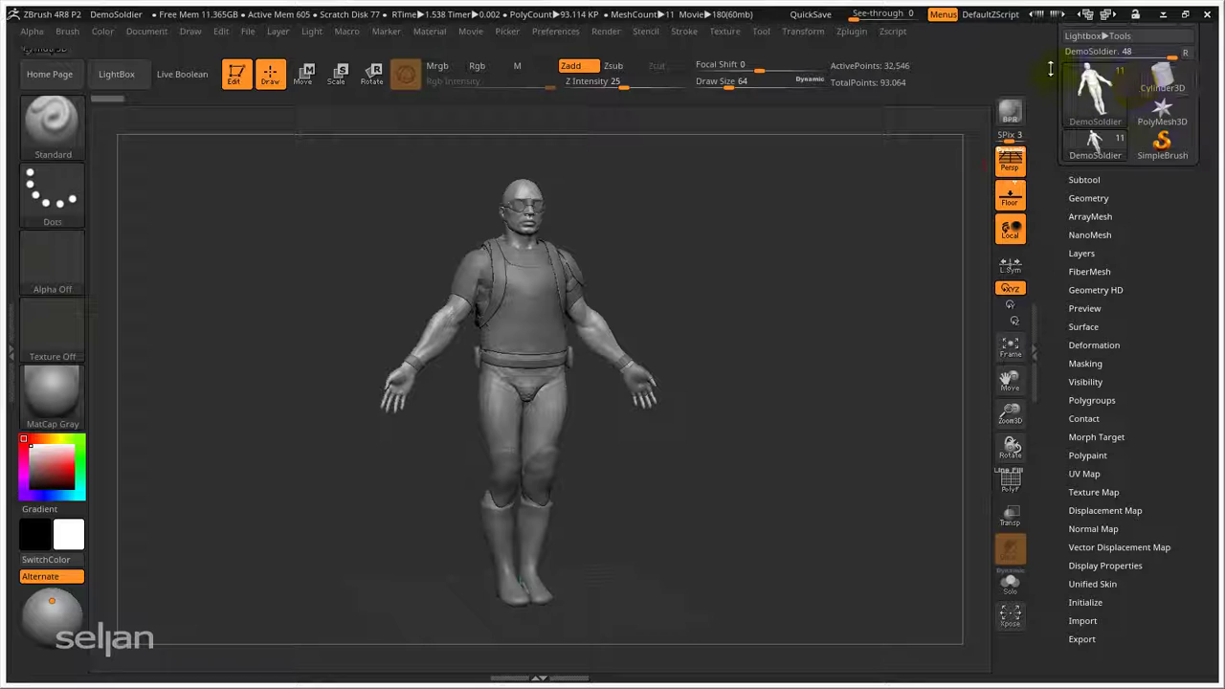
drag(1048, 63, 1049, 142)
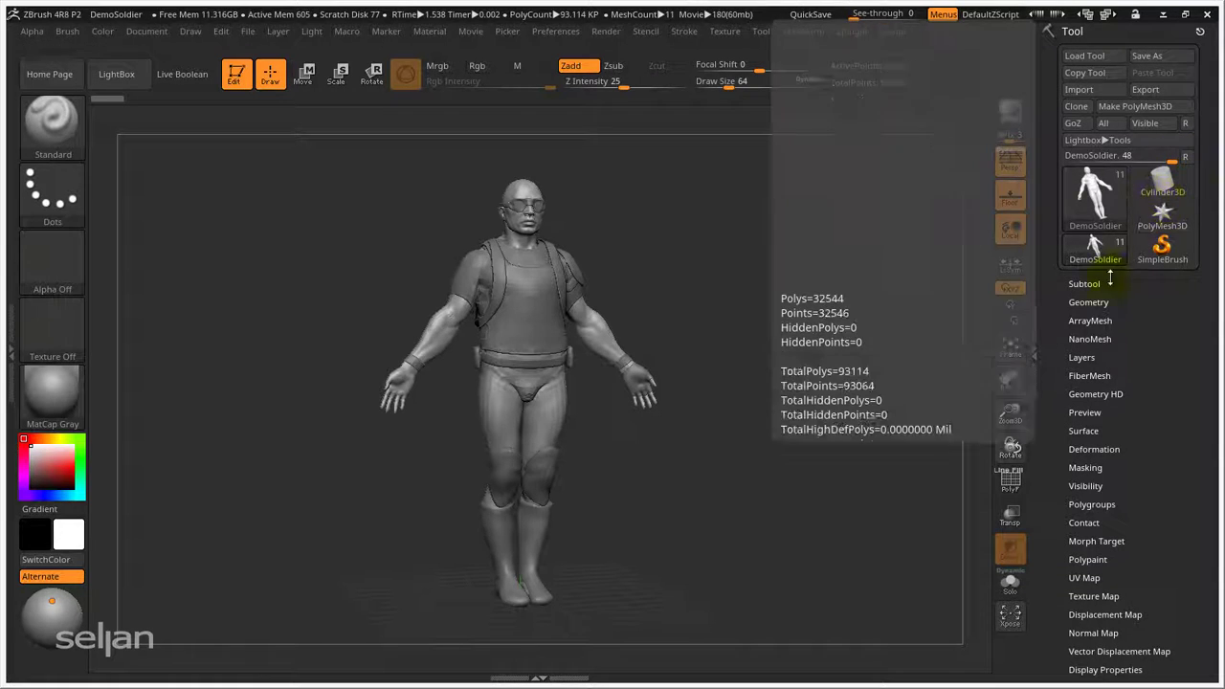
mouse_move(1077, 256)
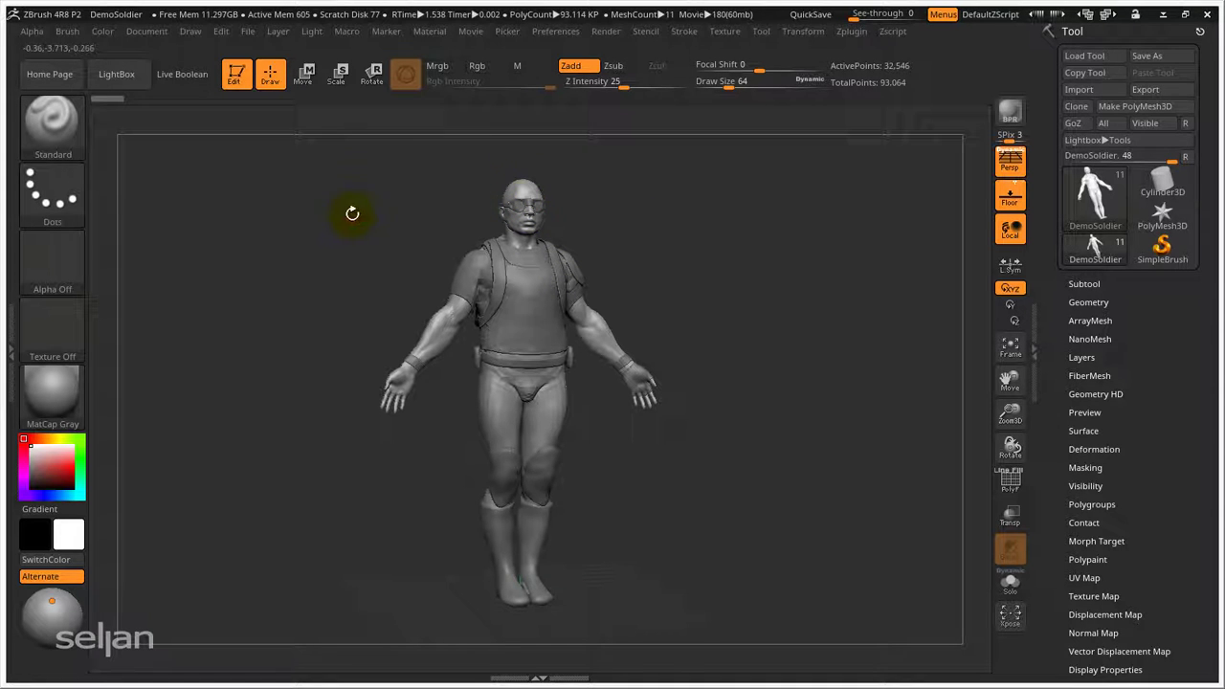
- Turn on interface customization in the Config preferences
click(551, 30)
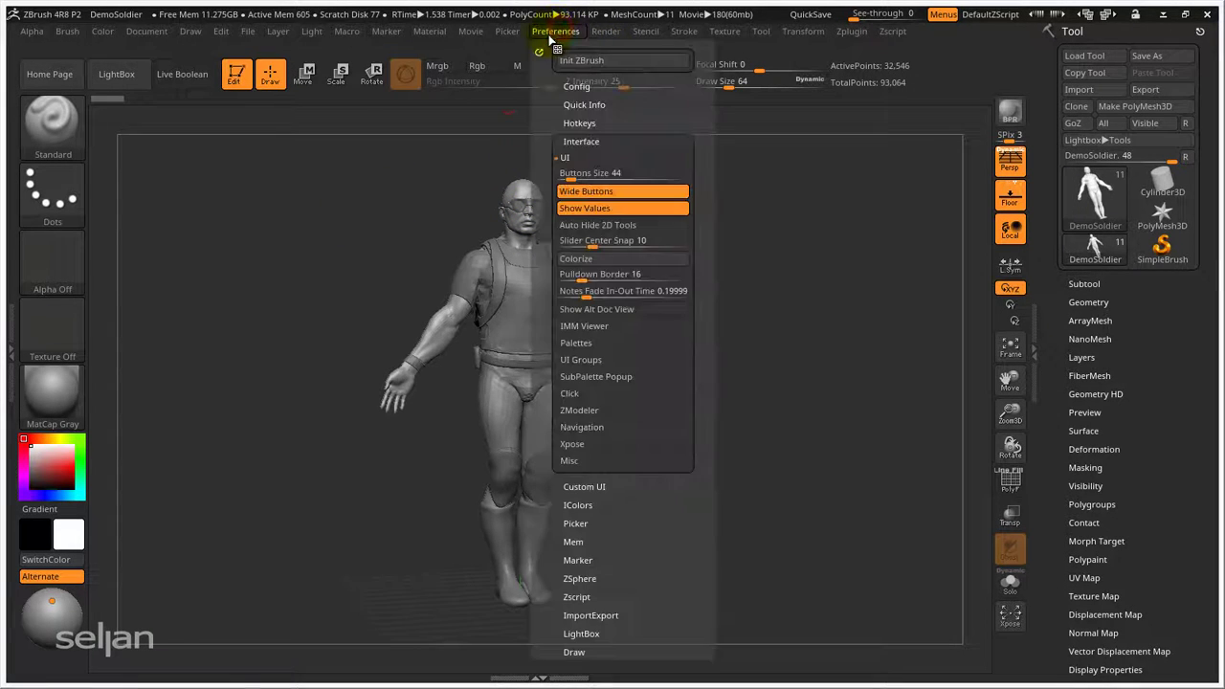
click(573, 142)
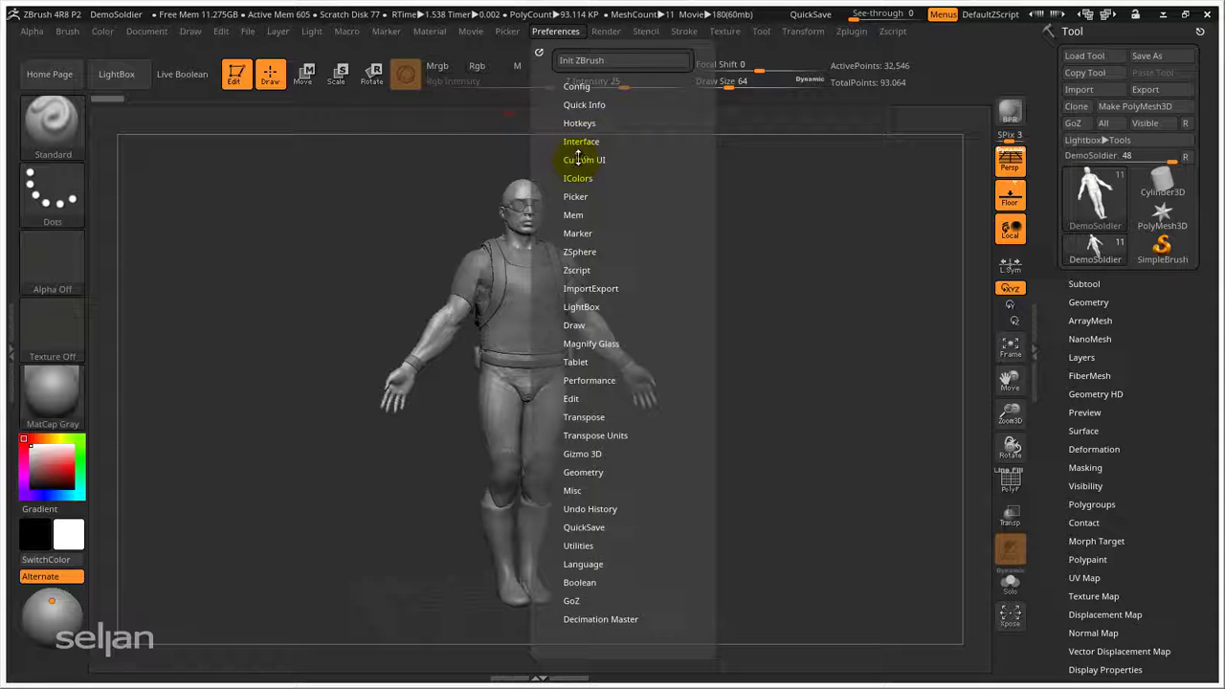
click(576, 86)
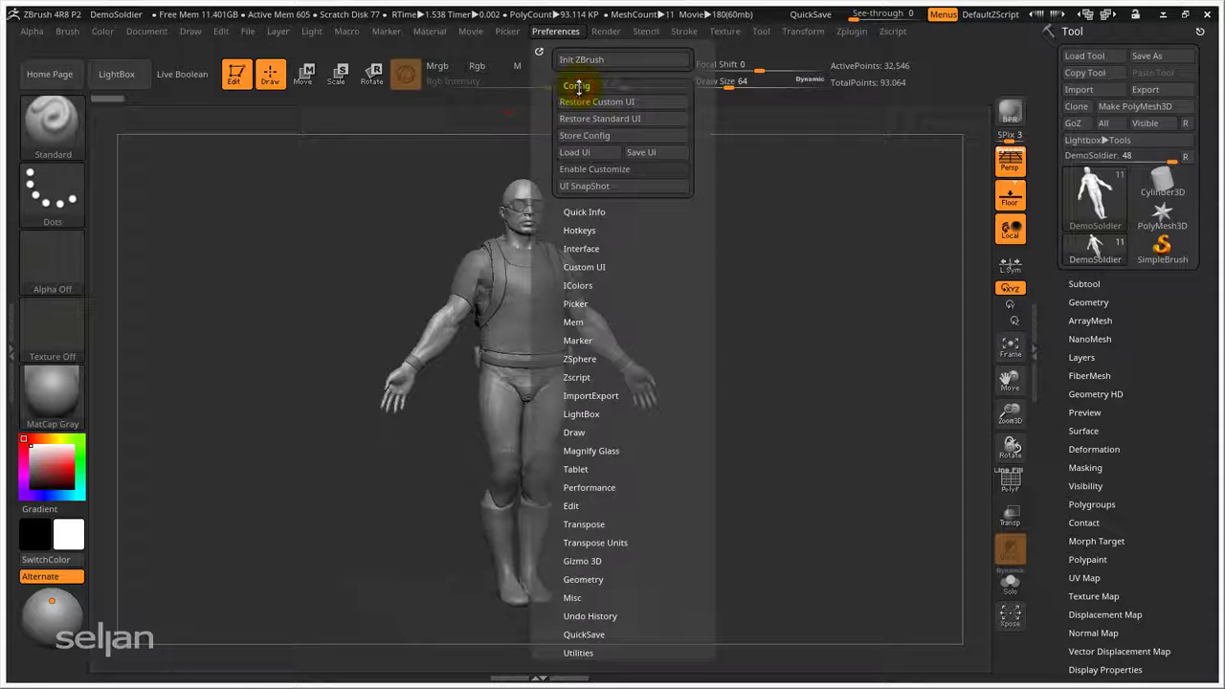
click(612, 170)
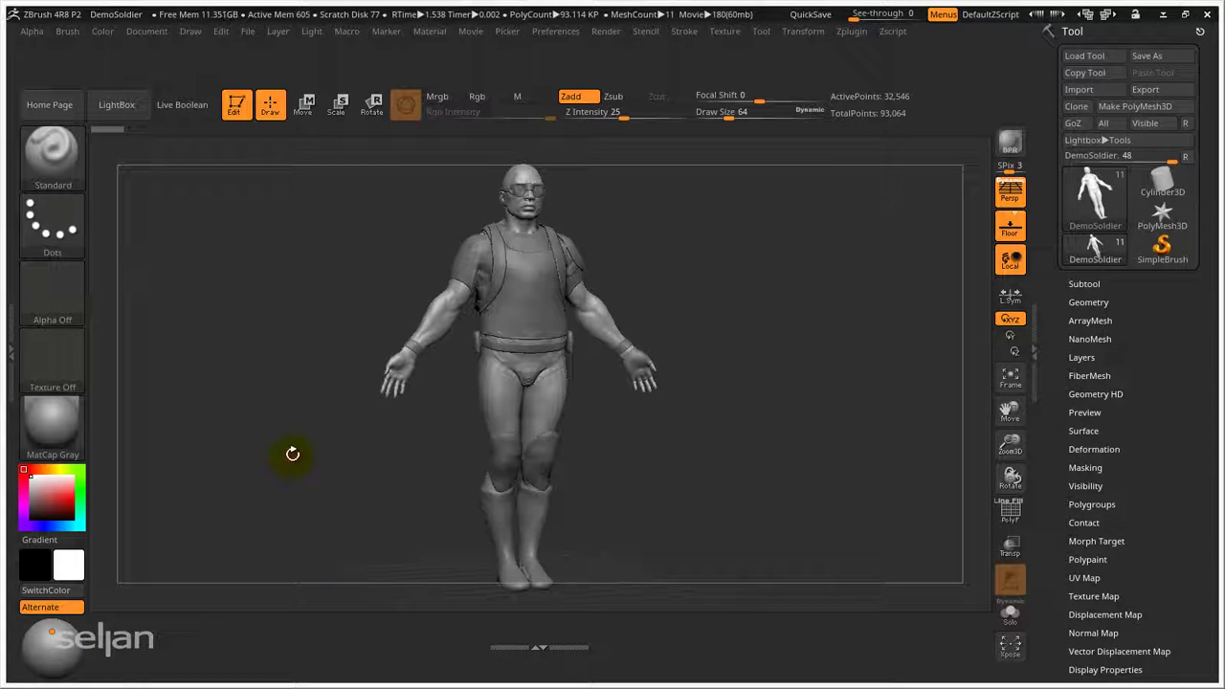
- Place a shortcut for the Move brush in the custom interface area below the canvas
click(67, 31)
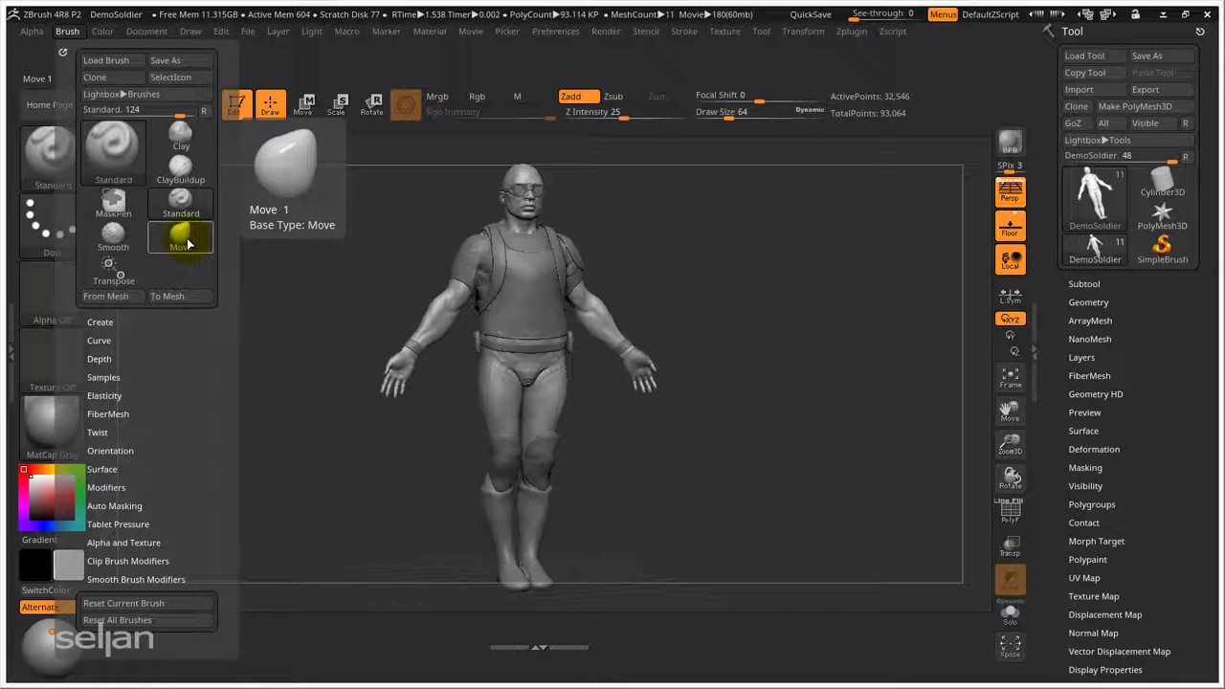
key(ctrl)
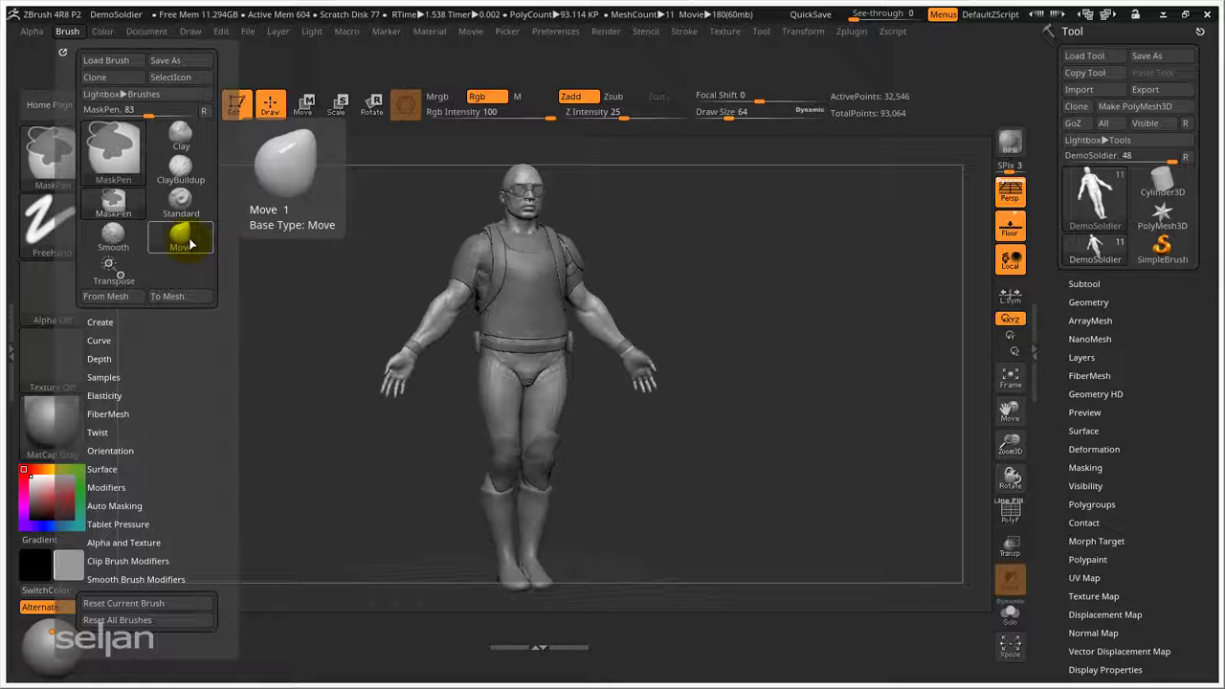
mouse_move(183, 239)
ctrl+alt+mouse_down()
mouse_move(220, 249)
mouse_move(385, 359)
mouse_move(369, 538)
mouse_move(336, 626)
ctrl+alt+mouse_up()
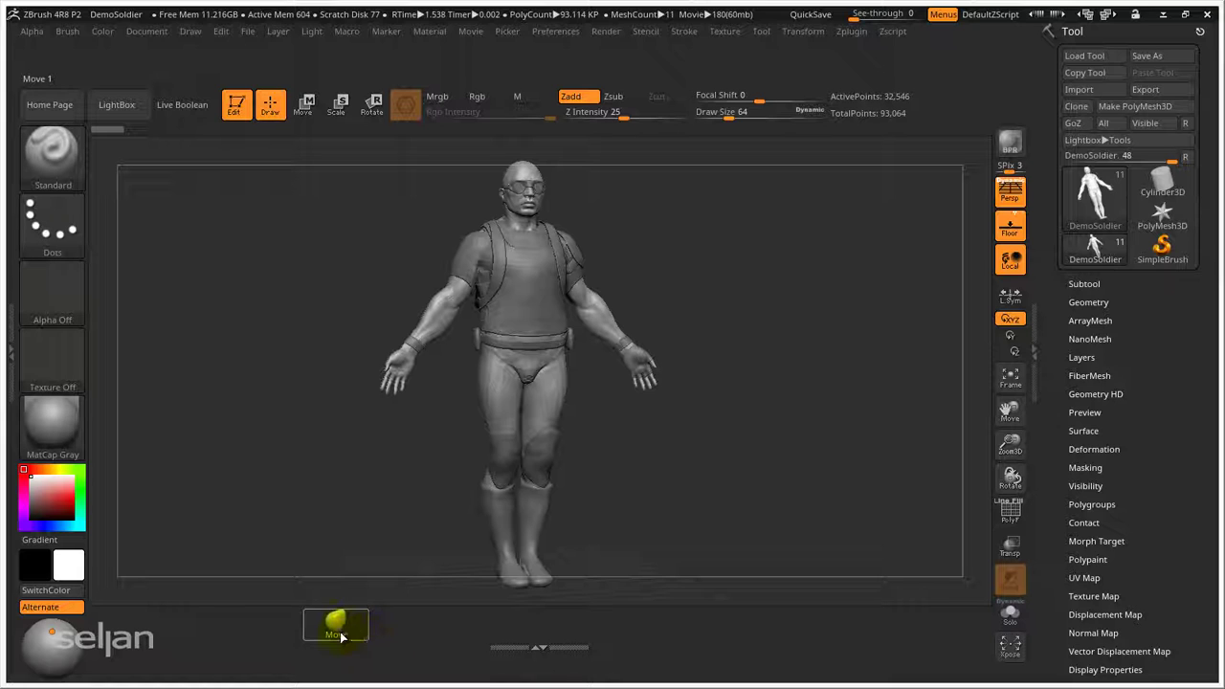
mouse_move(337, 630)
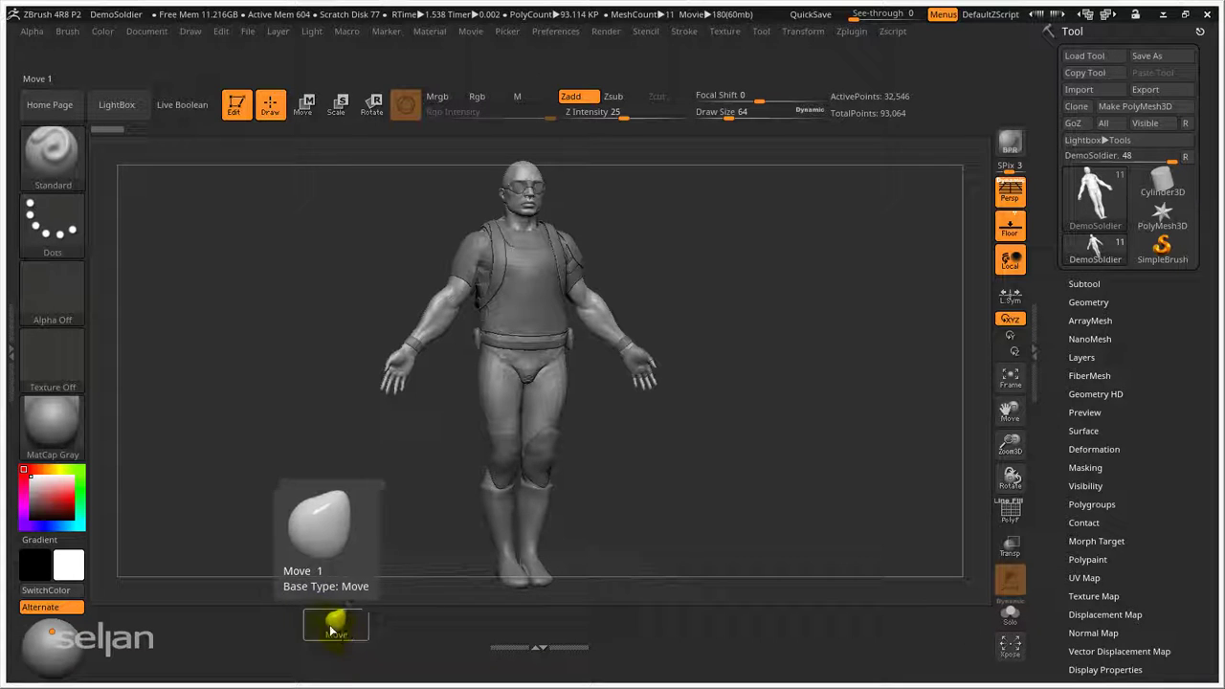
- Place a Clay brush shortcut beside the Move brush shortcut below the canvas
click(67, 31)
key(ctrl)
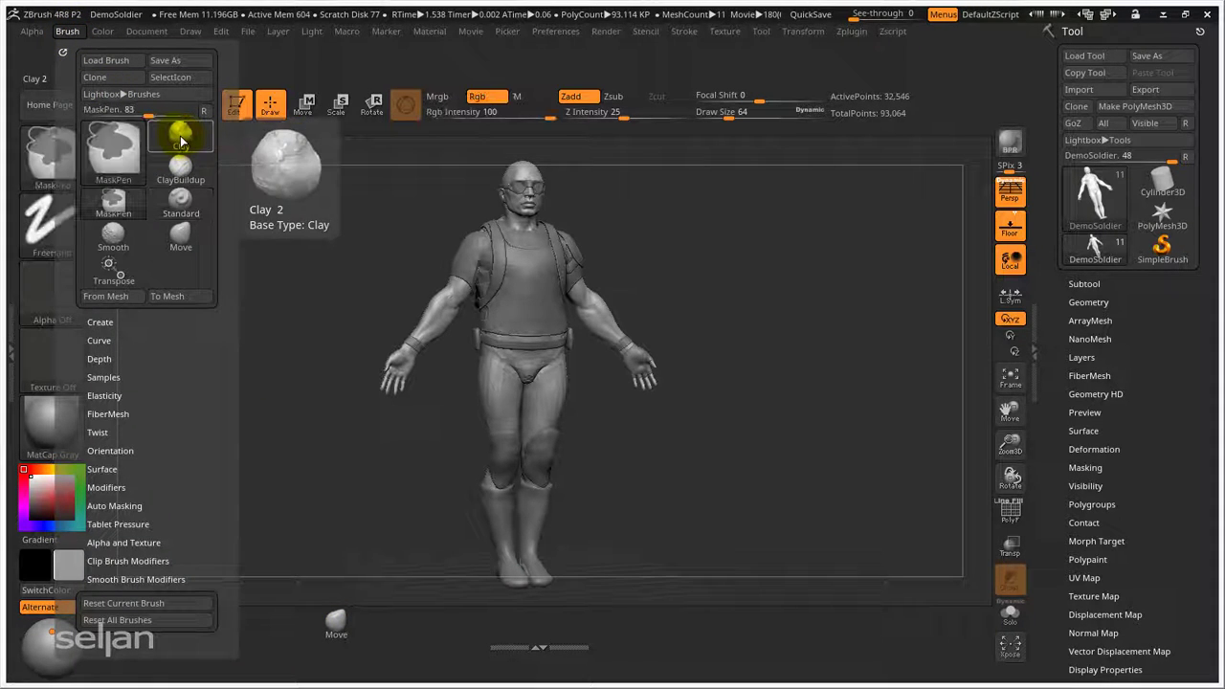
mouse_move(181, 140)
ctrl+alt+mouse_down()
mouse_move(285, 186)
mouse_move(336, 424)
mouse_move(337, 661)
mouse_move(354, 665)
mouse_move(362, 632)
mouse_move(409, 626)
mouse_move(374, 628)
ctrl+alt+mouse_up()
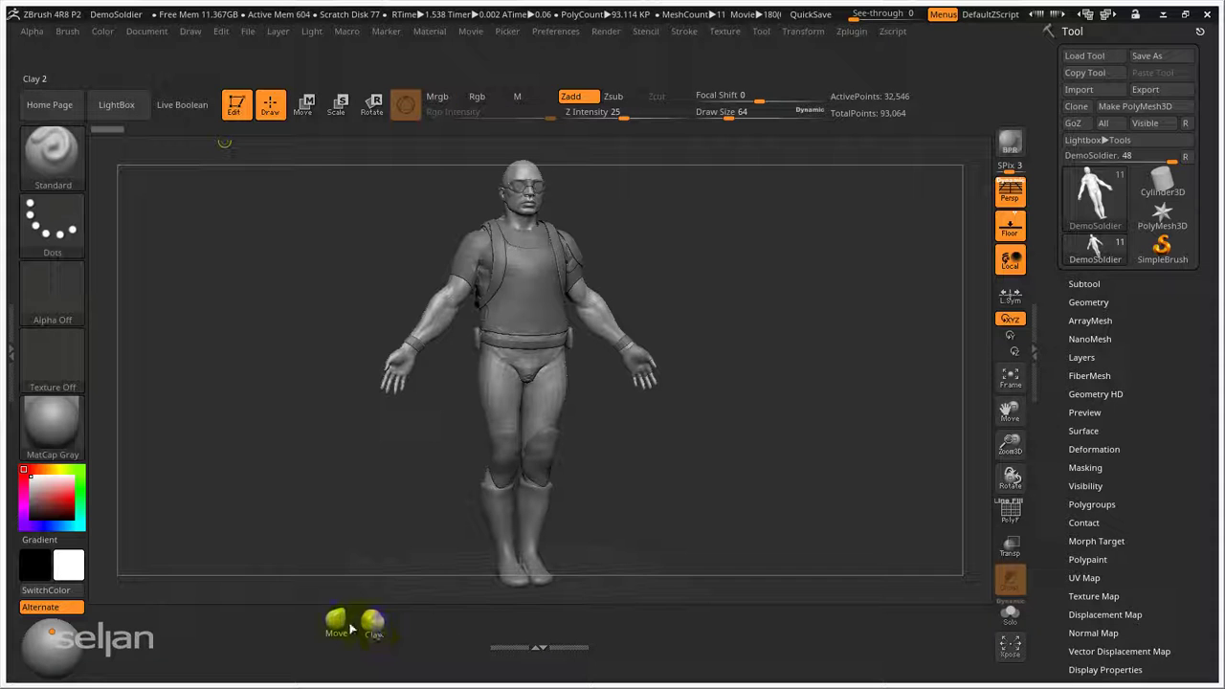
- Switch back and forth between the Move and Clay brushes using the custom shortcuts, ending with Clay active
click(332, 626)
click(372, 624)
click(330, 622)
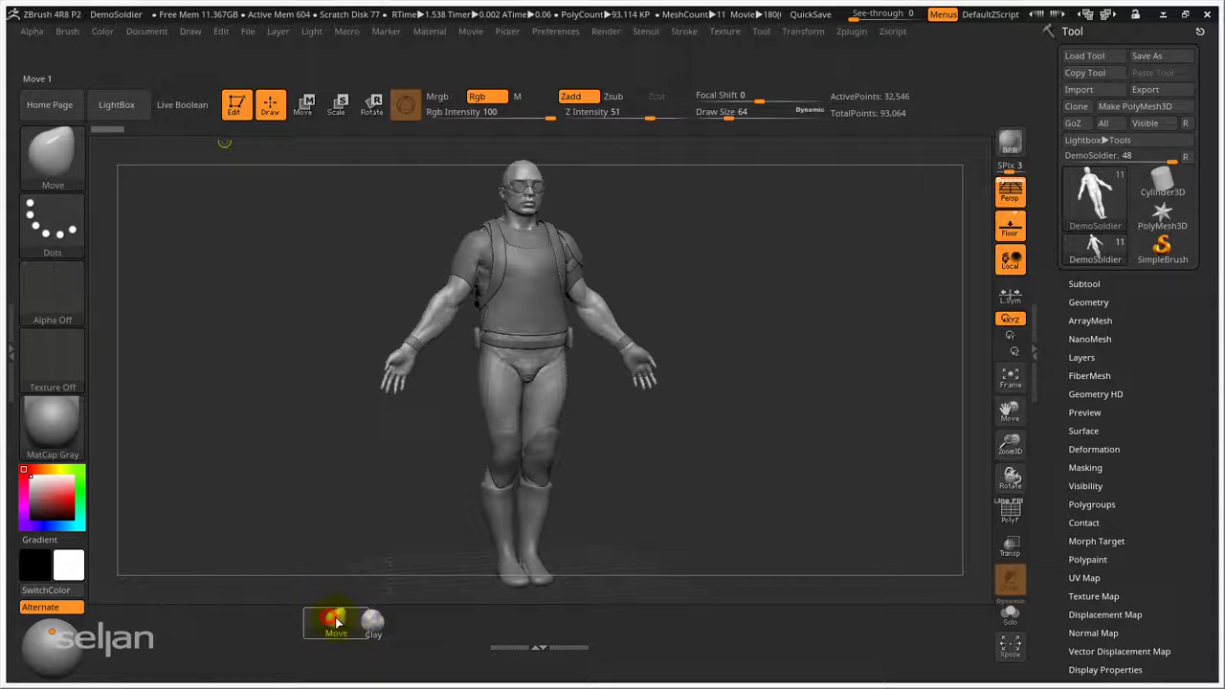
click(378, 627)
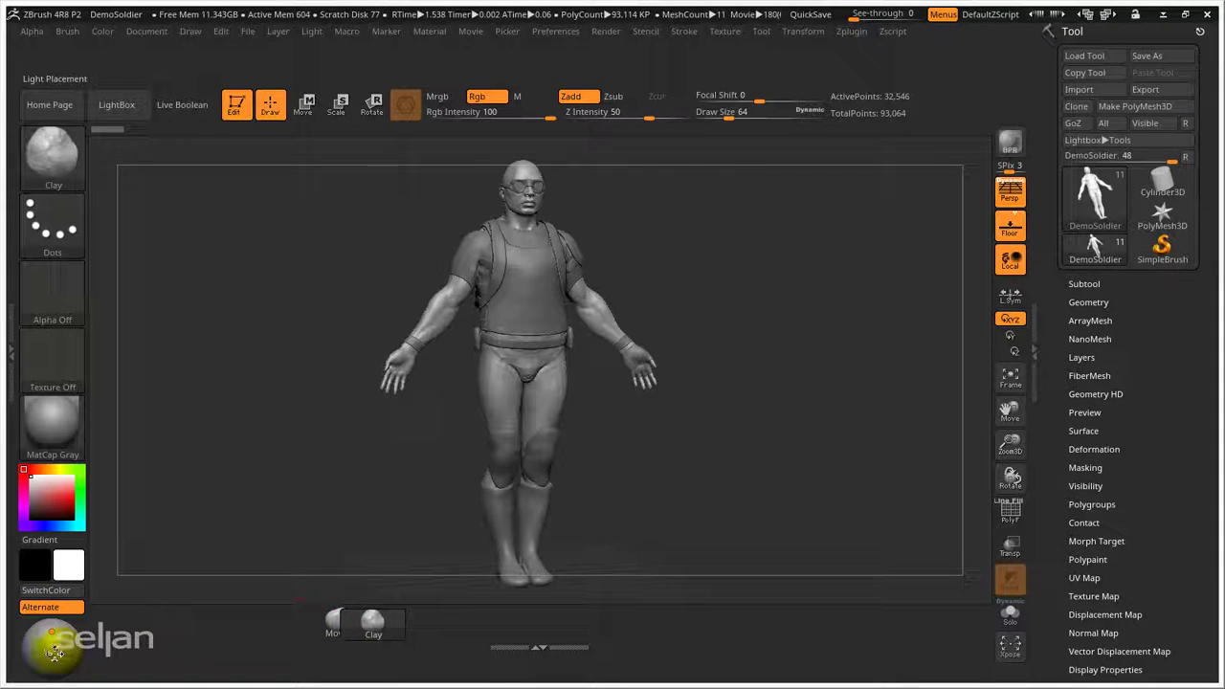
- Shift the light direction slightly and switch the soldier's material to BasicMaterial
click(314, 31)
drag(365, 87, 349, 91)
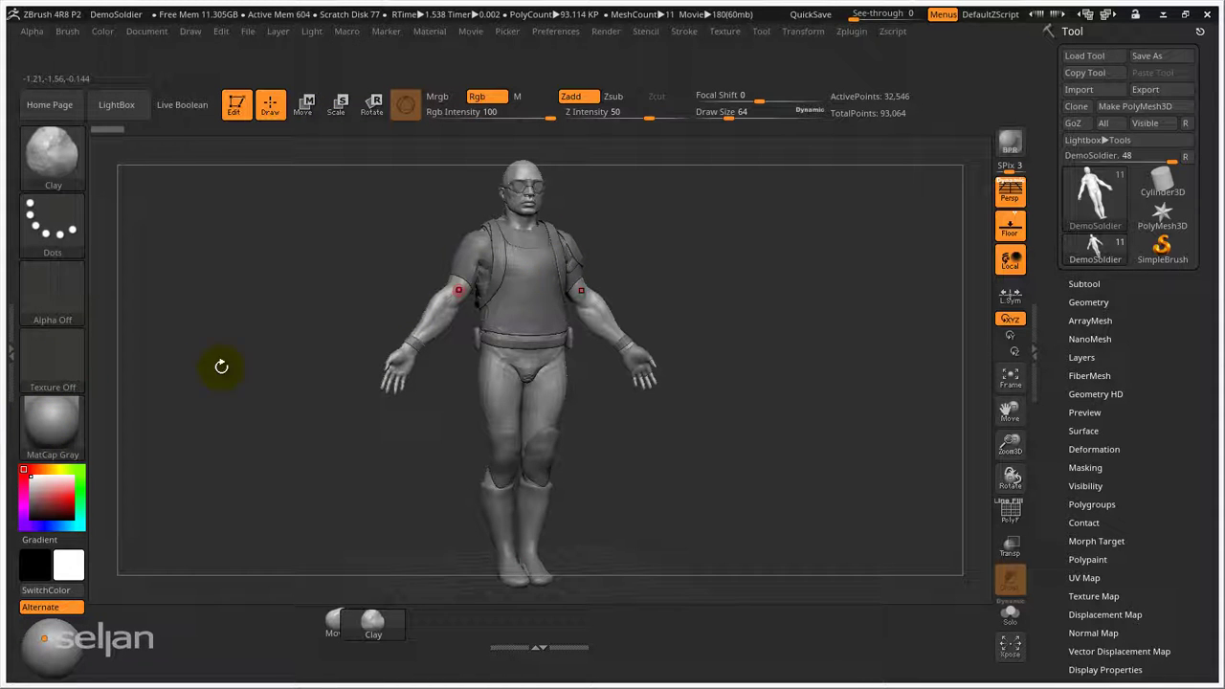
click(53, 421)
click(212, 547)
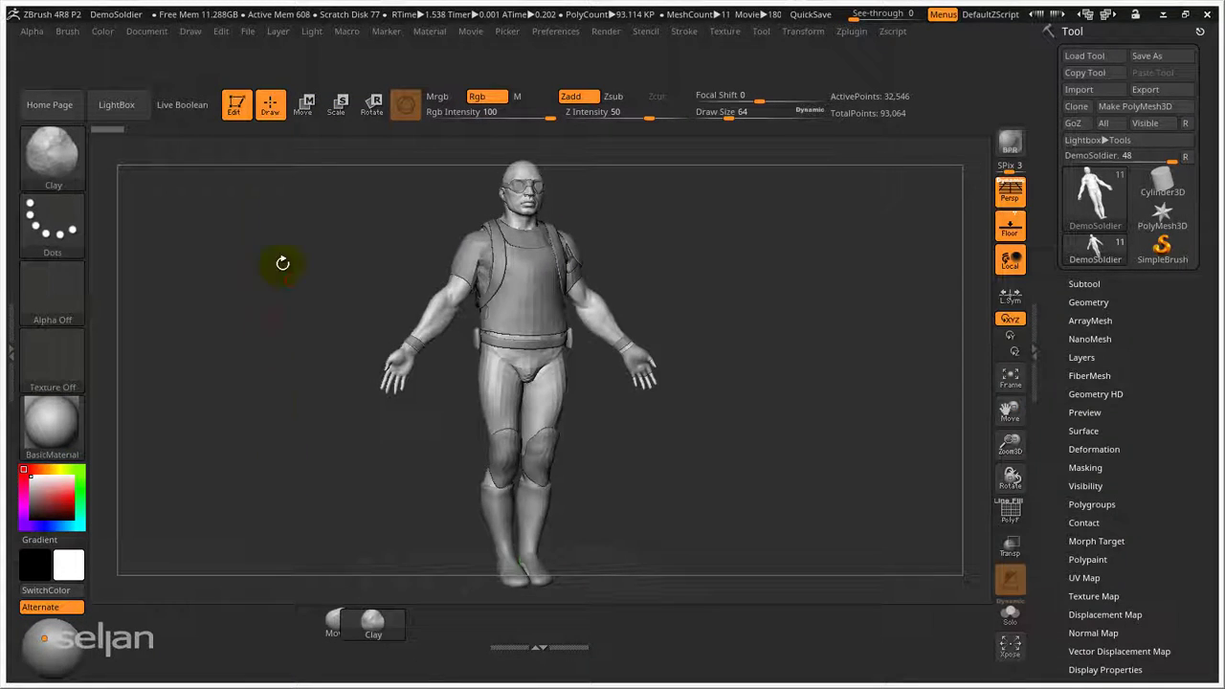
- Move the light placement sphere to the custom area below the canvas and aim the light from the right side
click(314, 32)
mouse_move(350, 93)
mouse_down()
mouse_move(369, 98)
mouse_move(344, 163)
mouse_move(89, 549)
mouse_move(120, 640)
mouse_move(182, 637)
mouse_move(45, 649)
mouse_move(192, 527)
mouse_move(301, 316)
mouse_up()
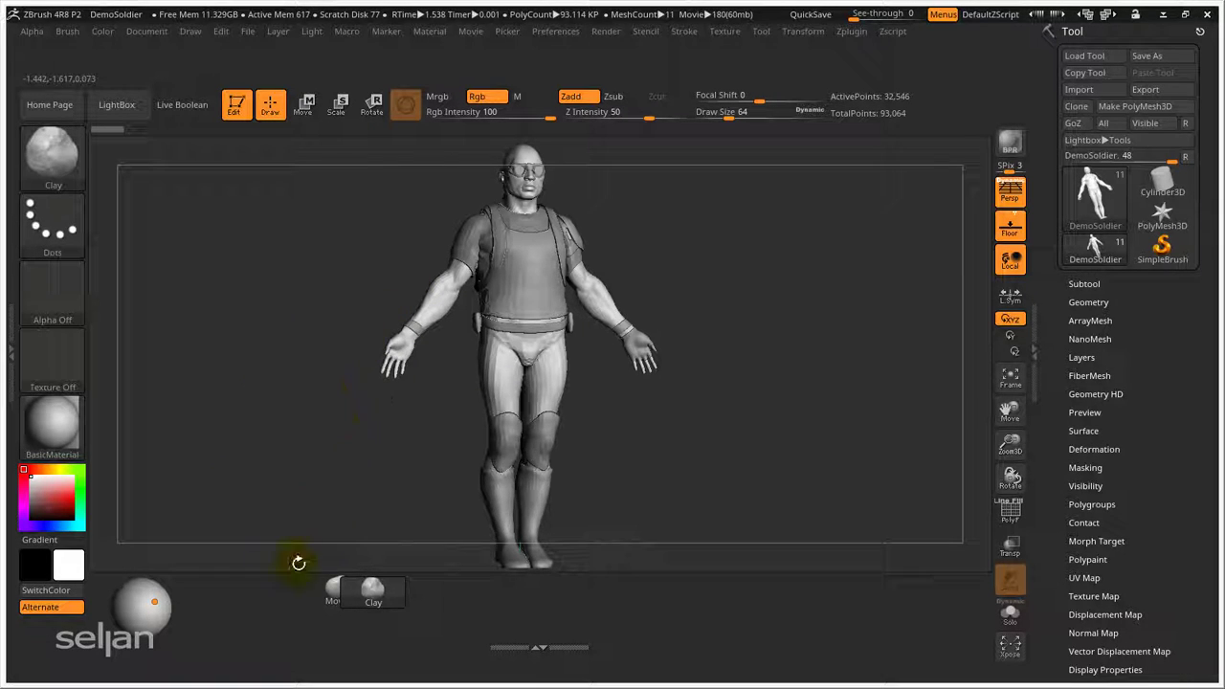
- Remove the Clay and Move brush shortcuts from the custom area below the canvas
ctrl+alt+drag(380, 601, 323, 487)
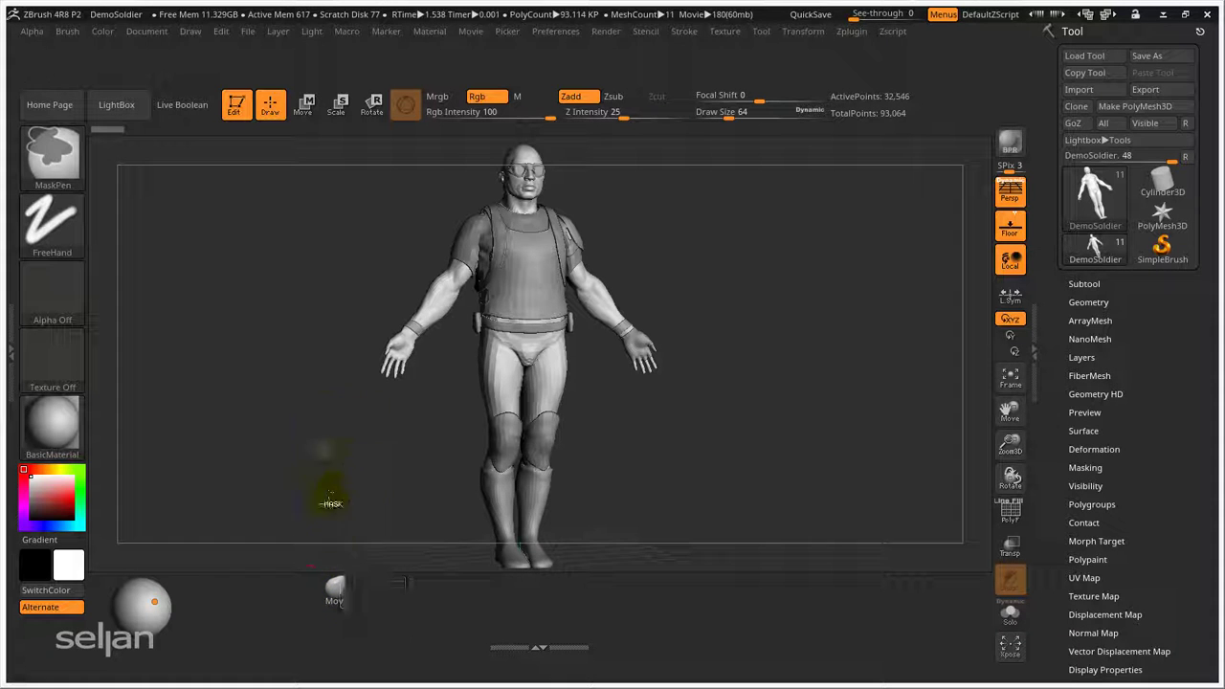
mouse_move(331, 591)
ctrl+alt+mouse_down()
mouse_move(327, 440)
mouse_move(360, 488)
ctrl+alt+mouse_up()
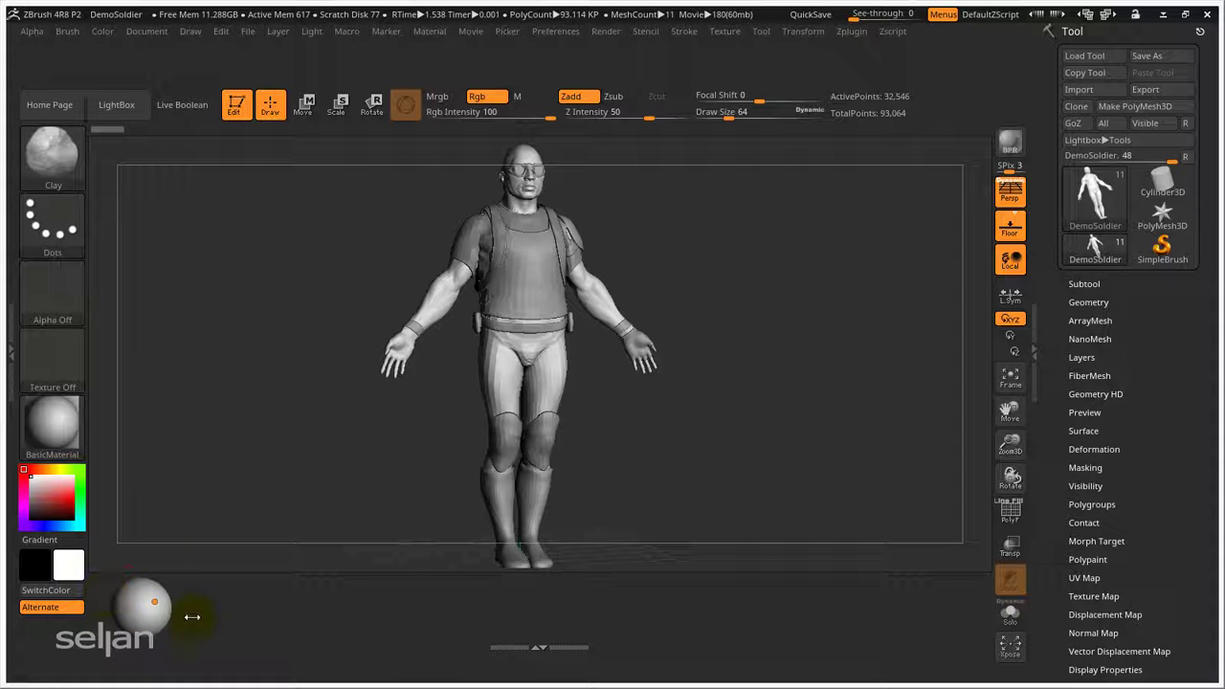
key(ctrl)
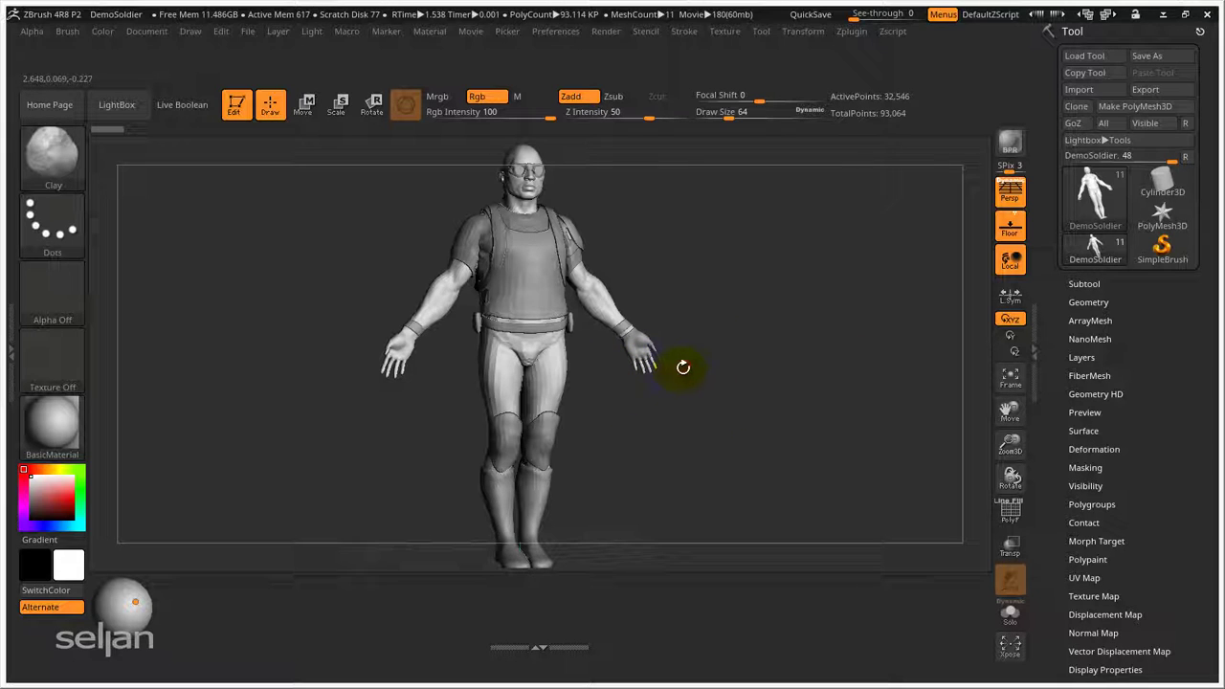
- Browse the tool's Subtool and Geometry sections, and make shoulderGuard the active subtool
click(1085, 283)
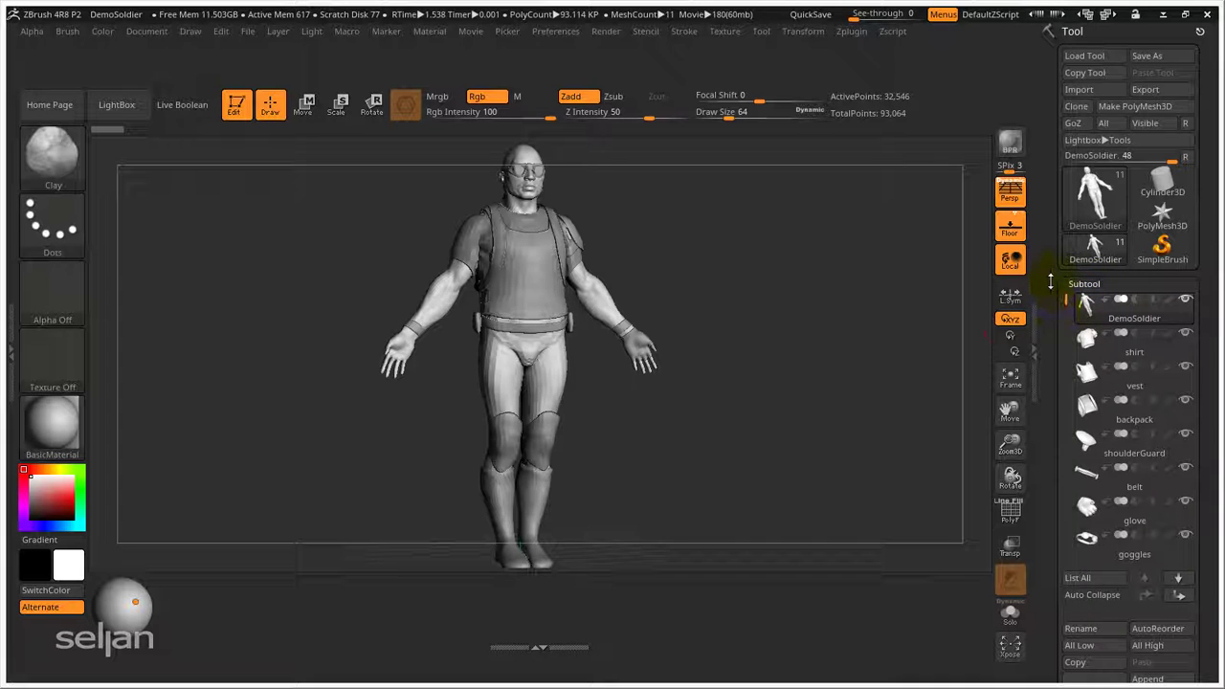
drag(1050, 281, 1053, 191)
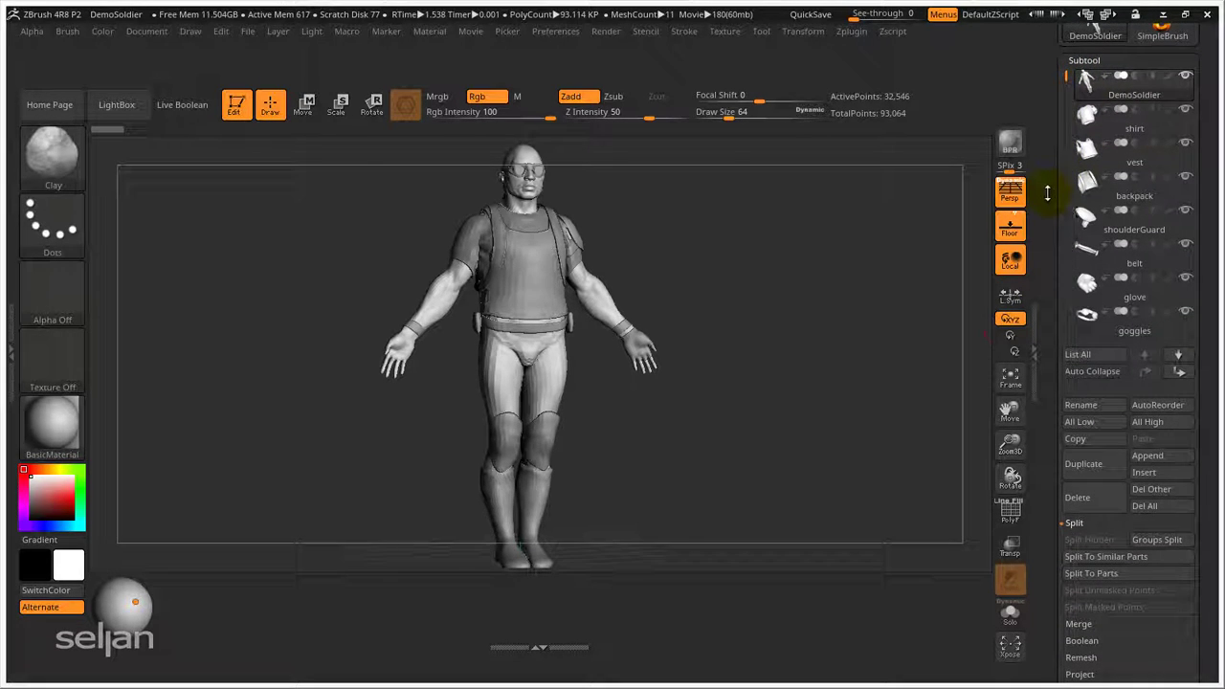
click(1086, 61)
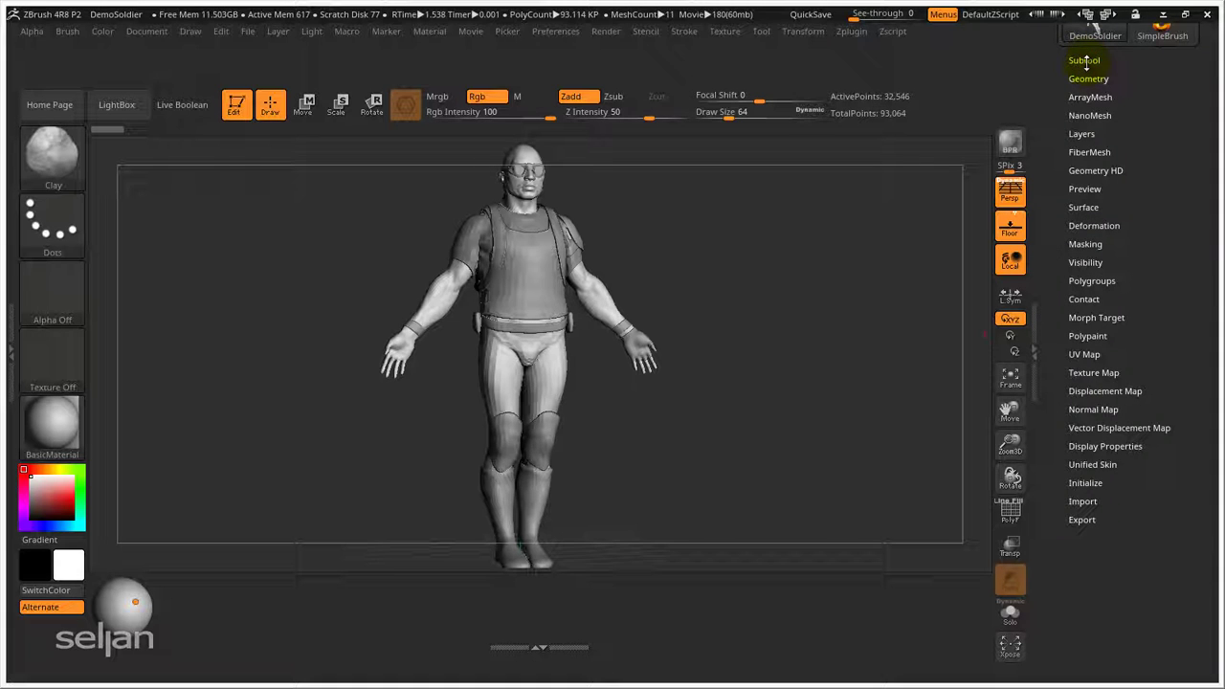
drag(1062, 86, 1056, 140)
click(1080, 132)
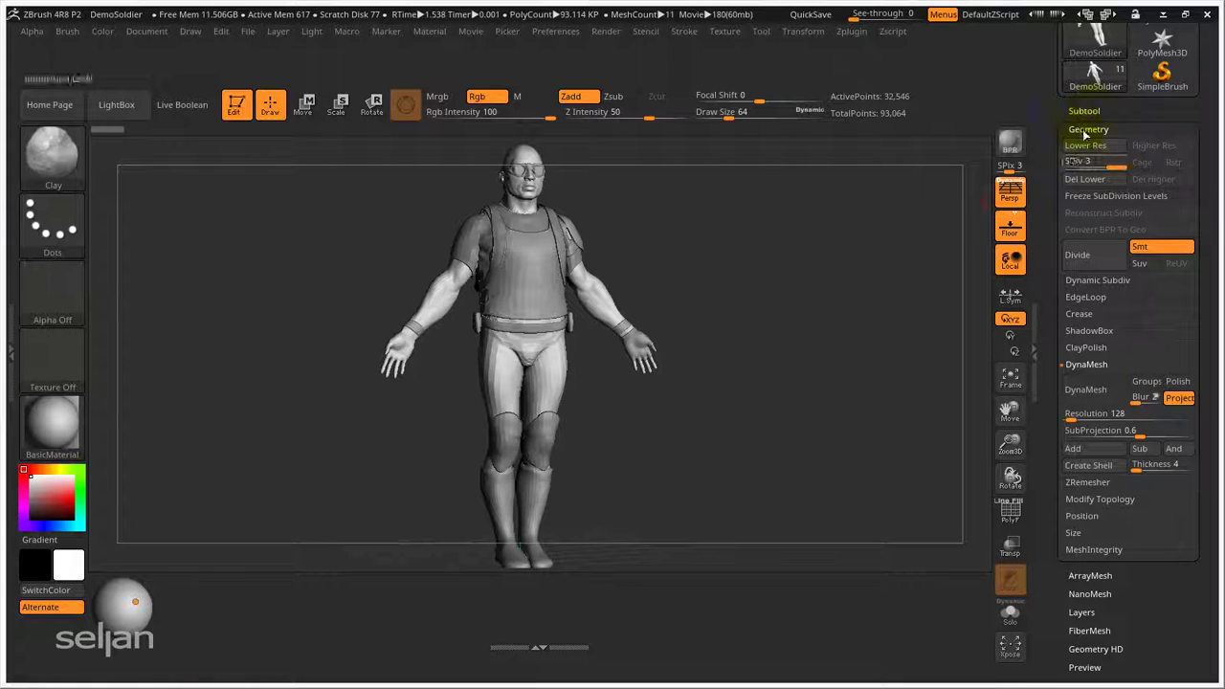
click(1084, 110)
click(1109, 280)
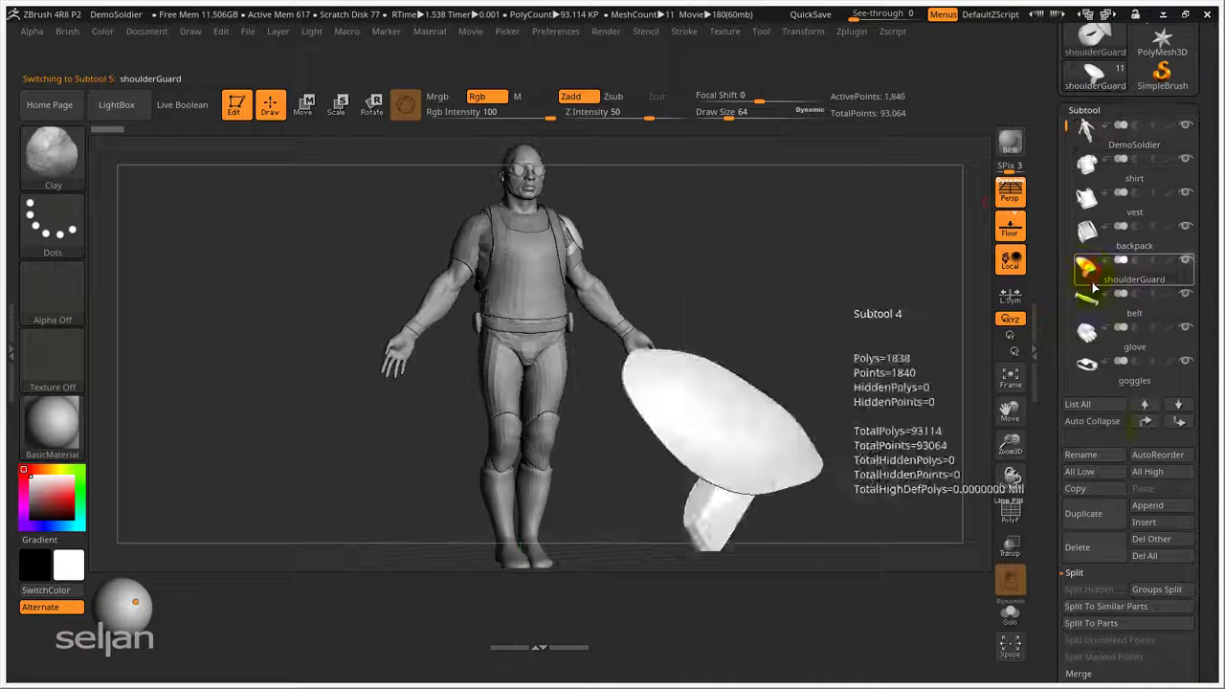
- Place shortcuts for the subtool commands Duplicate and Delete in the custom area below the canvas, with Delete under Duplicate
scroll(1053, 220, down, 5)
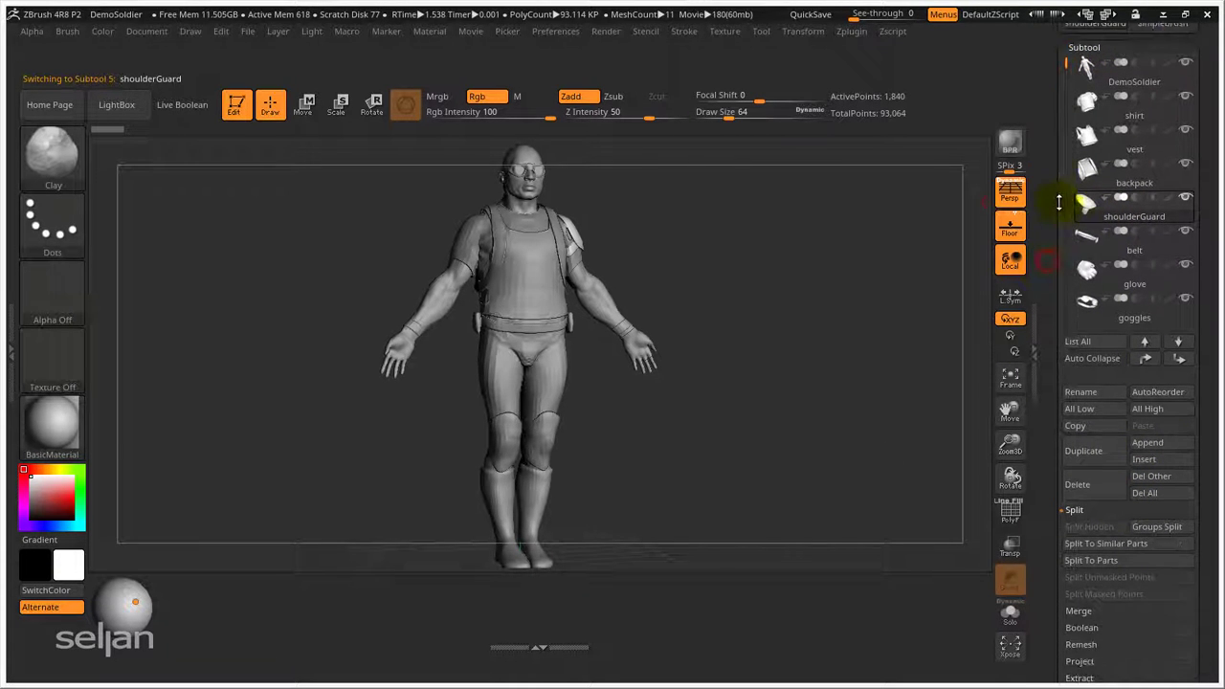
click(1089, 556)
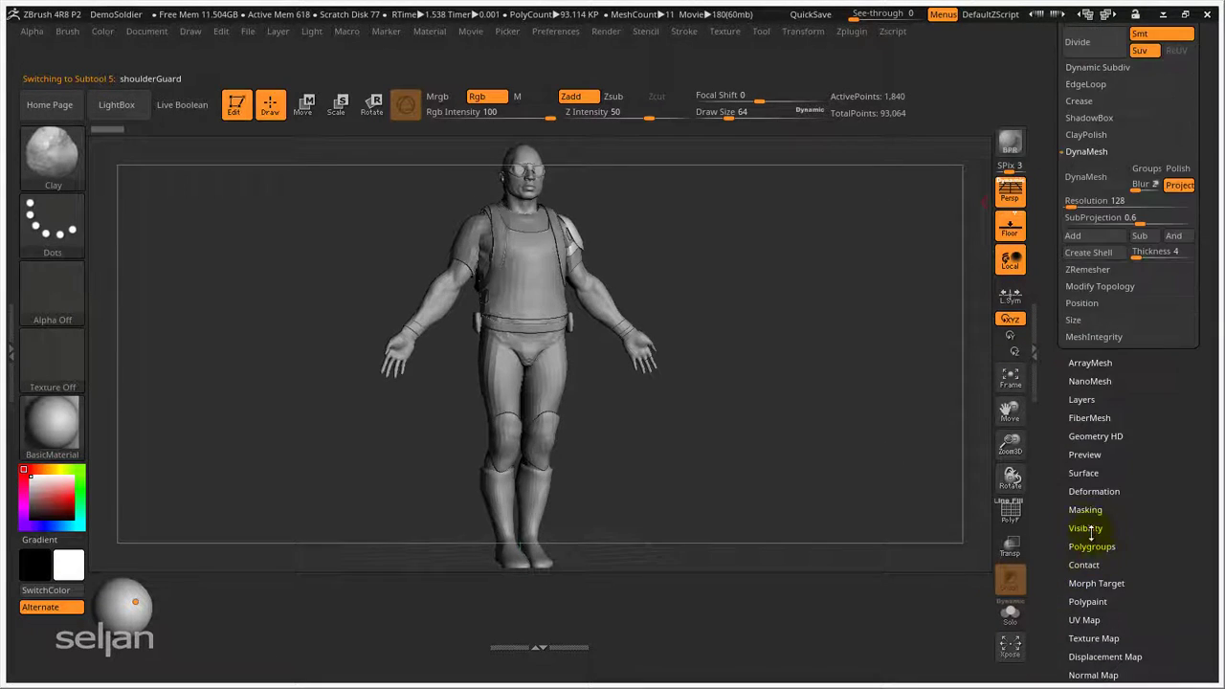
scroll(1050, 312, up, 3)
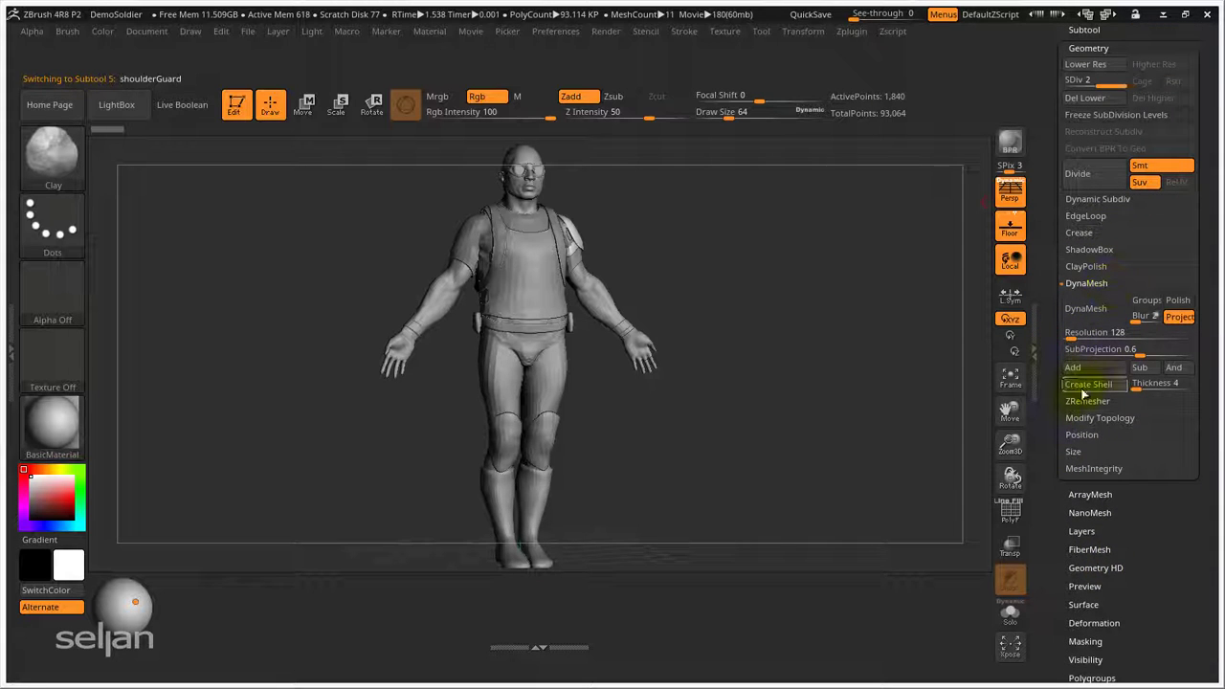
scroll(1048, 134, up, 3)
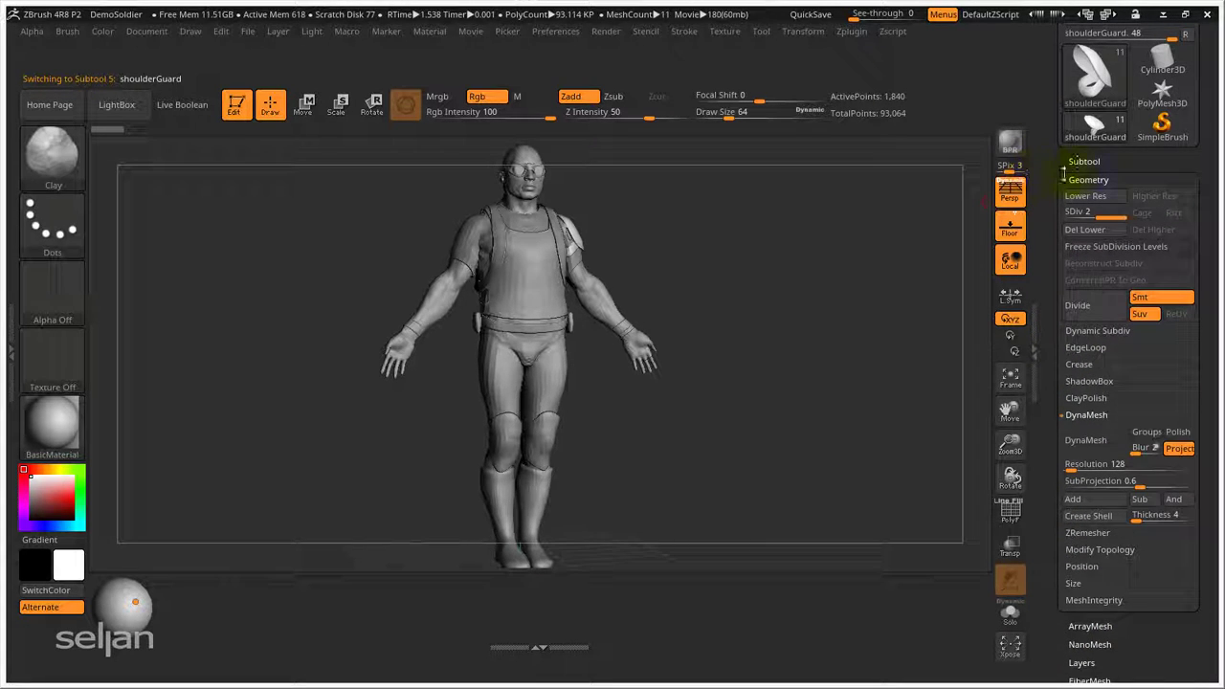
click(1085, 161)
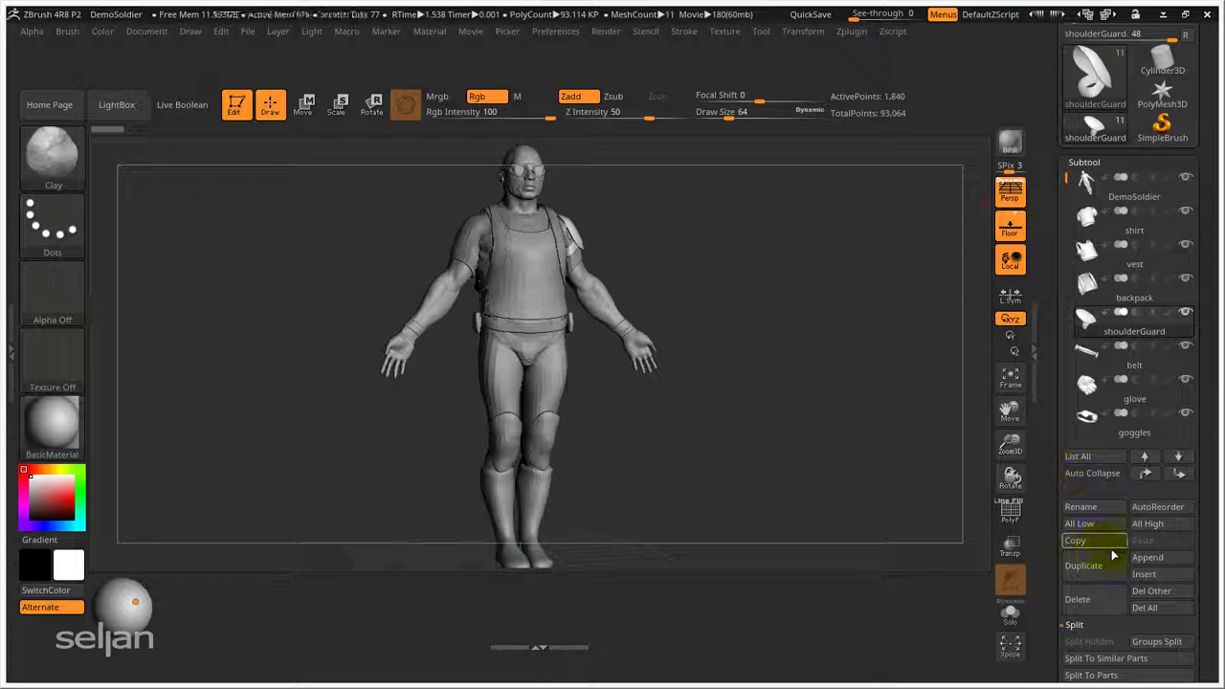
ctrl+alt+drag(1099, 570, 965, 598)
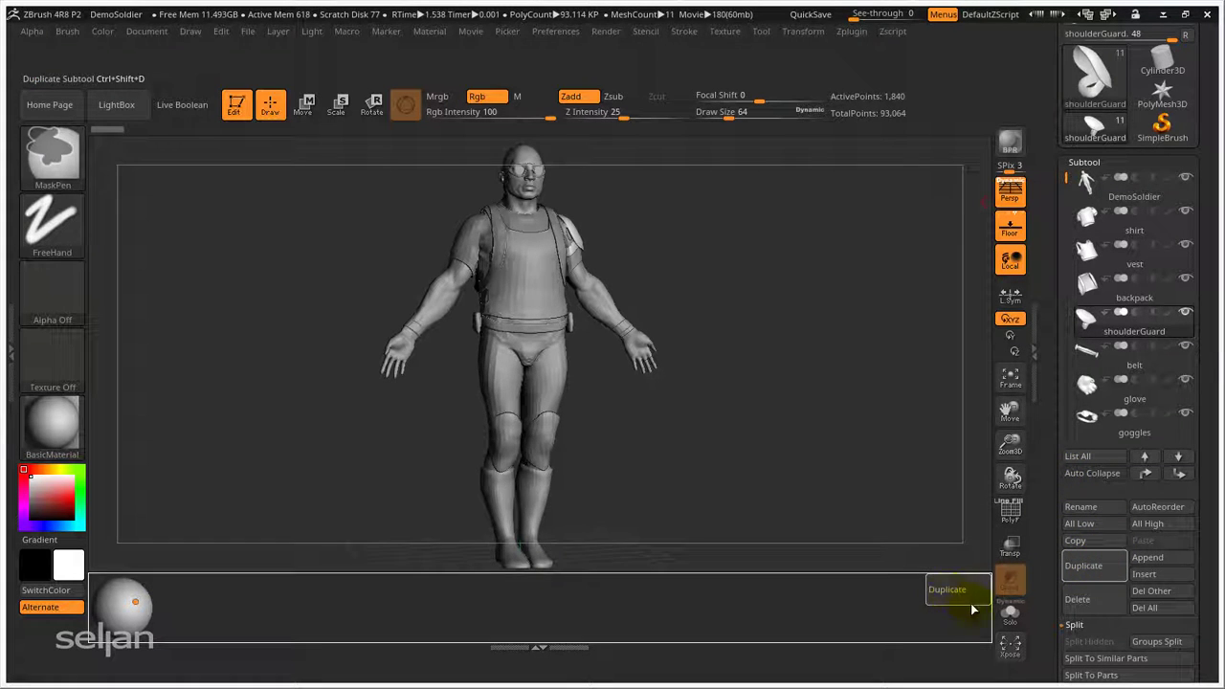
ctrl+alt+drag(1078, 606, 958, 624)
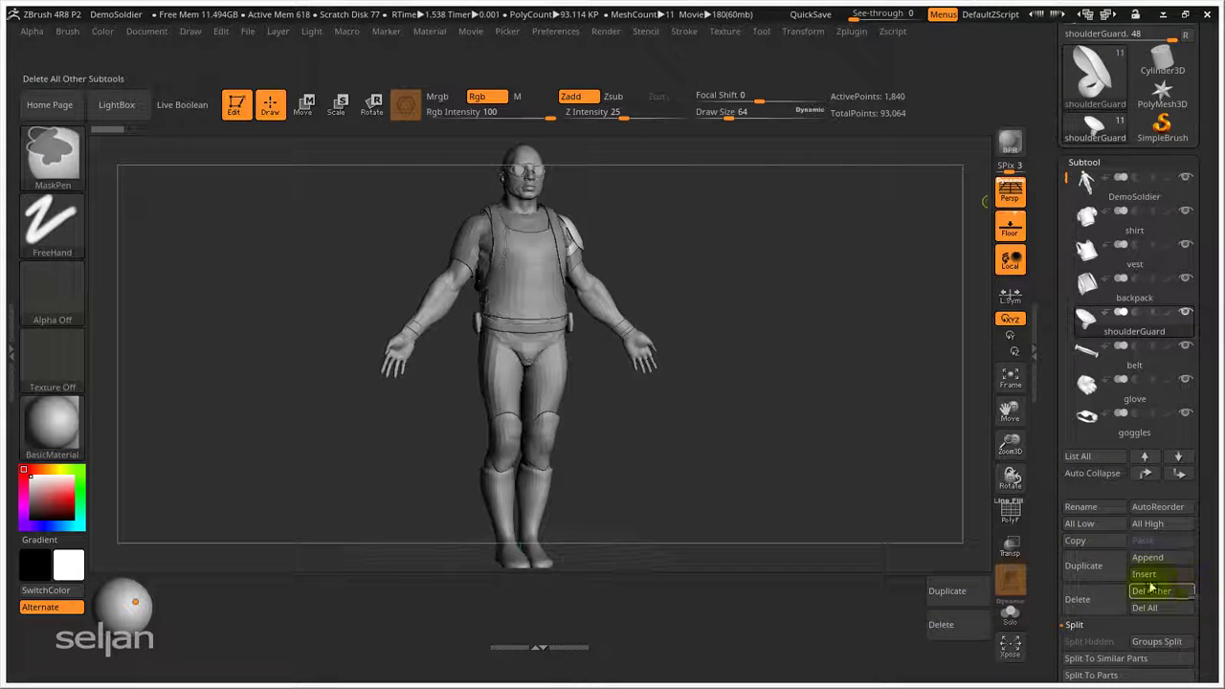
- Place shortcuts for the subtool commands Rename, Insert, Copy and Paste in the custom area, stacked in that order beside Duplicate and Delete
ctrl+alt+drag(1160, 578, 886, 582)
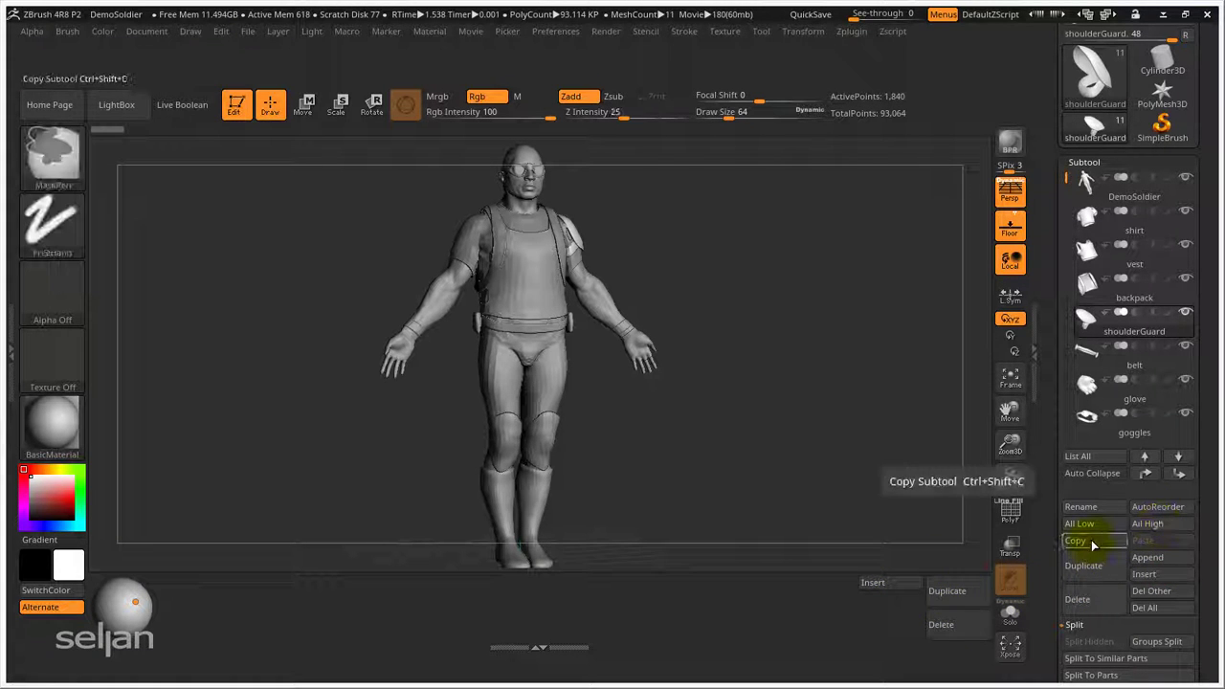
ctrl+alt+drag(1076, 541, 873, 600)
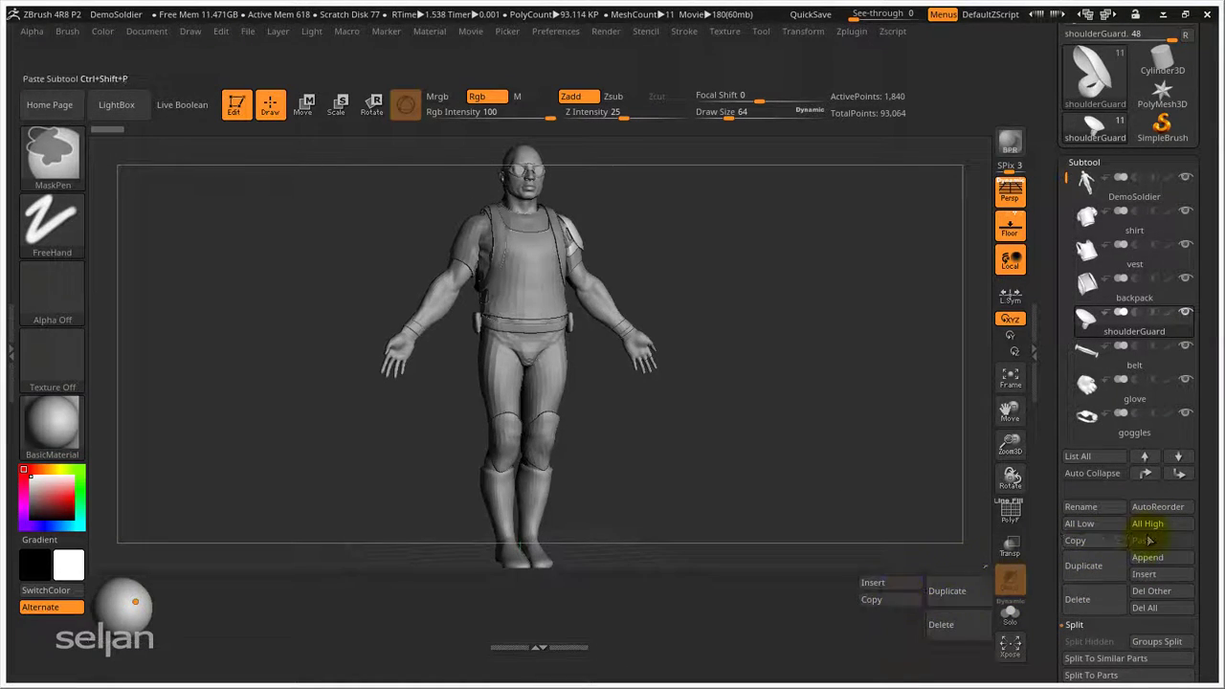
mouse_move(1133, 554)
ctrl+alt+mouse_down()
mouse_move(915, 609)
mouse_move(900, 633)
ctrl+alt+mouse_up()
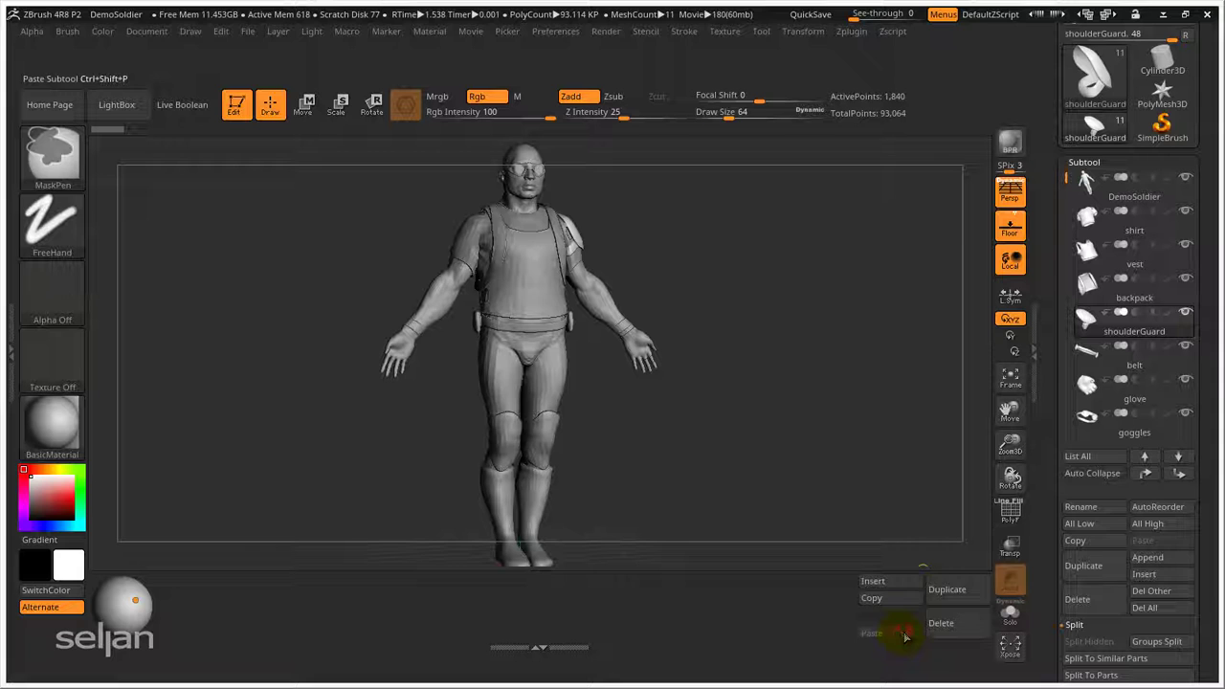
ctrl+alt+drag(915, 583, 911, 604)
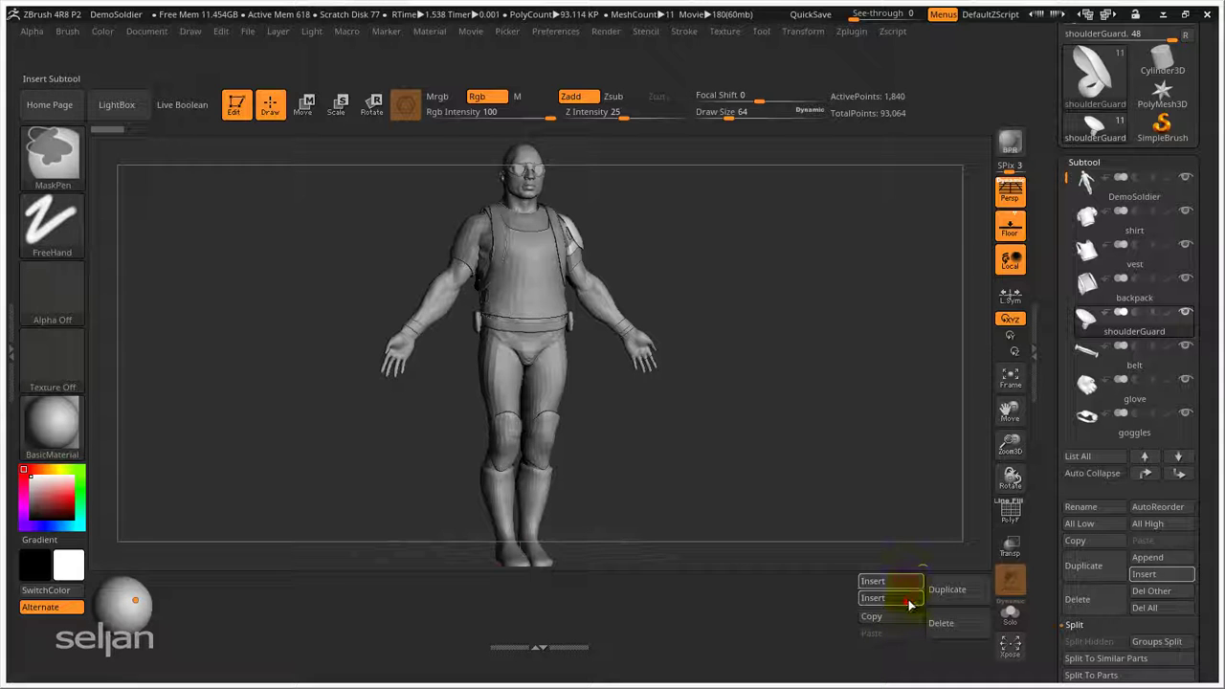
ctrl+alt+drag(1101, 510, 877, 581)
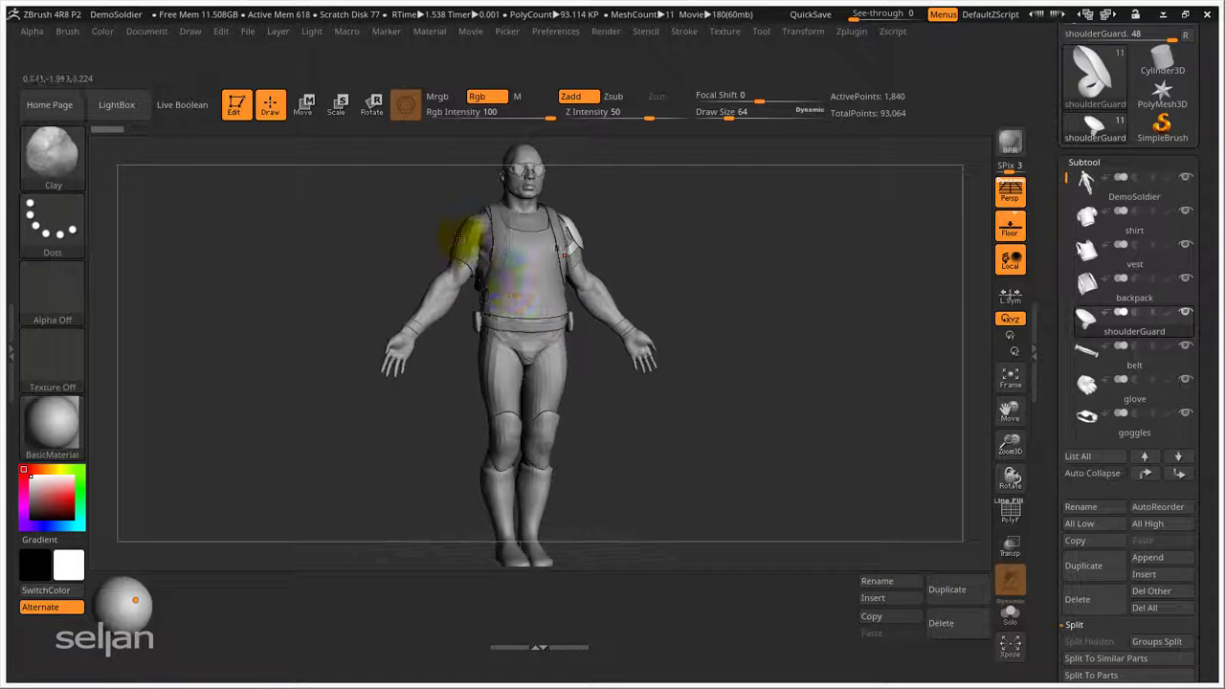
- Make the shirt the active subtool and try the Rename shortcut on it, leaving its name as it is
alt+click(467, 238)
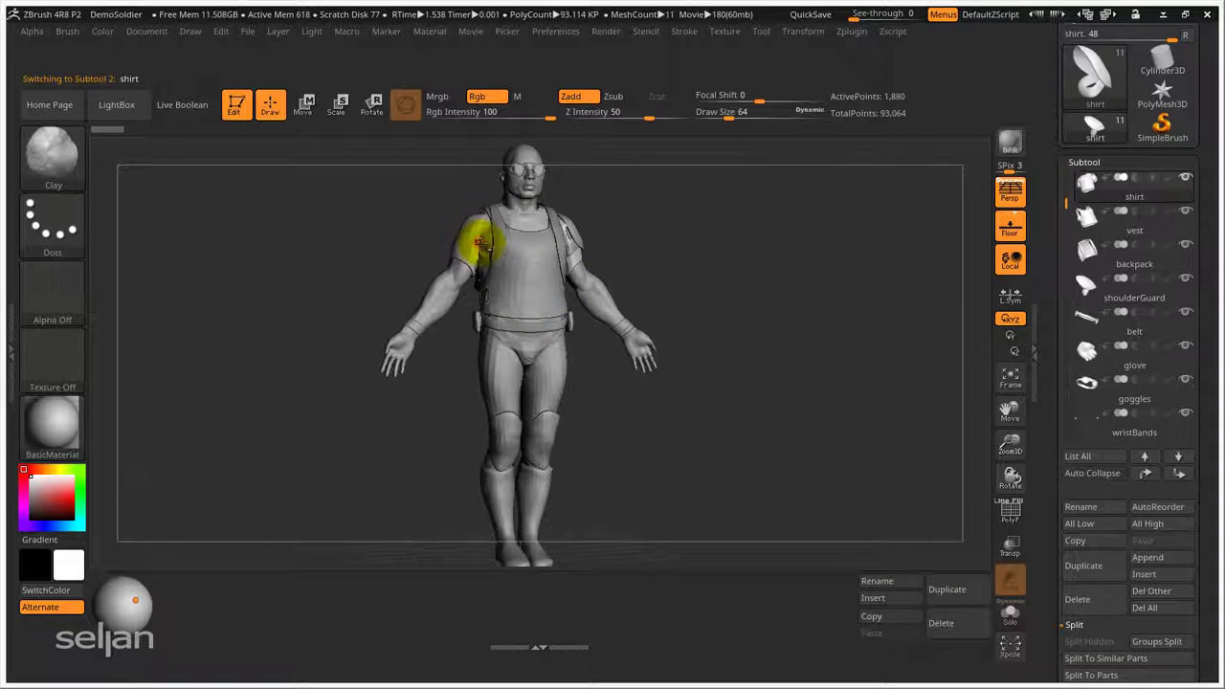
click(894, 584)
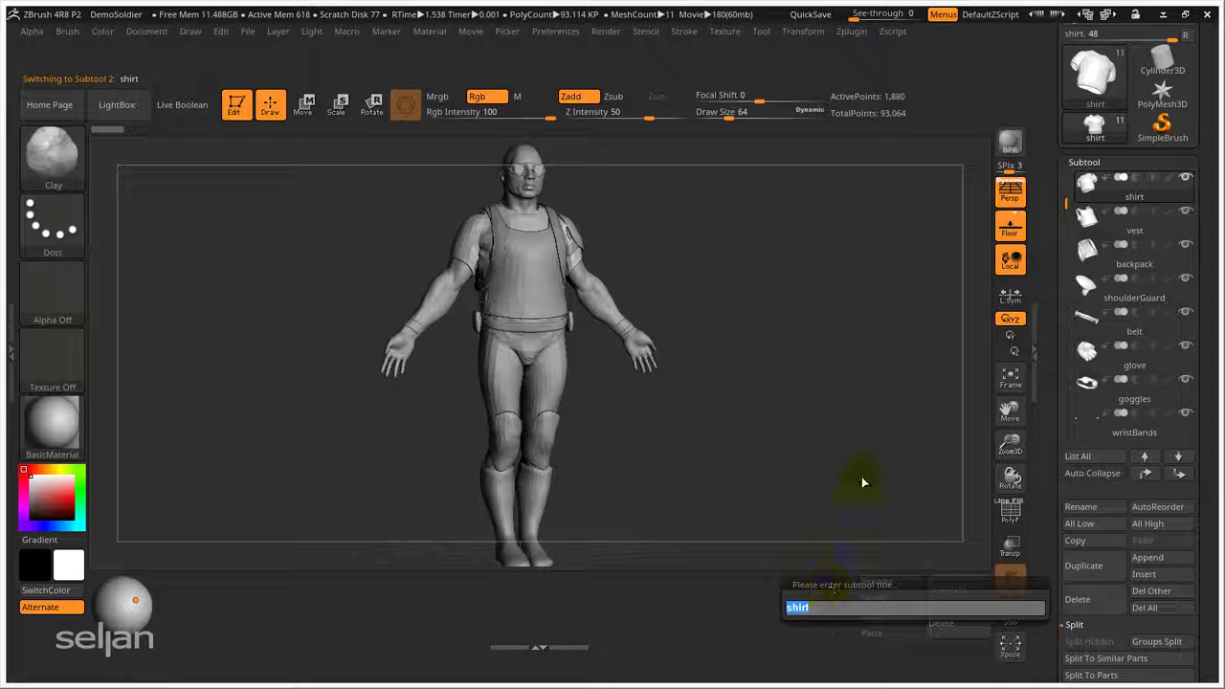
key(Escape)
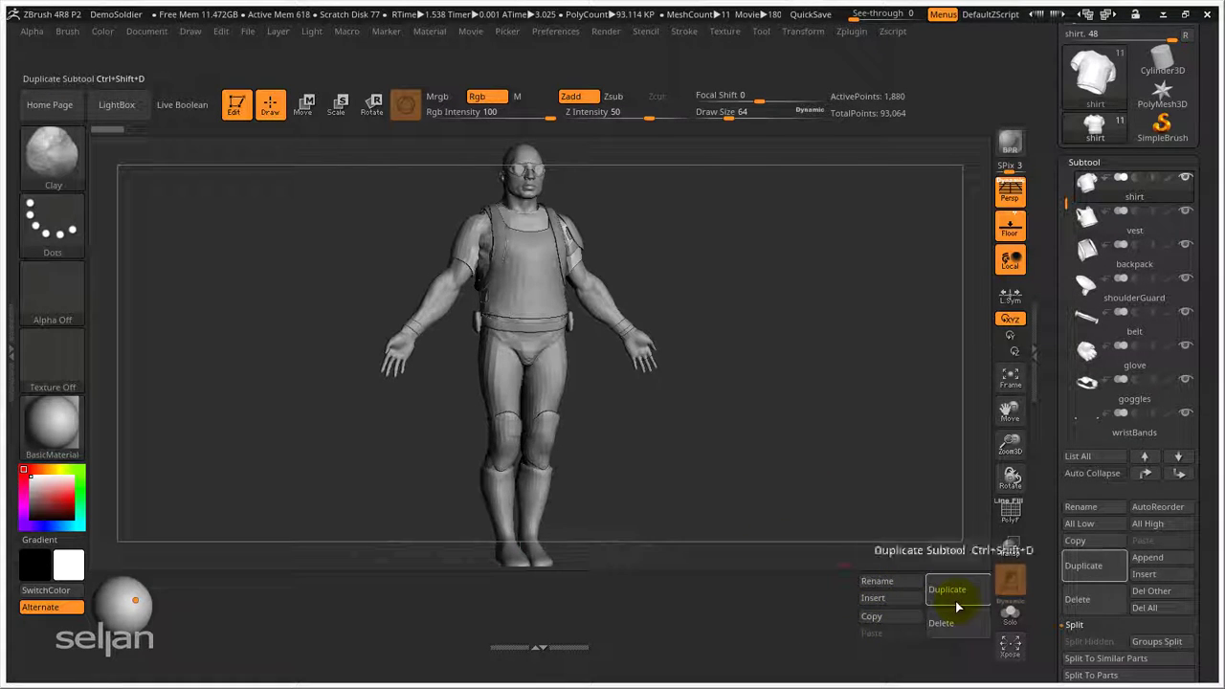
- Open the tool's Geometry section and place the SDiv subdivision slider in the custom area next to Rename
key(ctrl)
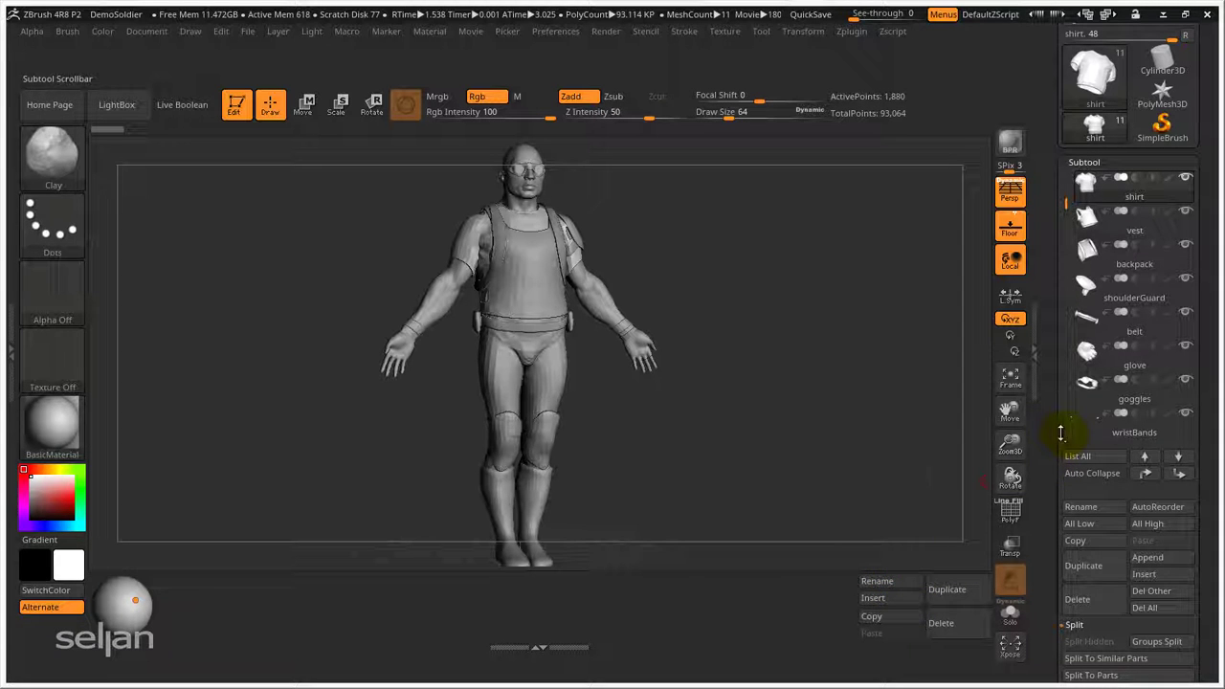
drag(1061, 430, 1058, 457)
click(1089, 466)
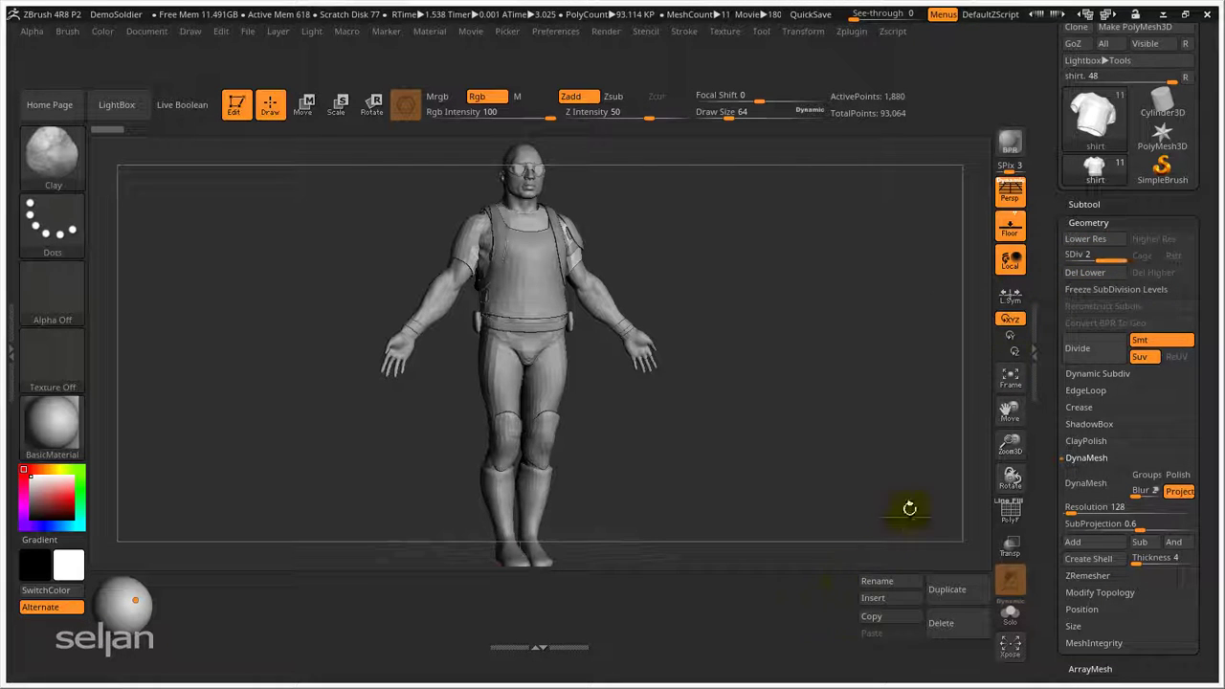
ctrl+alt+click(1090, 257)
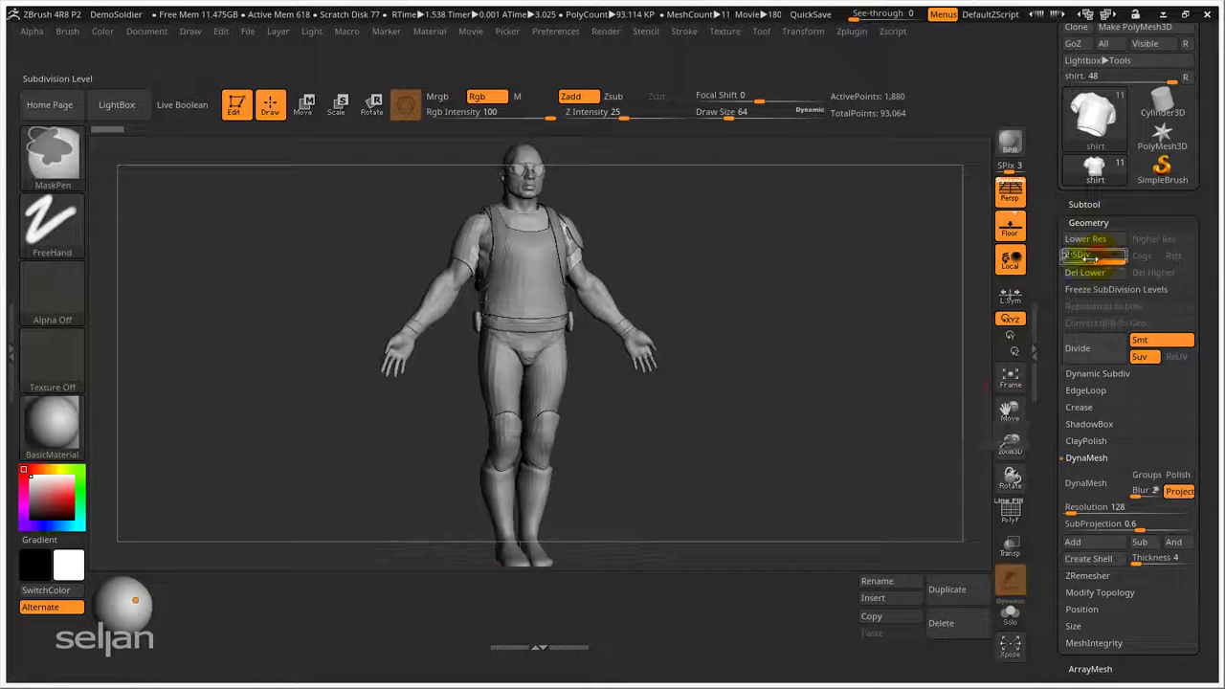
mouse_move(1090, 257)
ctrl+alt+mouse_down()
mouse_move(883, 448)
mouse_move(815, 564)
mouse_move(821, 578)
mouse_move(828, 567)
ctrl+alt+mouse_up()
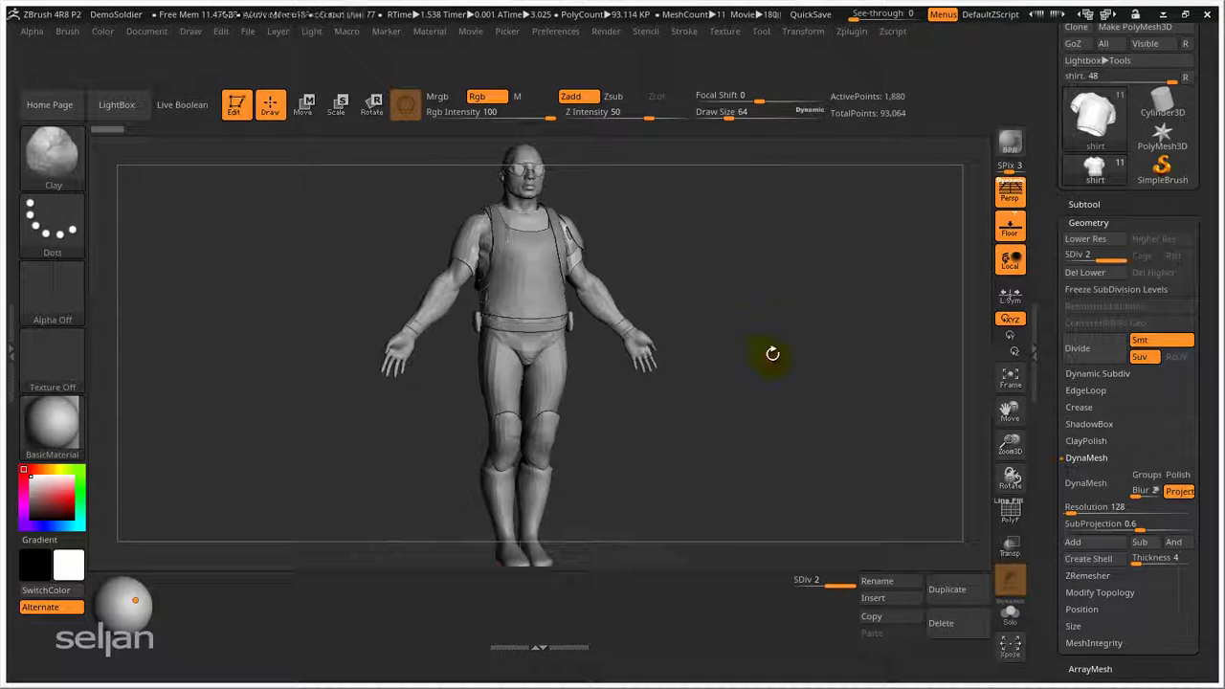
- Try out the new SDiv slider on the shirt and set its subdivision level to 1
key(shift+d)
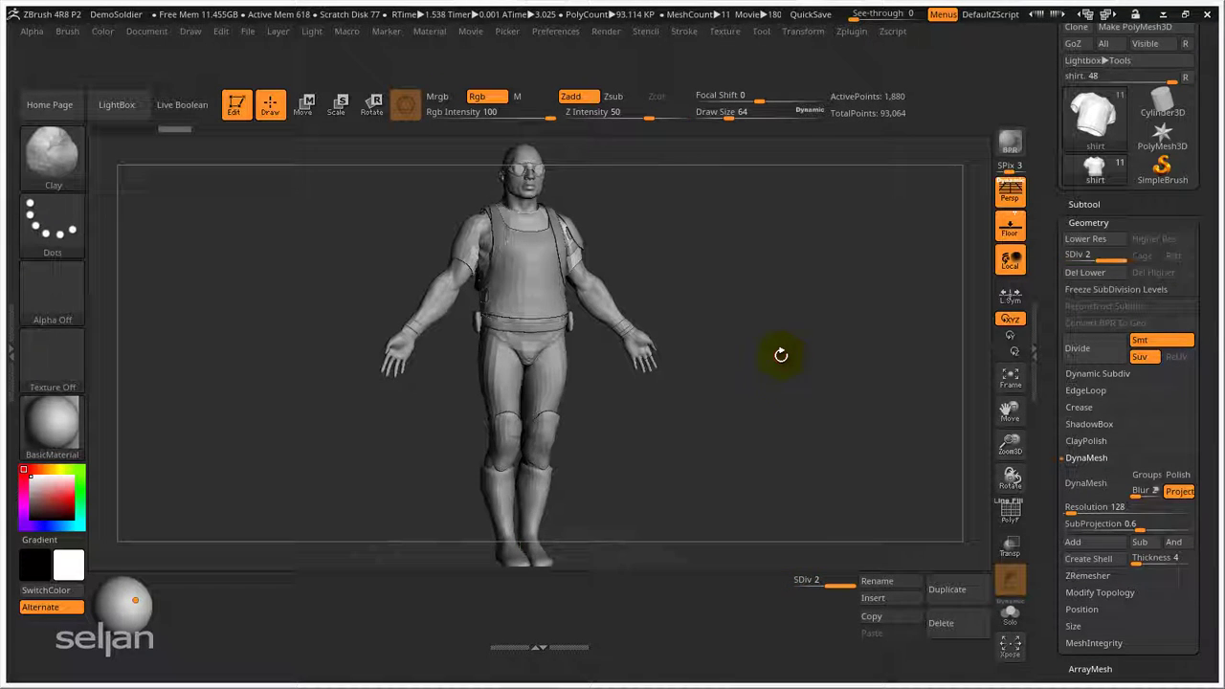
click(833, 582)
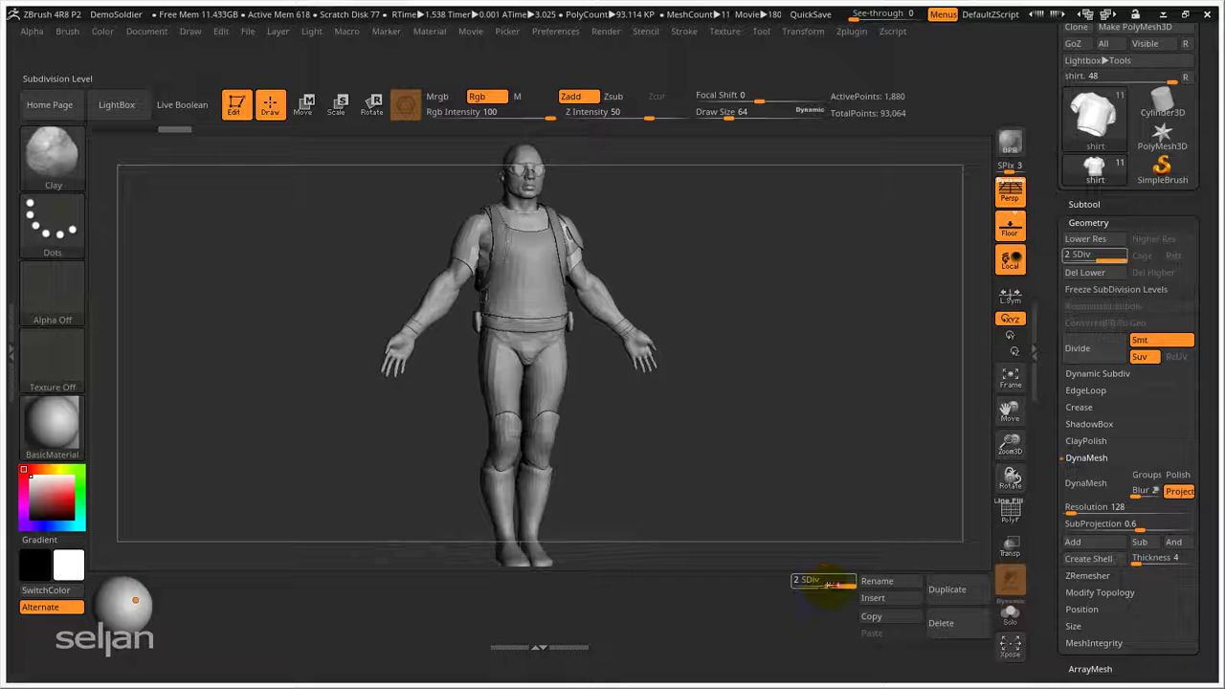
click(818, 583)
click(840, 585)
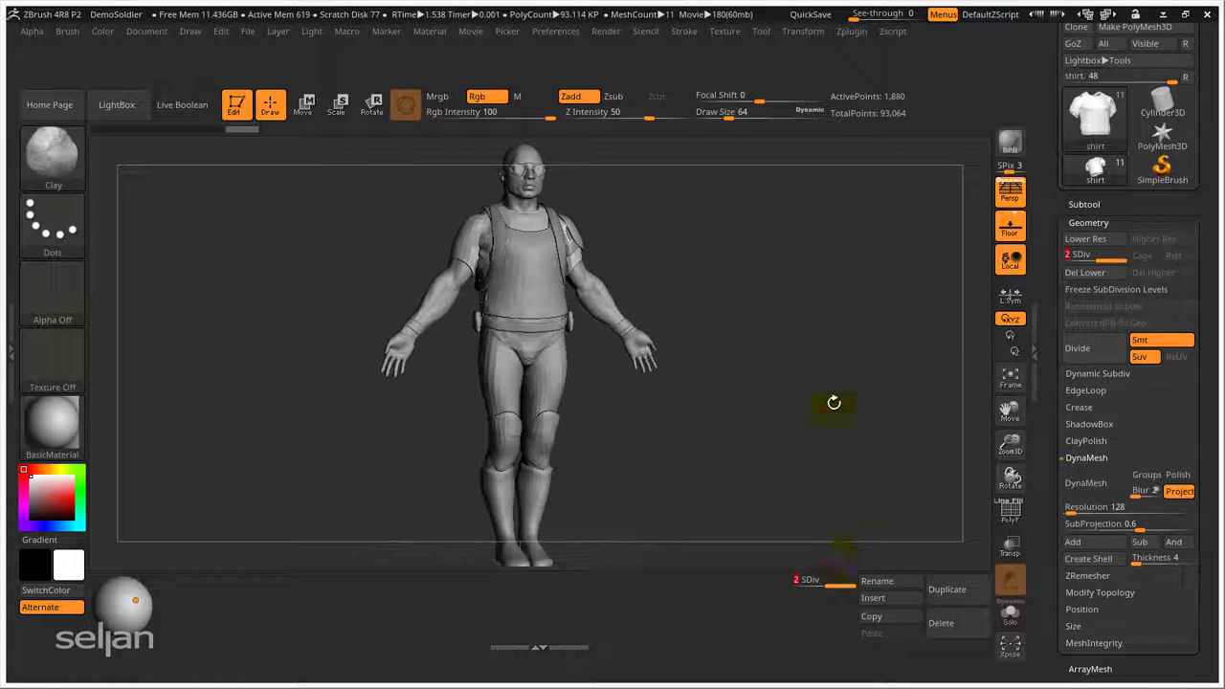
key(shift+d)
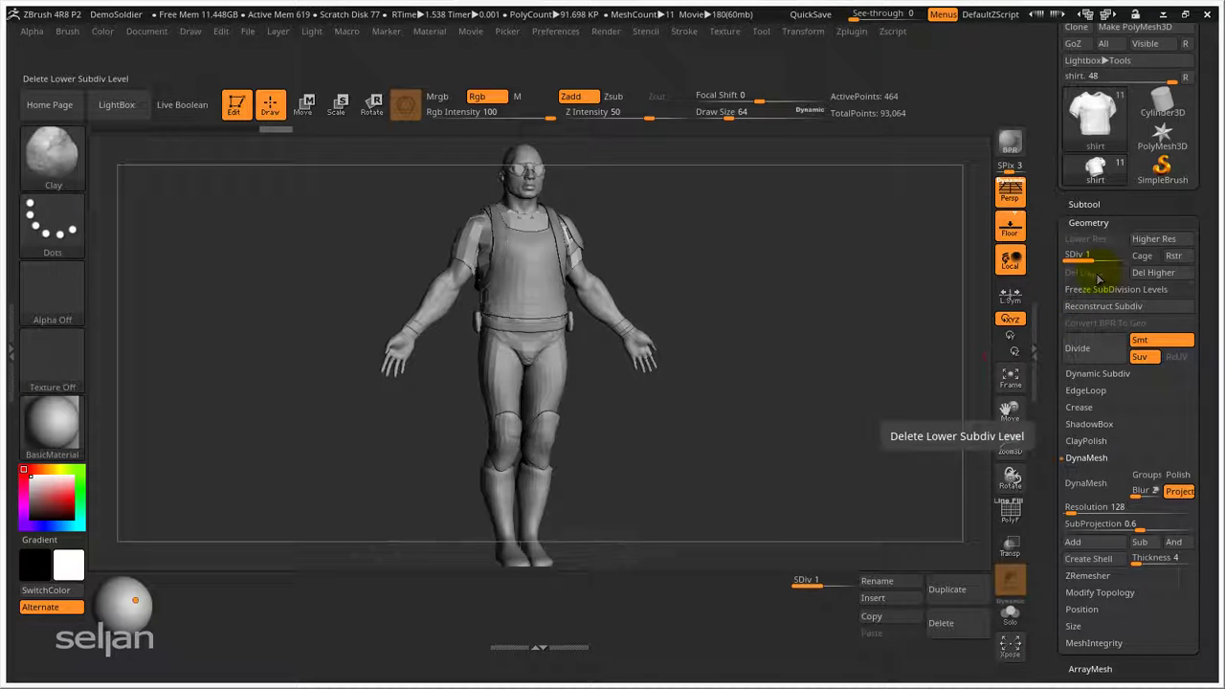
- Place Del Lower and Del Higher shortcuts under the SDiv slider, and a DynaMesh shortcut beside them
key(ctrl)
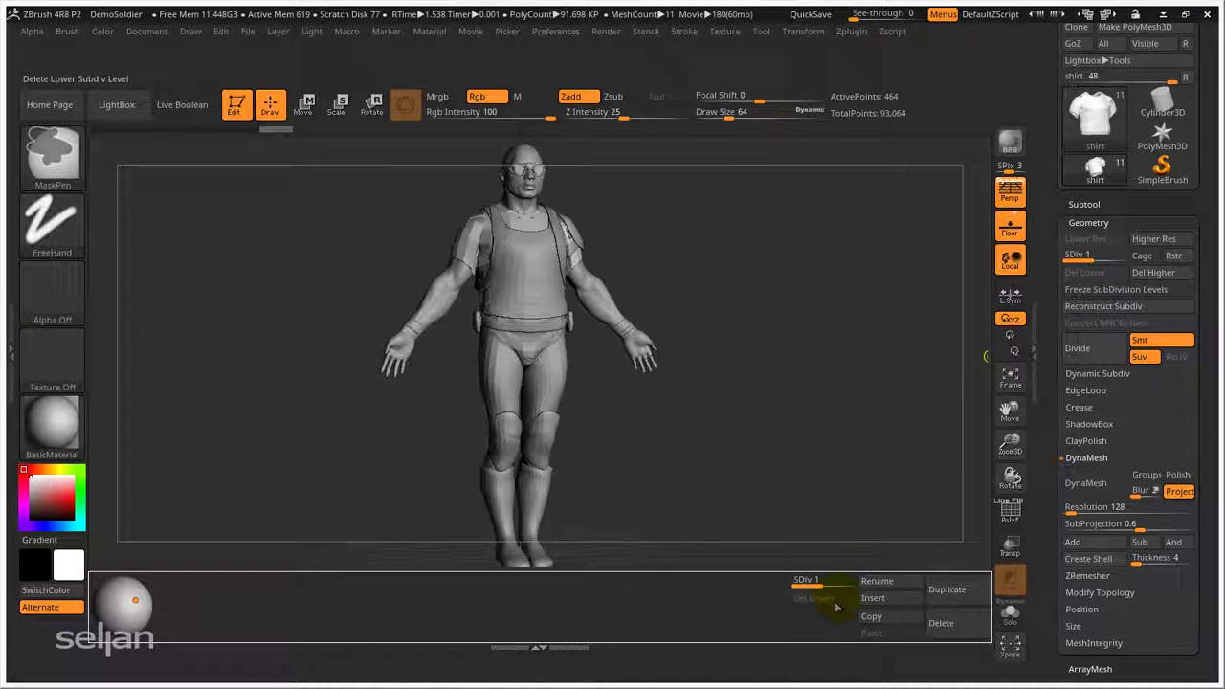
ctrl+alt+drag(1170, 274, 845, 624)
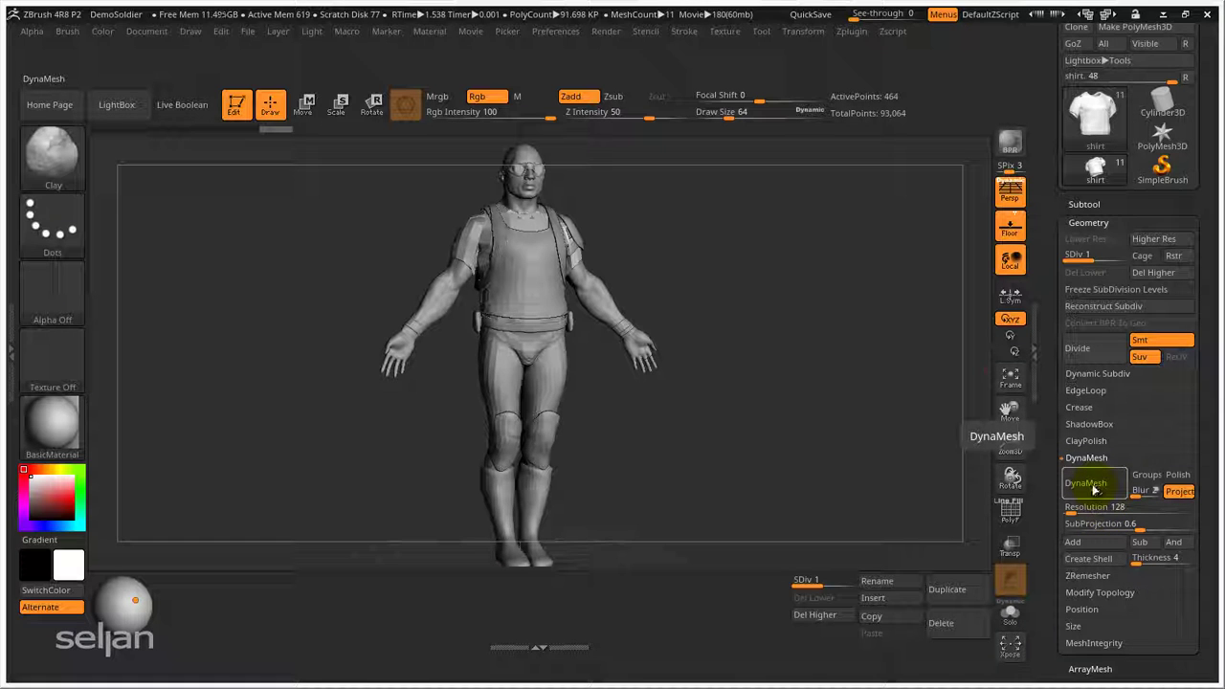
key(ctrl)
ctrl+alt+drag(1097, 489, 771, 590)
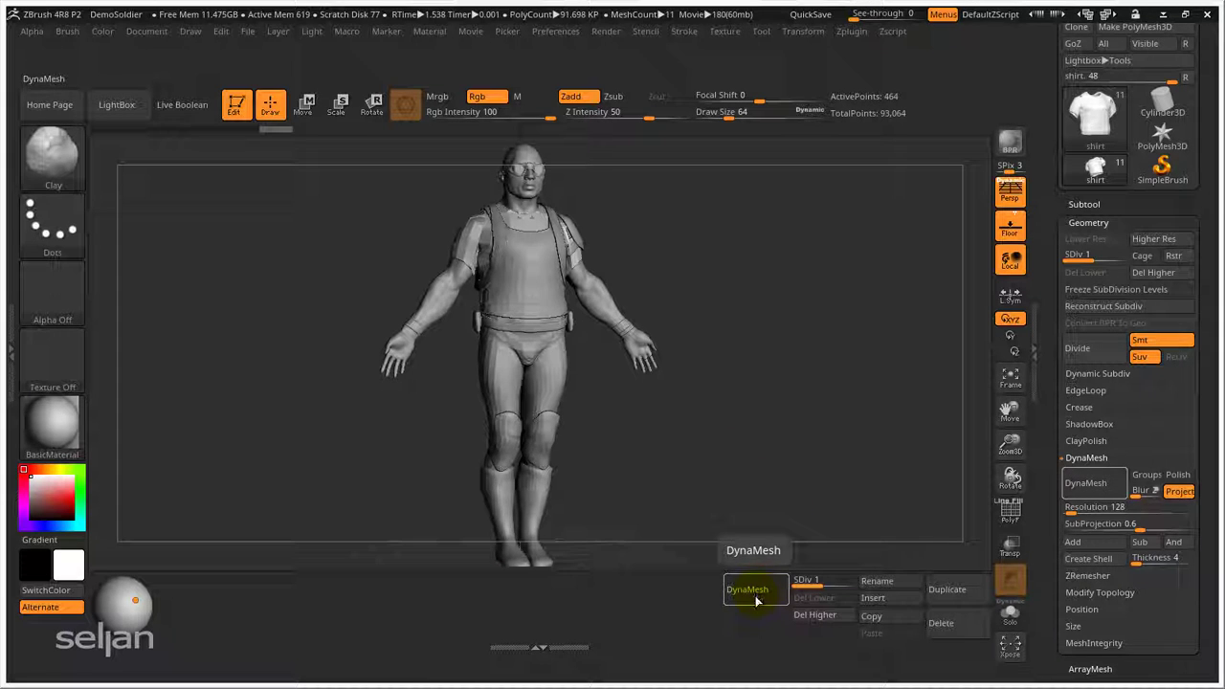
- Make the boots the active subtool and convert them with DynaMesh, declining to freeze the subdivision levels
drag(730, 460, 751, 458)
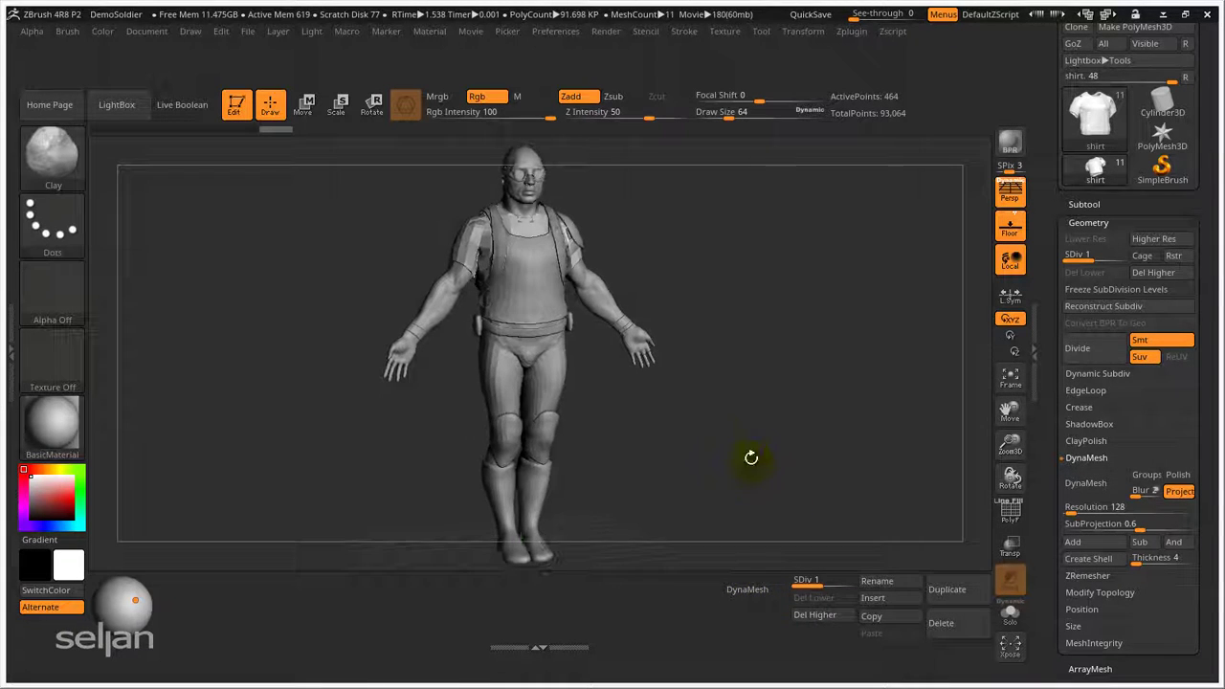
alt+click(533, 498)
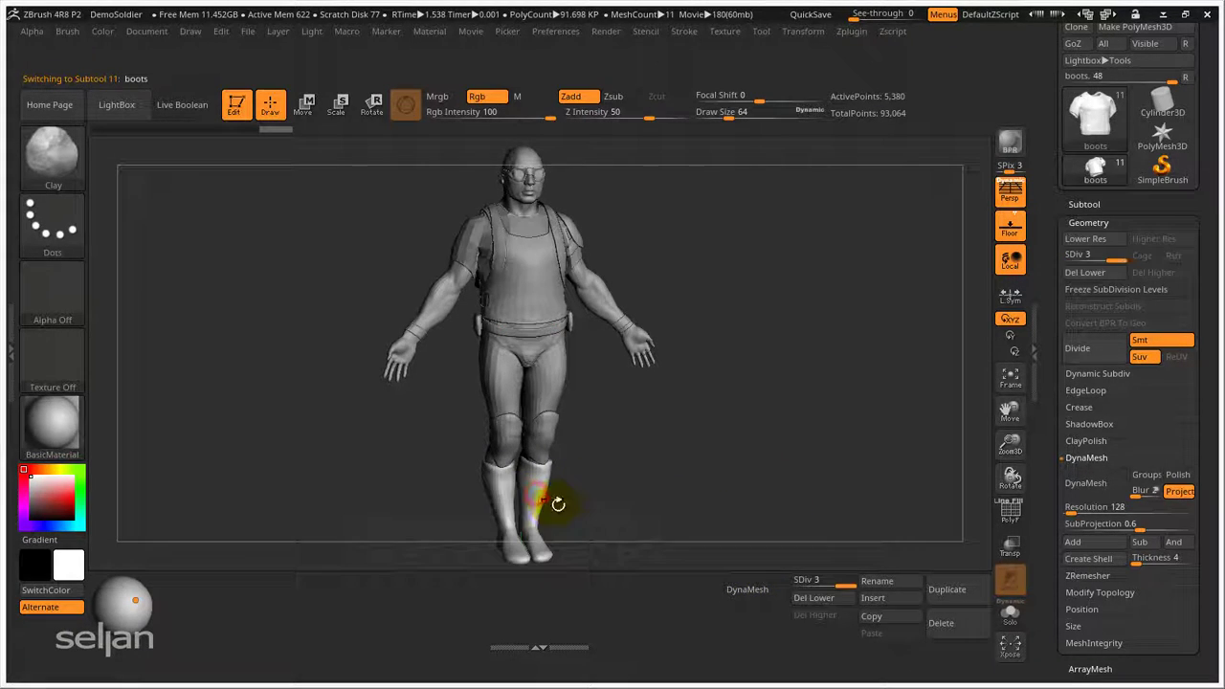
click(756, 590)
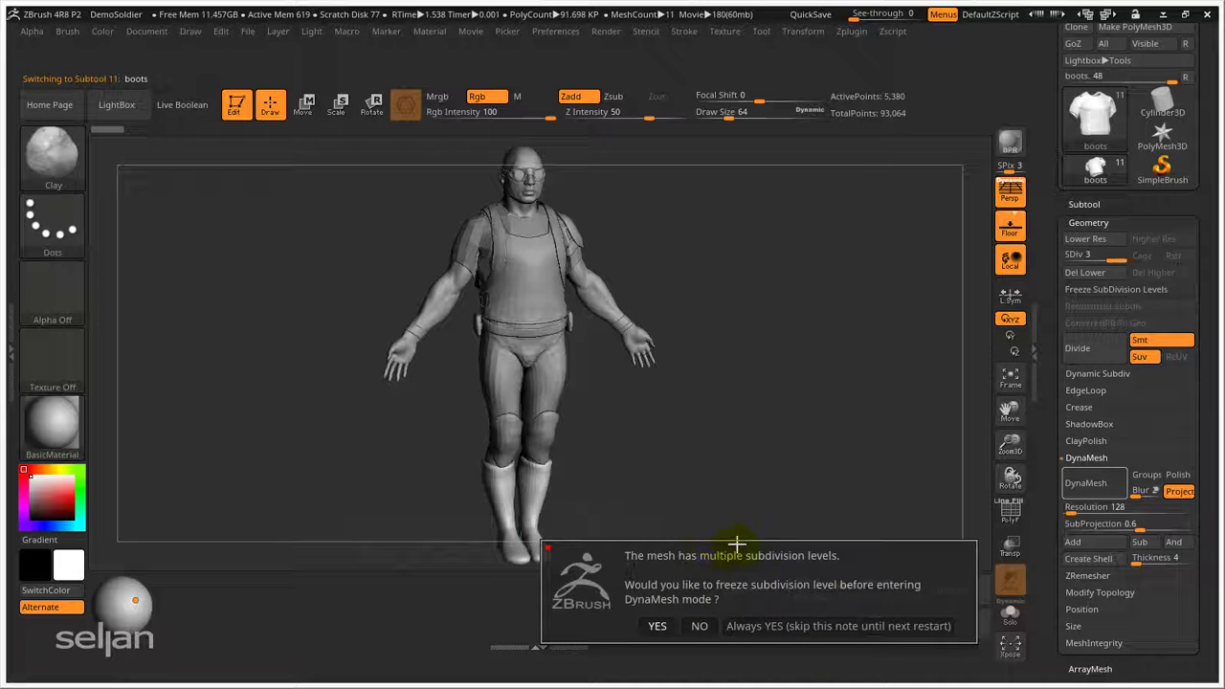
click(700, 626)
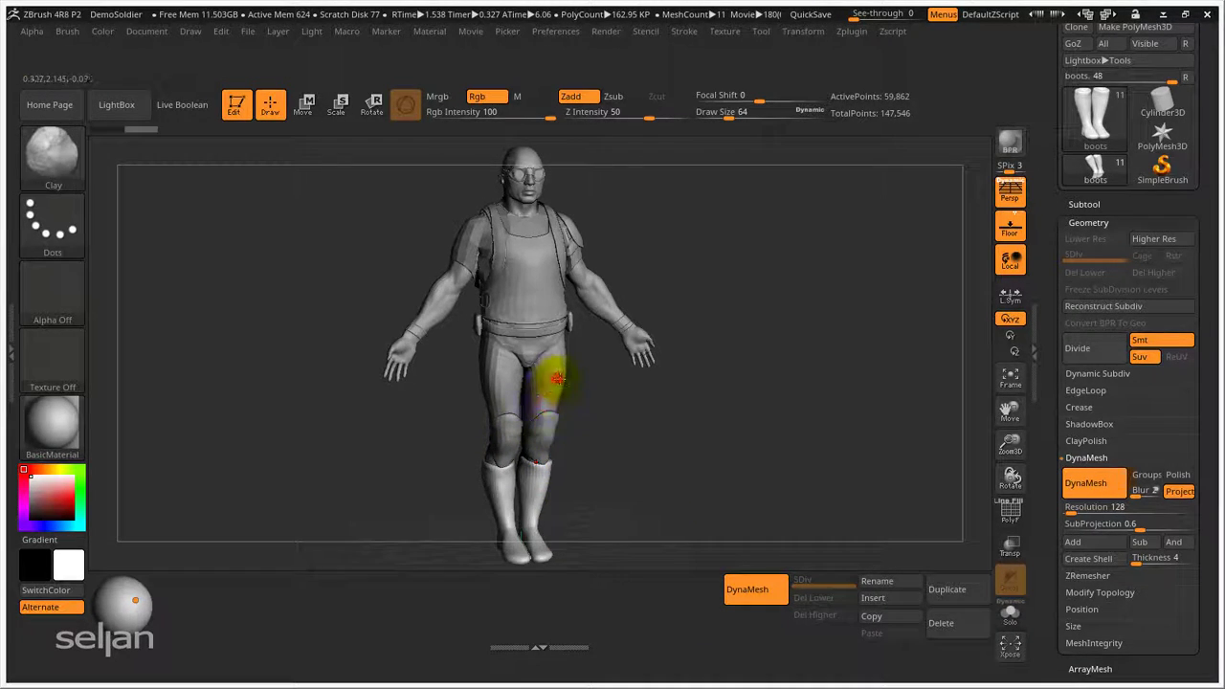
- Switch the active subtool to DemoSoldier and back to the boots using the subtool pop-up, and view the pop-up again
alt+click(548, 375)
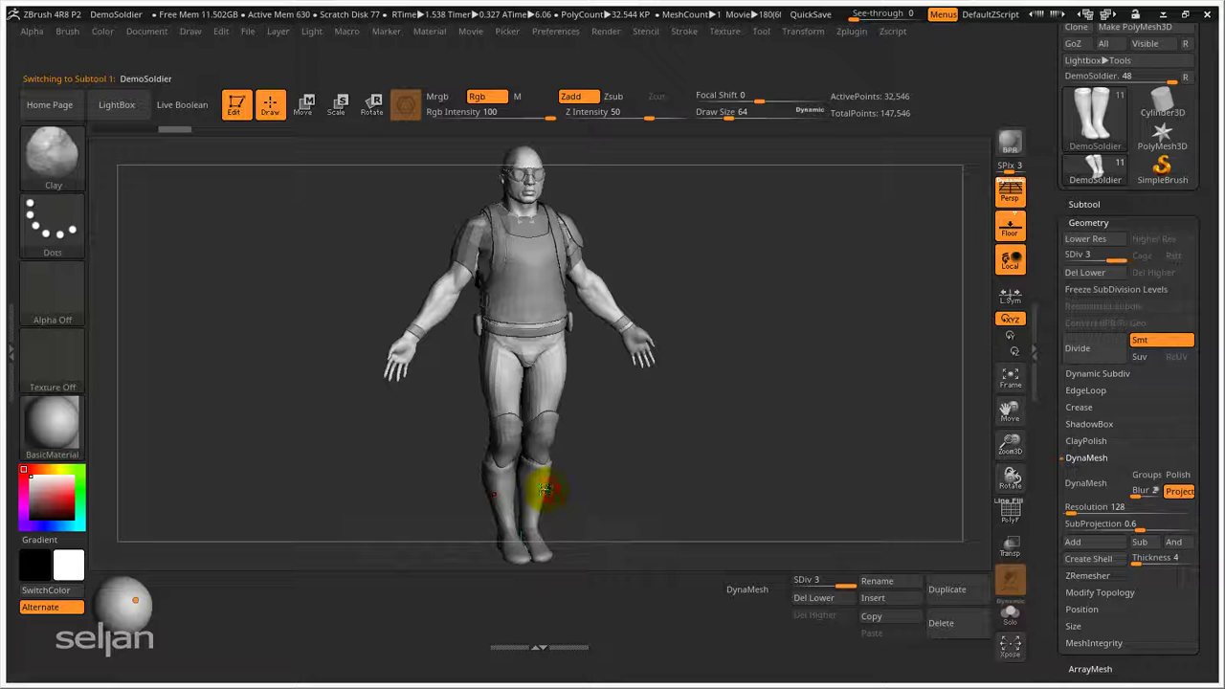
mouse_move(582, 465)
mouse_down()
mouse_move(574, 481)
mouse_move(572, 465)
mouse_up()
key(n)
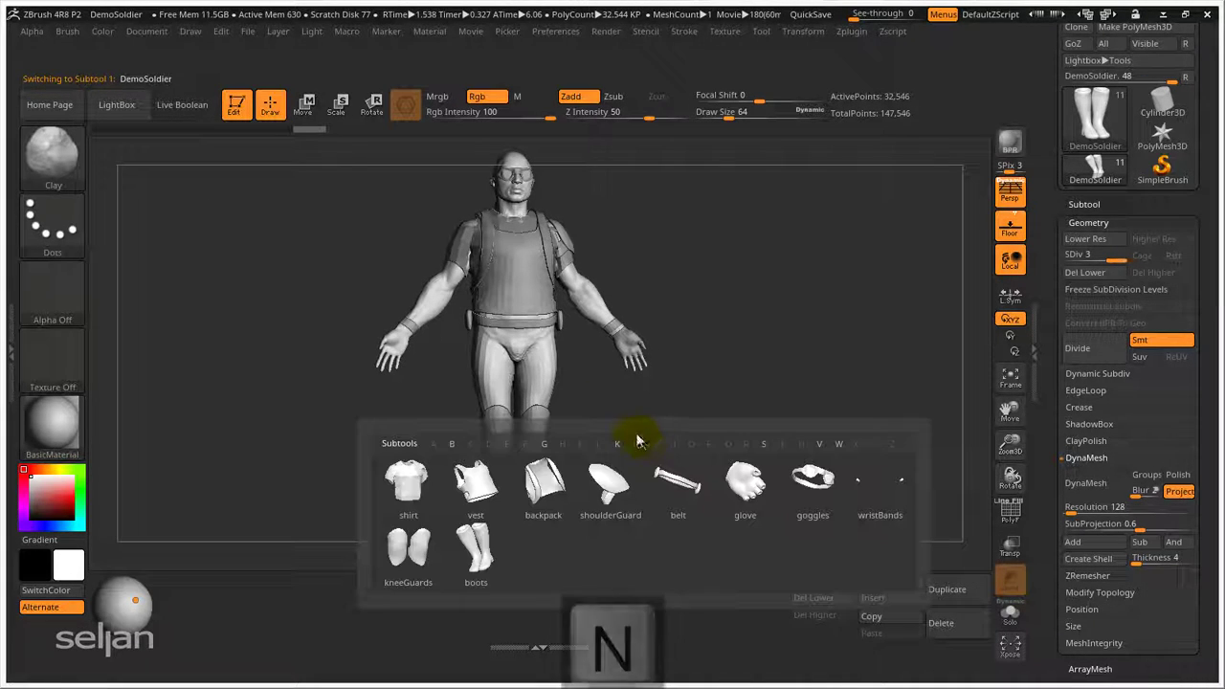
click(481, 553)
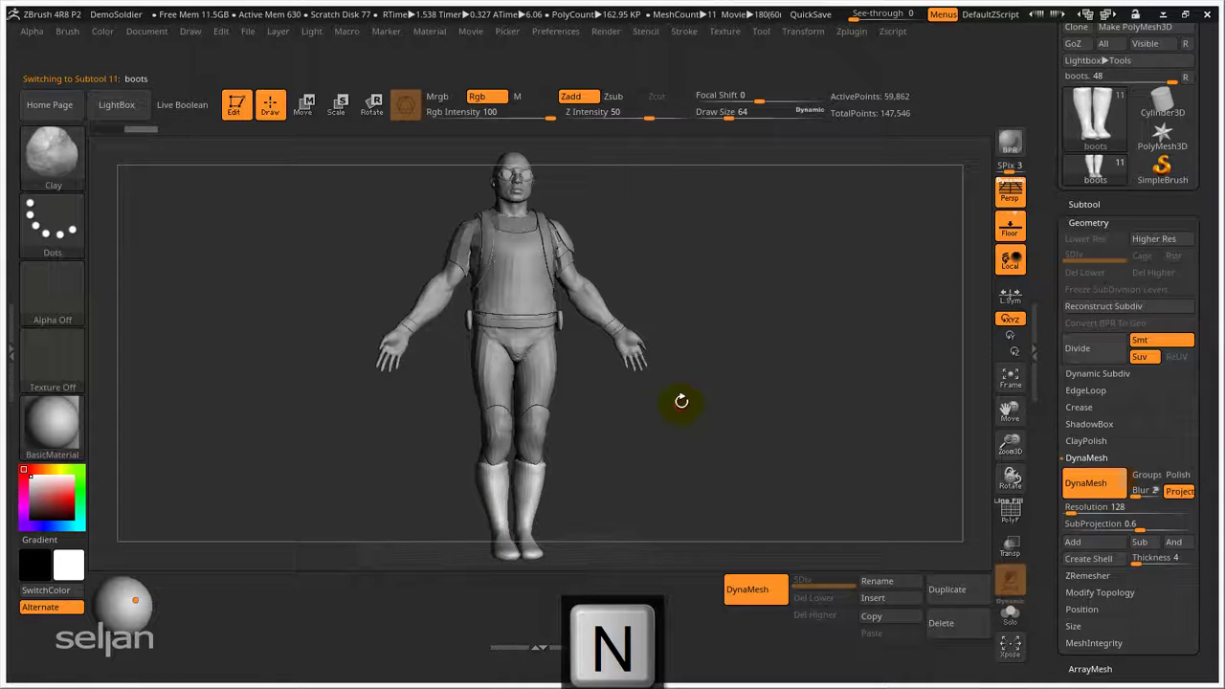
key(n)
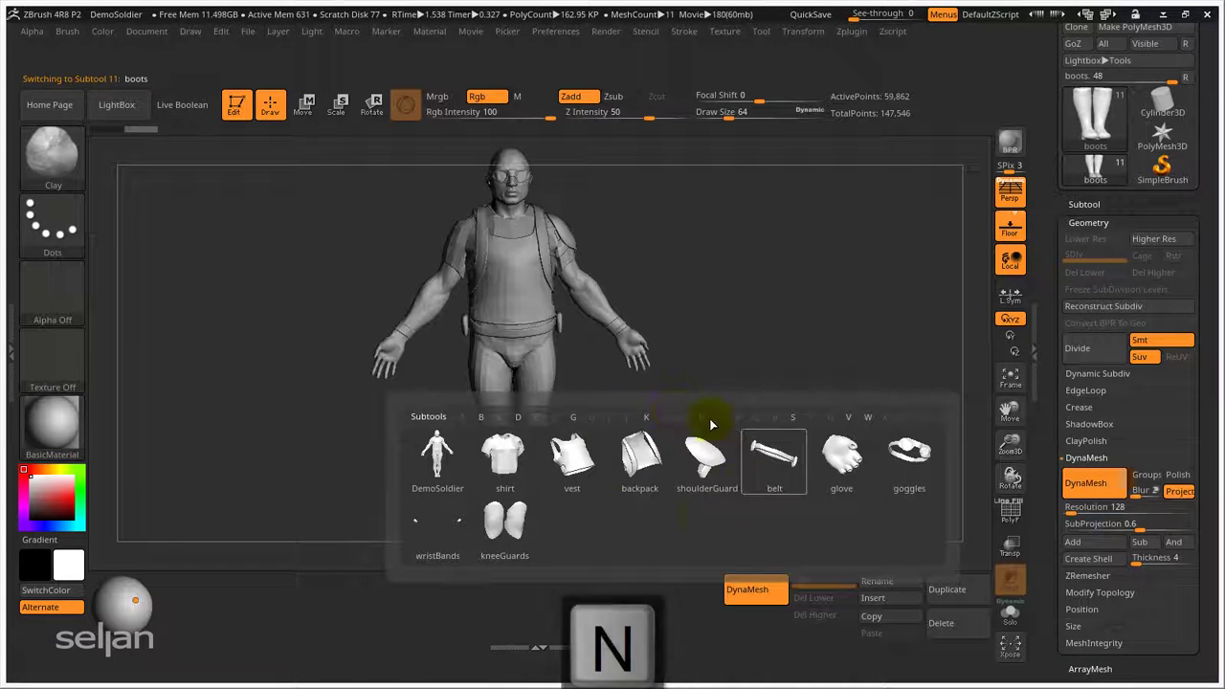
key(n)
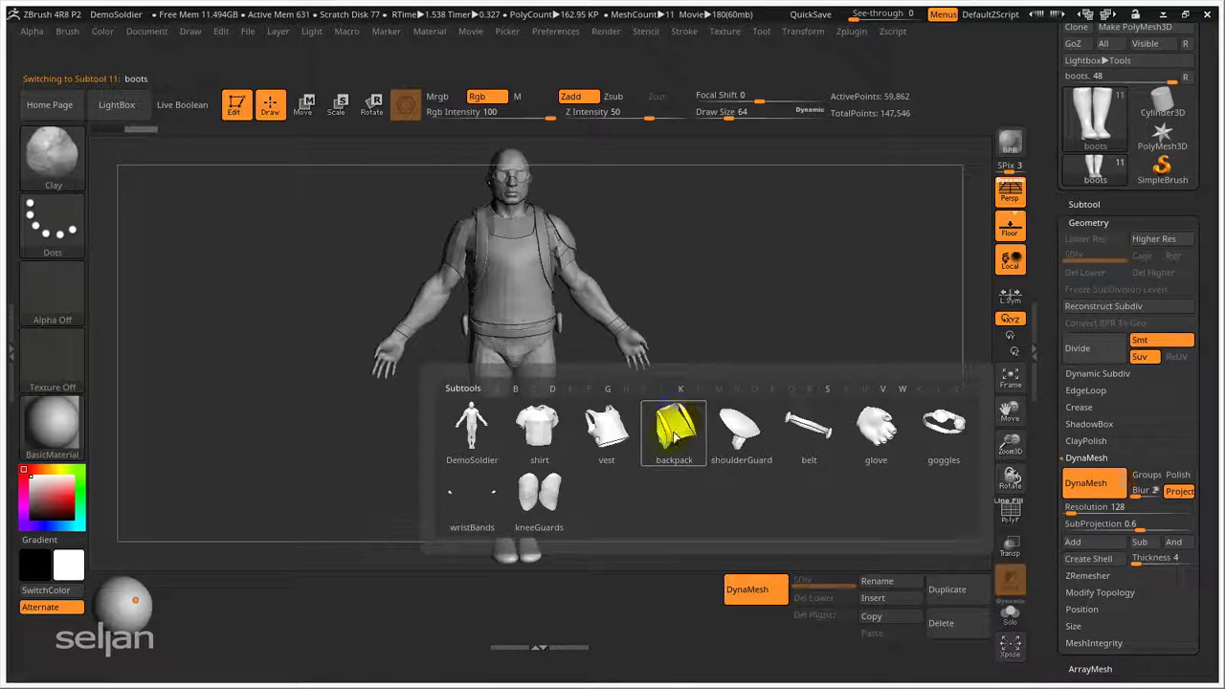
- Place the DynaMesh Resolution slider in the custom area, directly under the DynaMesh shortcut
drag(685, 397, 707, 410)
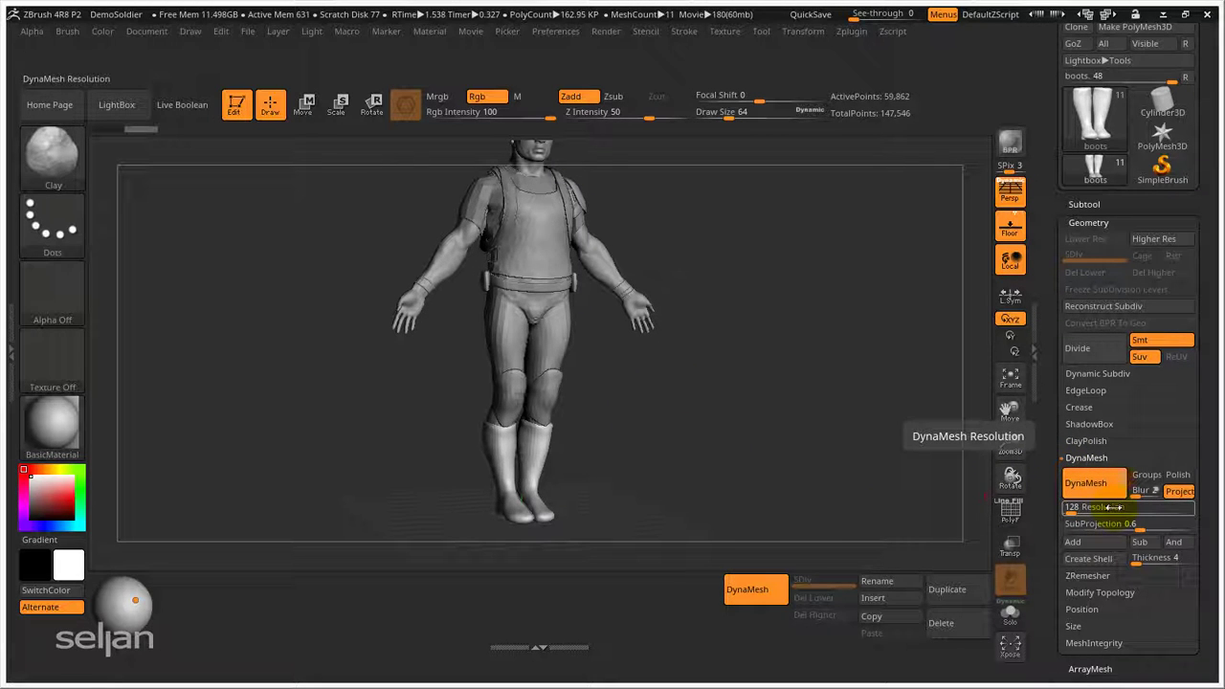
key(ctrl)
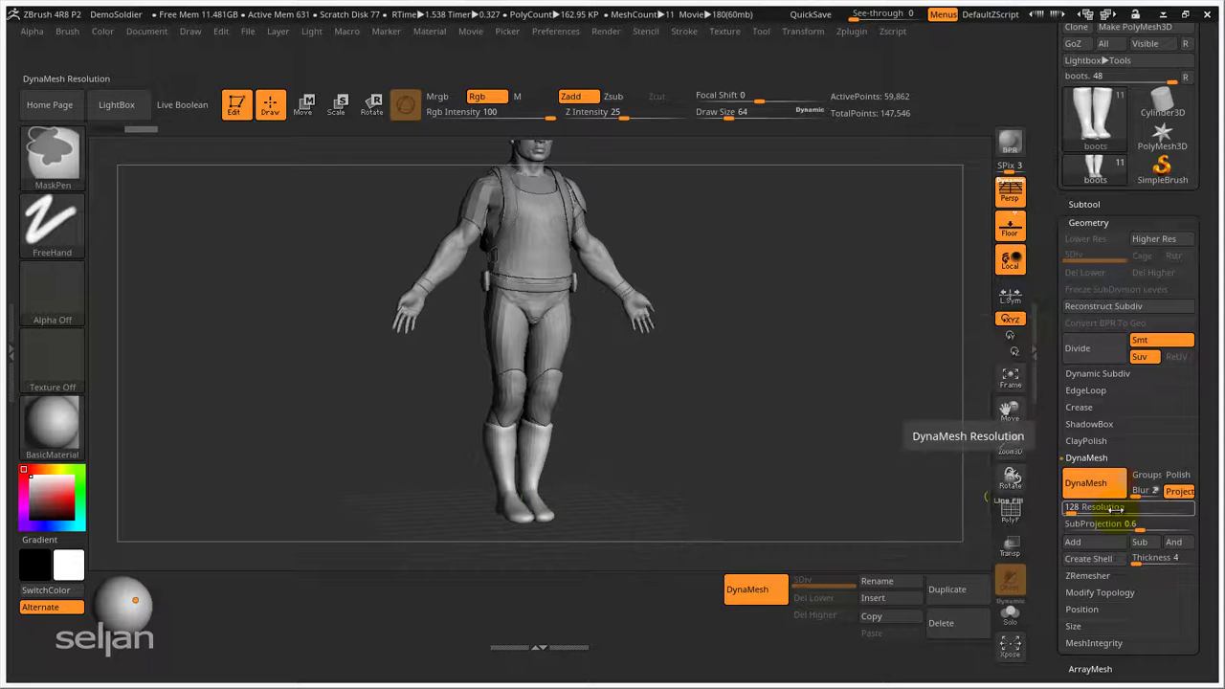
mouse_move(1114, 508)
ctrl+alt+mouse_down()
mouse_move(766, 595)
mouse_move(727, 617)
mouse_move(760, 631)
ctrl+alt+mouse_up()
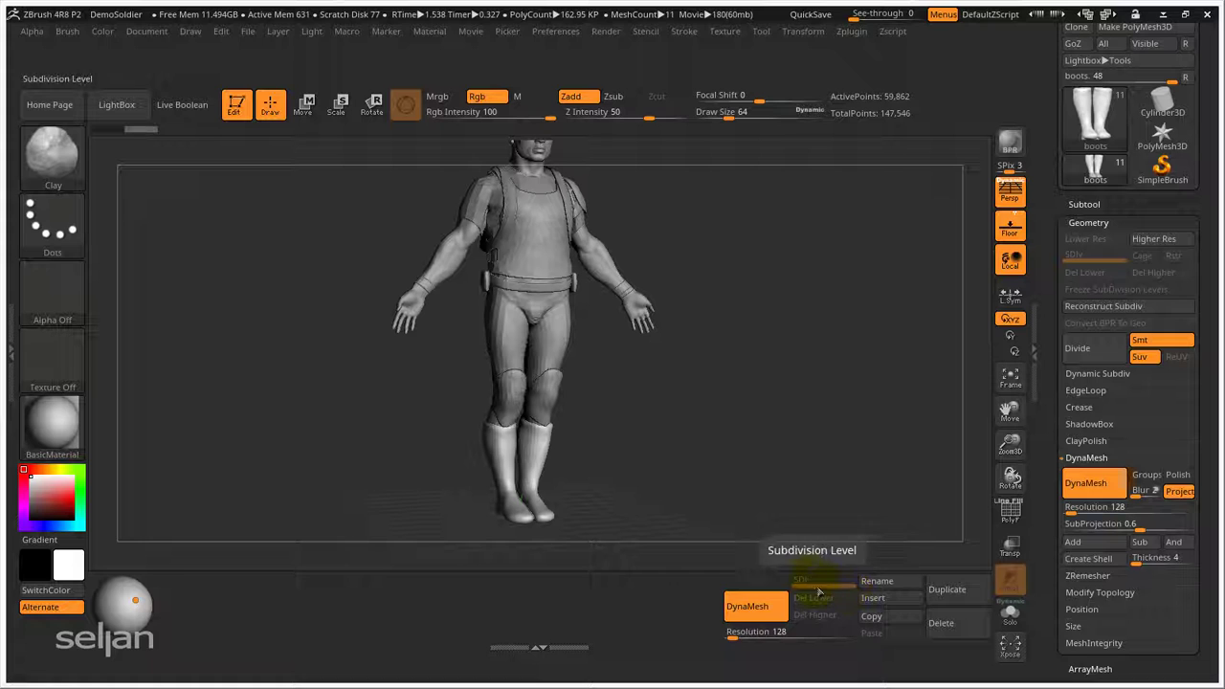
click(761, 606)
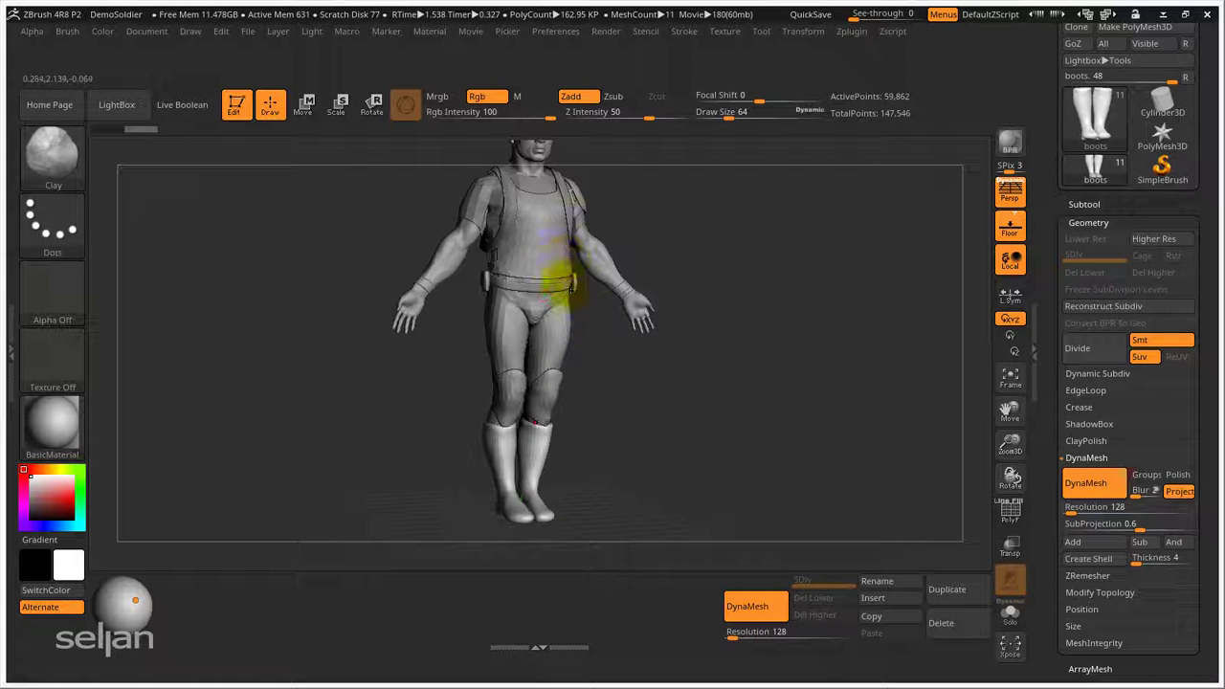
- Make the vest the active subtool and bring up the Split options of the Subtool settings
alt+click(545, 287)
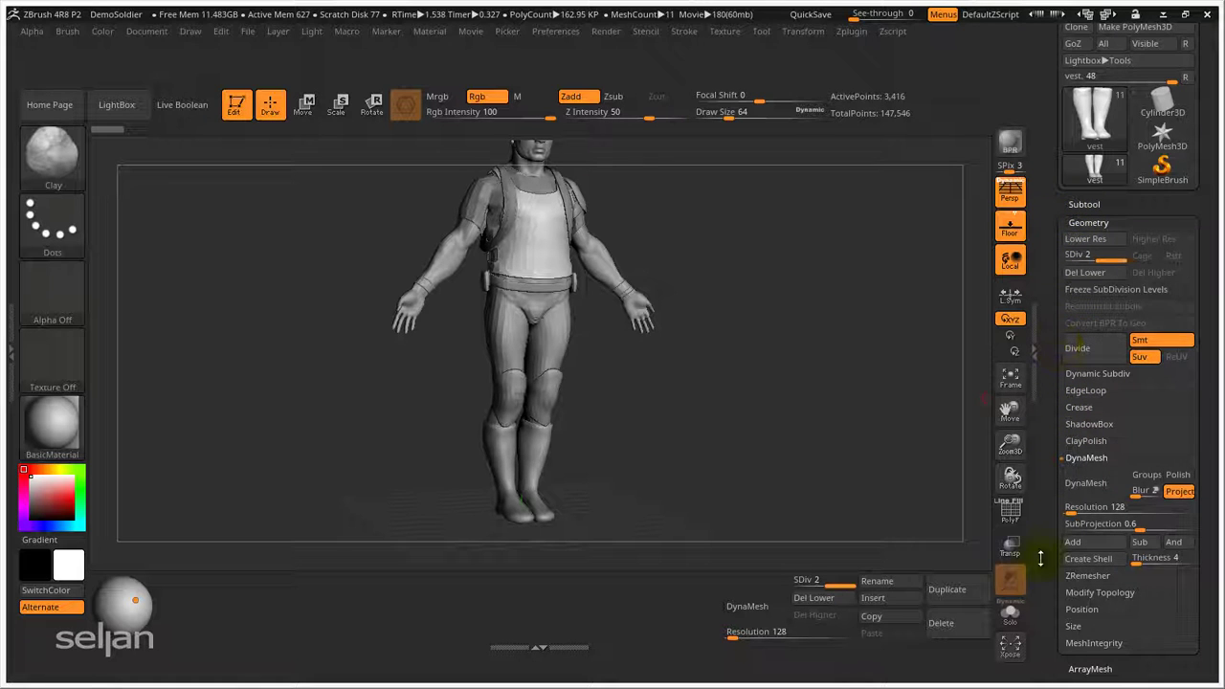
drag(1051, 592, 1092, 551)
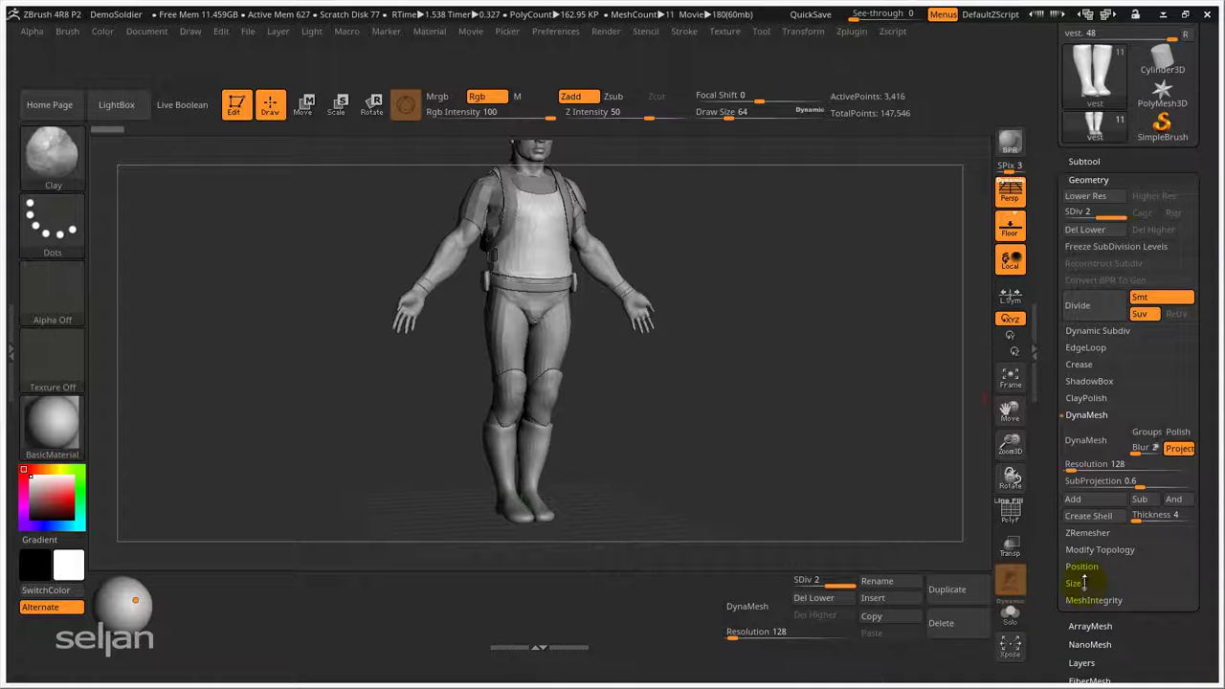
click(1085, 161)
drag(1044, 479, 1047, 389)
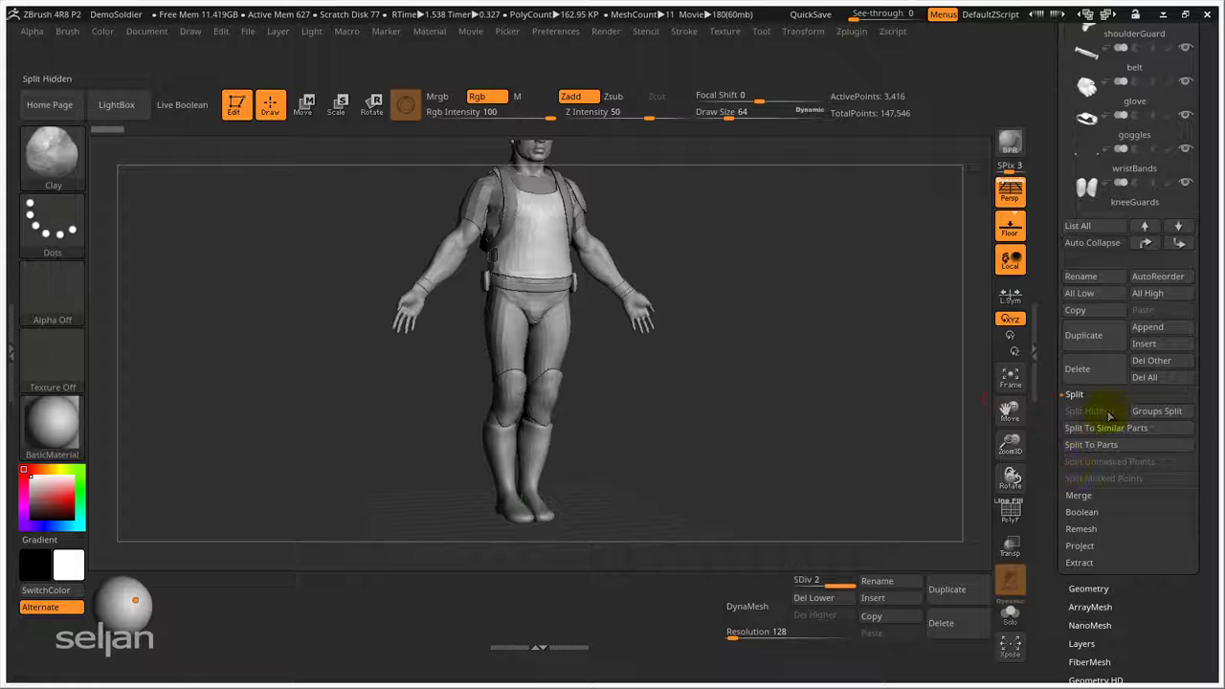
- Turn on the polyframe display for the vest and isolate it with Solo
drag(844, 380, 818, 351)
alt+drag(741, 367, 737, 418)
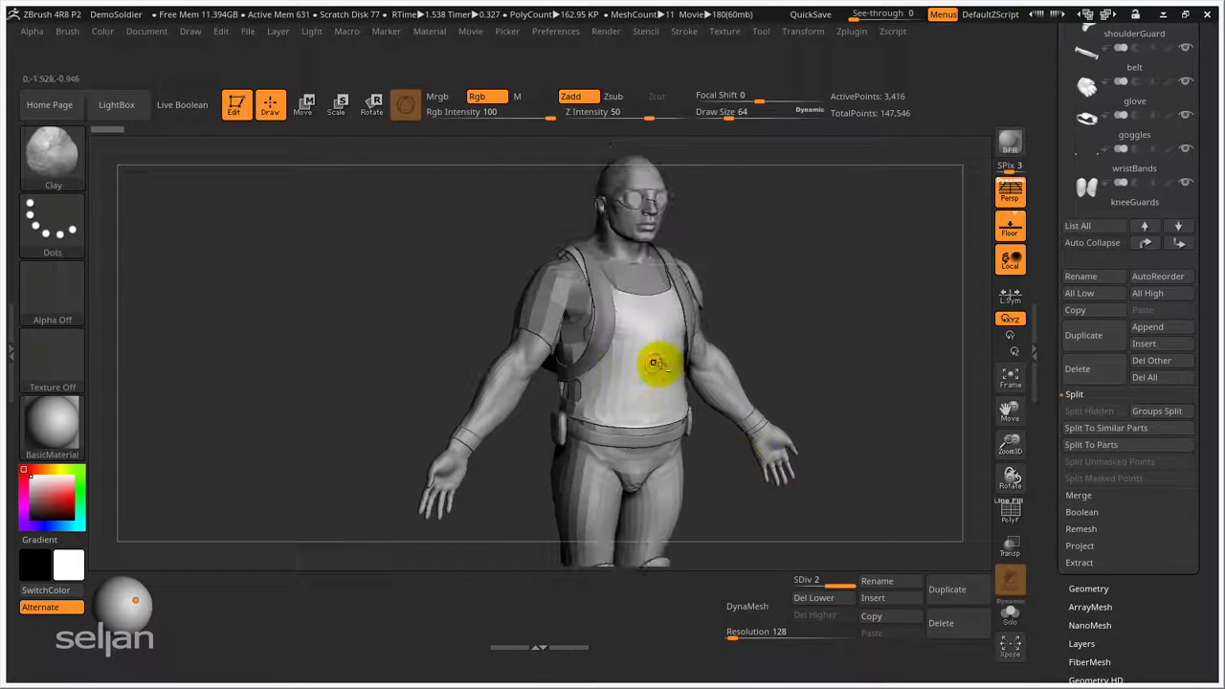
key(shift+f)
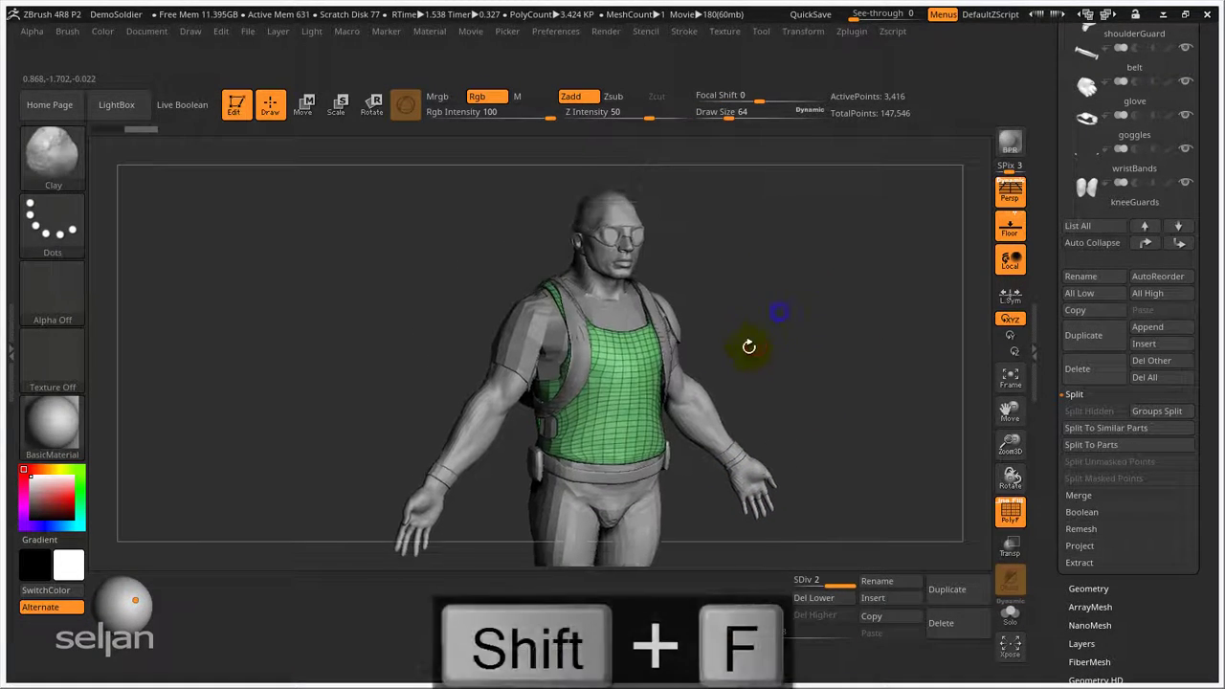
drag(749, 344, 731, 369)
right_drag(730, 368, 768, 351)
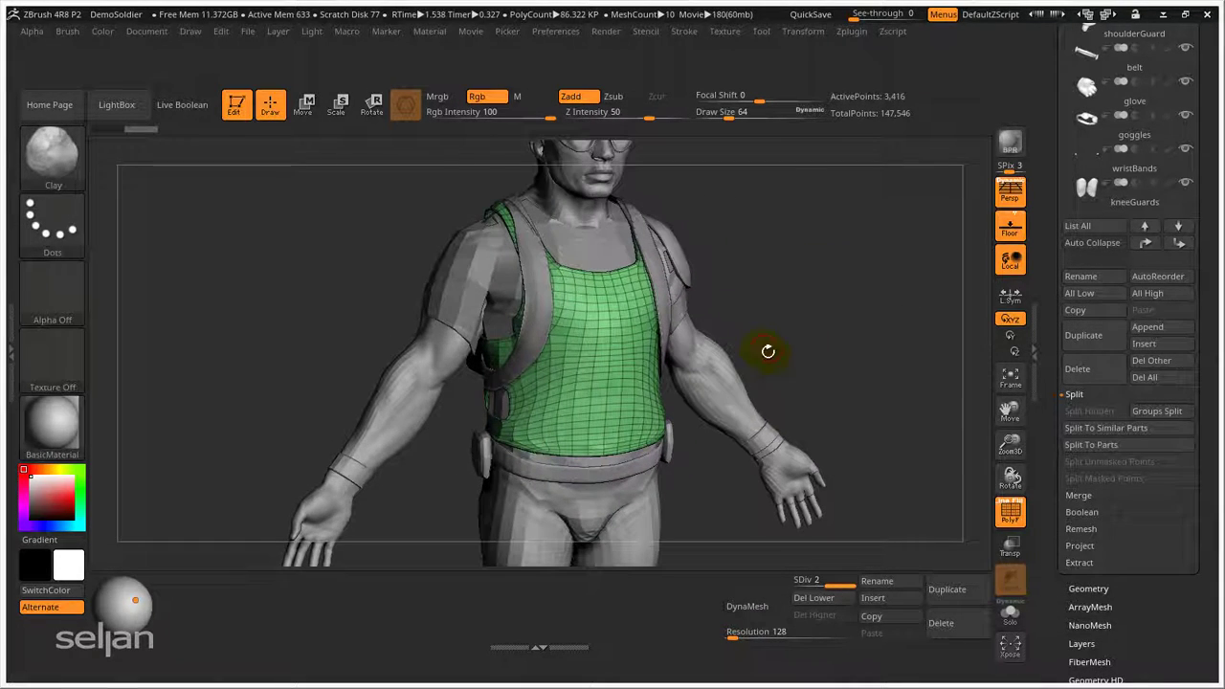
click(1010, 615)
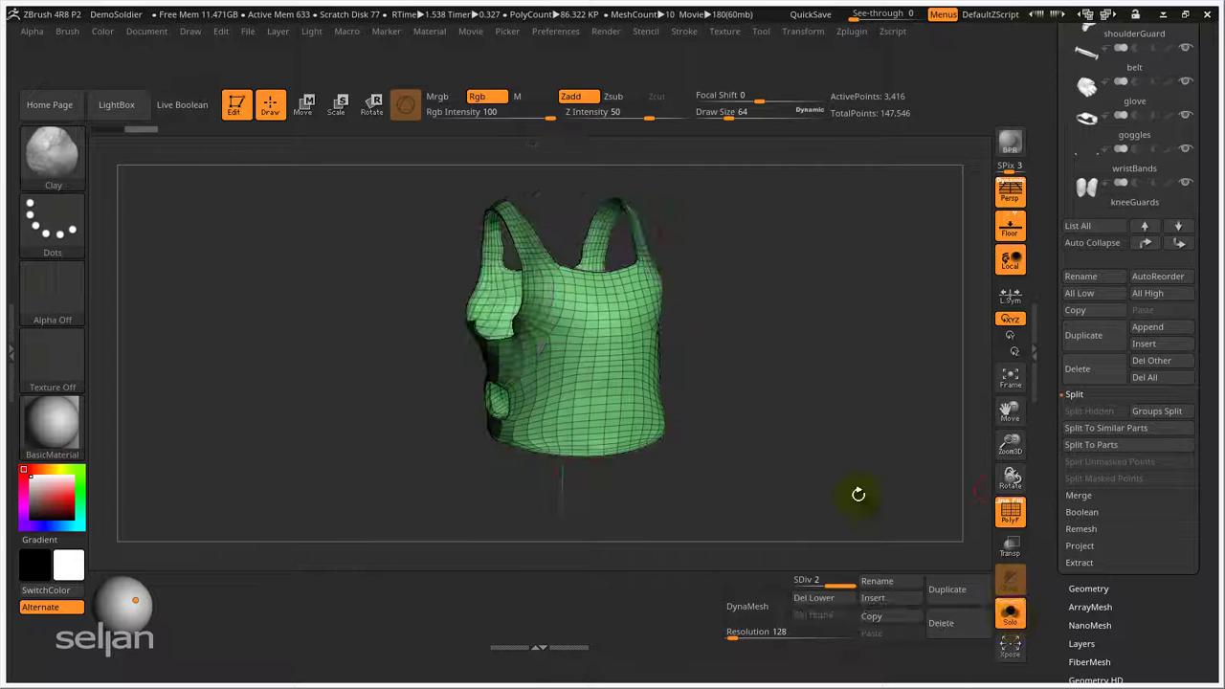
- Isolate the front half of the vest with a rectangular selection and assign the visible part to a new polygroup
mouse_move(716, 469)
right_down()
mouse_move(772, 451)
mouse_move(755, 438)
mouse_move(758, 357)
mouse_move(733, 355)
mouse_move(753, 274)
right_up()
key(ctrl+shift)
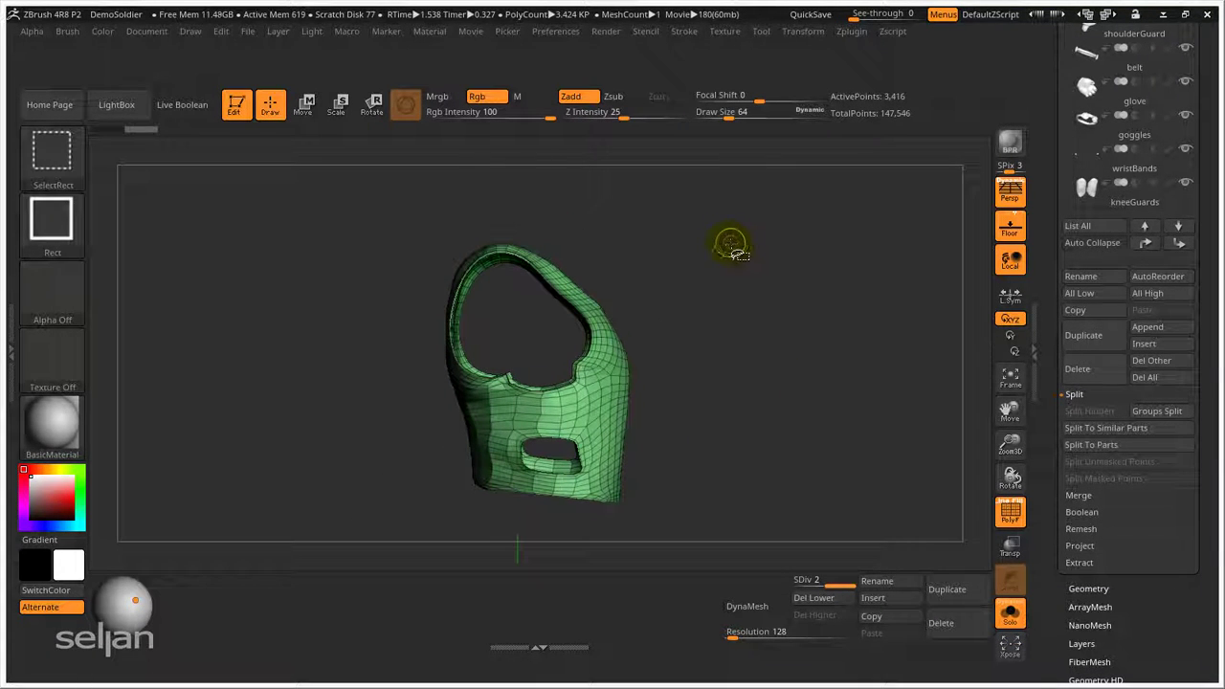
mouse_move(753, 204)
ctrl+shift+mouse_down()
mouse_move(529, 450)
mouse_move(528, 527)
mouse_move(547, 520)
ctrl+shift+mouse_up()
mouse_move(547, 520)
right_down()
mouse_move(738, 414)
mouse_move(751, 365)
mouse_move(791, 323)
right_up()
key(space)
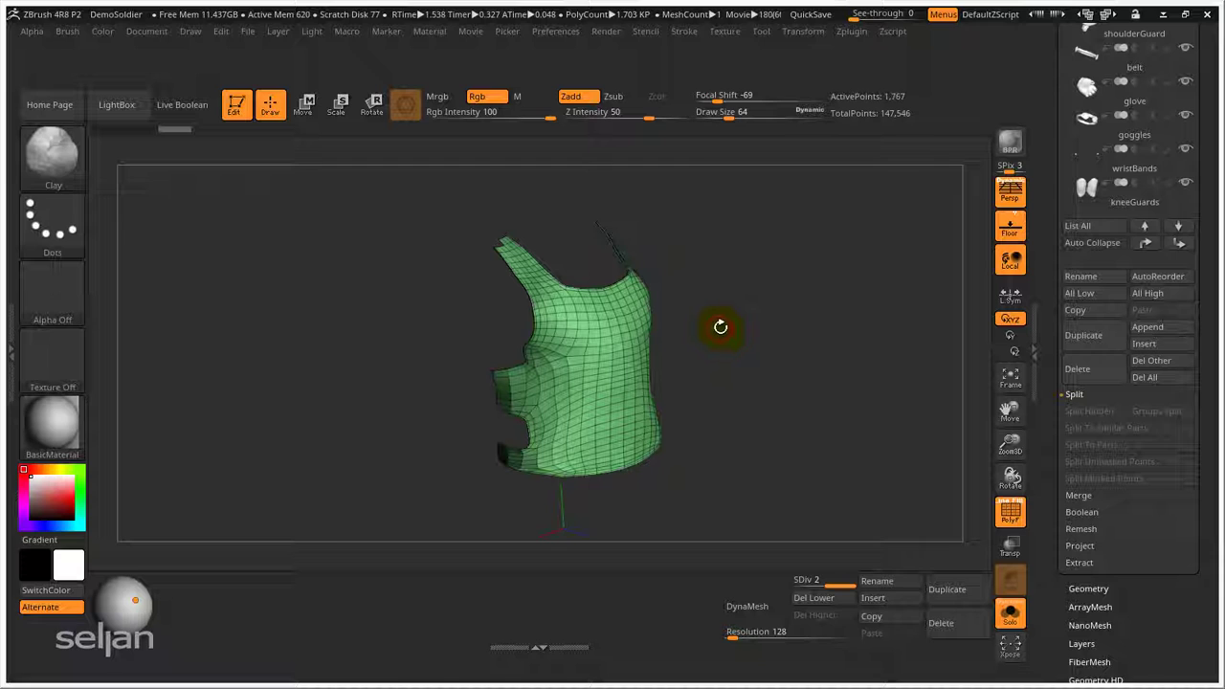
key(ctrl+w)
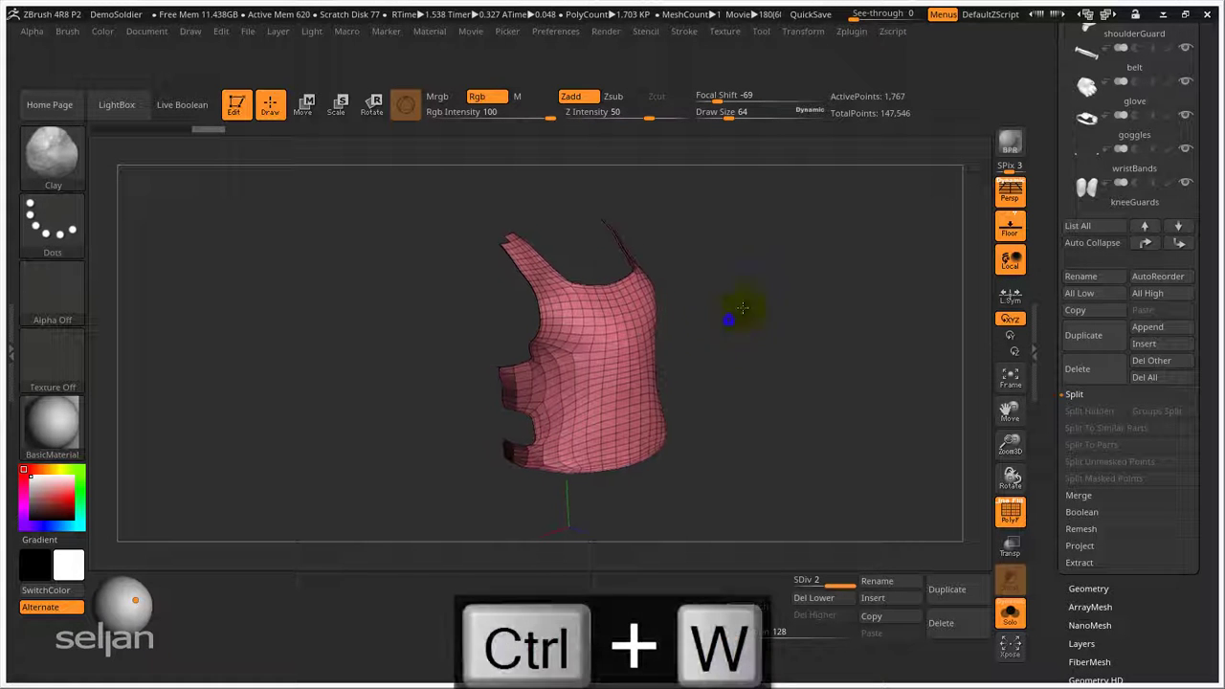
drag(743, 307, 758, 322)
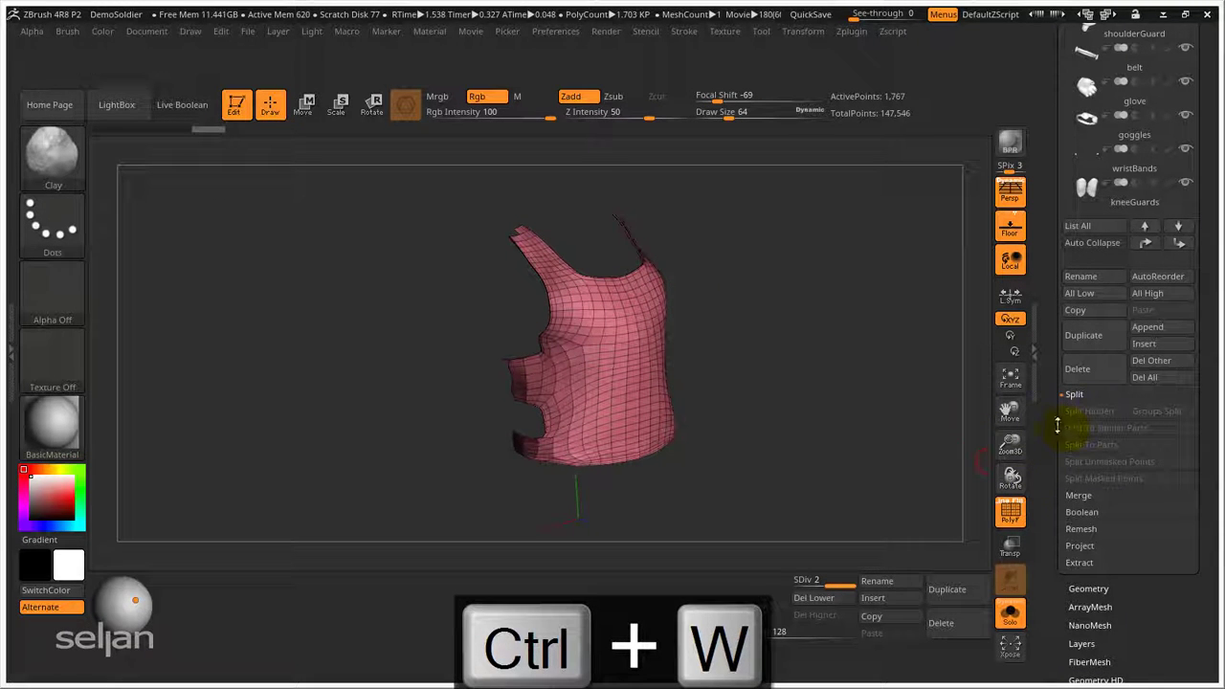
- Delete the vest's lower subdivision levels, and remove its hidden back half with Del Hidden
scroll(1048, 436, down, 3)
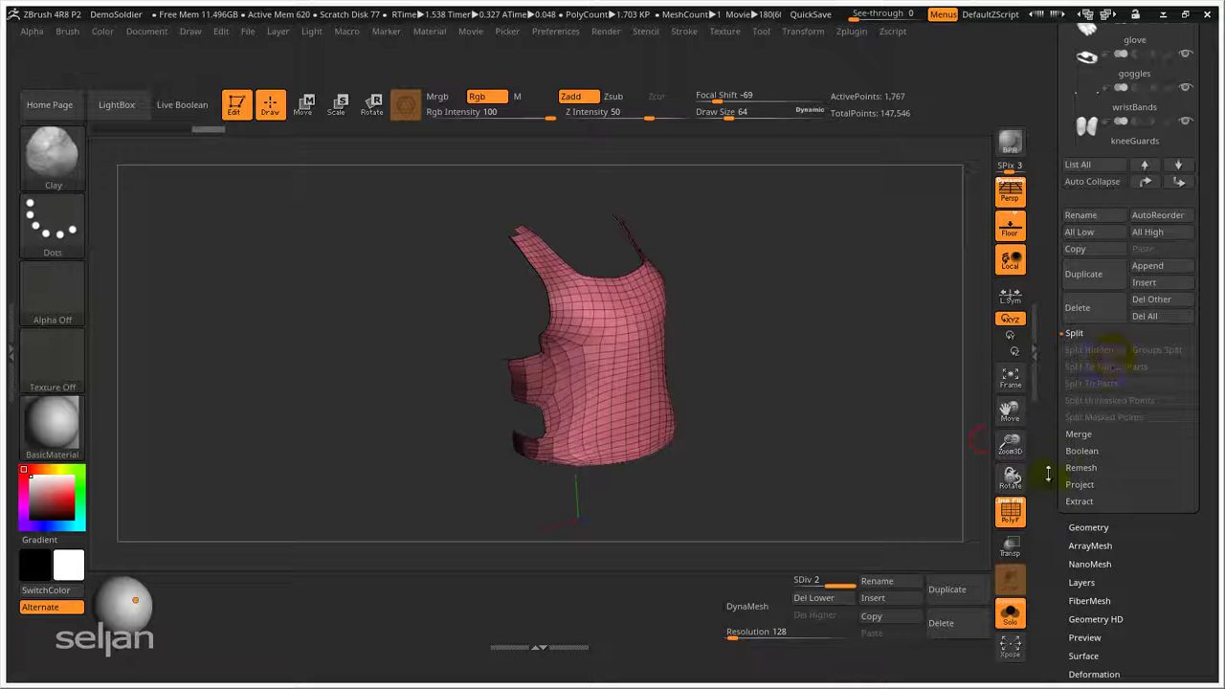
scroll(1053, 509, down, 2)
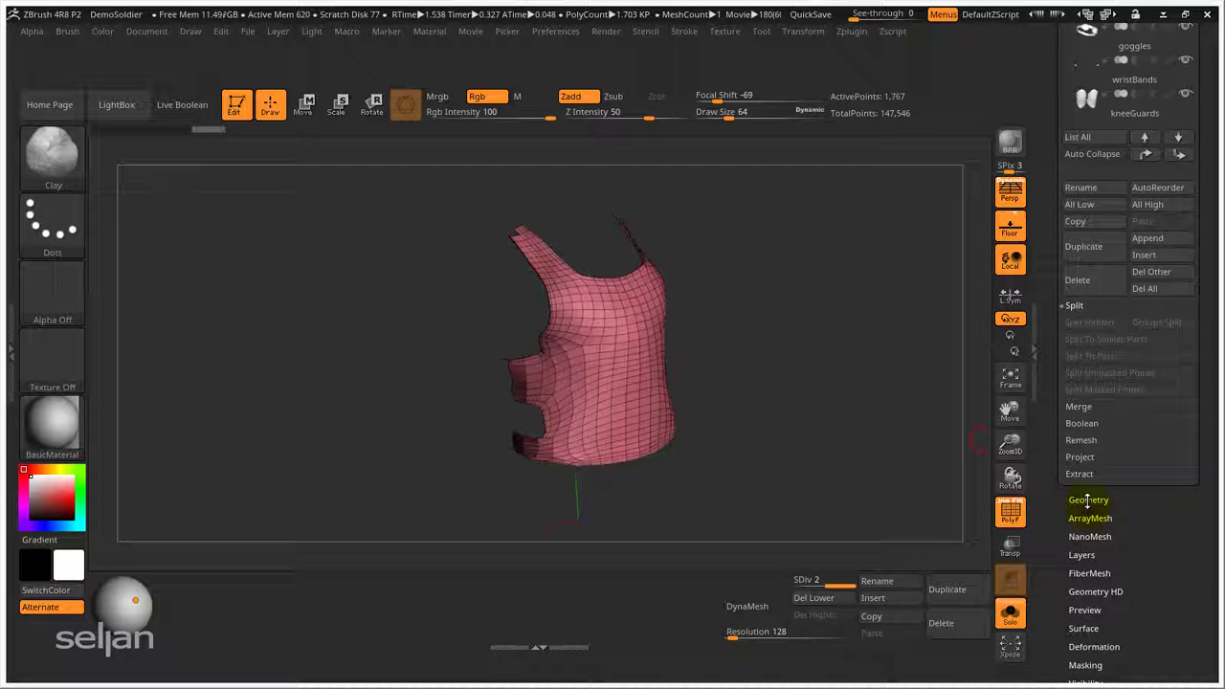
click(1088, 499)
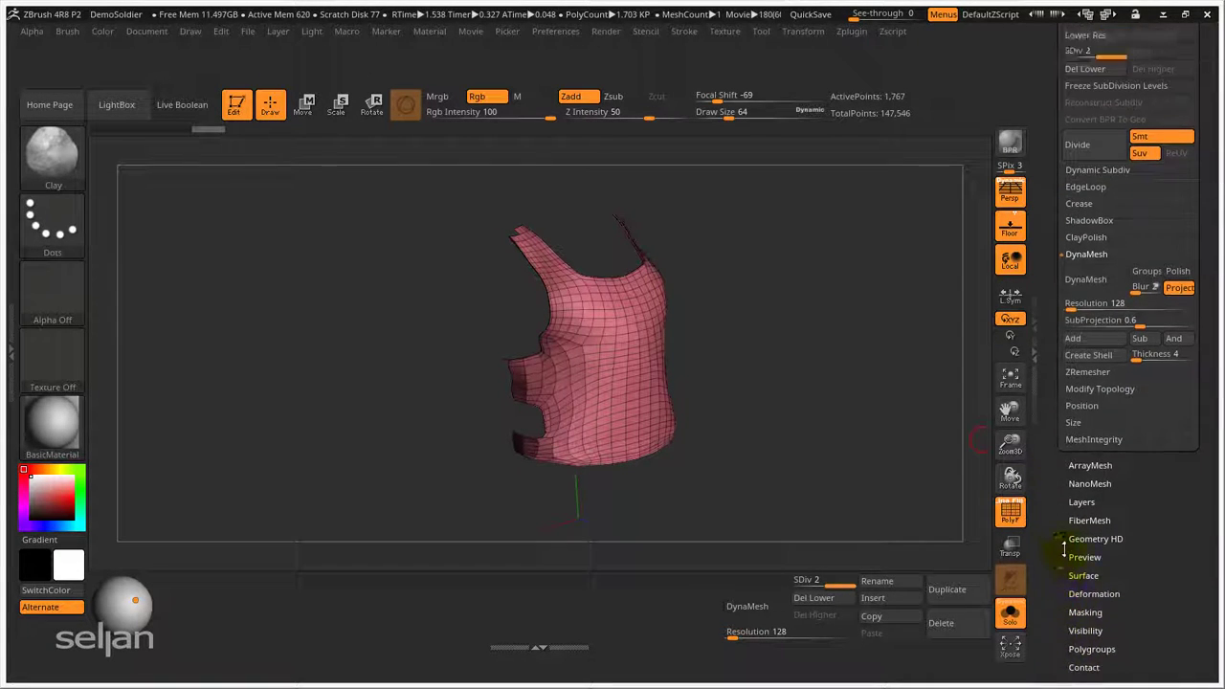
click(821, 603)
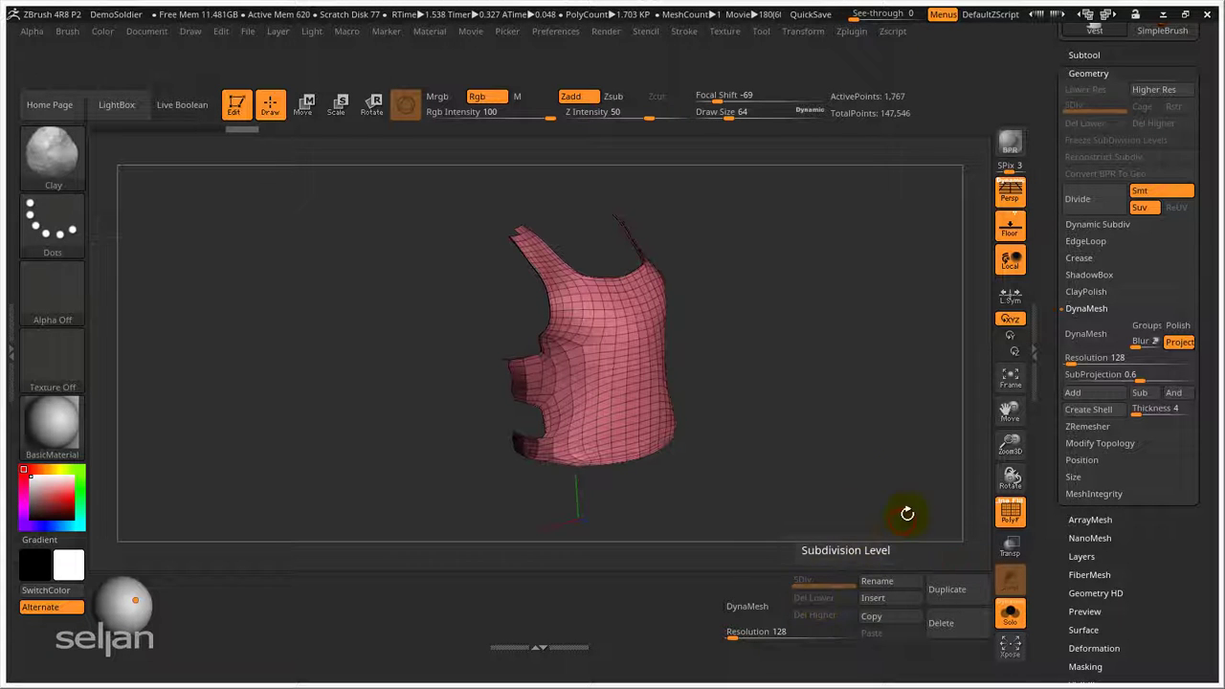
click(1102, 445)
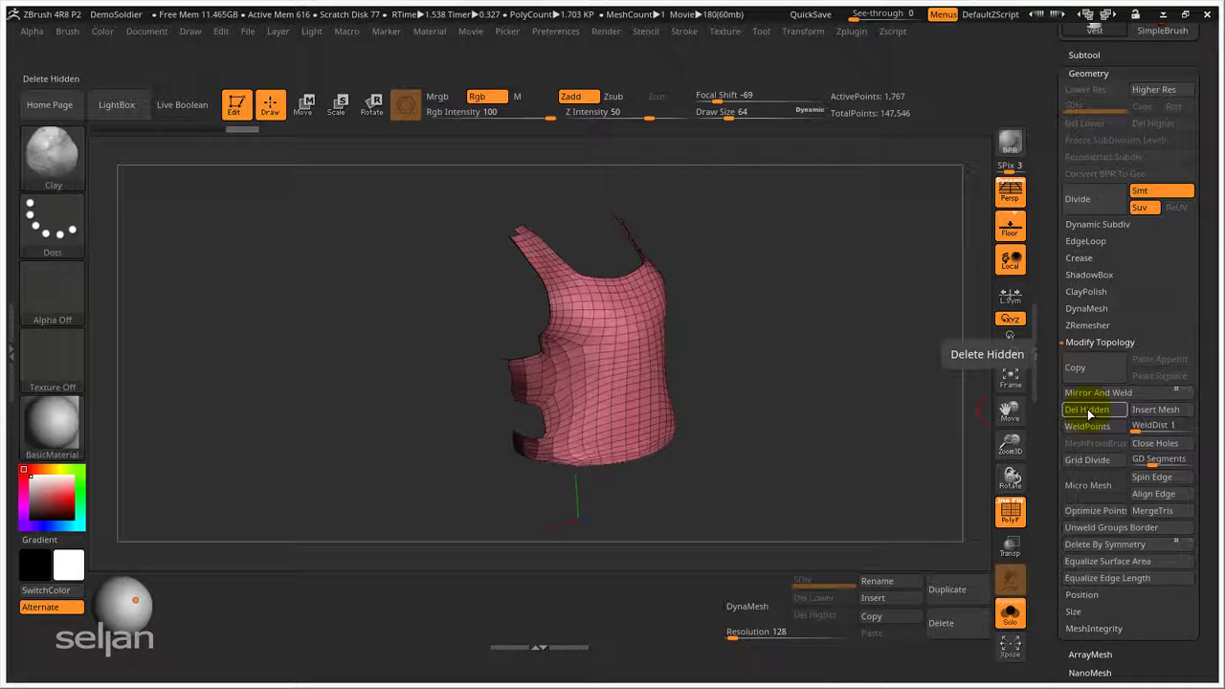
click(1089, 412)
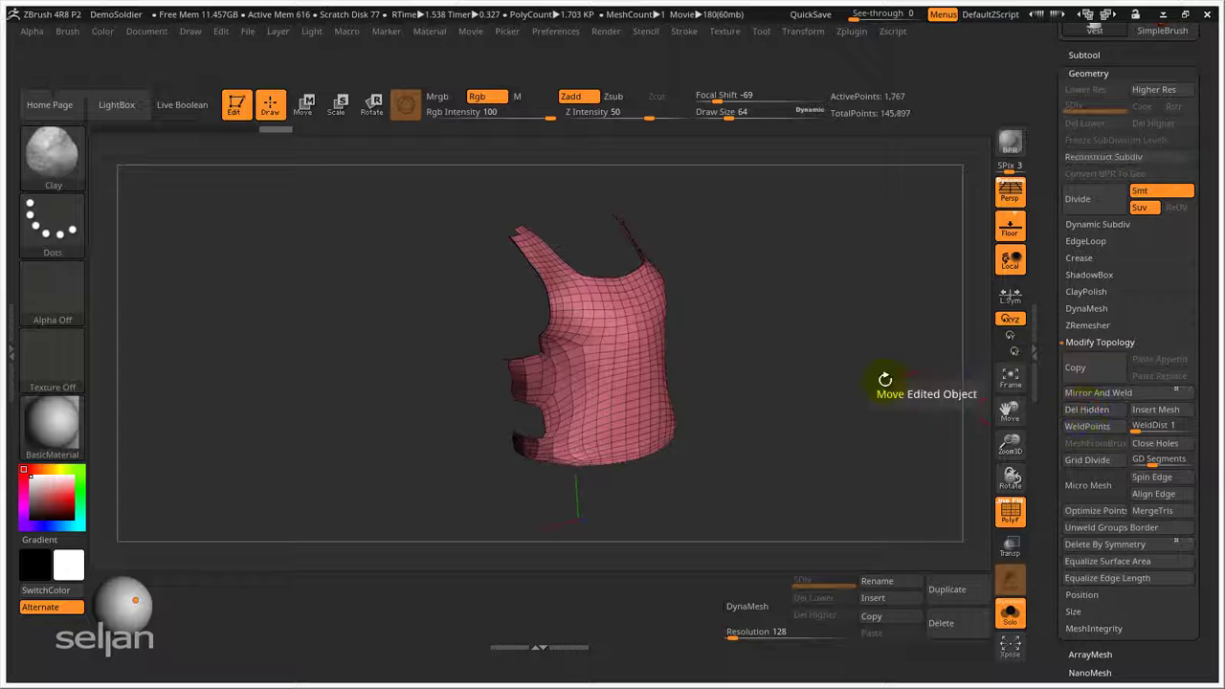
- Turn off Solo and inspect the trimmed vest on the soldier from the back and side
click(1010, 616)
drag(859, 402, 925, 347)
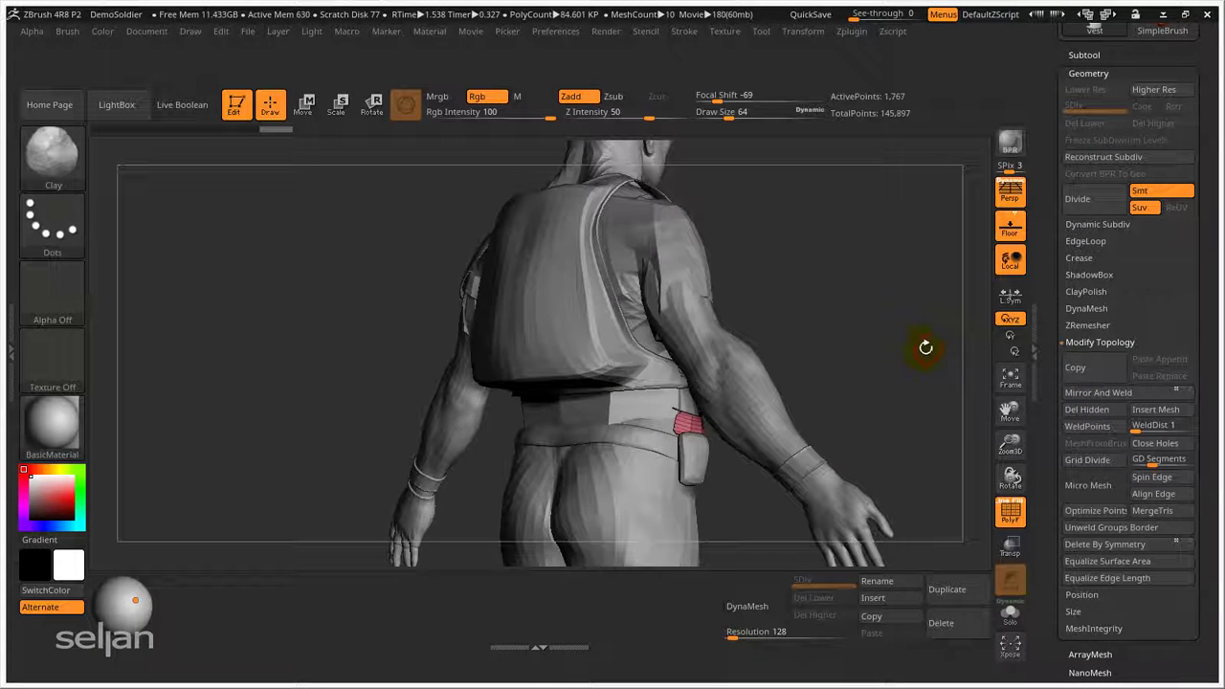
key(ctrl+shift)
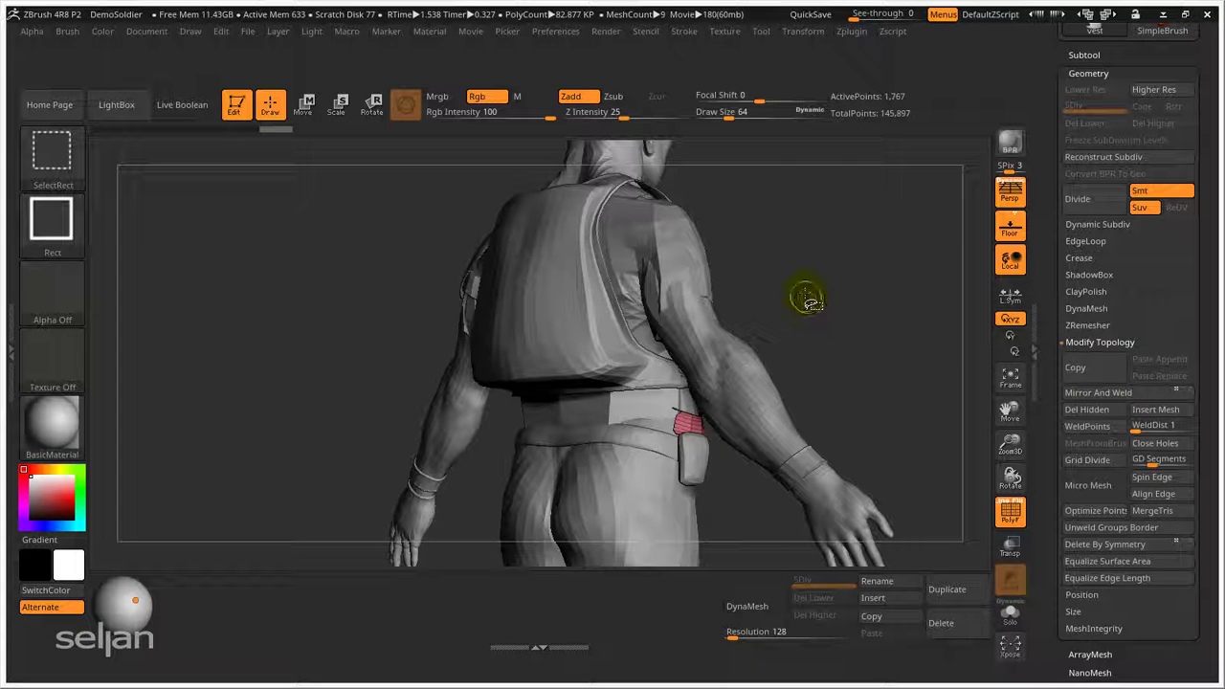
ctrl+shift+click(807, 293)
mouse_move(873, 319)
mouse_down()
mouse_move(807, 345)
mouse_move(875, 350)
mouse_move(878, 364)
mouse_move(587, 264)
mouse_up()
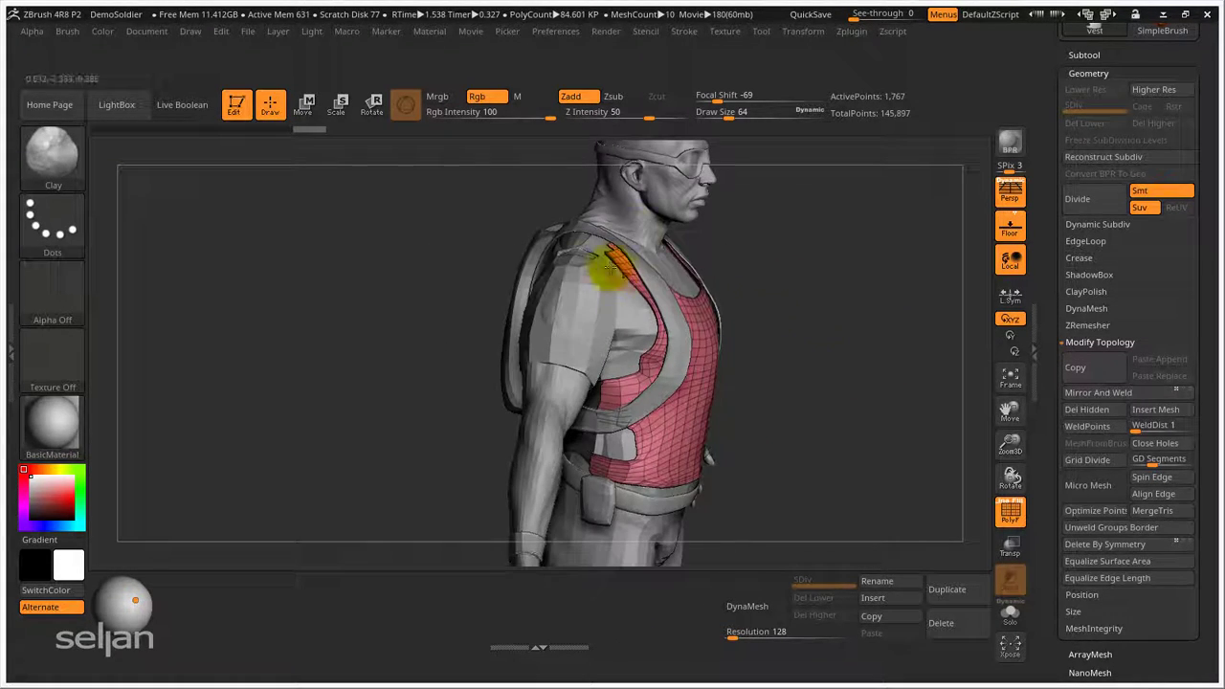
mouse_move(799, 278)
mouse_down()
mouse_move(831, 293)
mouse_move(630, 270)
mouse_up()
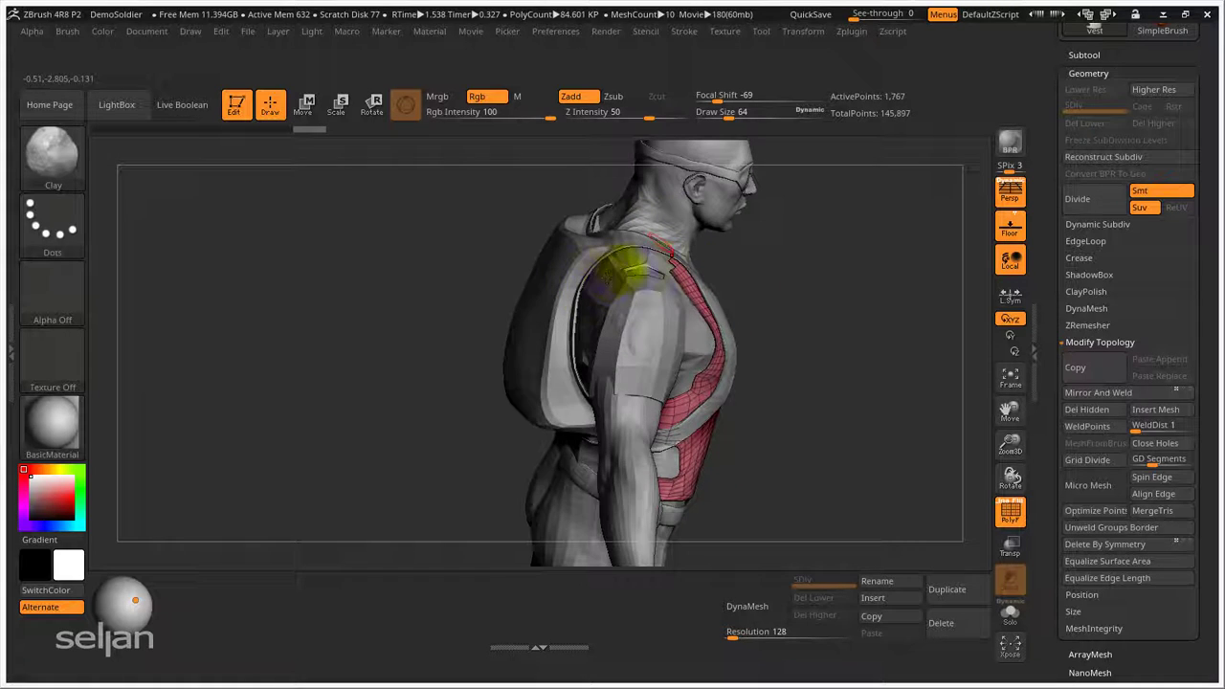
- Hide all of the vest except a lower front patch and delete the hidden geometry
mouse_move(865, 322)
mouse_down()
mouse_move(798, 292)
mouse_move(853, 339)
mouse_move(864, 293)
mouse_move(812, 274)
mouse_move(842, 303)
mouse_move(856, 287)
mouse_move(808, 317)
mouse_move(840, 301)
mouse_move(791, 355)
mouse_move(679, 411)
mouse_move(682, 438)
mouse_up()
drag(894, 358, 863, 373)
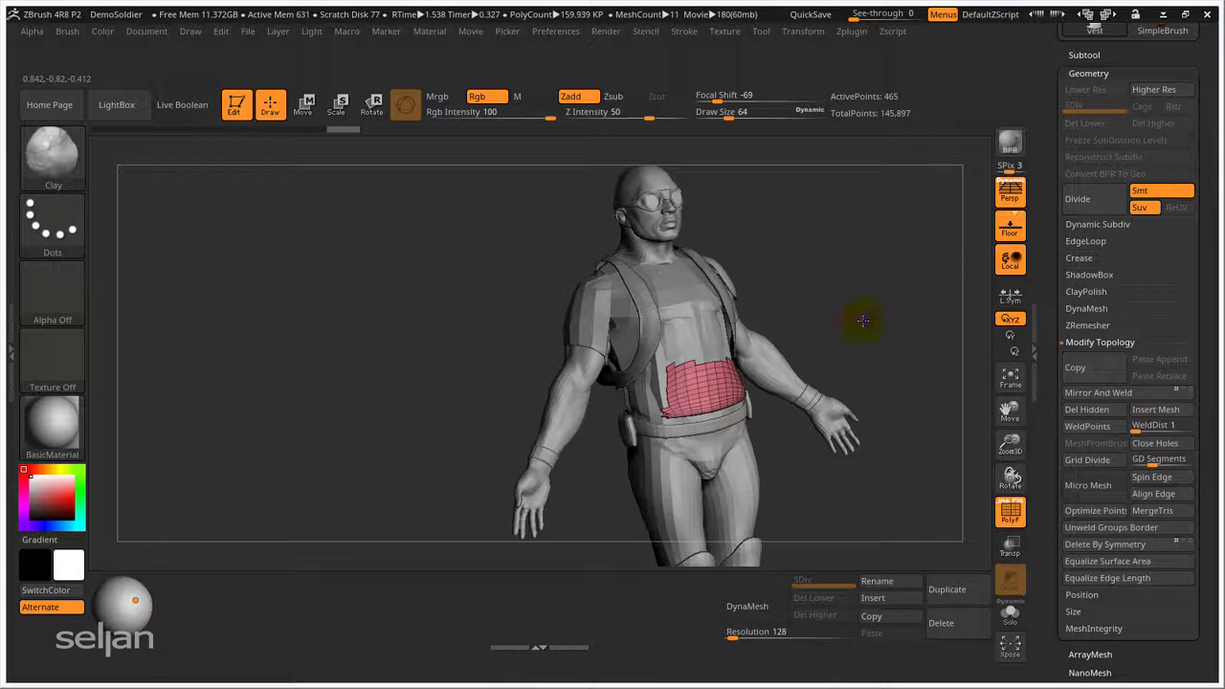
drag(863, 321, 885, 324)
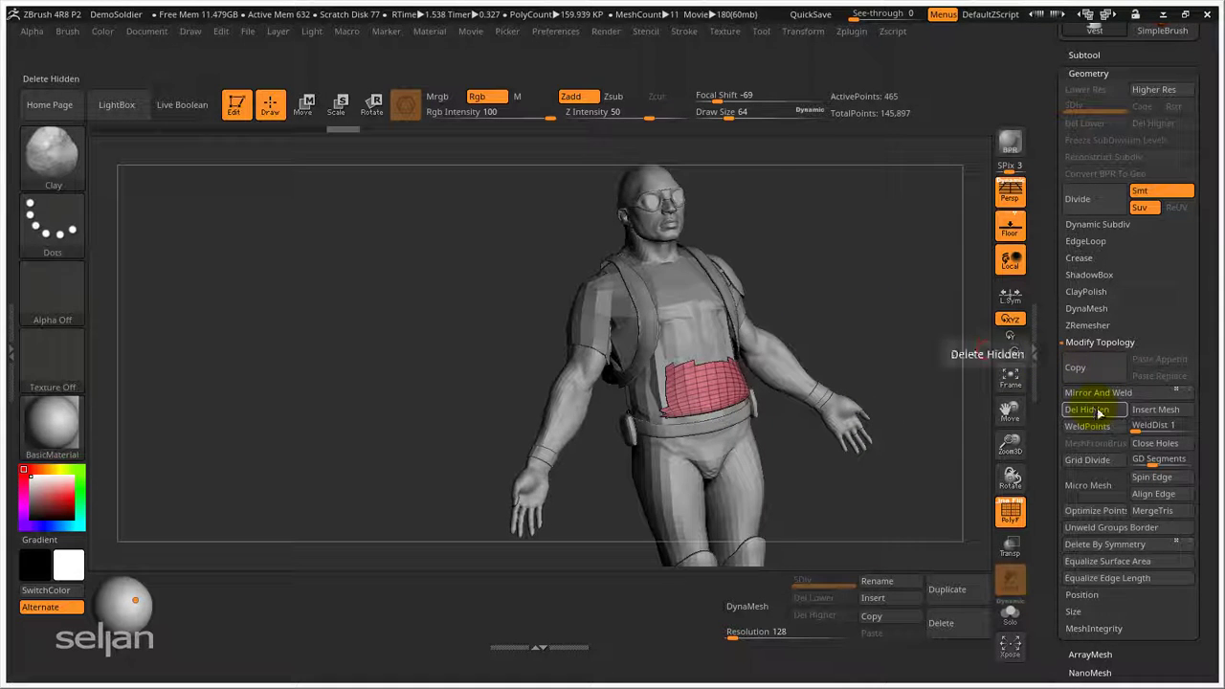
click(1101, 411)
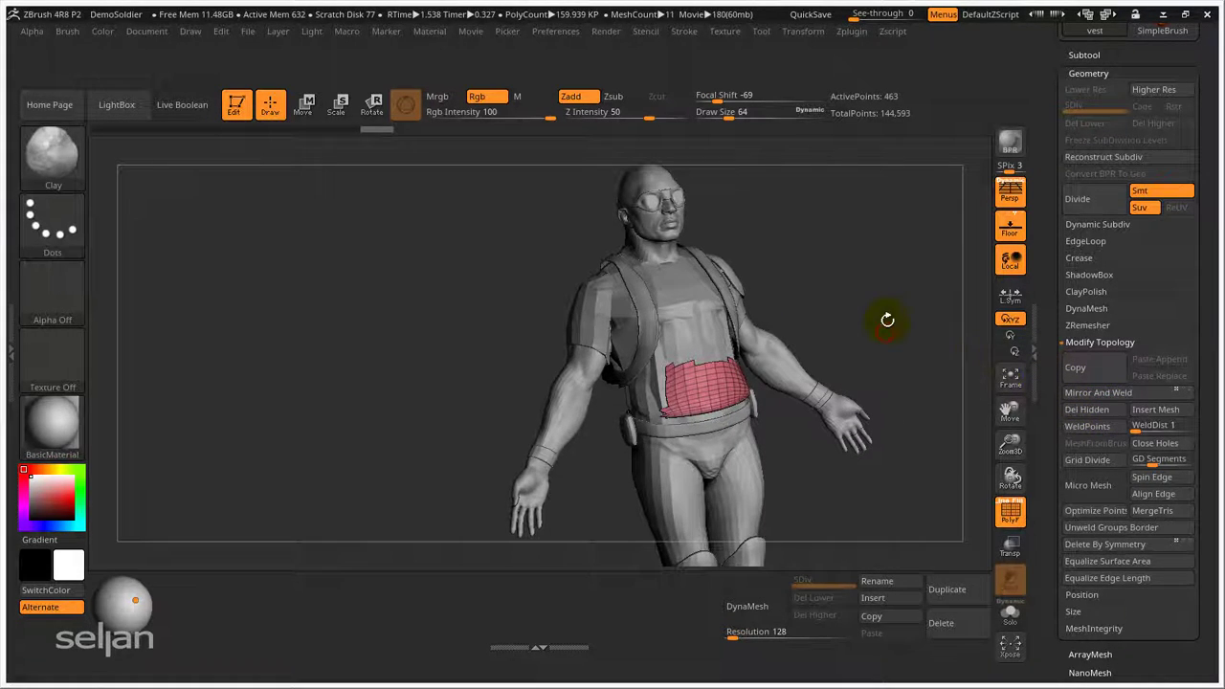
drag(865, 305, 863, 268)
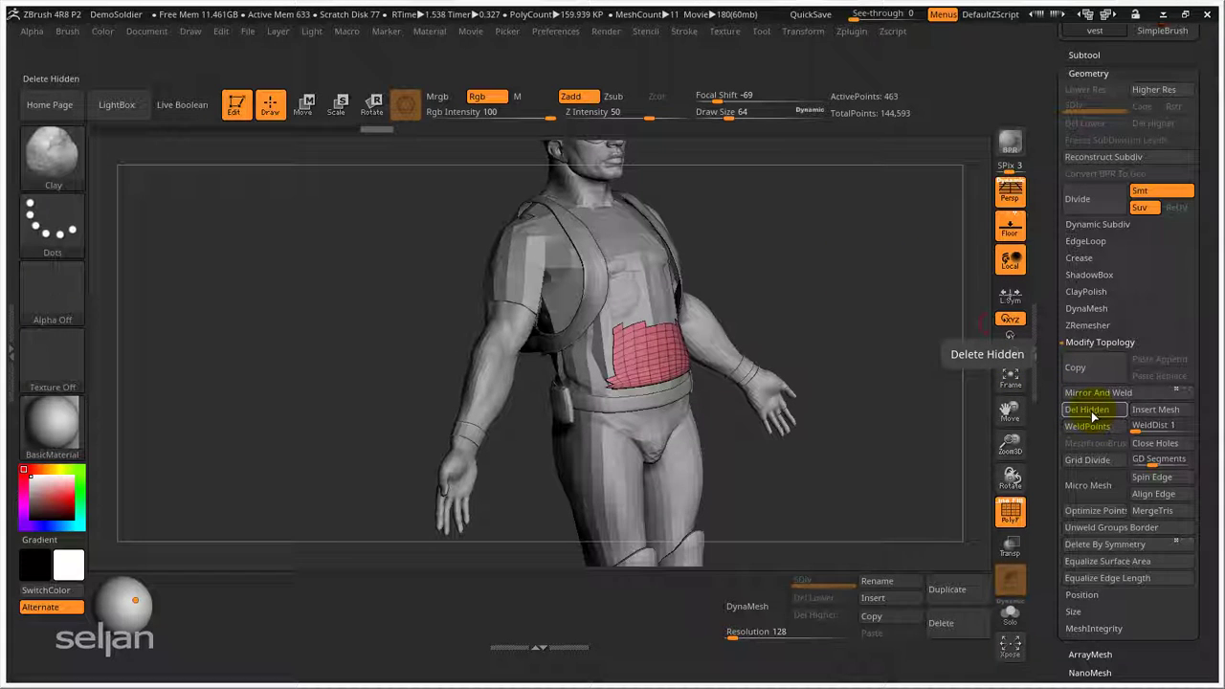
- Place Del Hidden and Close Holes shortcuts from Modify Topology in the custom area beside the DynaMesh shortcut
drag(938, 350, 862, 383)
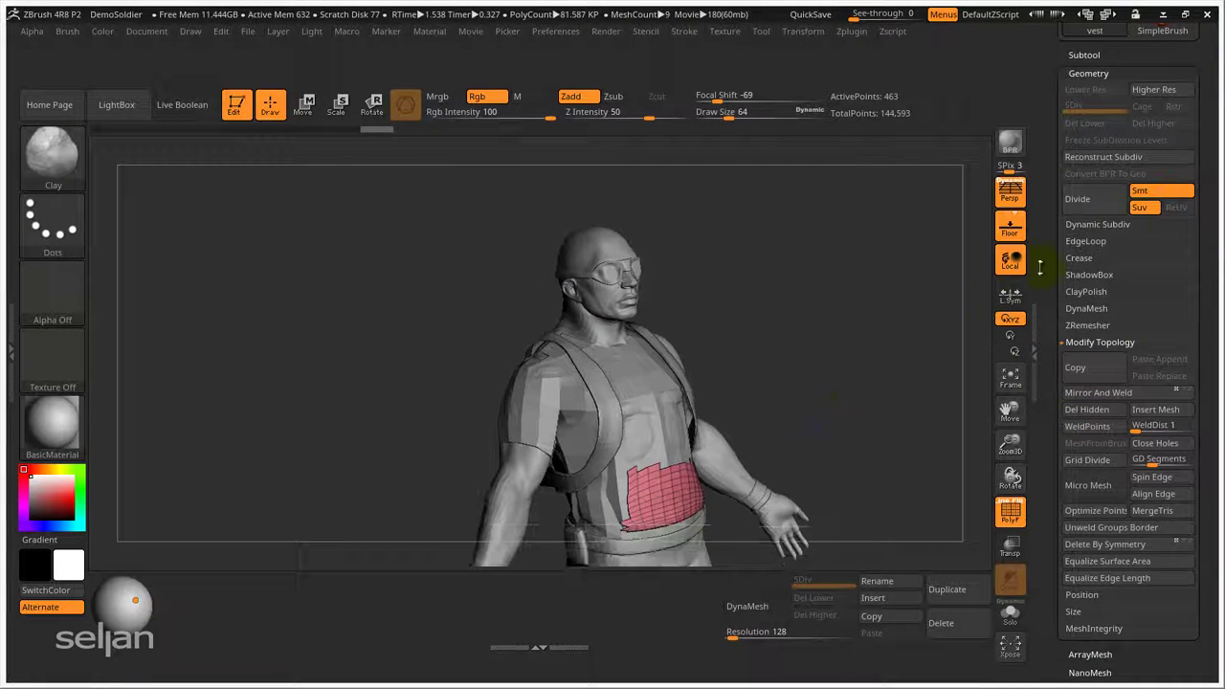
click(1087, 55)
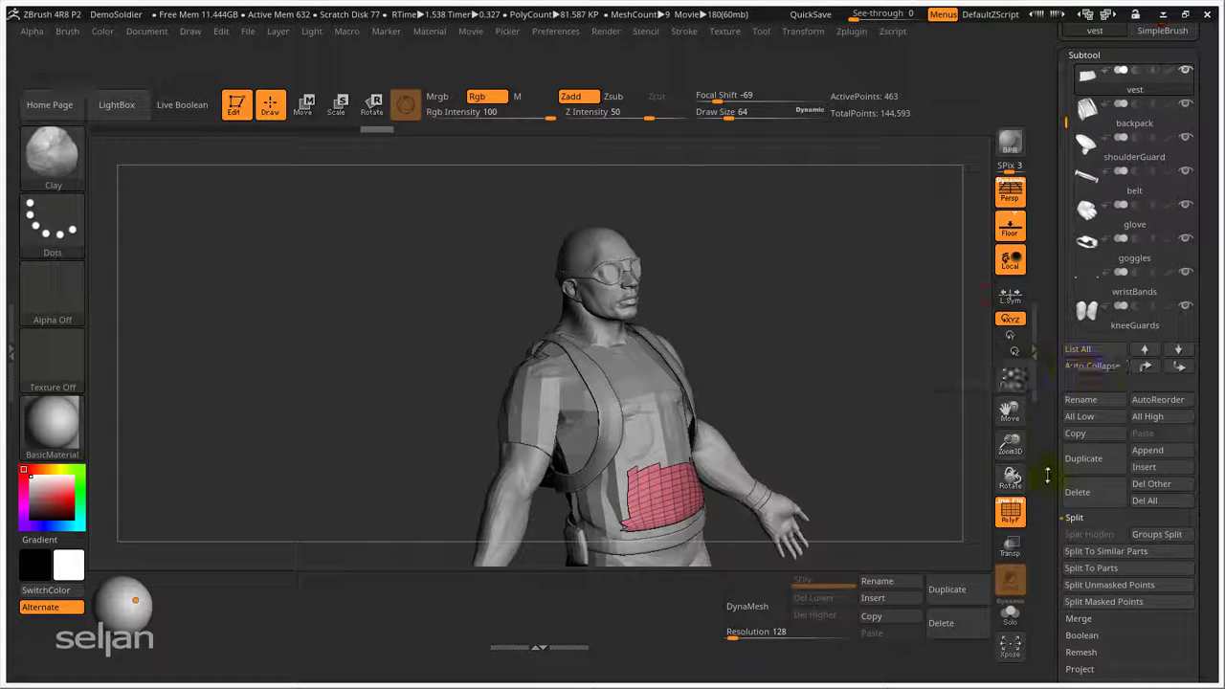
drag(1041, 466, 1044, 383)
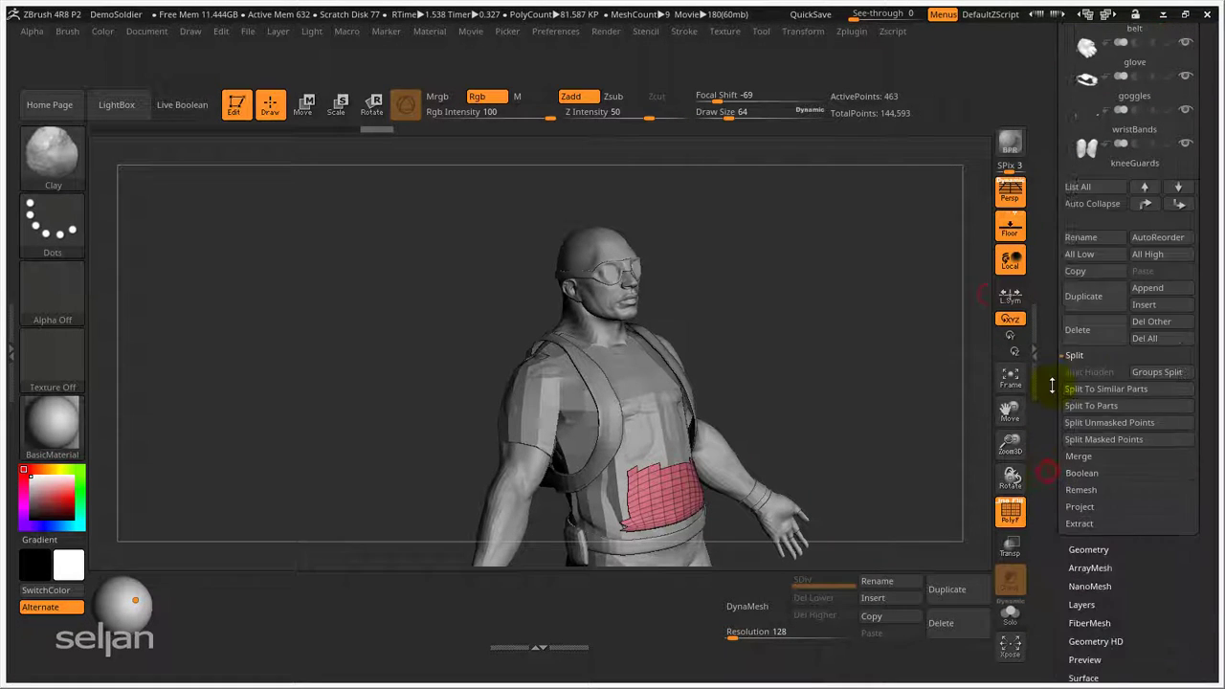
click(1089, 543)
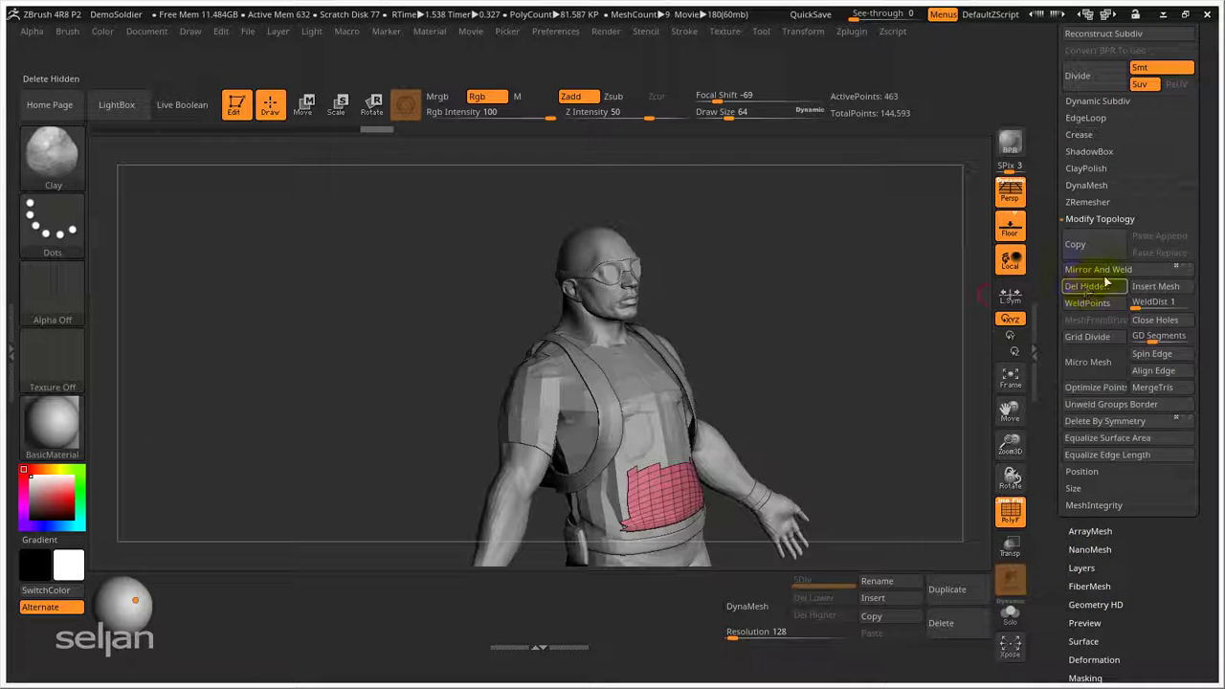
mouse_move(1091, 284)
ctrl+alt+mouse_down()
mouse_move(1020, 295)
mouse_move(694, 581)
mouse_move(656, 598)
mouse_move(629, 586)
ctrl+alt+mouse_up()
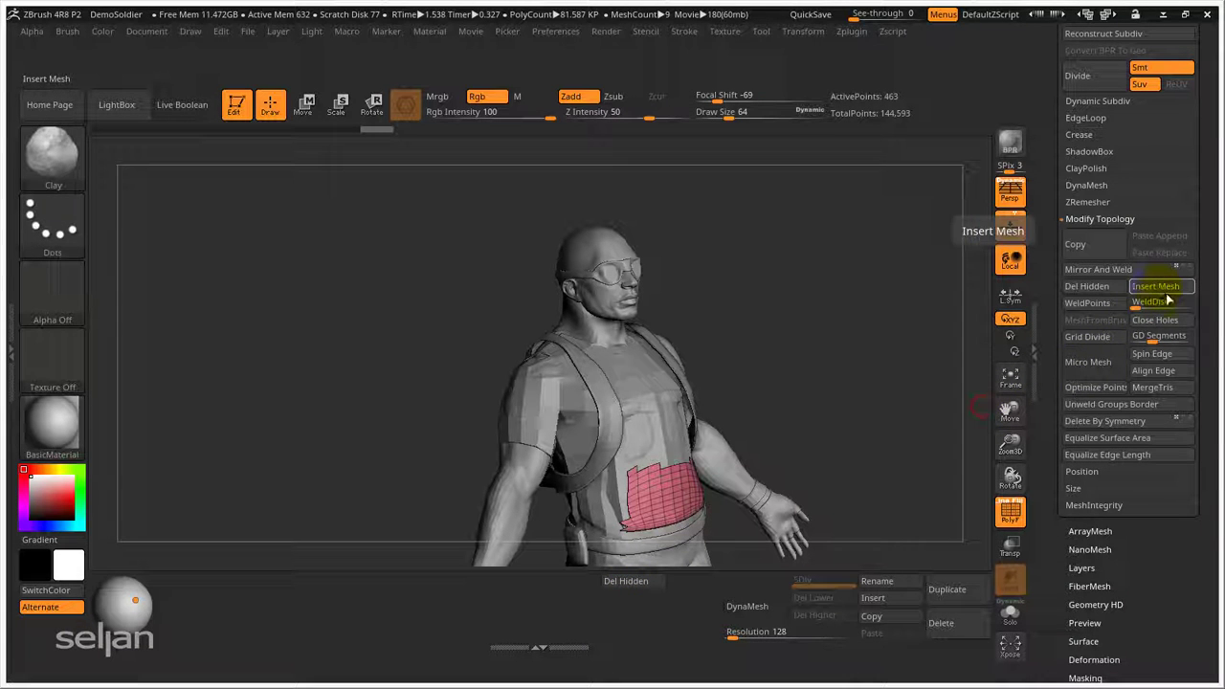
mouse_move(1164, 327)
ctrl+alt+mouse_down()
mouse_move(782, 509)
mouse_move(636, 603)
ctrl+alt+mouse_up()
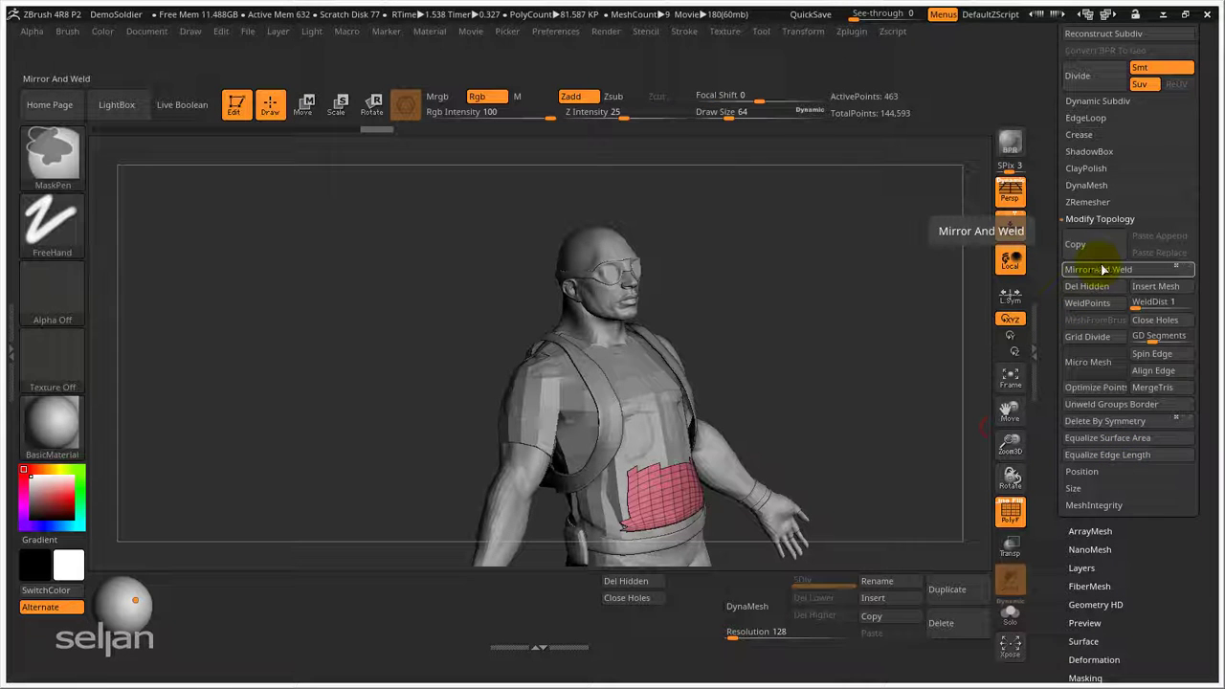
- Add a Mirror And Weld shortcut to the custom area and arrange it above Del Hidden and Close Holes, which sit side by side
ctrl+alt+drag(1125, 270, 627, 632)
ctrl+alt+drag(615, 584, 655, 588)
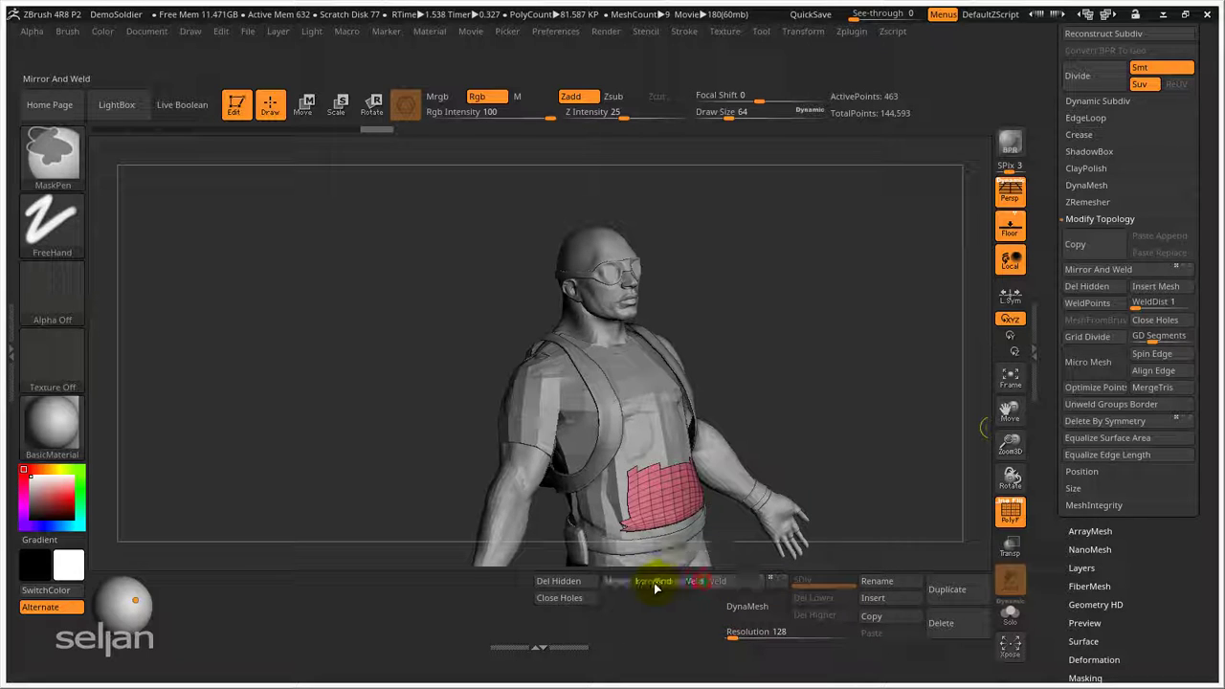
ctrl+alt+drag(576, 587, 685, 600)
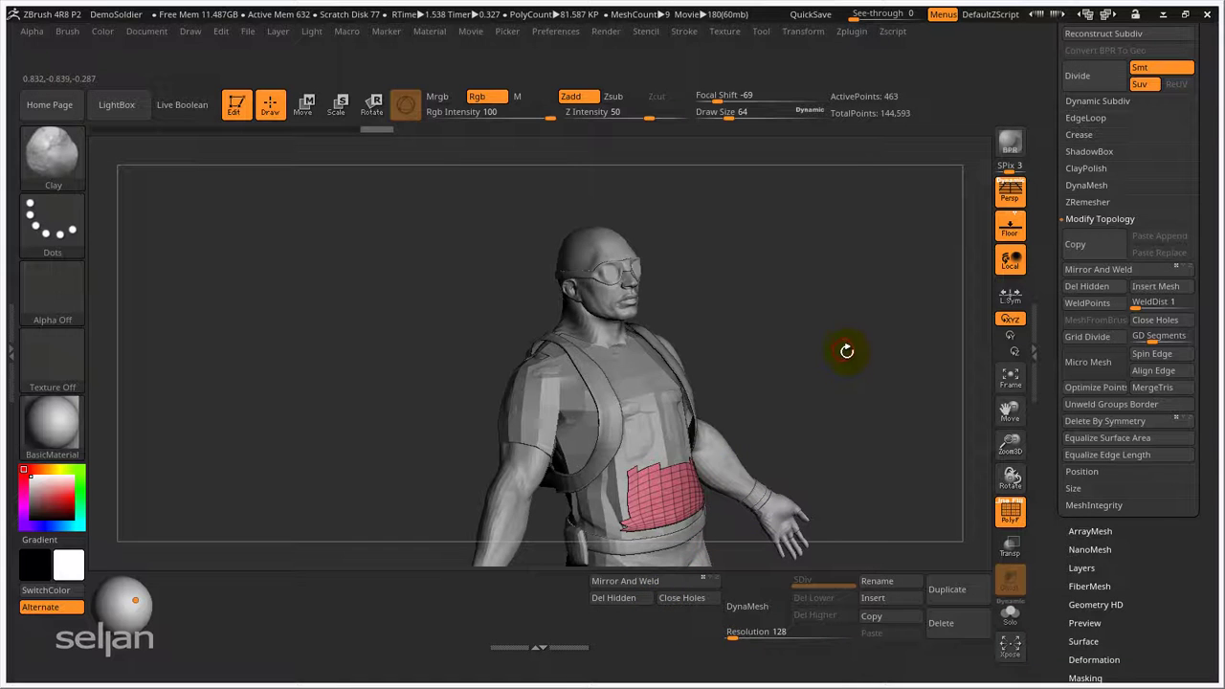
drag(847, 351, 839, 405)
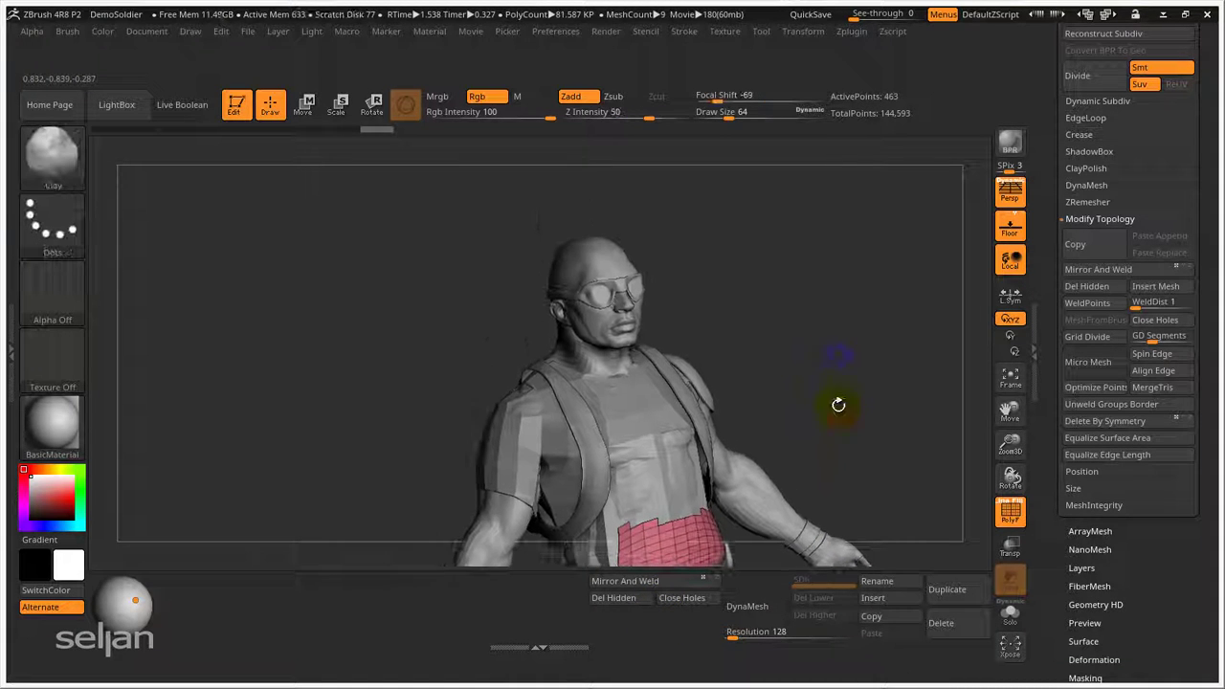
scroll(1092, 192, up, 3)
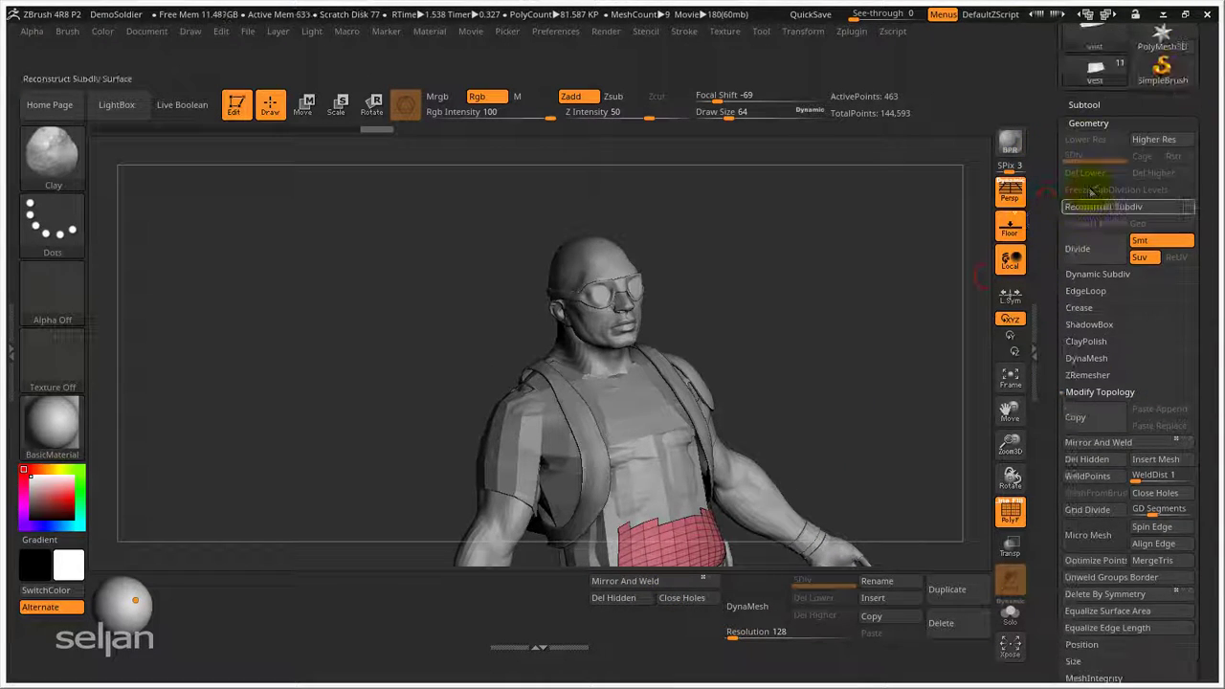
- Open the subtool list, make the DemoSoldier body the active subtool and isolate it with Solo
click(1085, 104)
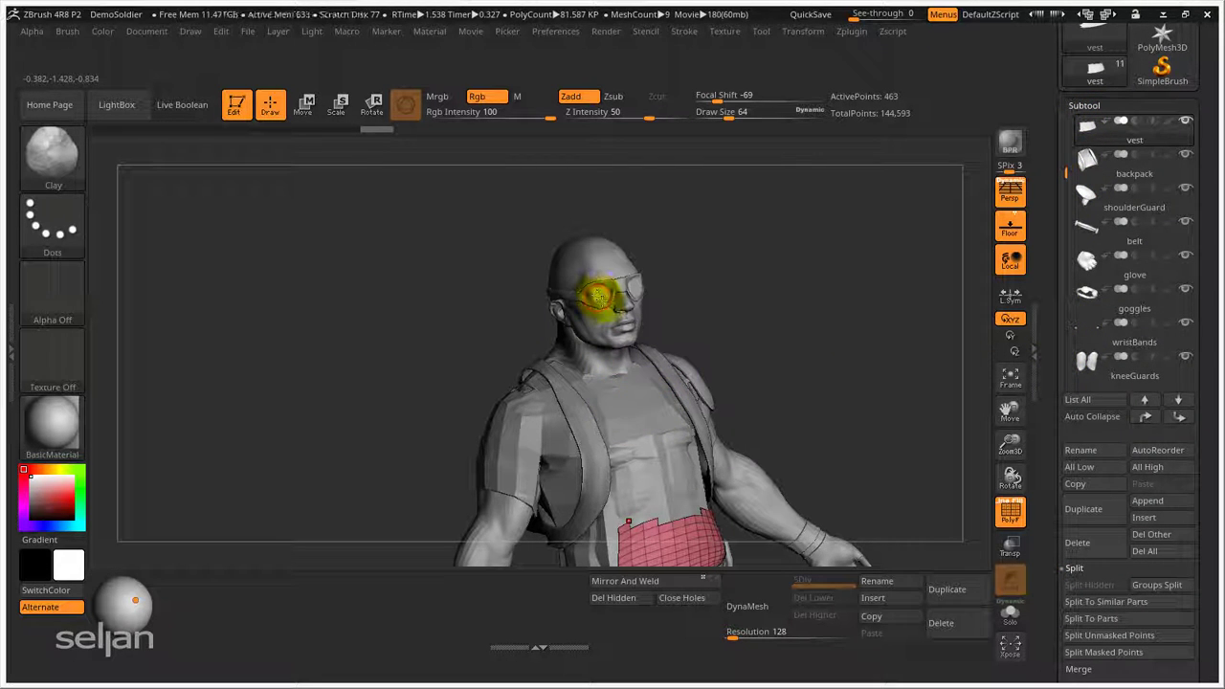
ctrl+right_drag(597, 297, 638, 289)
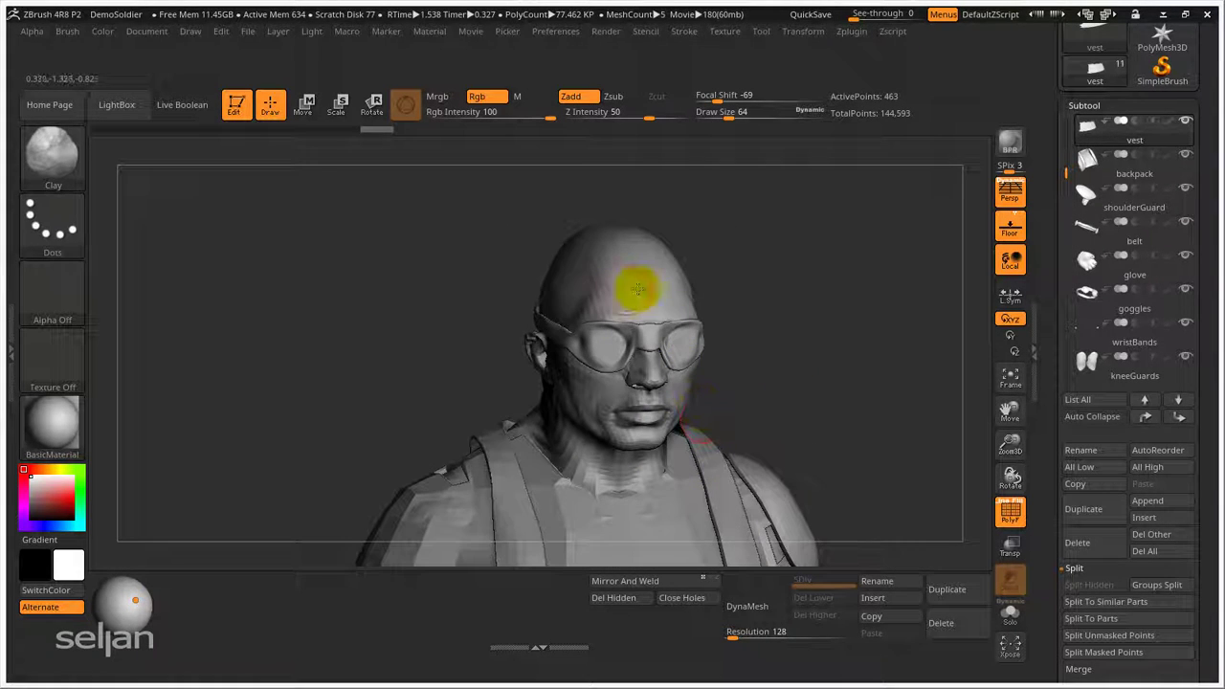
drag(638, 289, 628, 265)
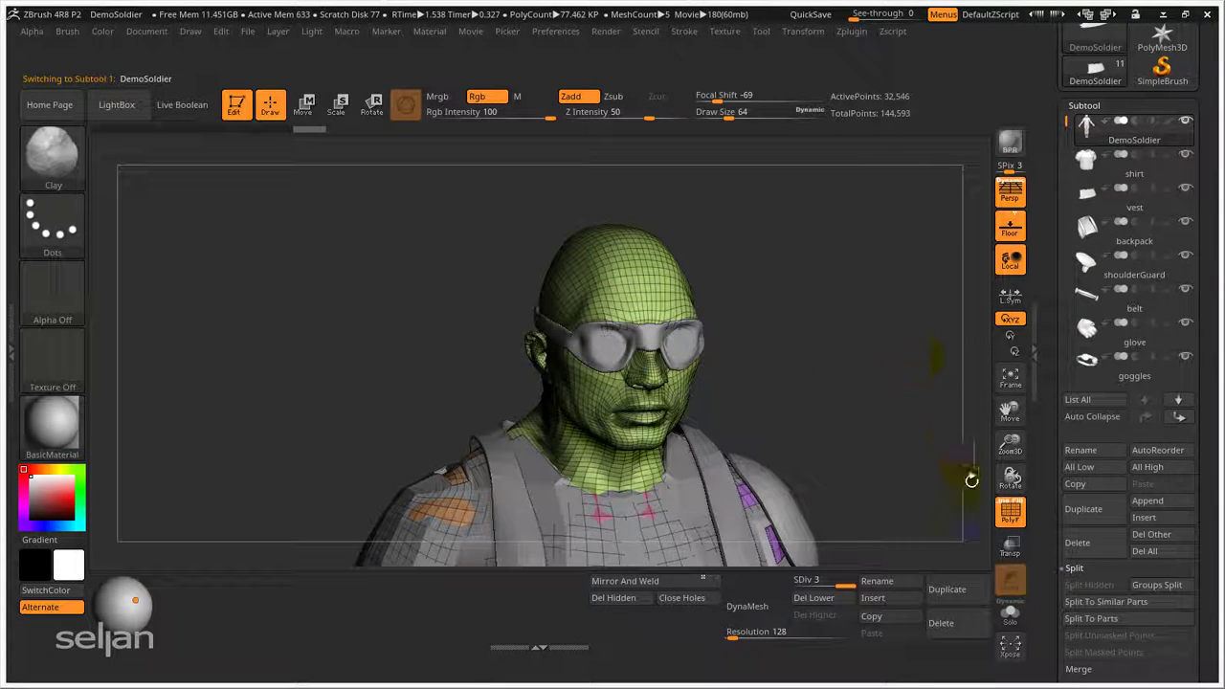
click(1012, 611)
ctrl+right_drag(820, 424, 806, 368)
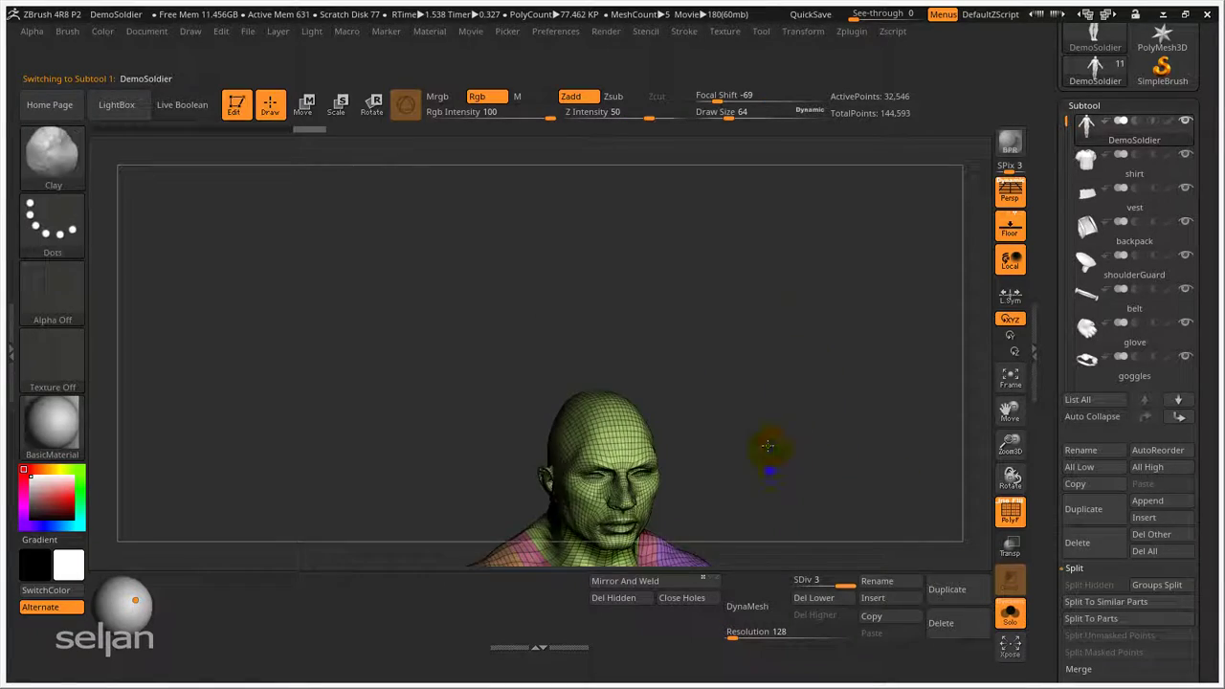
alt+right_drag(769, 451, 778, 278)
mouse_move(780, 383)
alt+right_down()
mouse_move(801, 364)
mouse_move(769, 402)
alt+right_up()
ctrl+right_drag(757, 284, 744, 347)
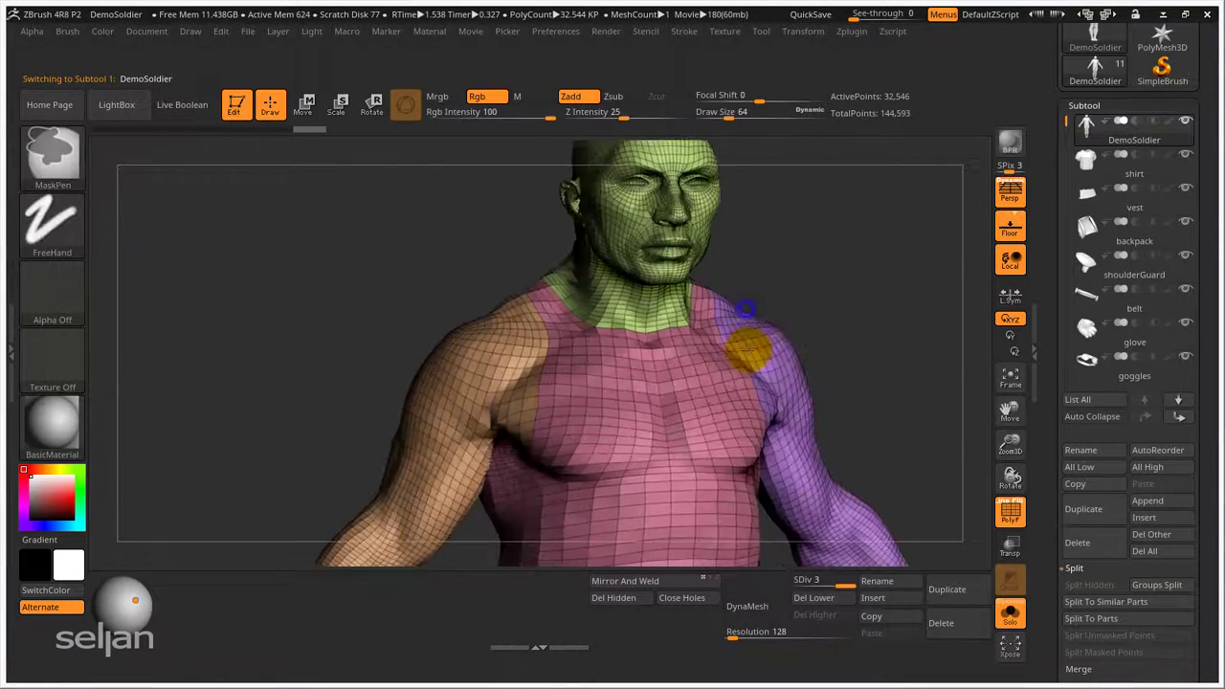
mouse_move(806, 268)
alt+right_down()
mouse_move(747, 442)
mouse_move(736, 331)
alt+right_up()
- Choose the IMM Parts brush with the Bolt 5b mesh for inserting
key(b)
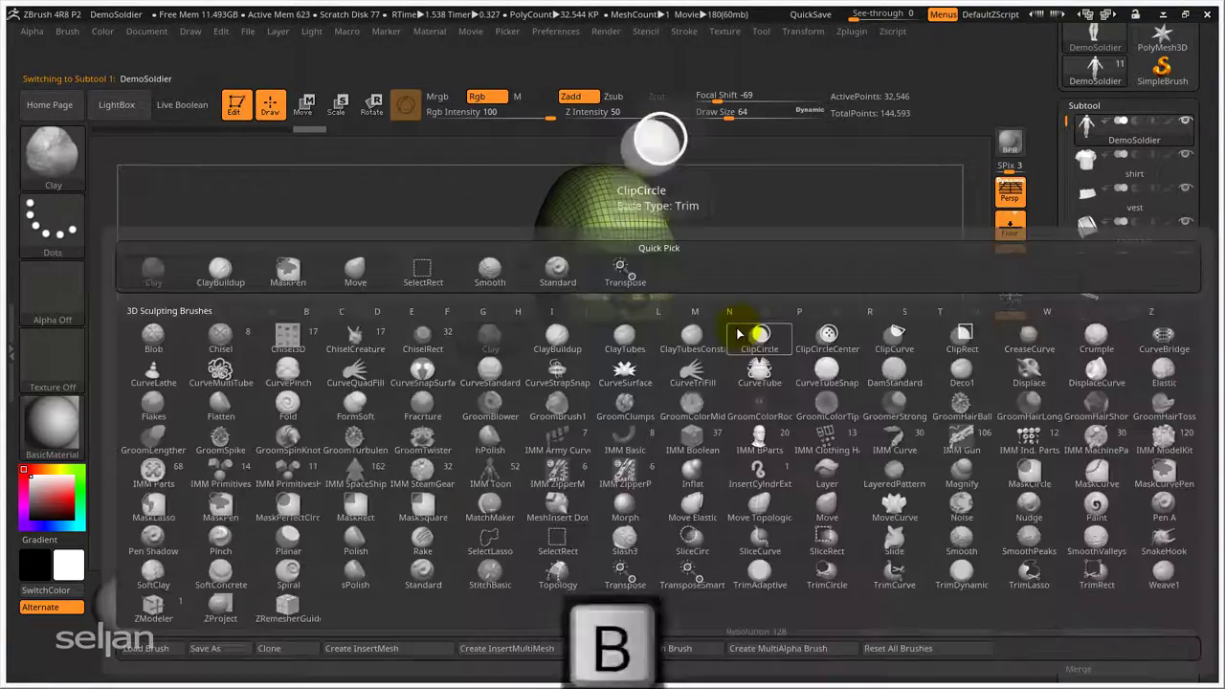
key(i)
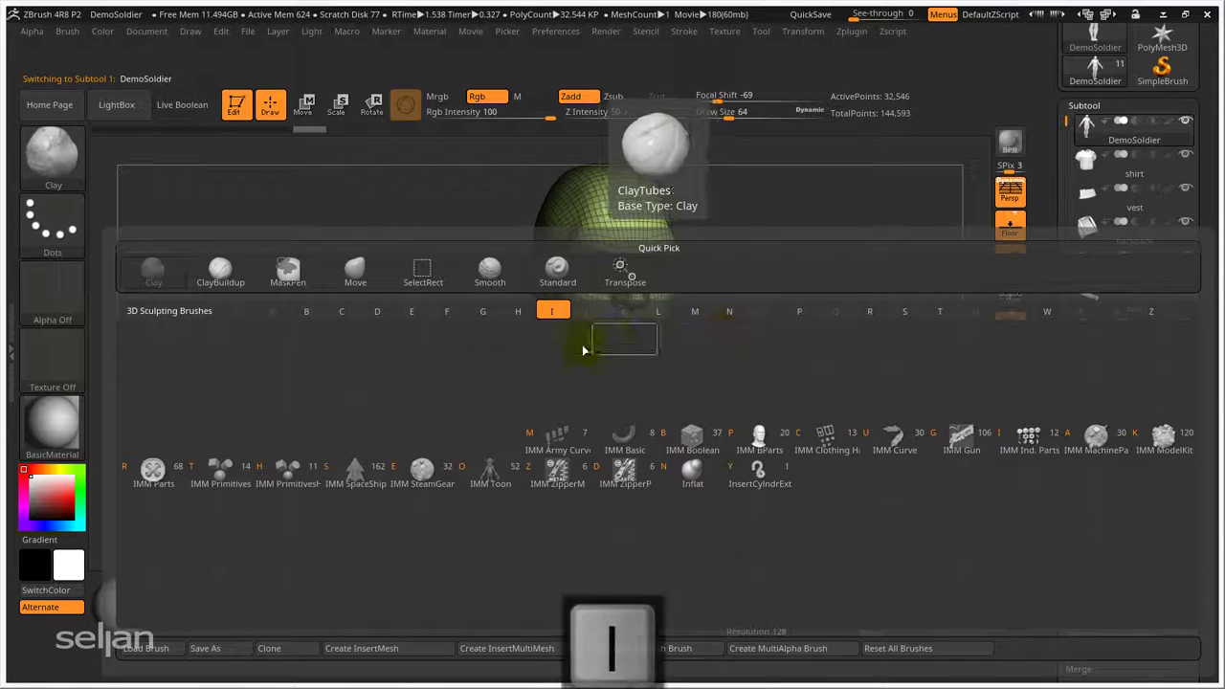
click(153, 469)
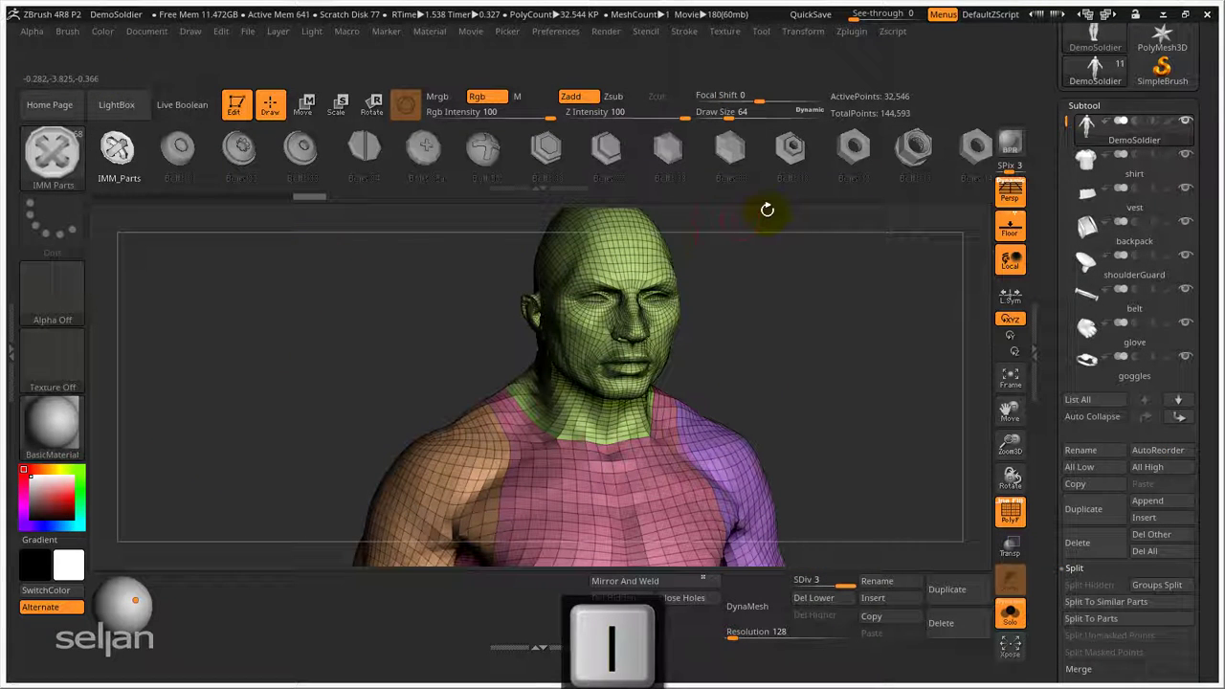
click(474, 156)
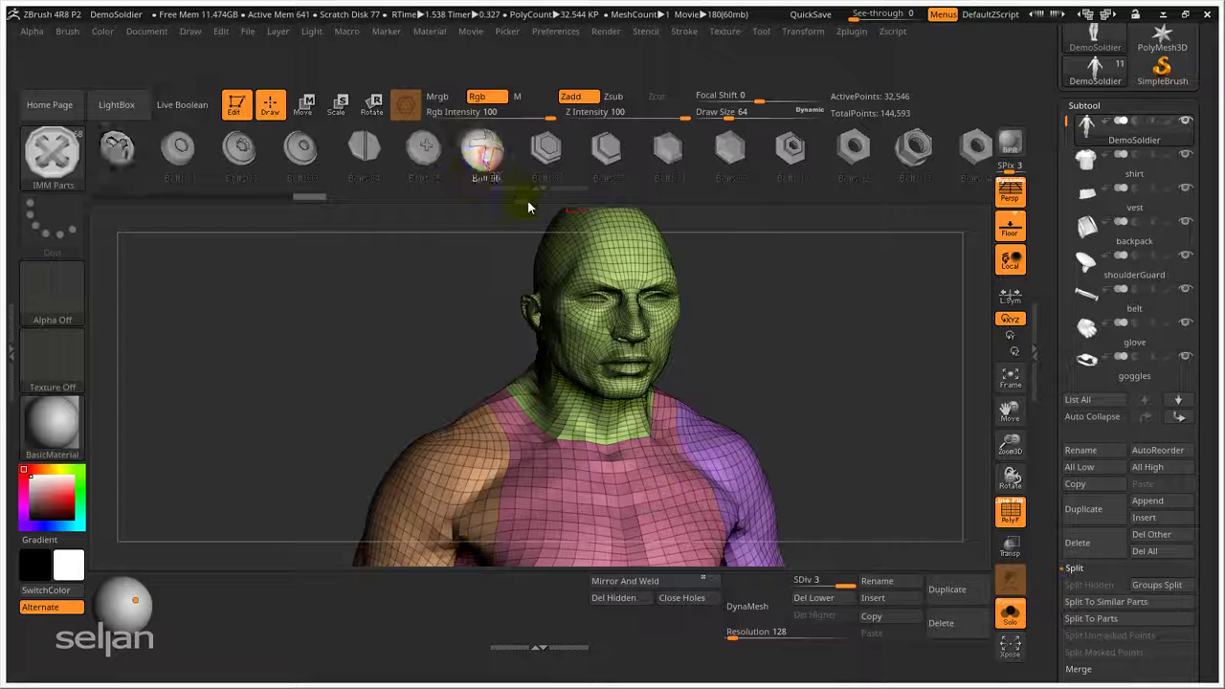
- Try to insert a bolt on the side of the head and delete the body's lower subdivision levels
ctrl+right_drag(550, 315, 552, 410)
mouse_move(553, 410)
right_down()
mouse_move(569, 400)
mouse_move(522, 409)
right_up()
click(539, 428)
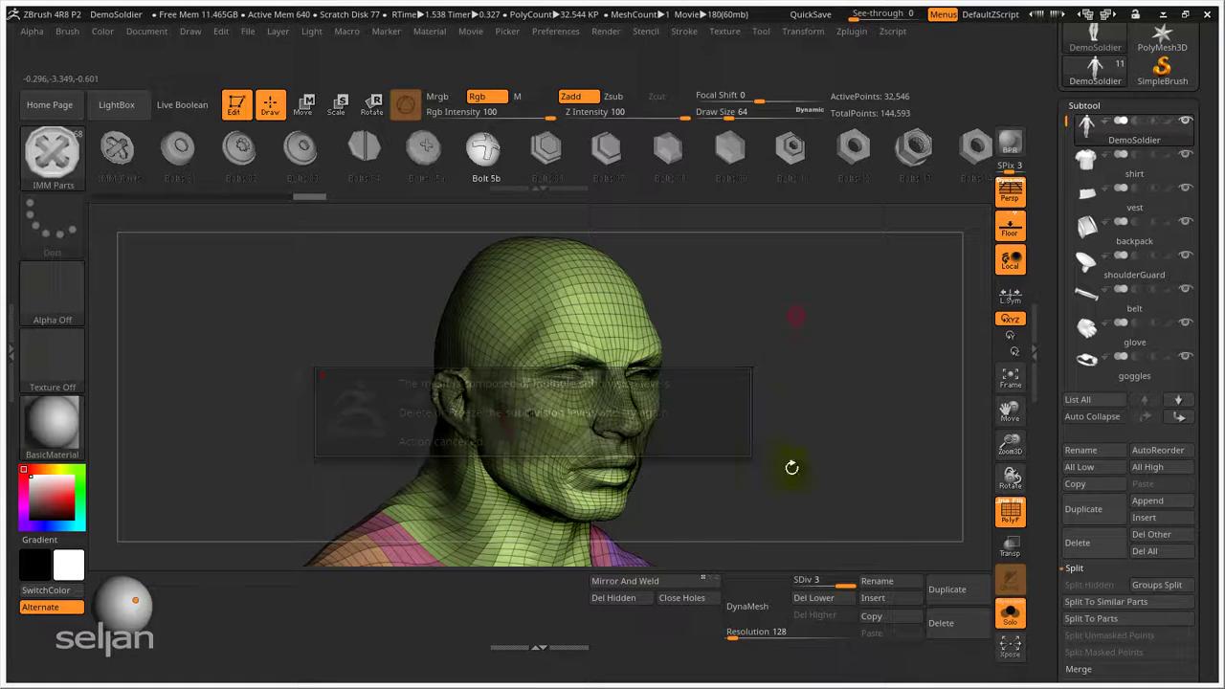
click(814, 597)
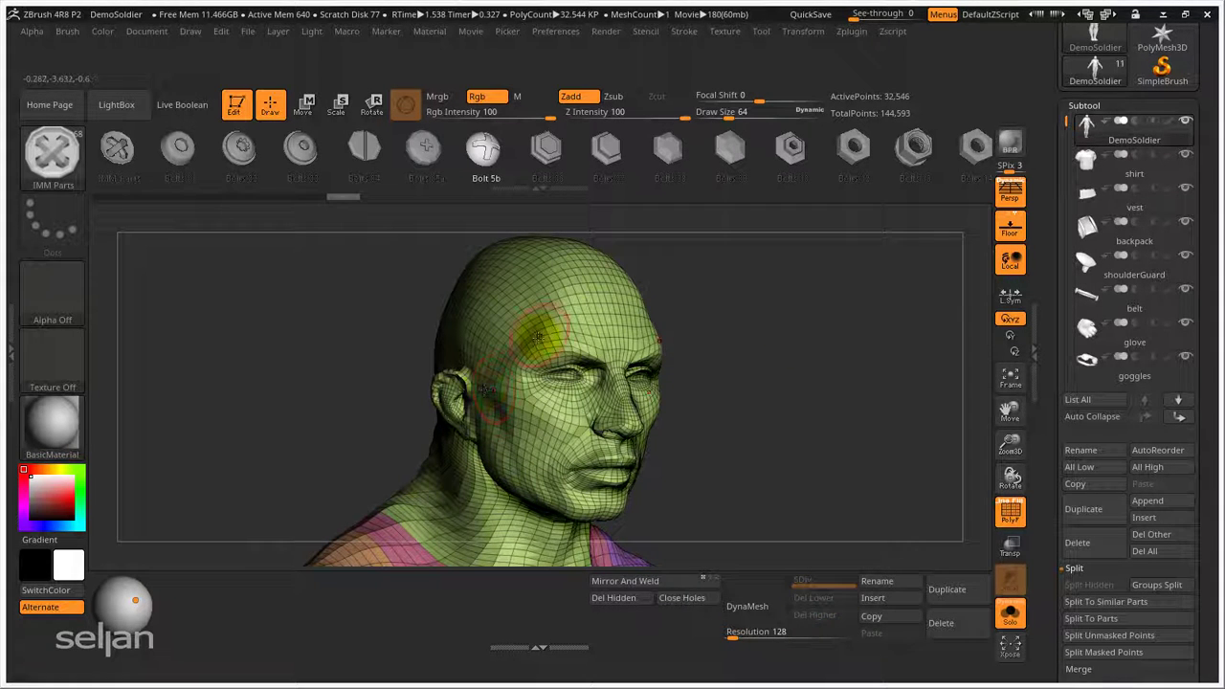
- Insert several Bolt 5b meshes around the soldier's temple, forehead and crown
drag(548, 299, 555, 318)
mouse_move(594, 330)
right_down()
mouse_move(664, 342)
mouse_move(645, 351)
mouse_move(671, 341)
mouse_move(605, 318)
right_up()
alt+right_drag(605, 319, 663, 437)
drag(494, 426, 512, 432)
right_drag(517, 432, 554, 452)
drag(498, 346, 532, 377)
drag(662, 419, 651, 445)
right_drag(795, 399, 717, 383)
- Undo the last bolt insertion and insert a replacement bolt on the forehead
key(ctrl+z)
key(ctrl+z)
key(ctrl+z)
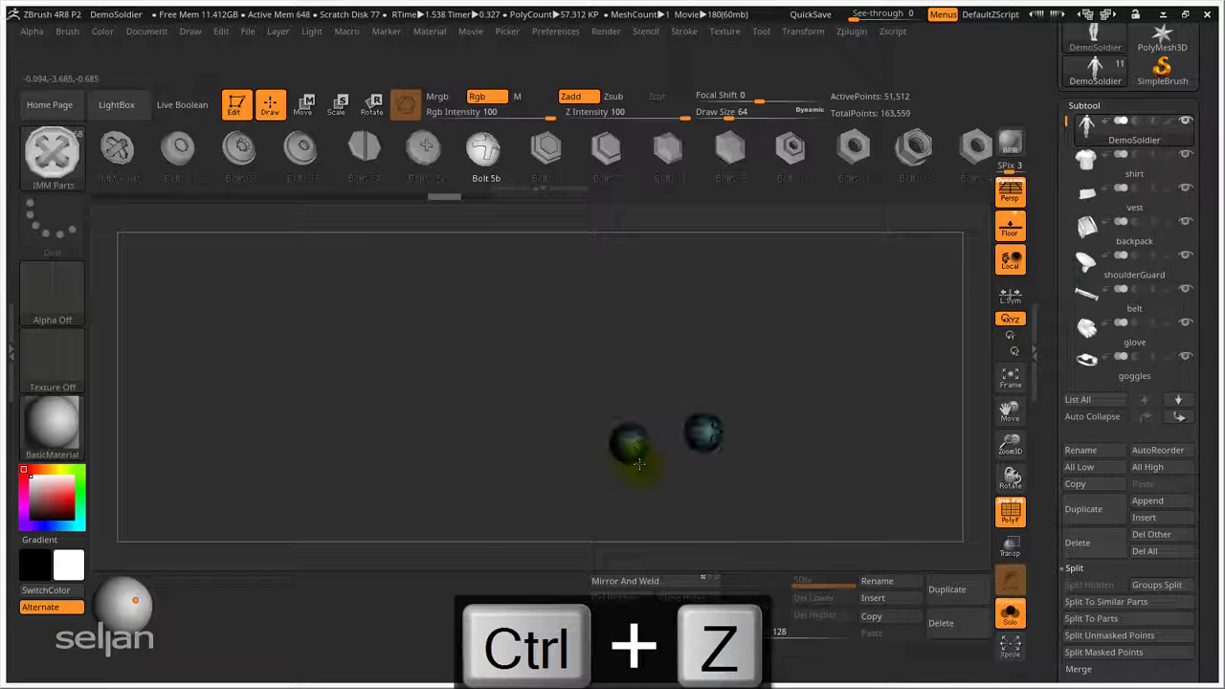
drag(640, 464, 640, 466)
mouse_move(670, 405)
right_down()
mouse_move(716, 396)
mouse_move(760, 335)
mouse_move(763, 283)
right_up()
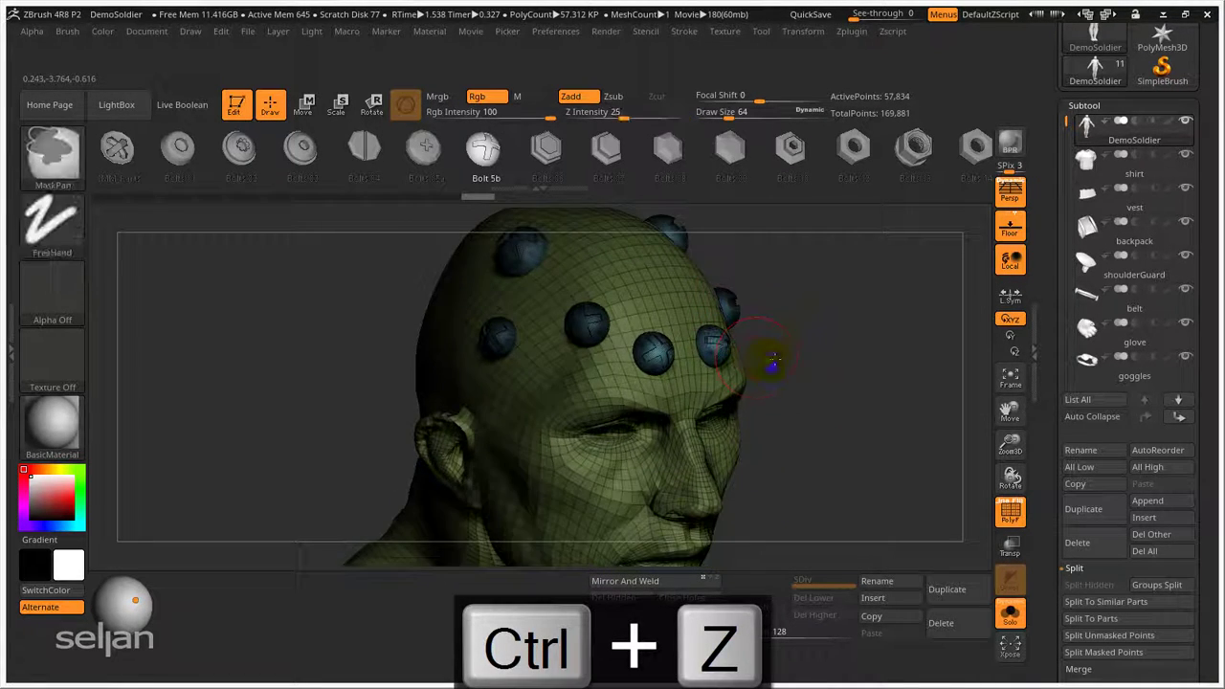
- Bring the subtool Split options into reach and clear the mask from the body
mouse_move(774, 361)
ctrl+right_down()
mouse_move(794, 367)
mouse_move(799, 354)
mouse_move(752, 334)
mouse_move(775, 328)
ctrl+right_up()
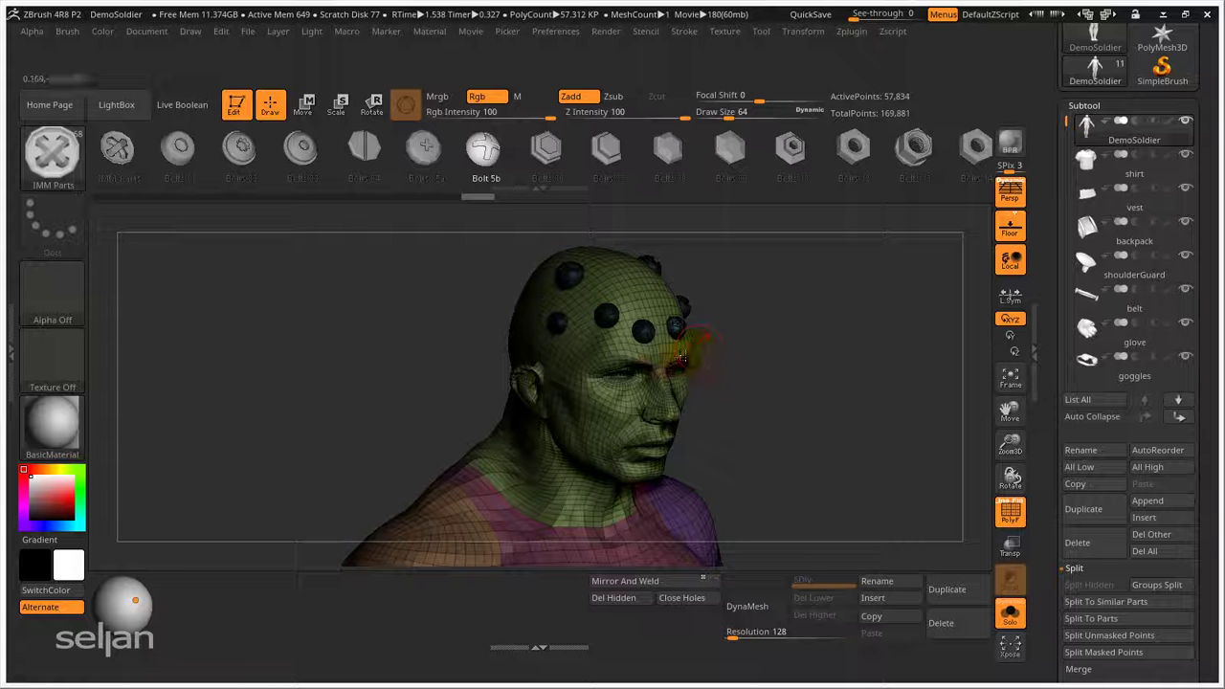
ctrl+right_drag(792, 448, 771, 373)
mouse_move(769, 427)
alt+right_down()
mouse_move(768, 402)
mouse_move(782, 421)
alt+right_up()
drag(769, 409, 768, 350)
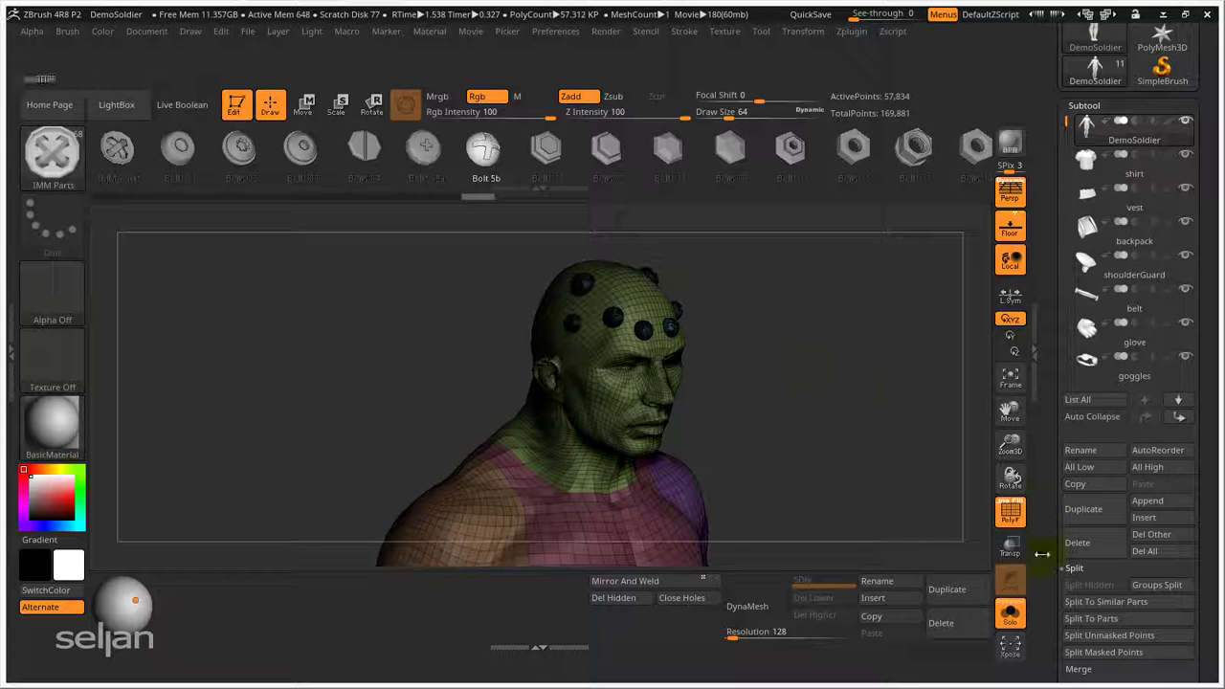
drag(1055, 586, 1079, 508)
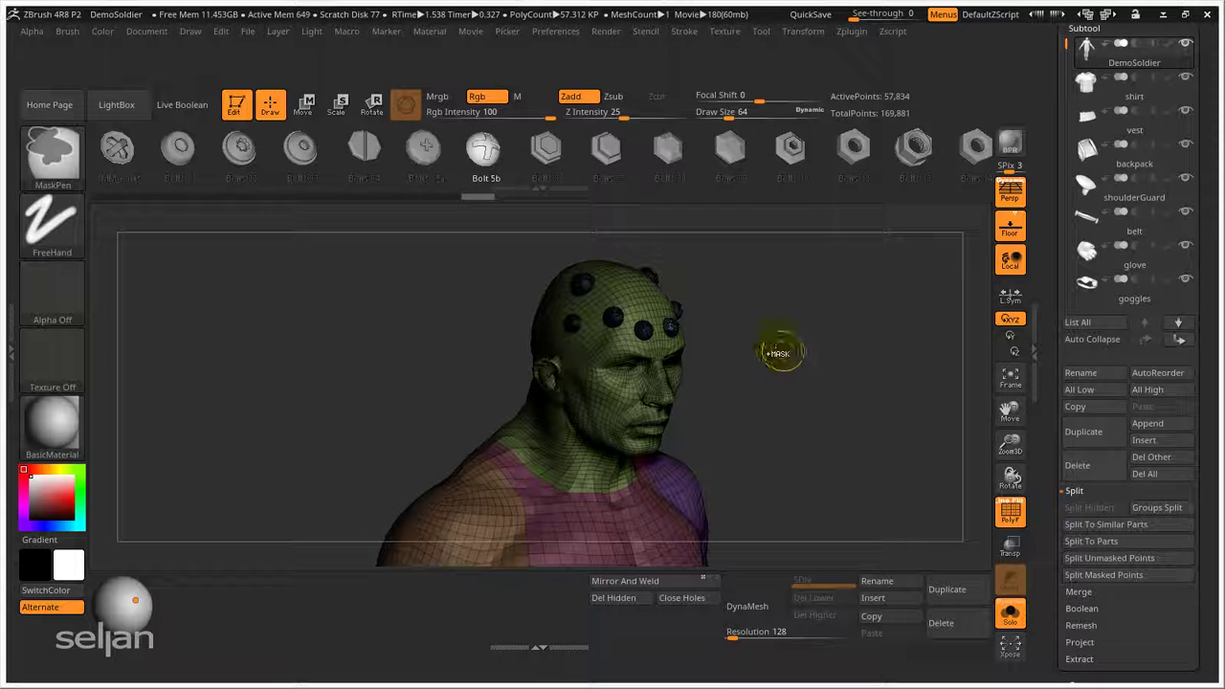
mouse_move(775, 347)
ctrl+mouse_down()
mouse_move(861, 416)
mouse_move(853, 402)
ctrl+mouse_up()
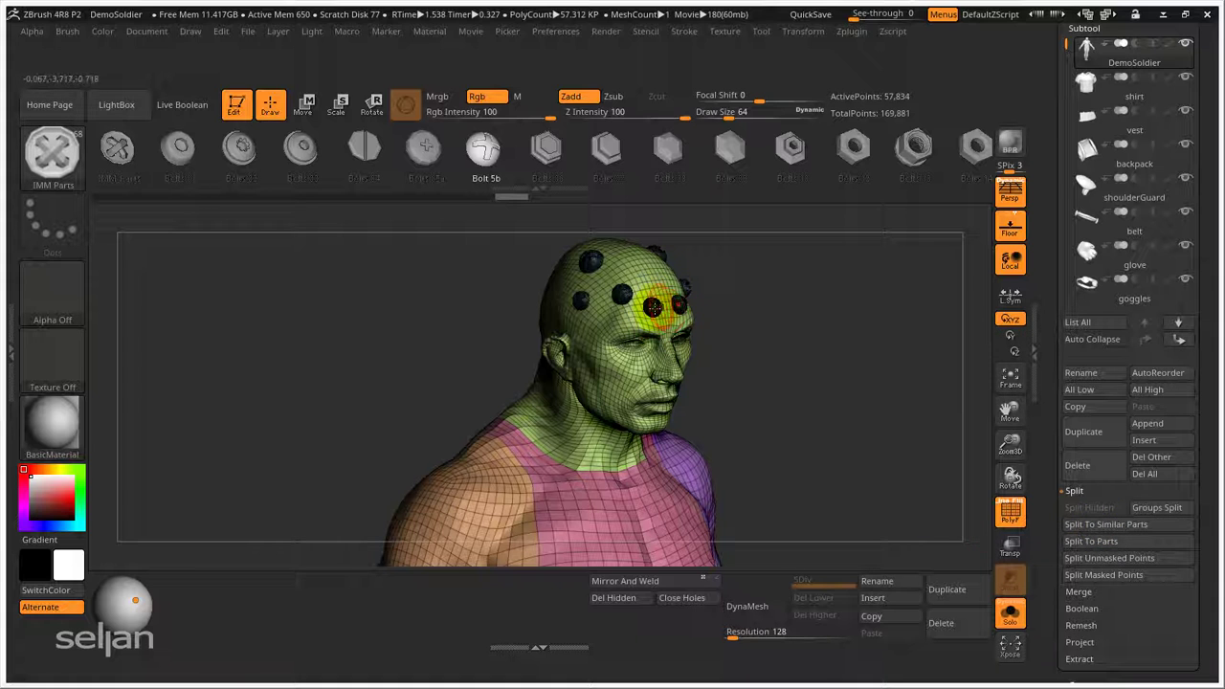
- Separate the bolts from the body with Split To Similar Parts and inspect the bolts subtool
click(1109, 525)
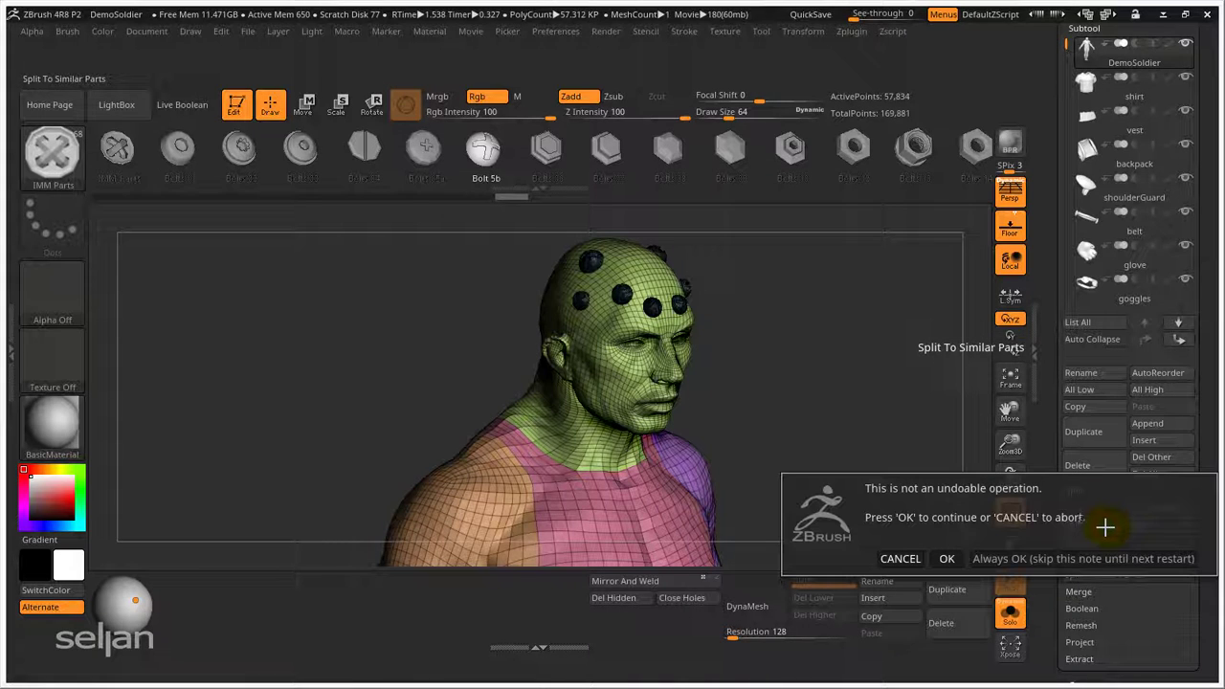
click(945, 558)
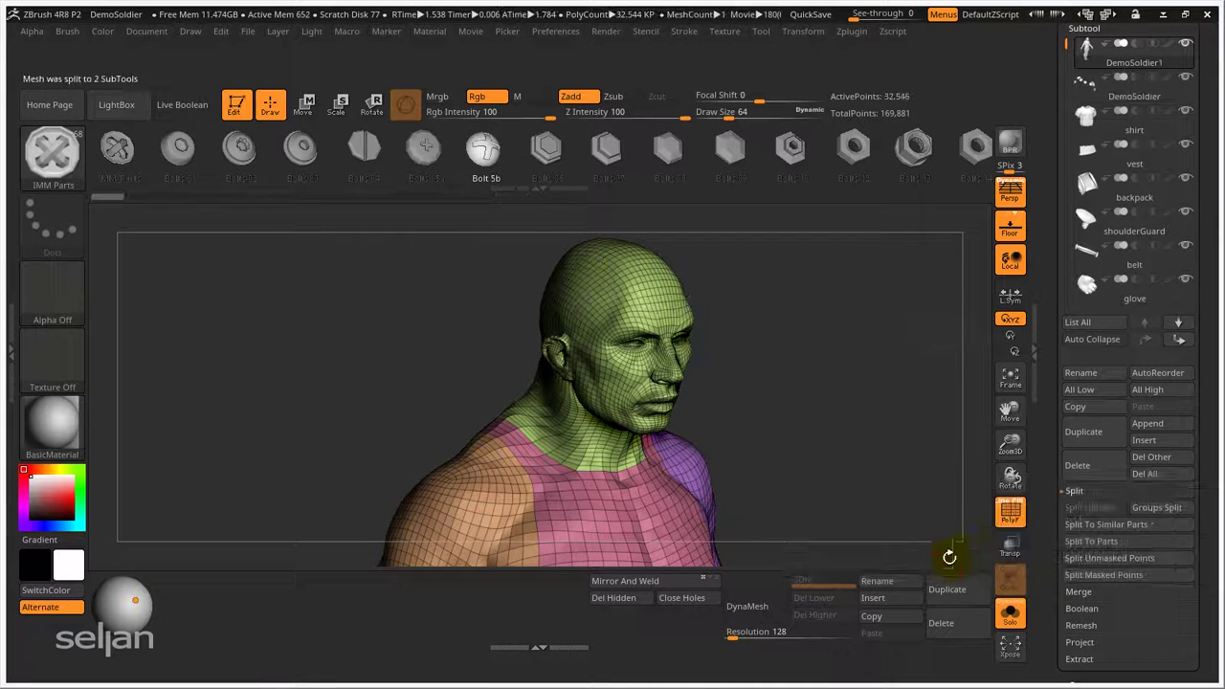
click(1086, 97)
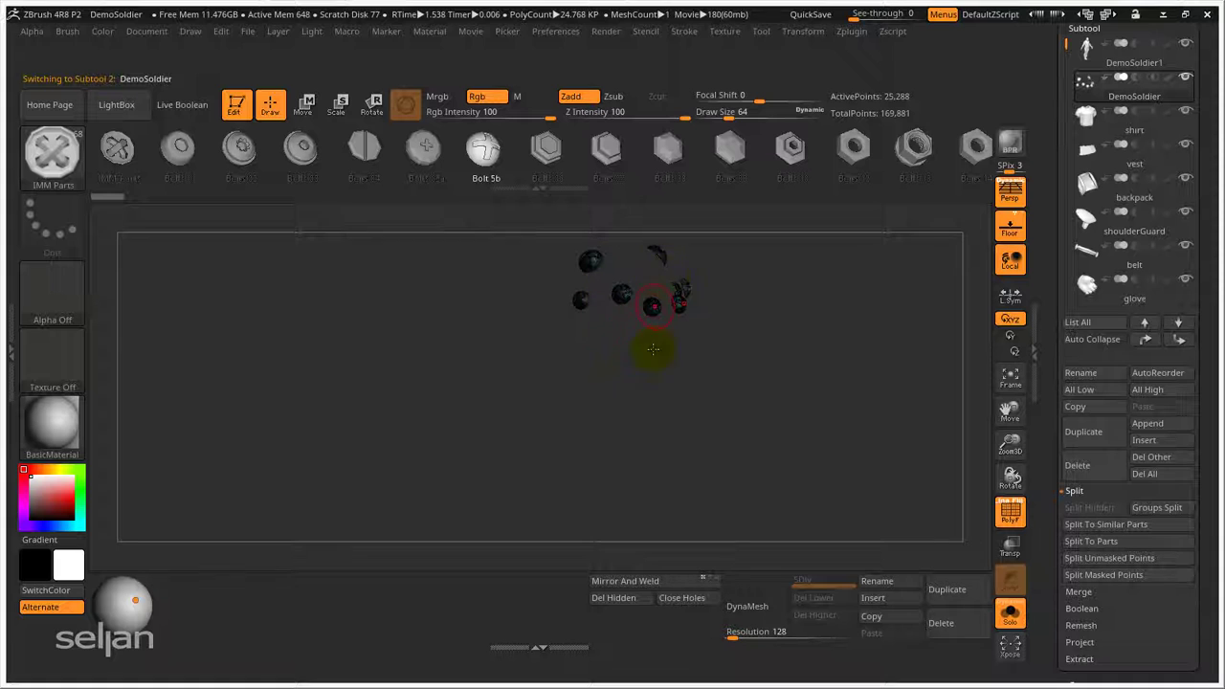
mouse_move(723, 374)
alt+right_down()
mouse_move(738, 451)
mouse_move(733, 392)
mouse_move(695, 396)
mouse_move(673, 353)
mouse_move(733, 402)
mouse_move(717, 371)
mouse_move(676, 382)
mouse_move(702, 392)
mouse_move(702, 351)
mouse_move(664, 307)
mouse_move(758, 318)
mouse_move(786, 344)
alt+right_up()
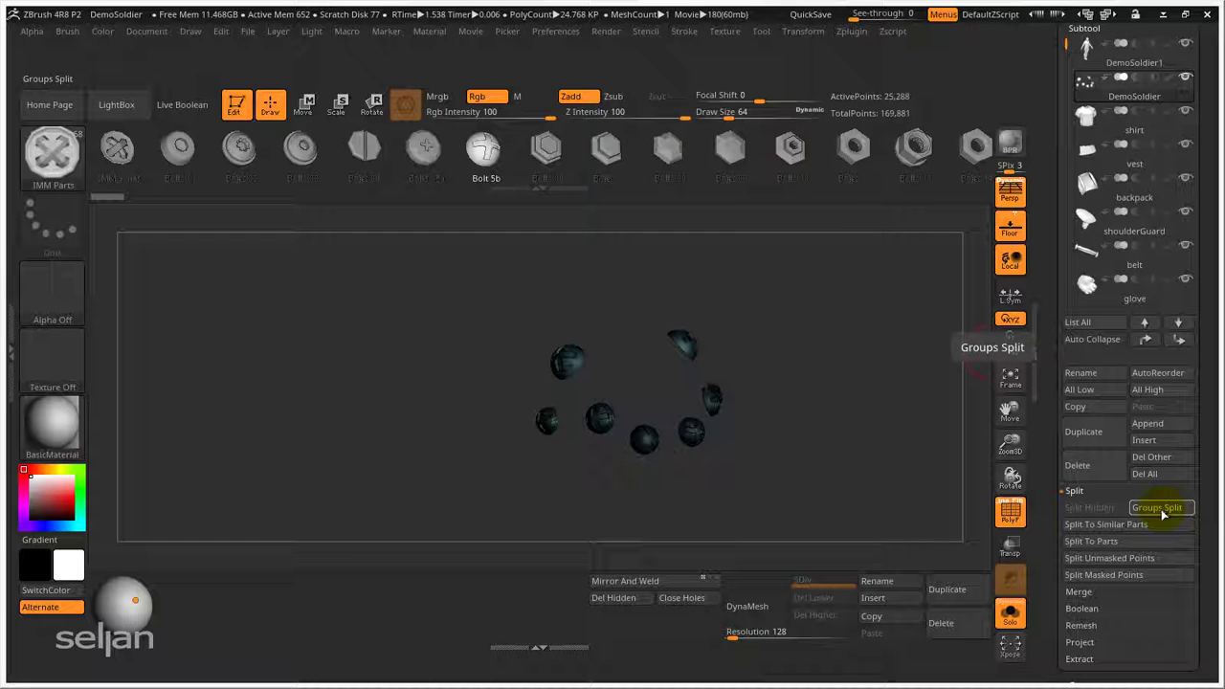
- Make the DemoSoldier1 body active and split it into subtools by polygroup with Groups Split
click(1089, 50)
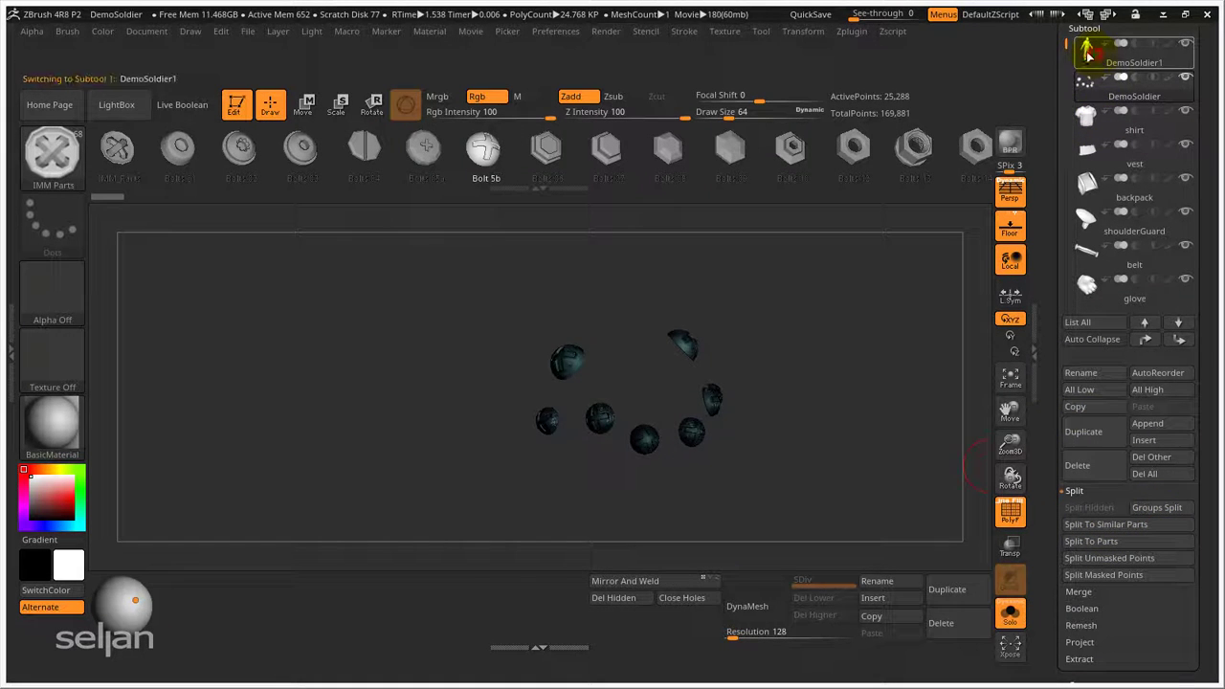
alt+right_drag(773, 454, 779, 342)
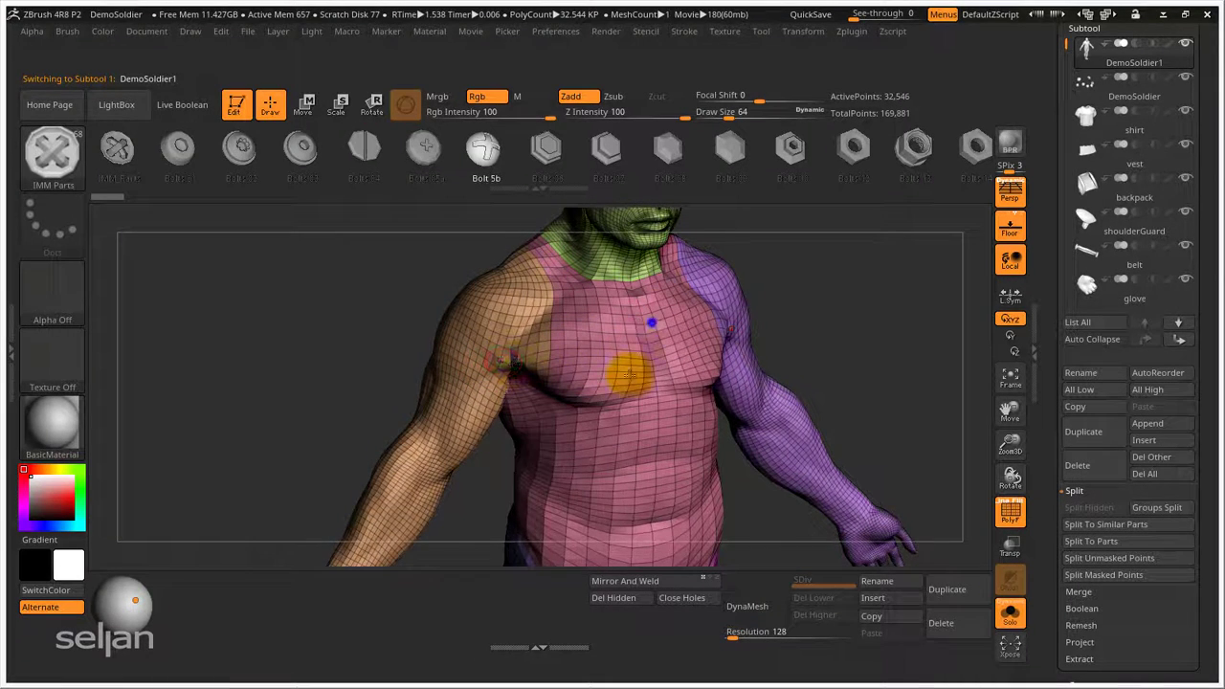
alt+right_drag(667, 334, 650, 418)
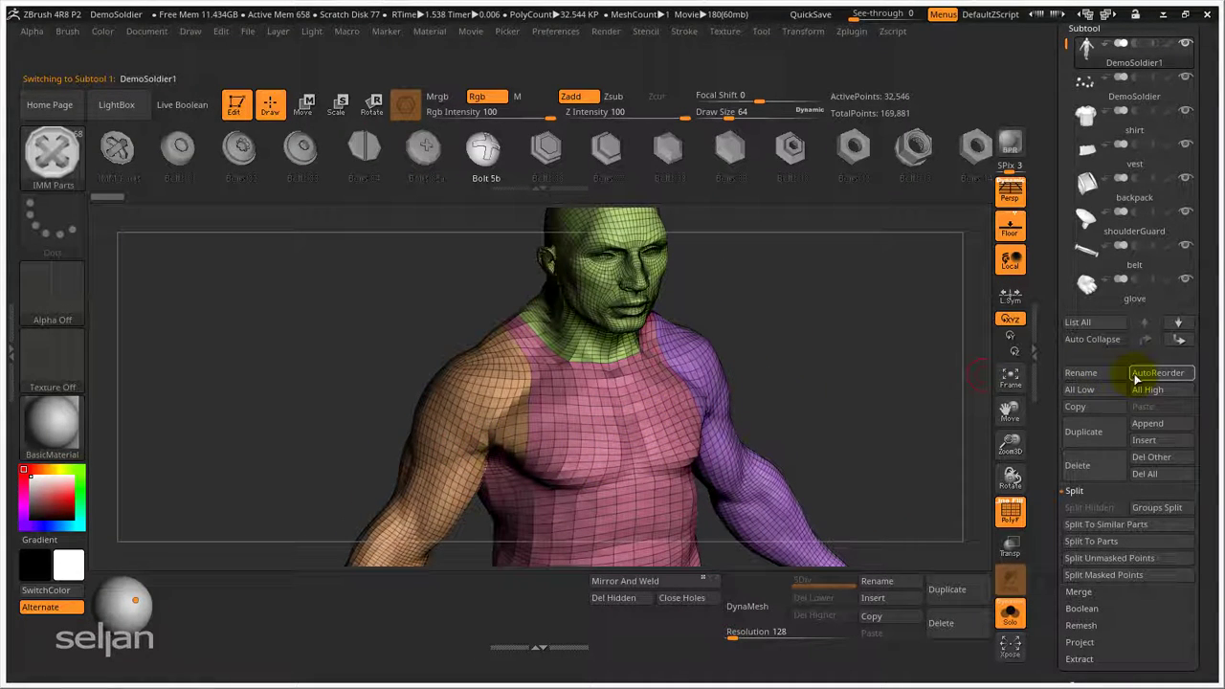
click(1161, 509)
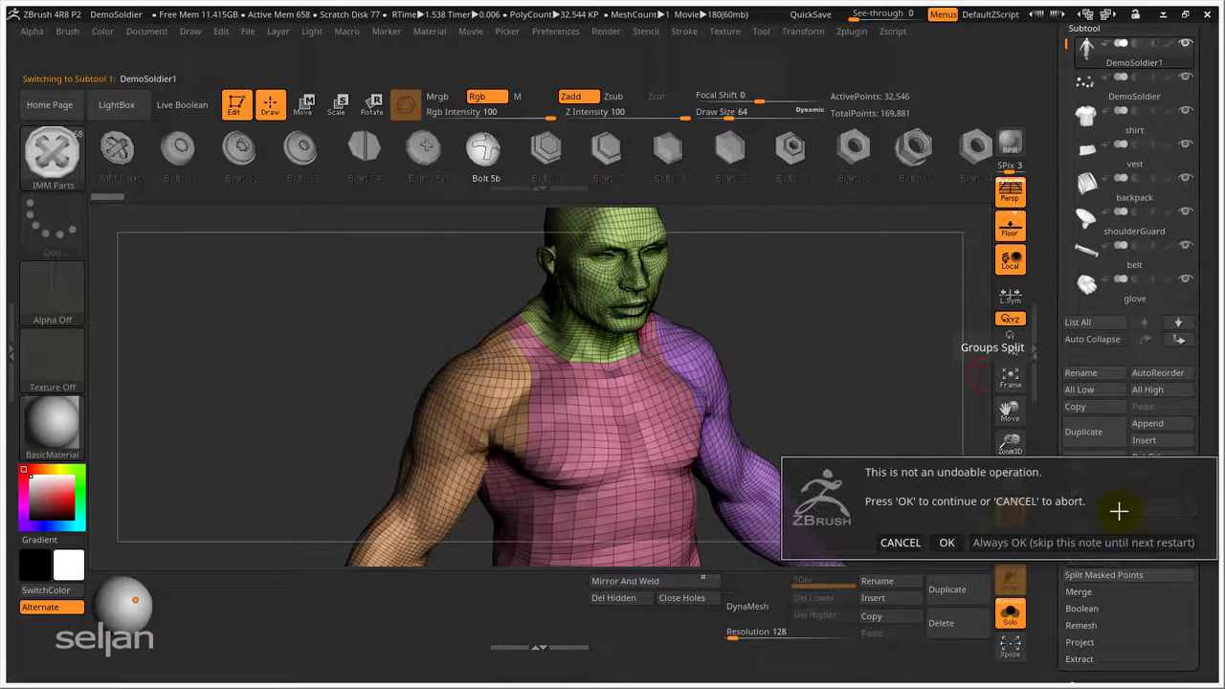
click(949, 542)
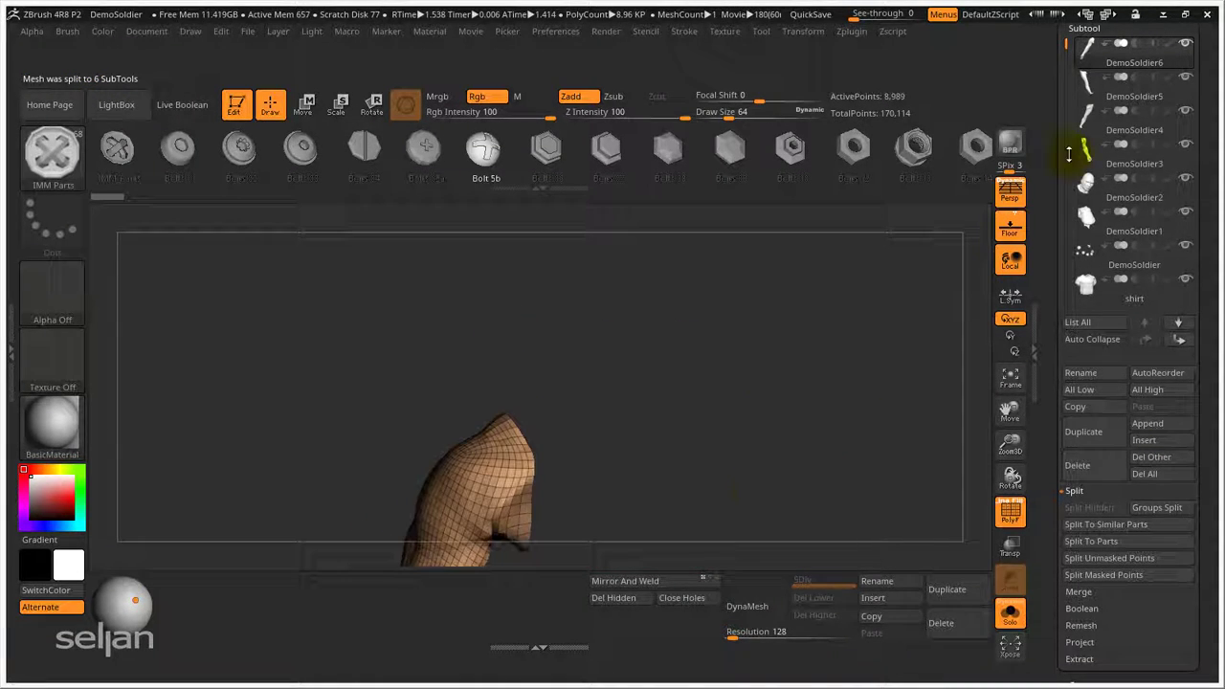
- Select the DemoSoldier4 leg and place Split Hidden and Groups Split shortcuts in the custom area beside Mirror And Weld
click(1086, 84)
click(1088, 116)
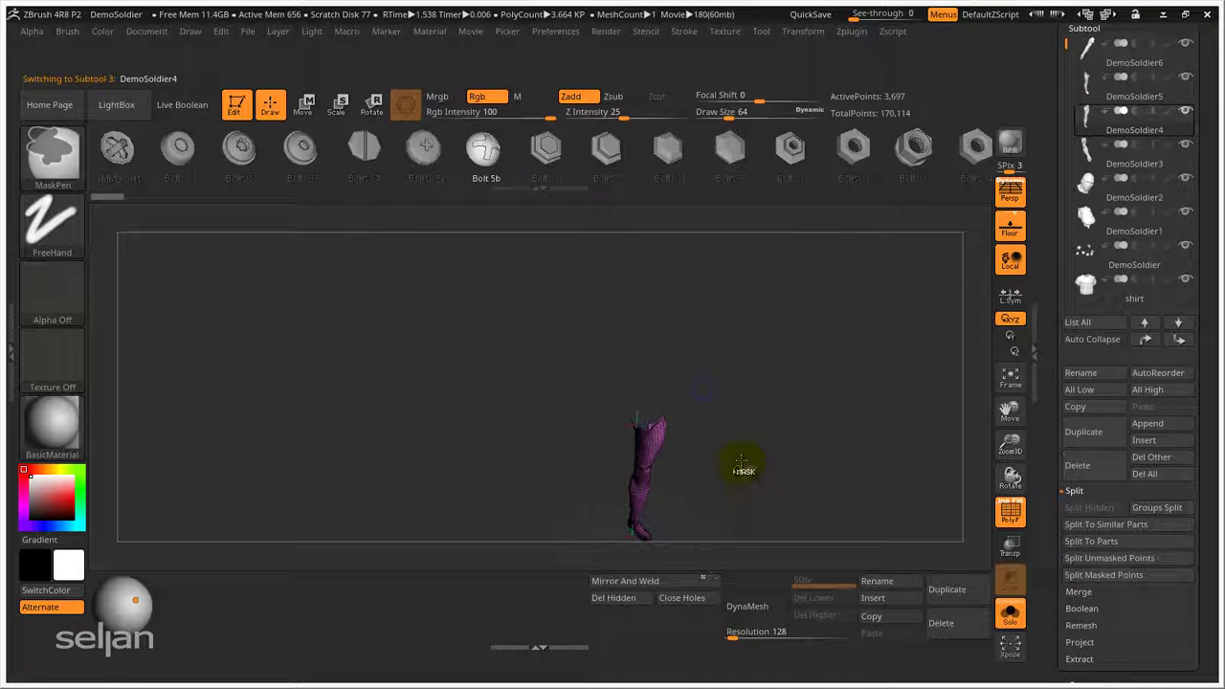
drag(726, 381, 748, 377)
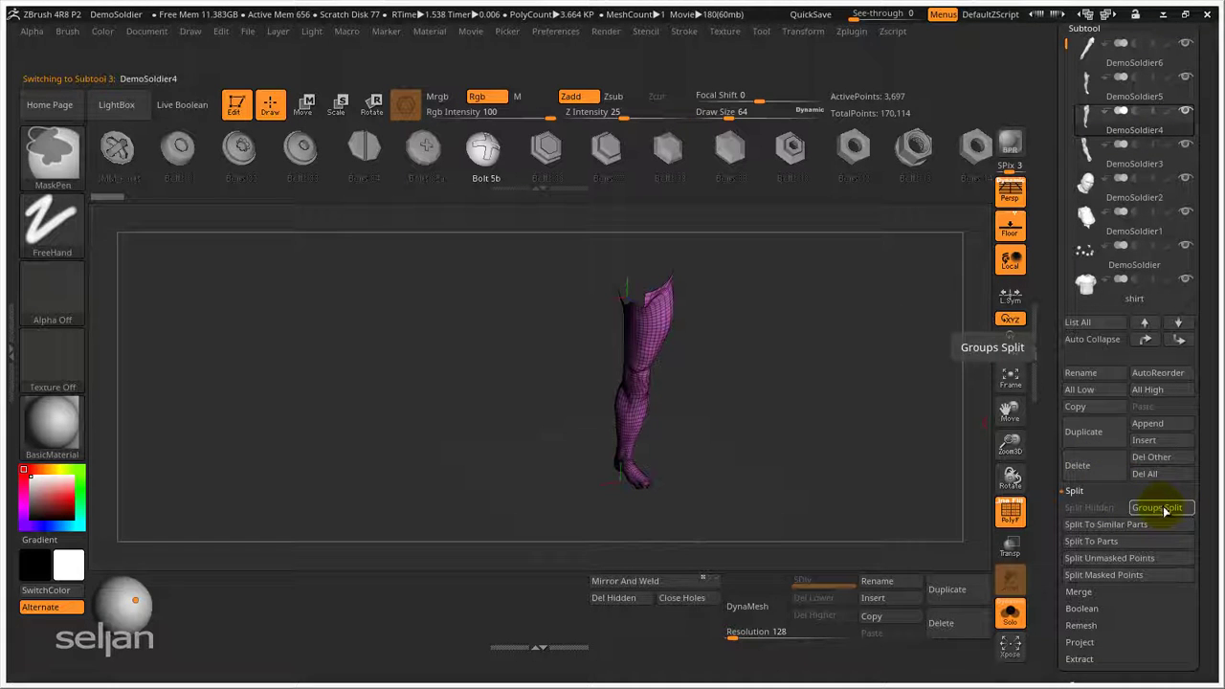
ctrl+alt+drag(1165, 512, 549, 582)
ctrl+alt+drag(1094, 512, 499, 588)
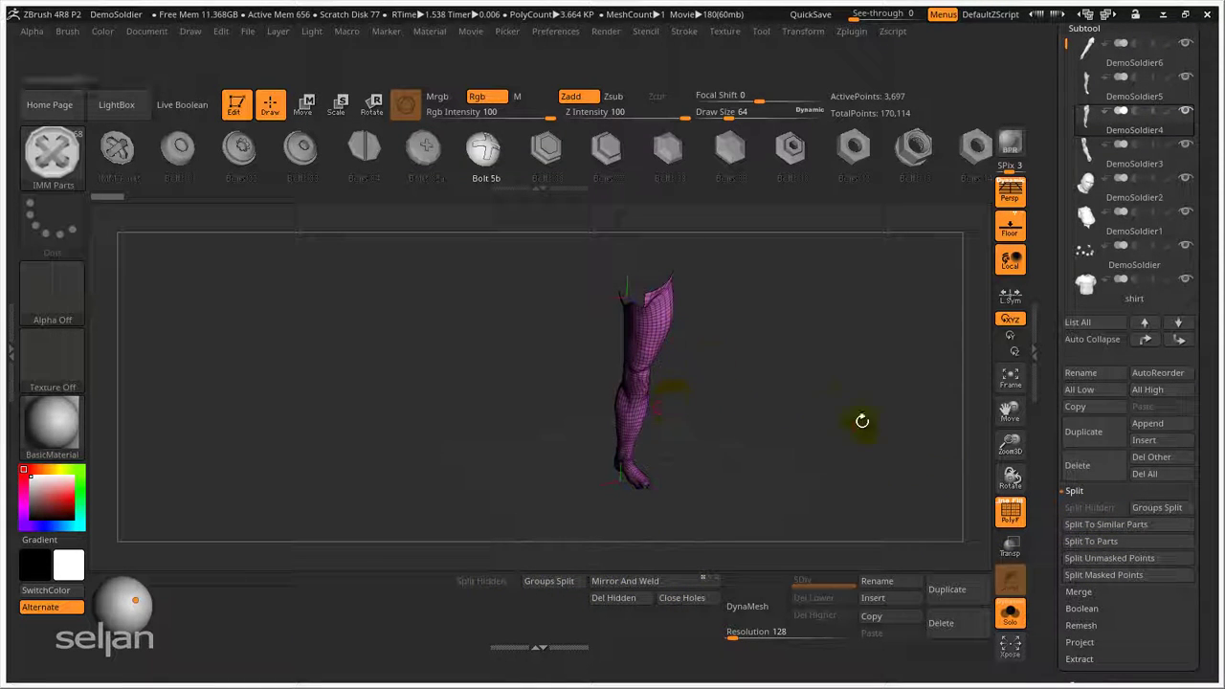
- Hide all of the leg except its lower section, apply Split Hidden and check both resulting subtools
ctrl+shift+drag(699, 385, 565, 488)
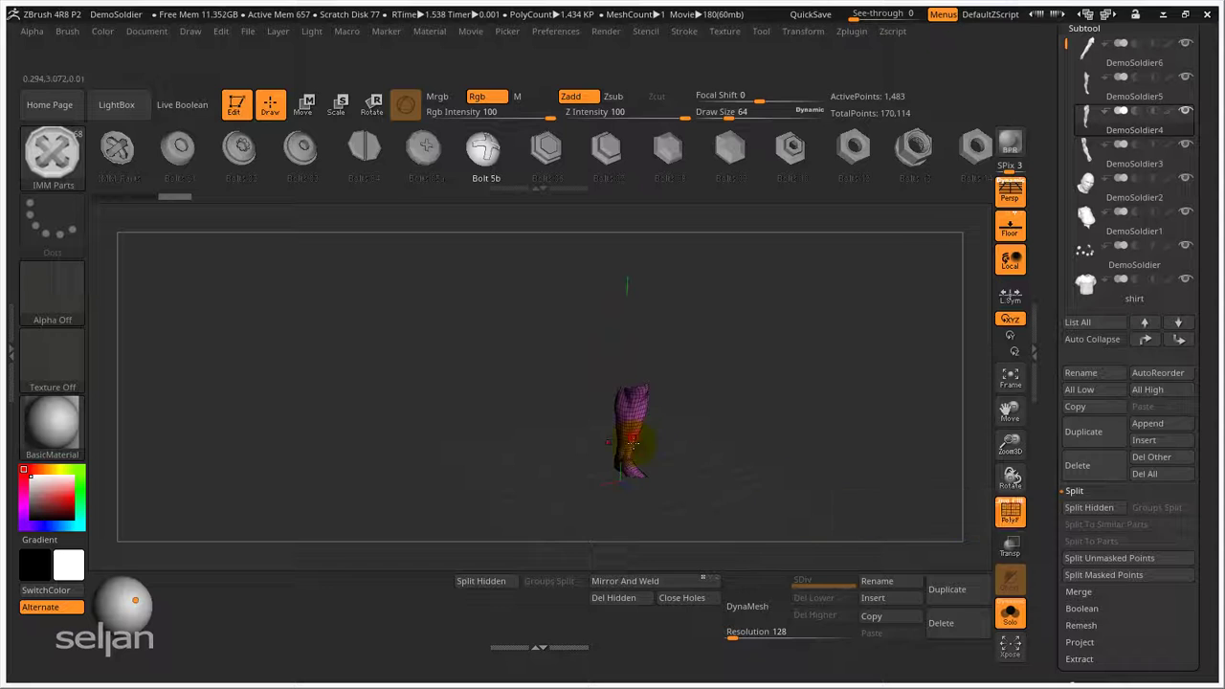
click(1089, 507)
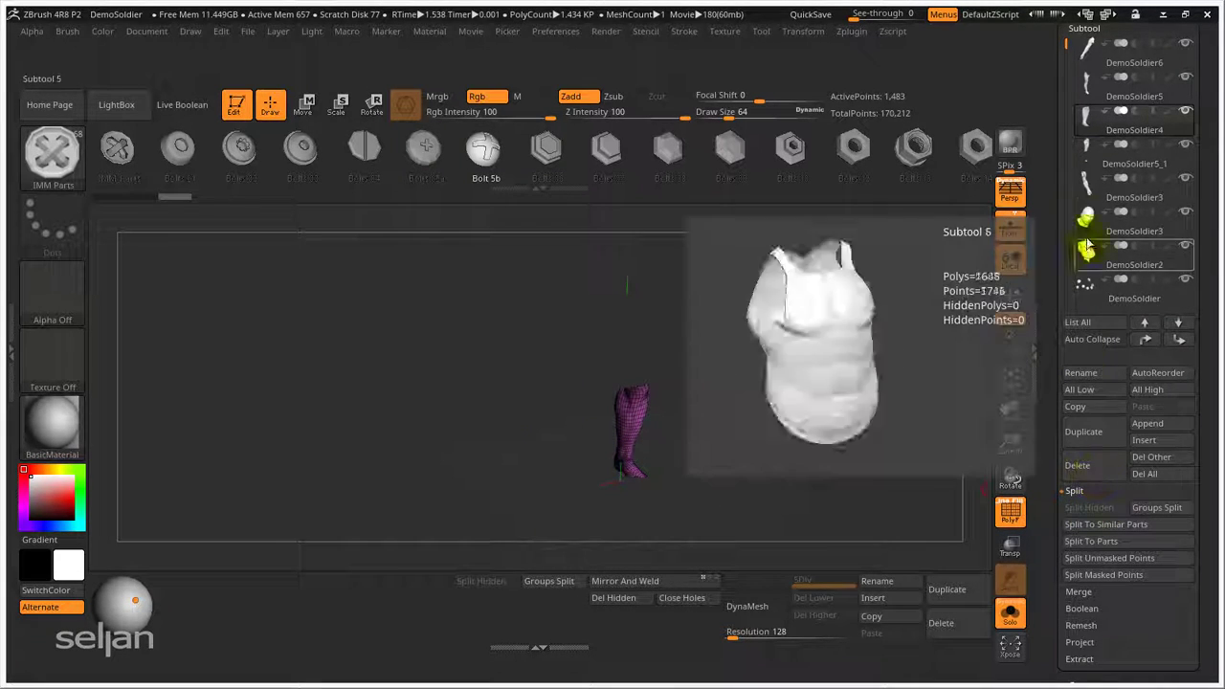
click(1087, 145)
click(1093, 119)
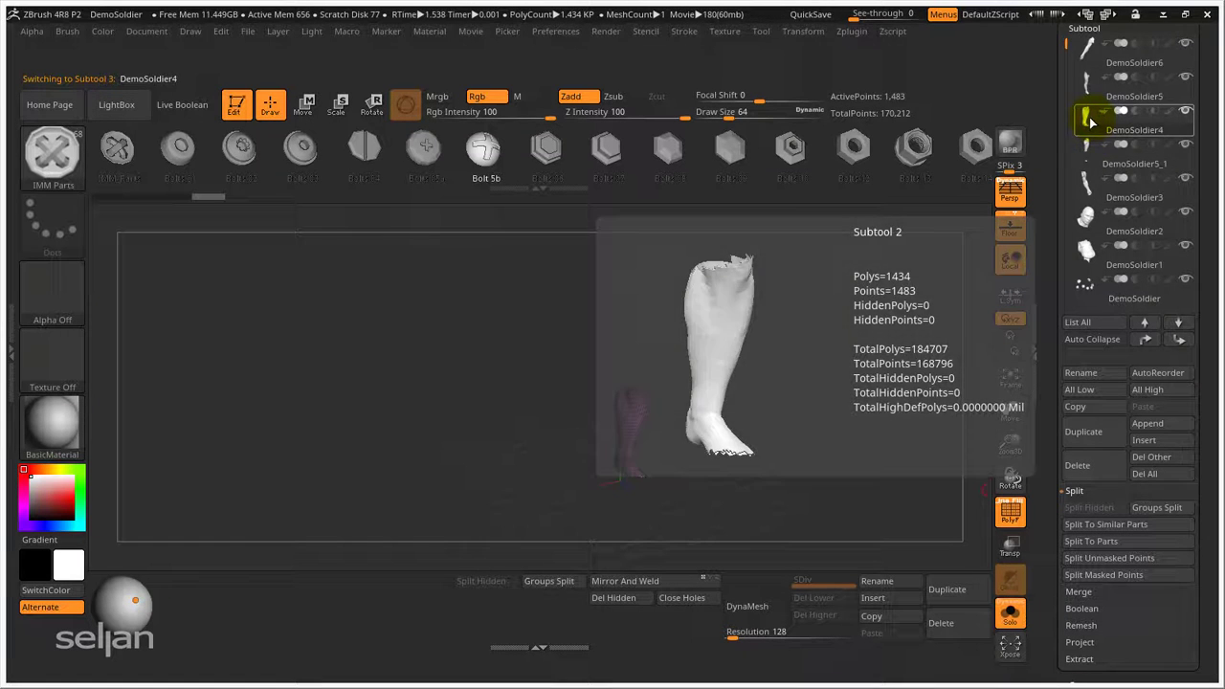
click(1092, 146)
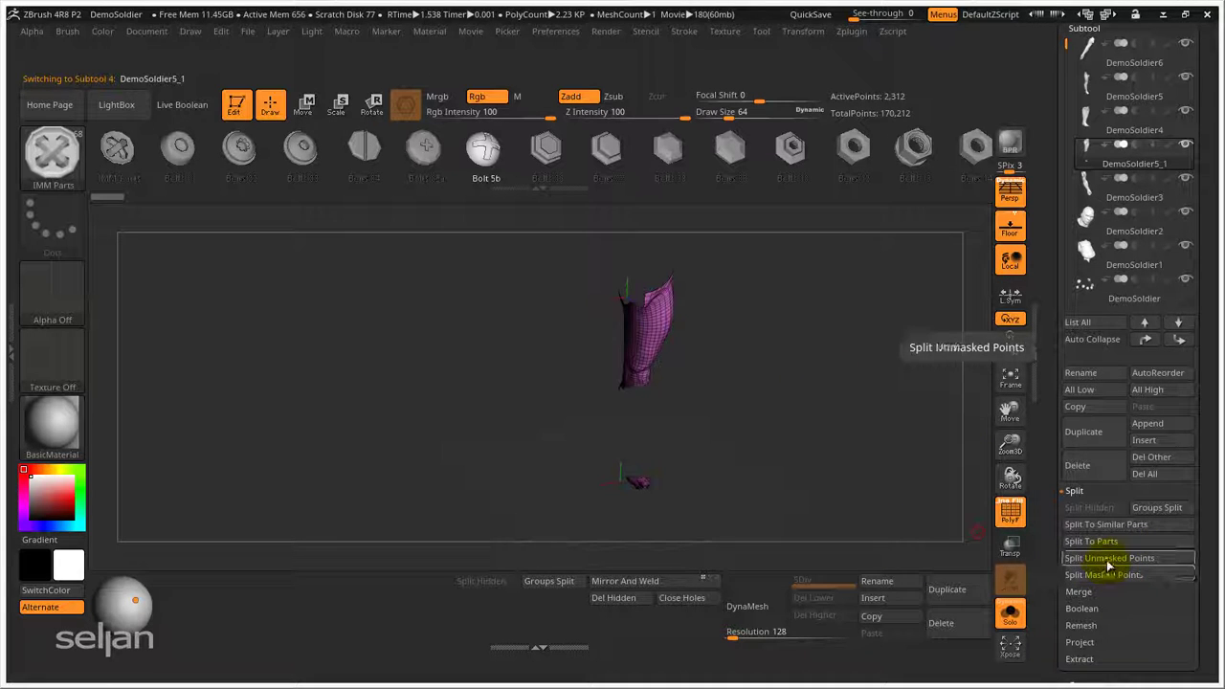
- Add Split To Similar Parts and Split To Parts shortcuts to the custom area, stacked below Split Hidden and Groups Split
mouse_move(1110, 525)
ctrl+alt+mouse_down()
mouse_move(774, 556)
mouse_move(515, 600)
ctrl+alt+mouse_up()
mouse_move(1094, 541)
ctrl+alt+mouse_down()
mouse_move(732, 605)
mouse_move(517, 622)
ctrl+alt+mouse_up()
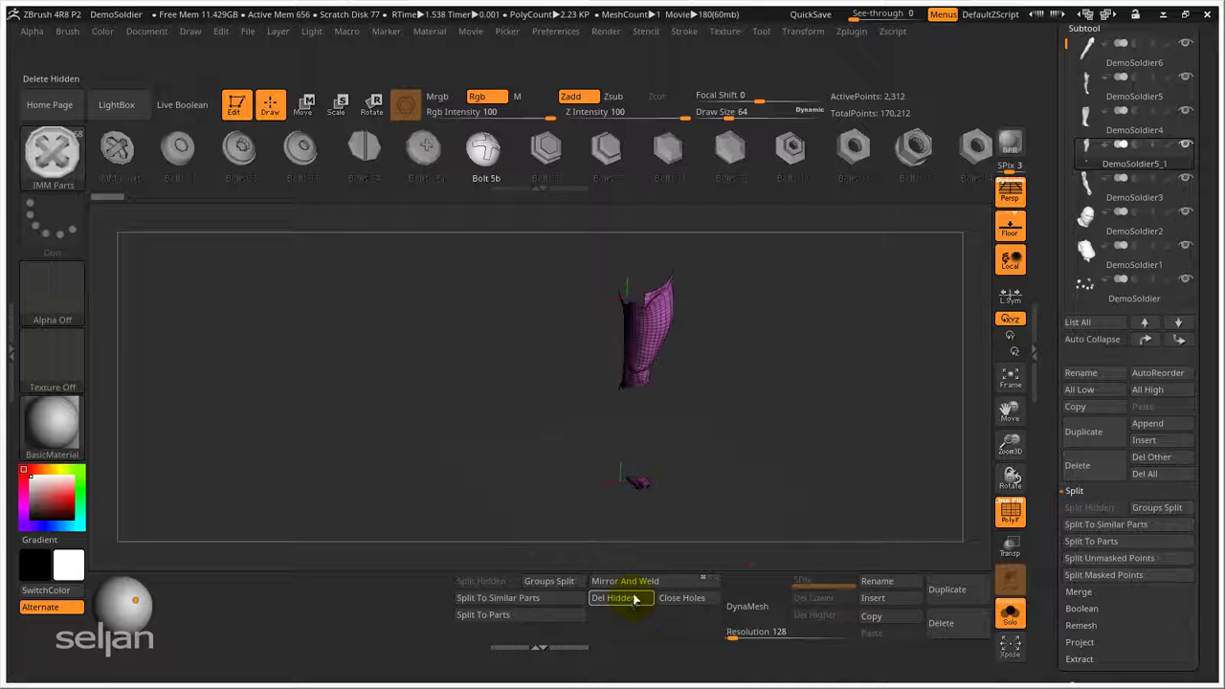
drag(738, 443, 766, 491)
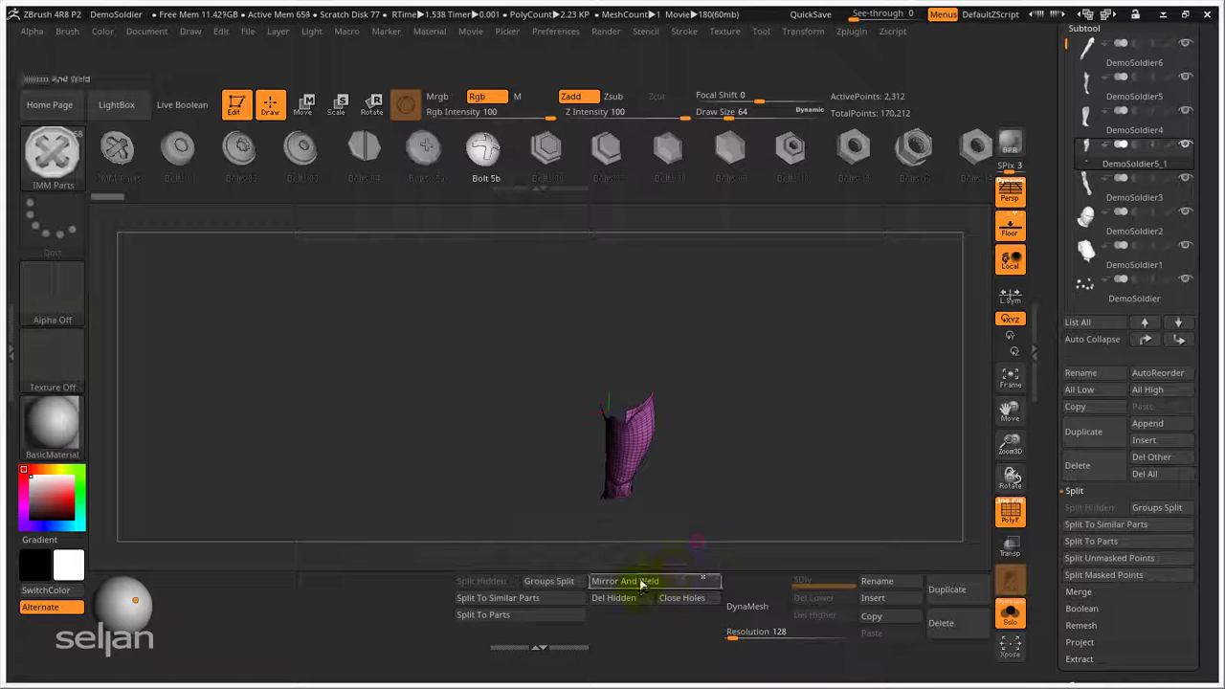
- Make the DemoSoldier5 leg the active subtool and switch to the Move Topological brush
drag(693, 482, 758, 539)
click(1100, 91)
drag(683, 443, 659, 409)
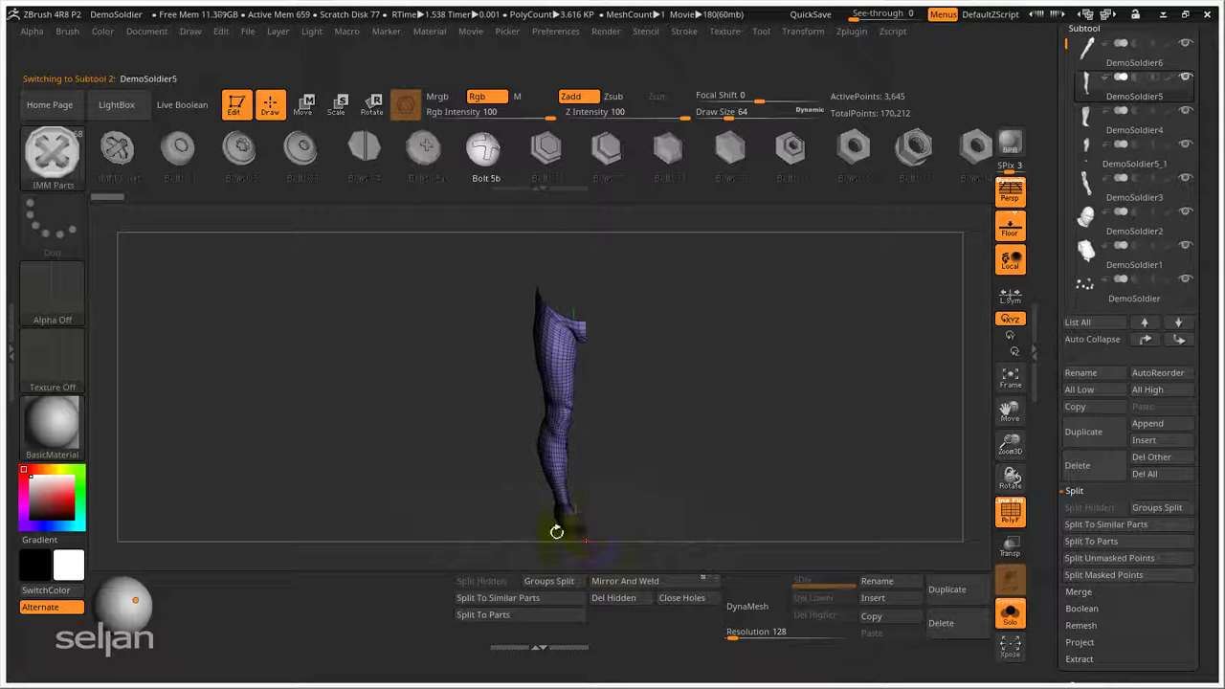
mouse_move(647, 490)
mouse_down()
mouse_move(561, 511)
mouse_move(542, 530)
mouse_move(569, 519)
mouse_move(527, 500)
mouse_move(597, 411)
mouse_move(720, 348)
mouse_up()
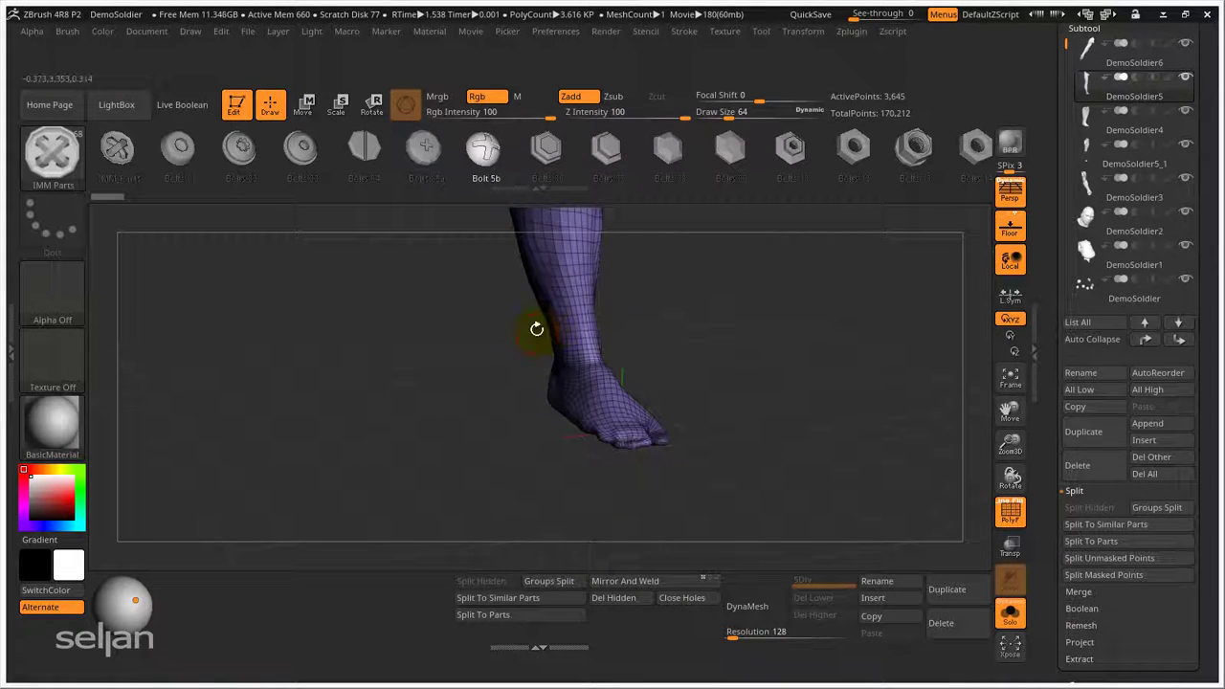
key(b)
key(m)
key(v)
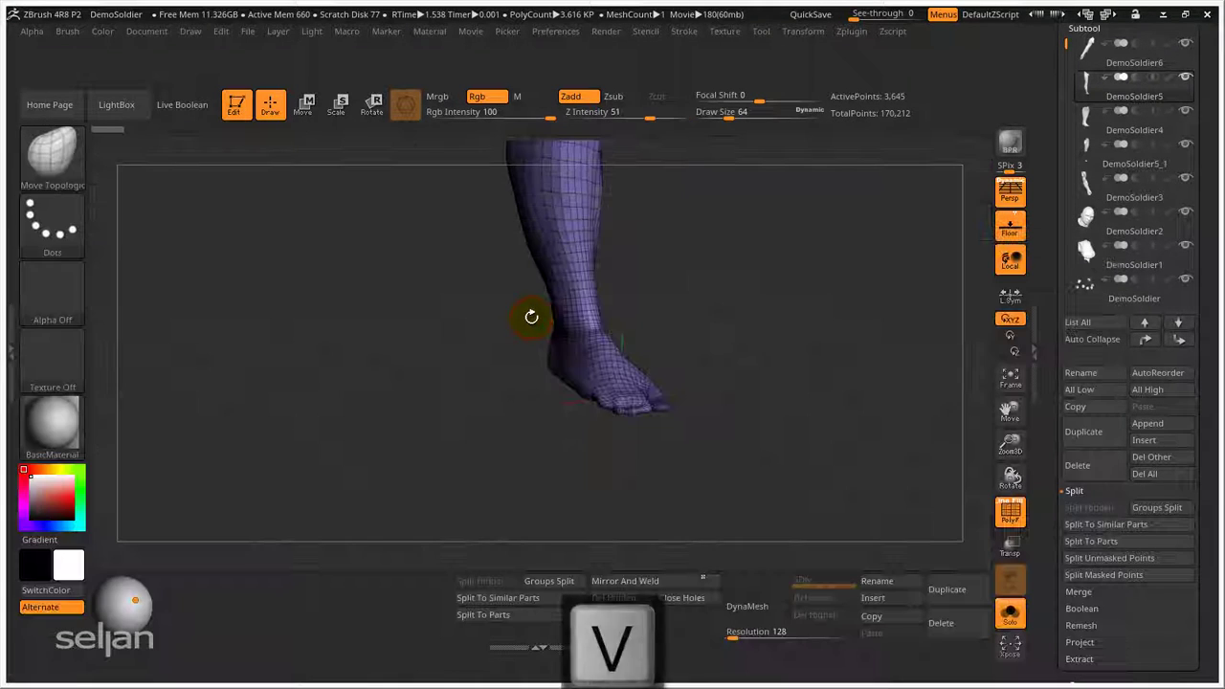
drag(536, 321, 527, 484)
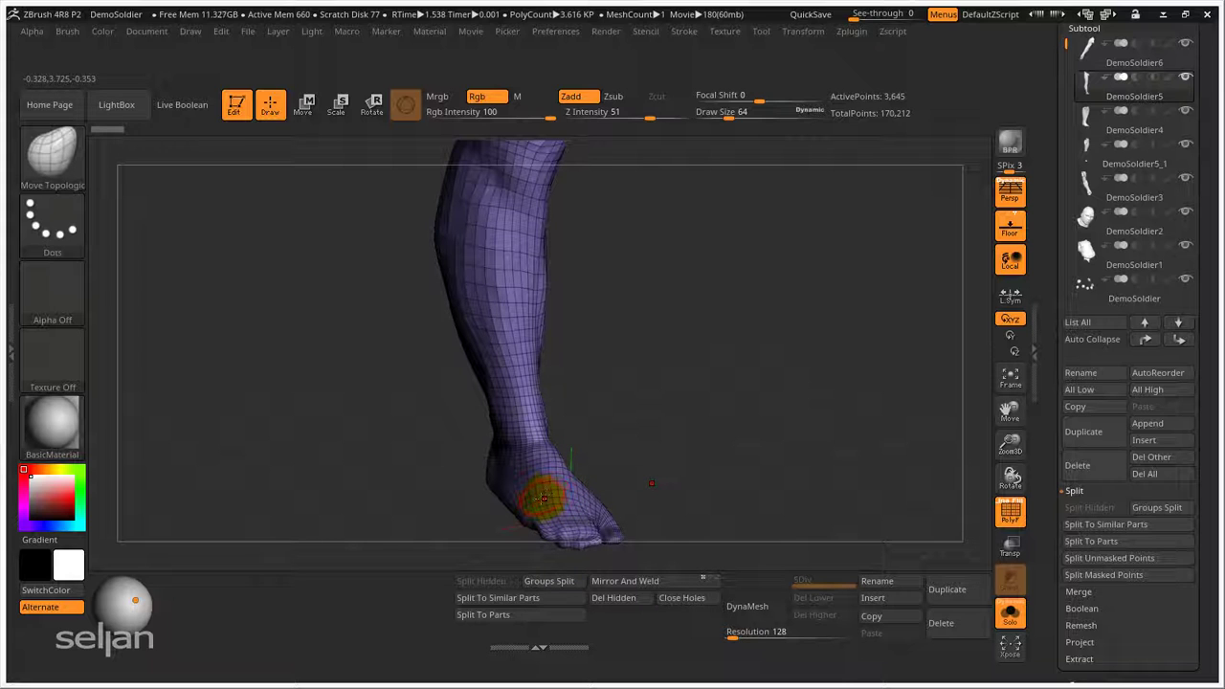
- Apply Mirror And Weld to the DemoSoldier5 leg and undo it
click(655, 584)
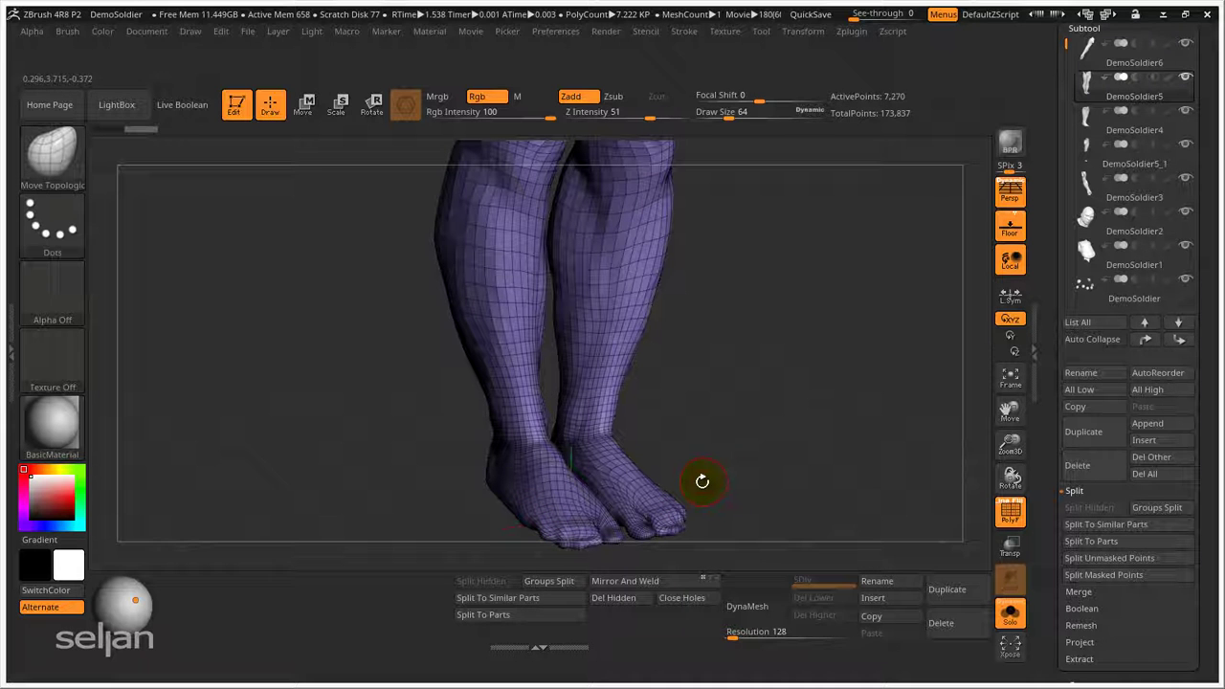
mouse_move(712, 475)
mouse_down()
mouse_move(706, 432)
mouse_move(731, 431)
mouse_move(711, 438)
mouse_up()
key(ctrl+z)
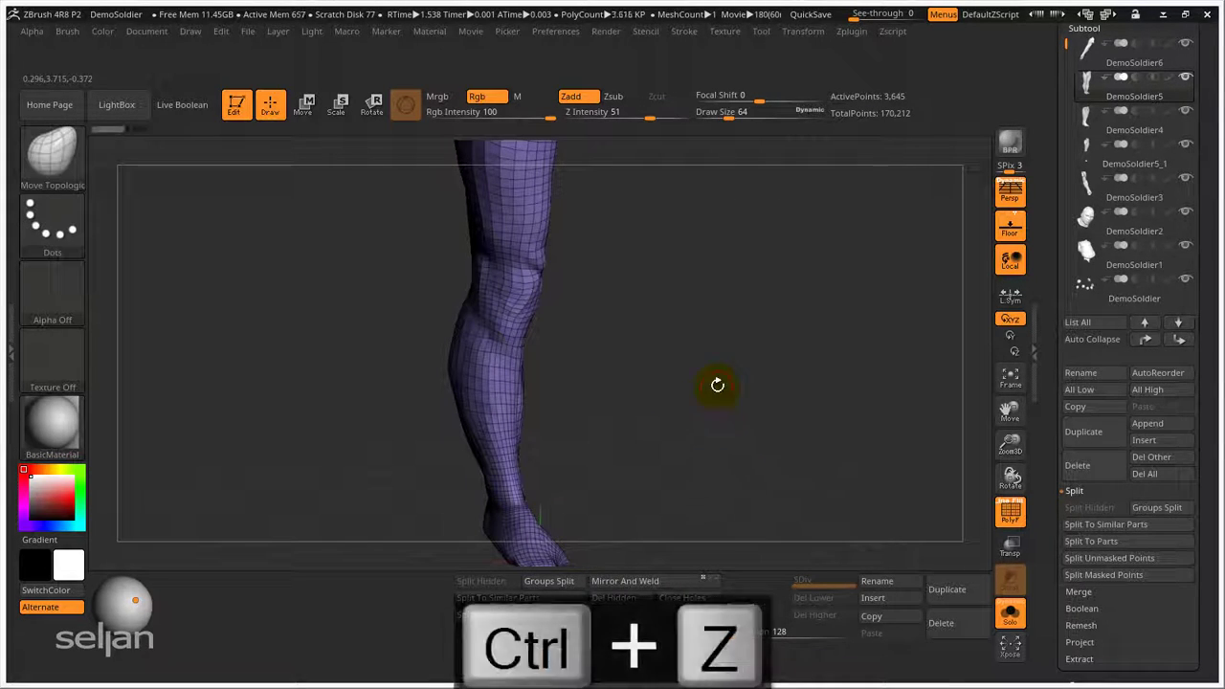
- Make the DemoSoldier4 lower leg active and try Mirror And Weld on it
click(1086, 122)
drag(853, 320, 646, 361)
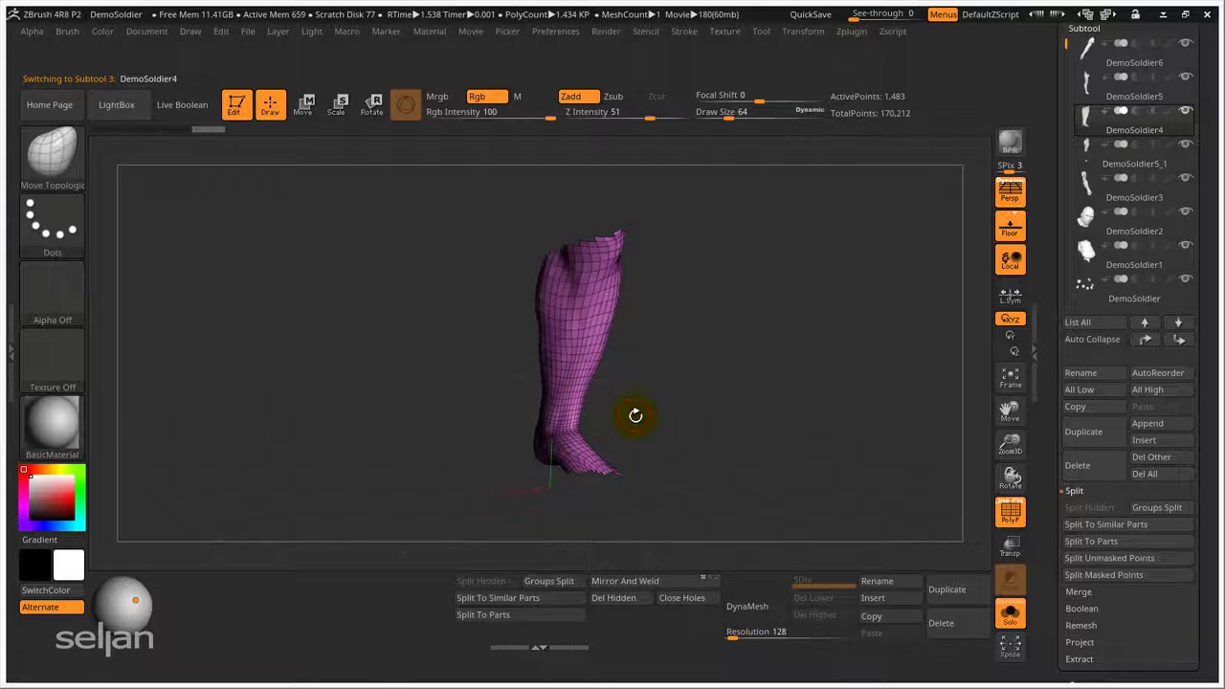
click(659, 582)
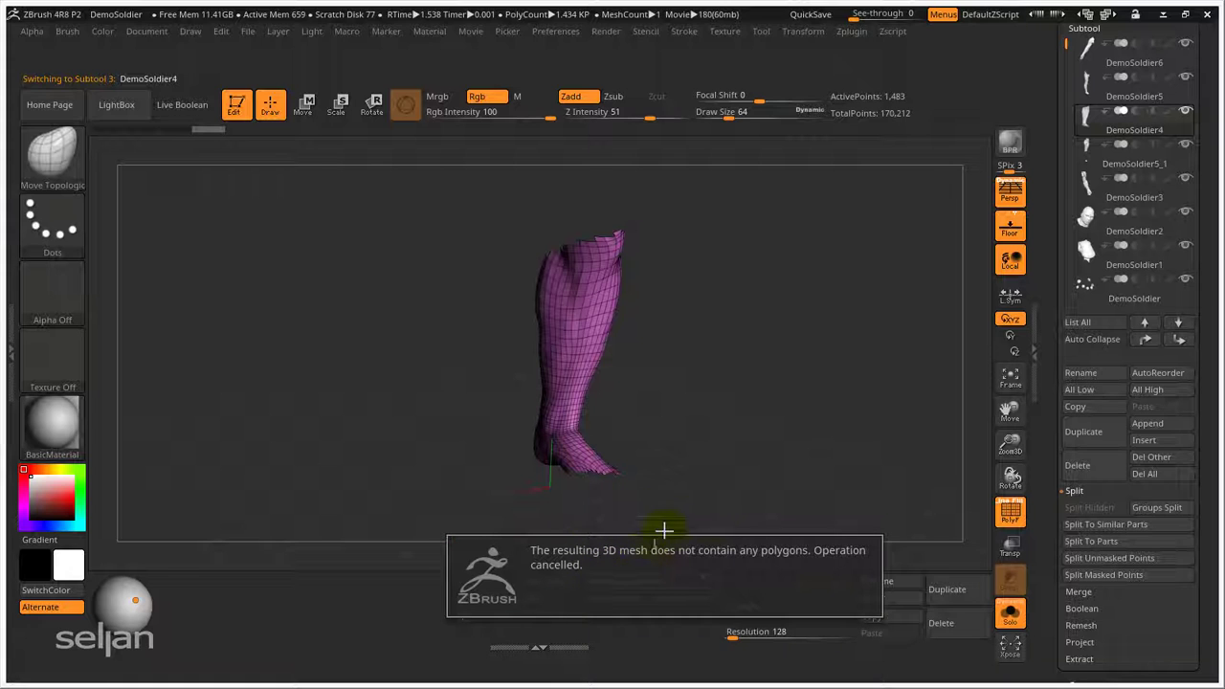
key(Escape)
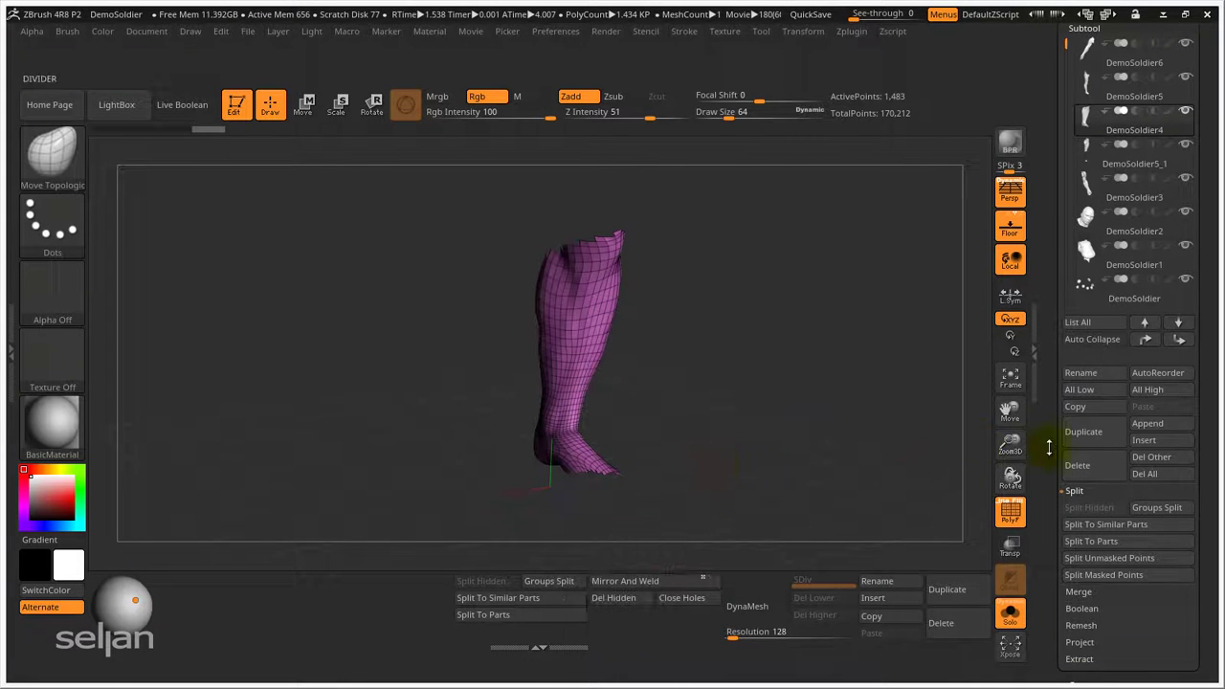
- Place the Mirror control from the Deformation settings in the custom area, below Del Hidden and Close Holes
drag(1050, 472, 1060, 351)
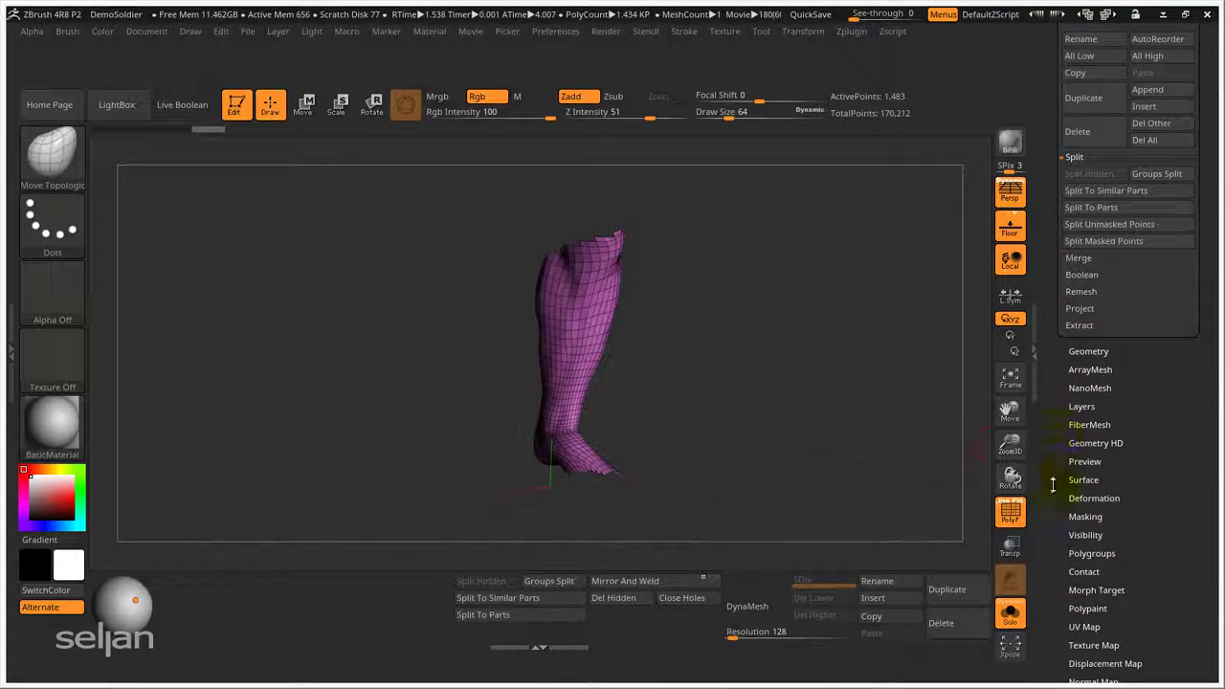
drag(1053, 485, 1054, 409)
click(1089, 396)
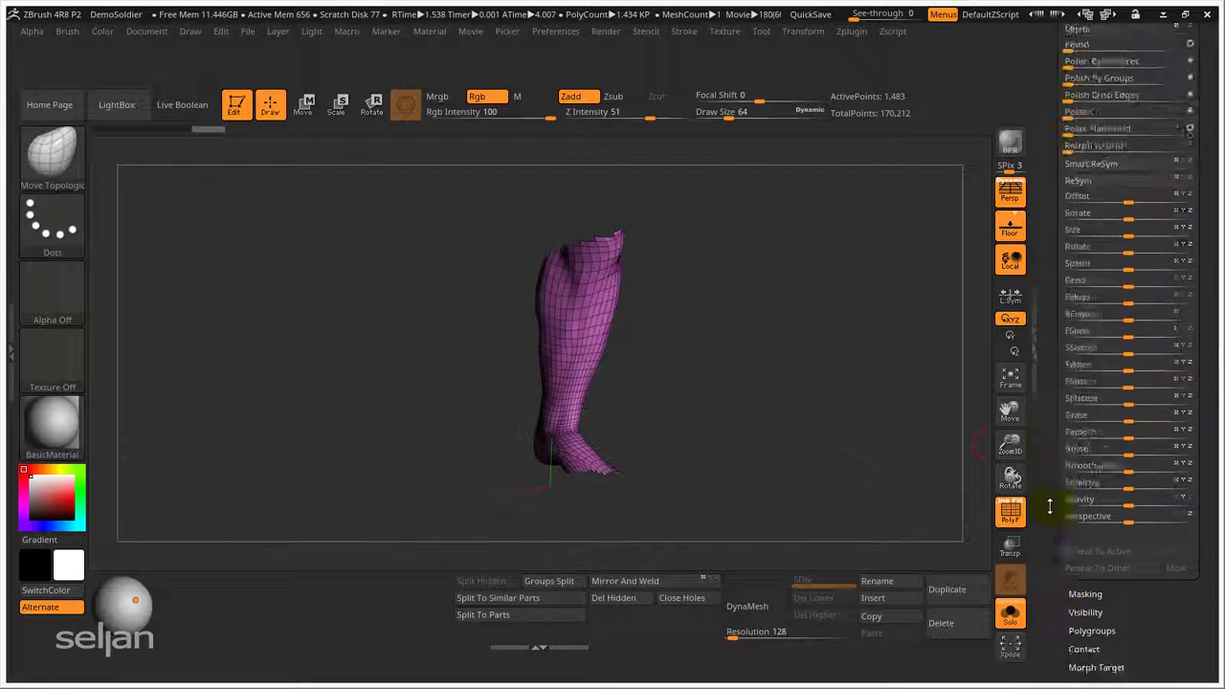
drag(1045, 341, 1061, 375)
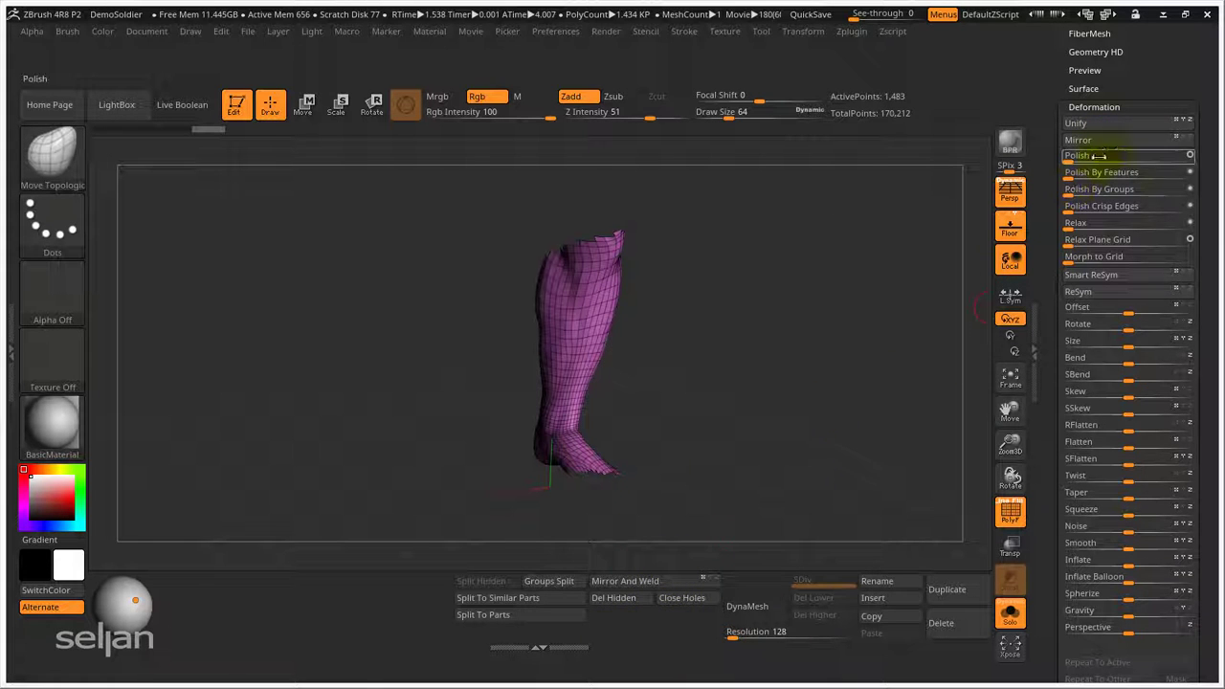
key(ctrl)
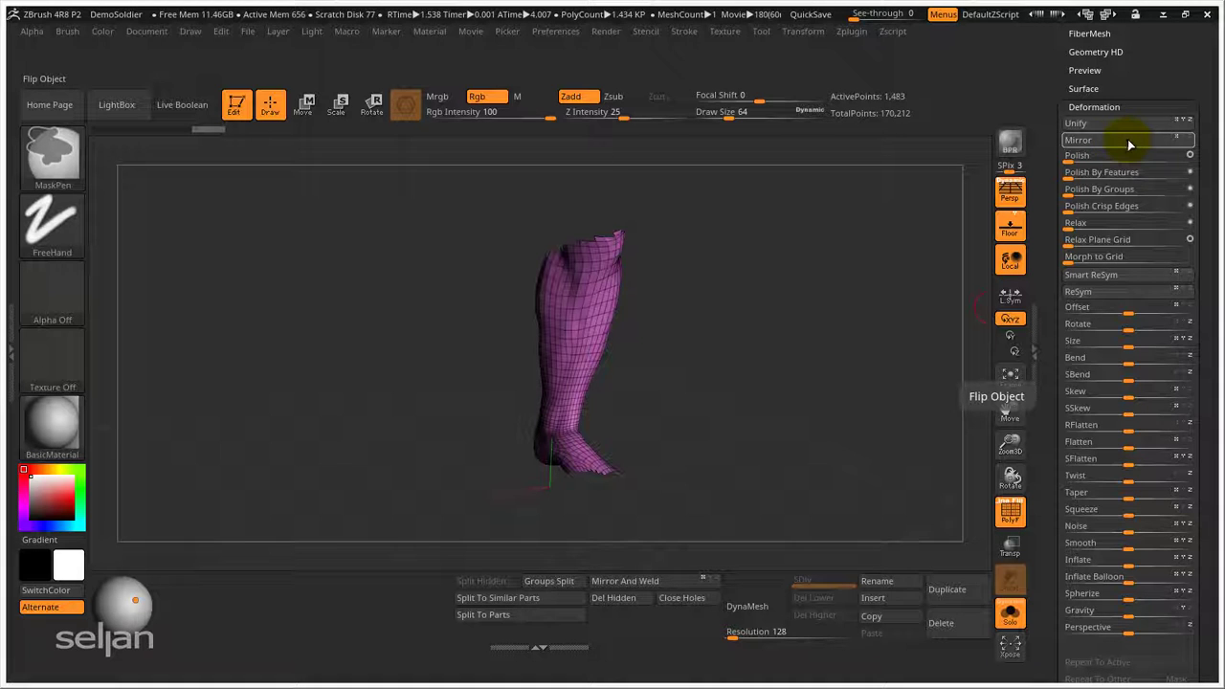
mouse_move(1127, 139)
ctrl+alt+mouse_down()
mouse_move(1120, 158)
mouse_move(743, 375)
mouse_move(657, 618)
ctrl+alt+mouse_up()
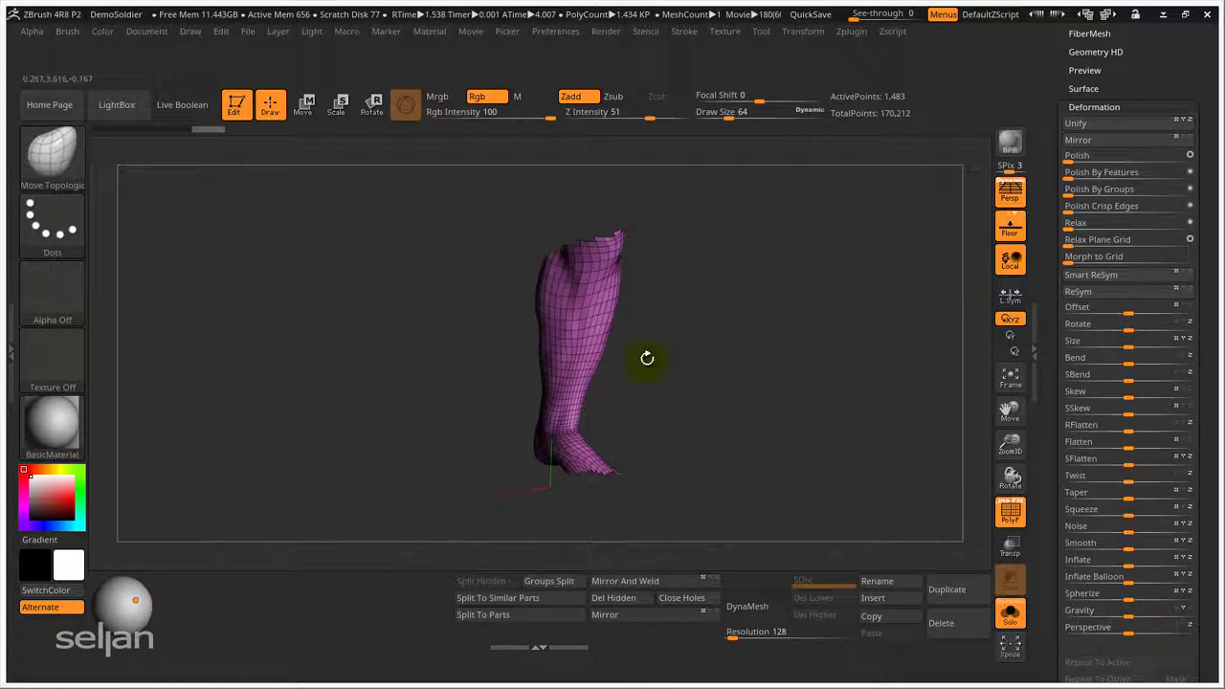
- Flip the DemoSoldier4 leg with Mirror, apply Mirror And Weld, and inspect the resulting pair of legs
click(626, 615)
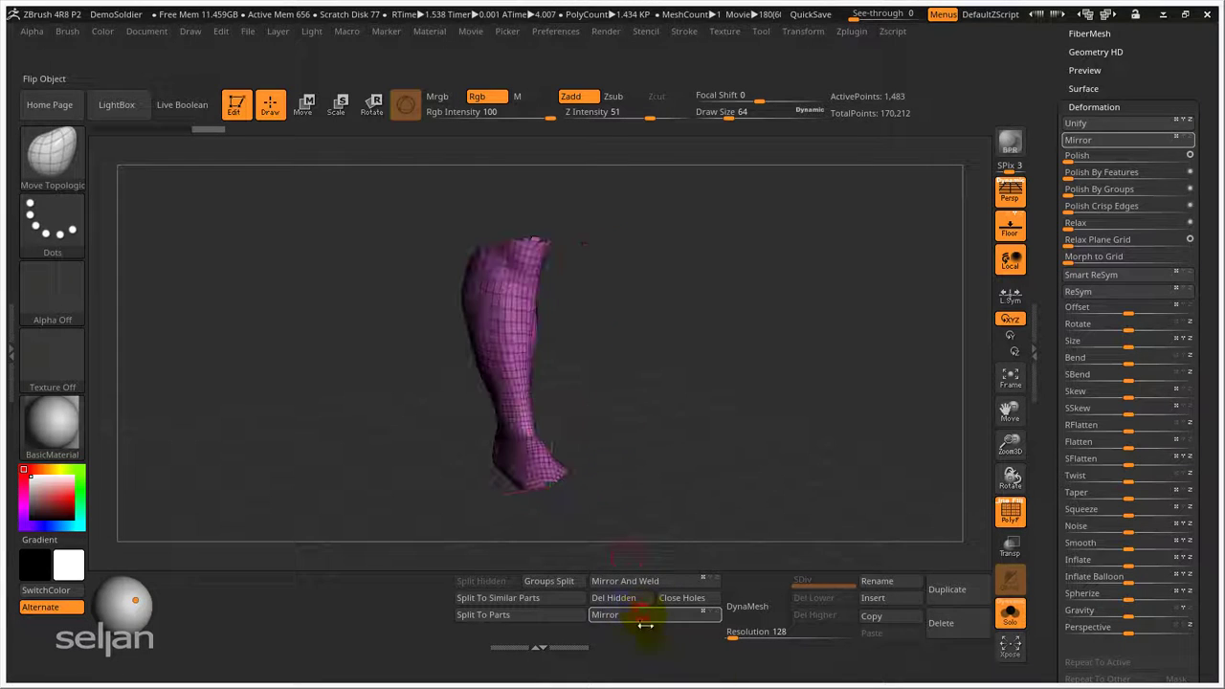
click(627, 582)
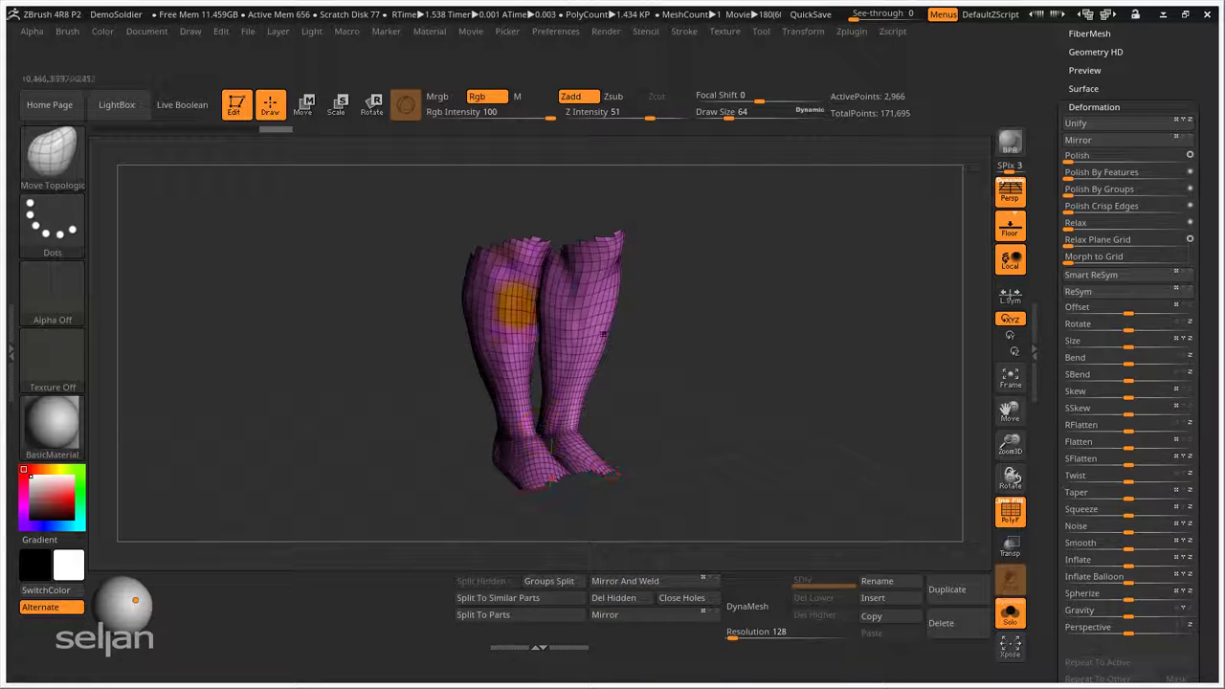
drag(706, 287, 695, 372)
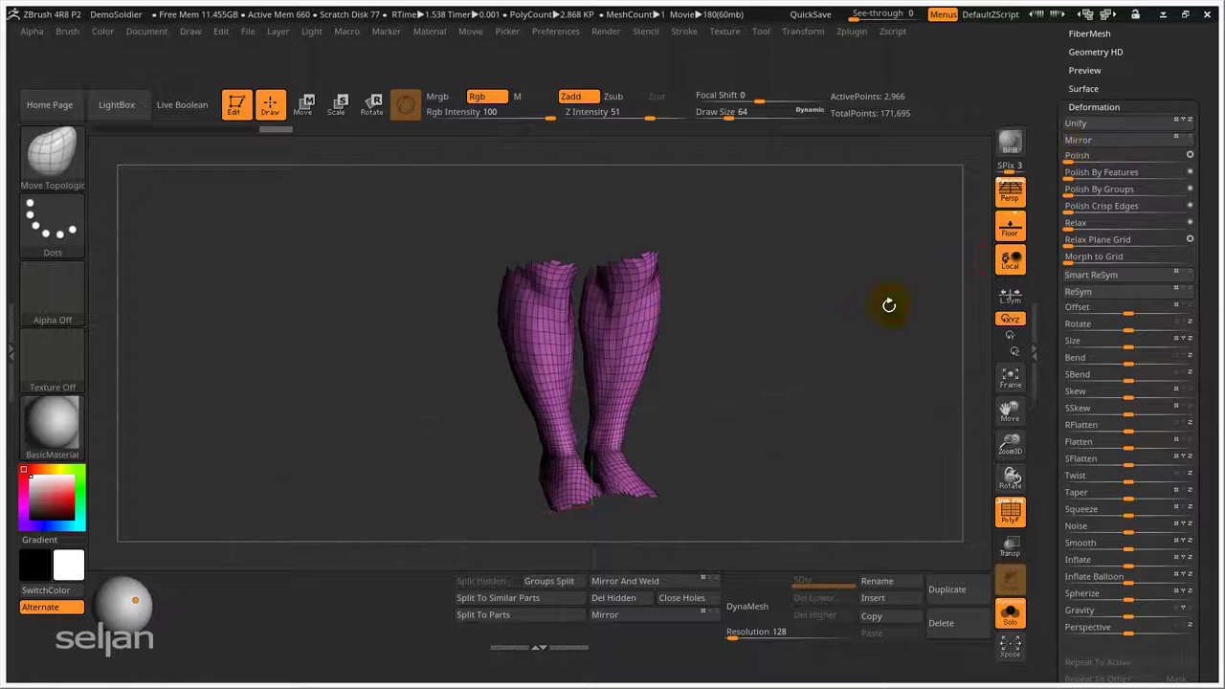
ctrl+right_drag(823, 397, 796, 301)
ctrl+right_drag(777, 397, 776, 342)
alt+right_drag(758, 417, 773, 289)
- Insert a Sphere3D as a new subtool below DemoSoldier4
drag(1052, 91, 1062, 260)
click(1089, 363)
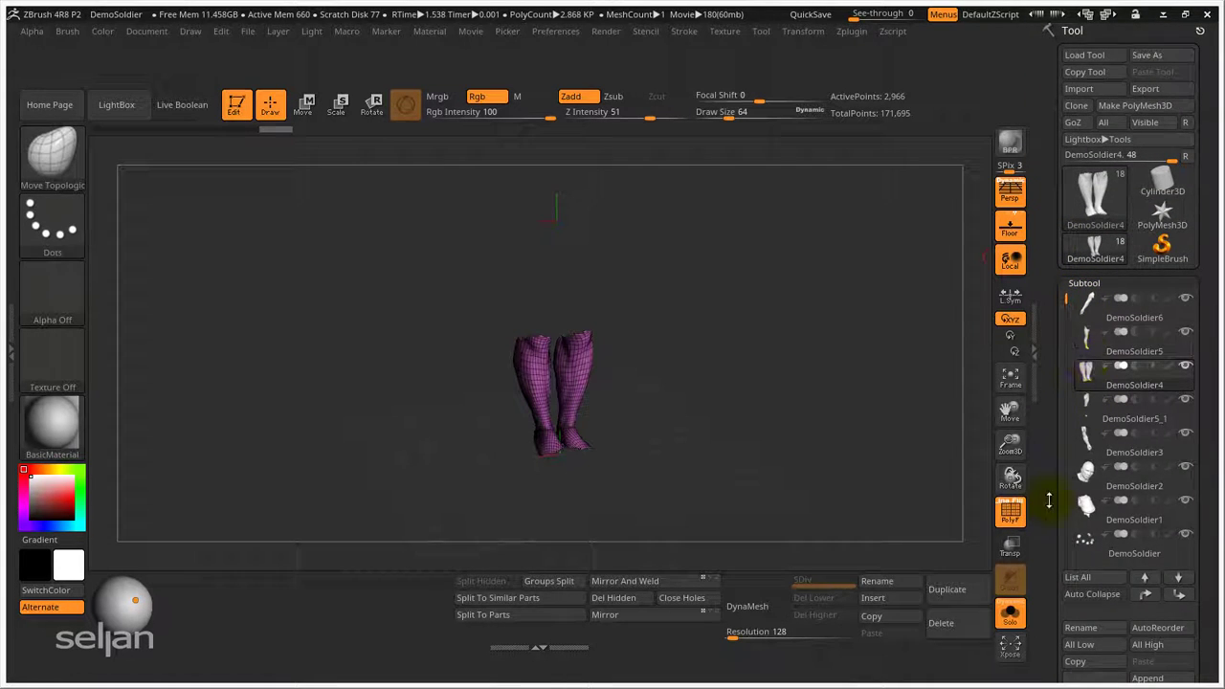
scroll(1053, 479, down, 5)
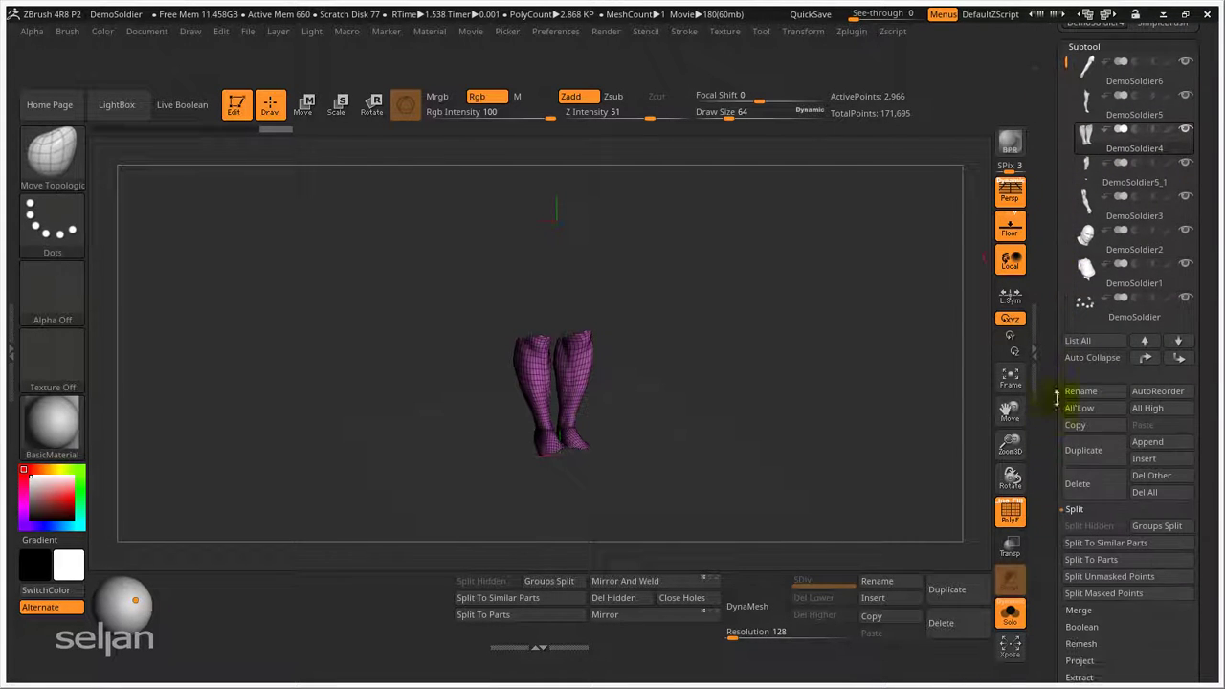
click(873, 597)
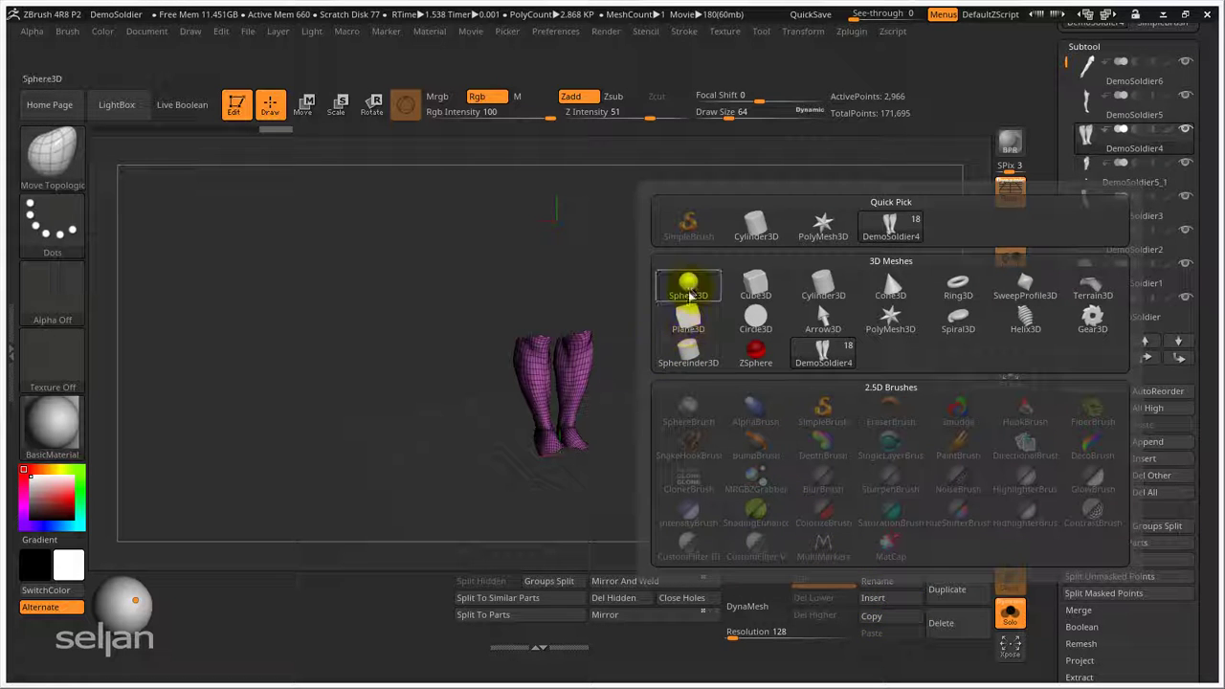
click(688, 287)
alt+drag(746, 330, 691, 345)
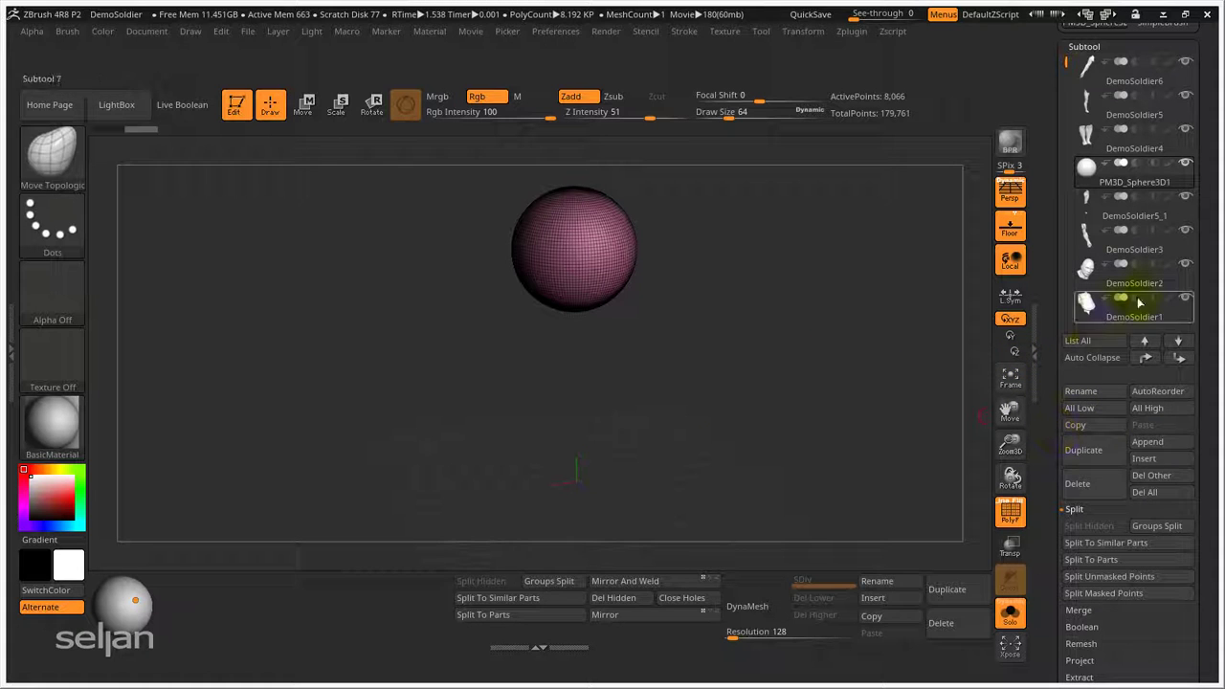
click(1165, 460)
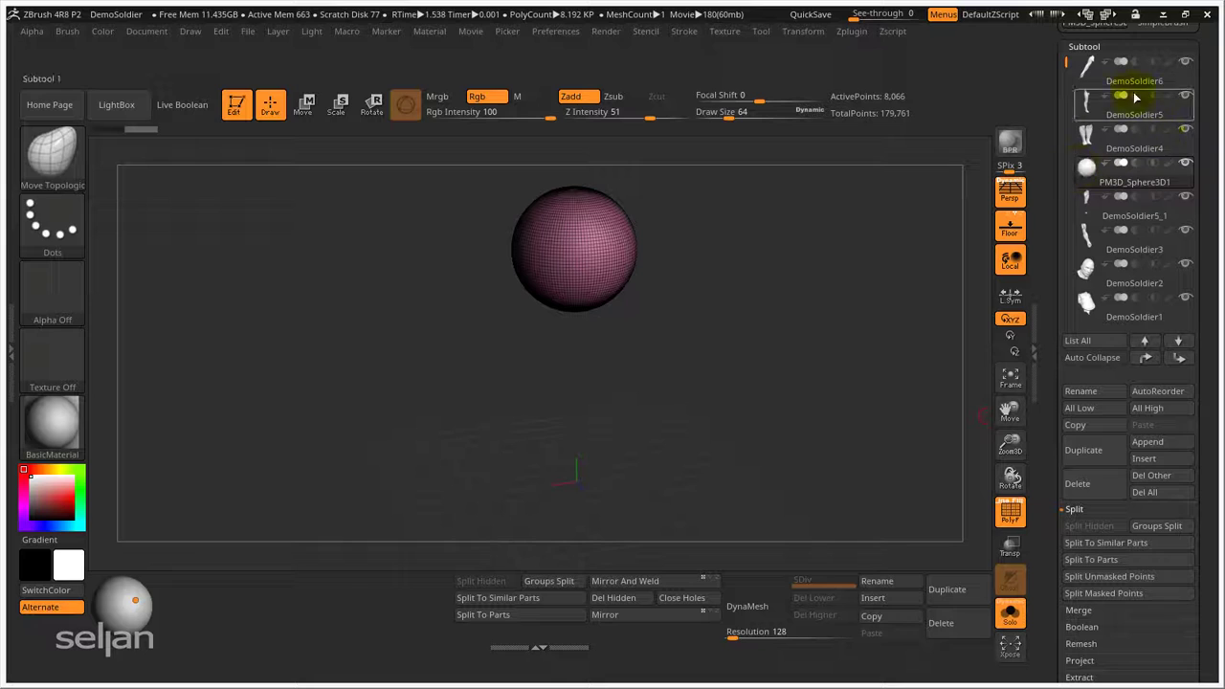
- Add the Unify and Polish deformation controls to the custom area, Unify below Mirror and Polish below Split To Parts
scroll(1054, 490, down, 10)
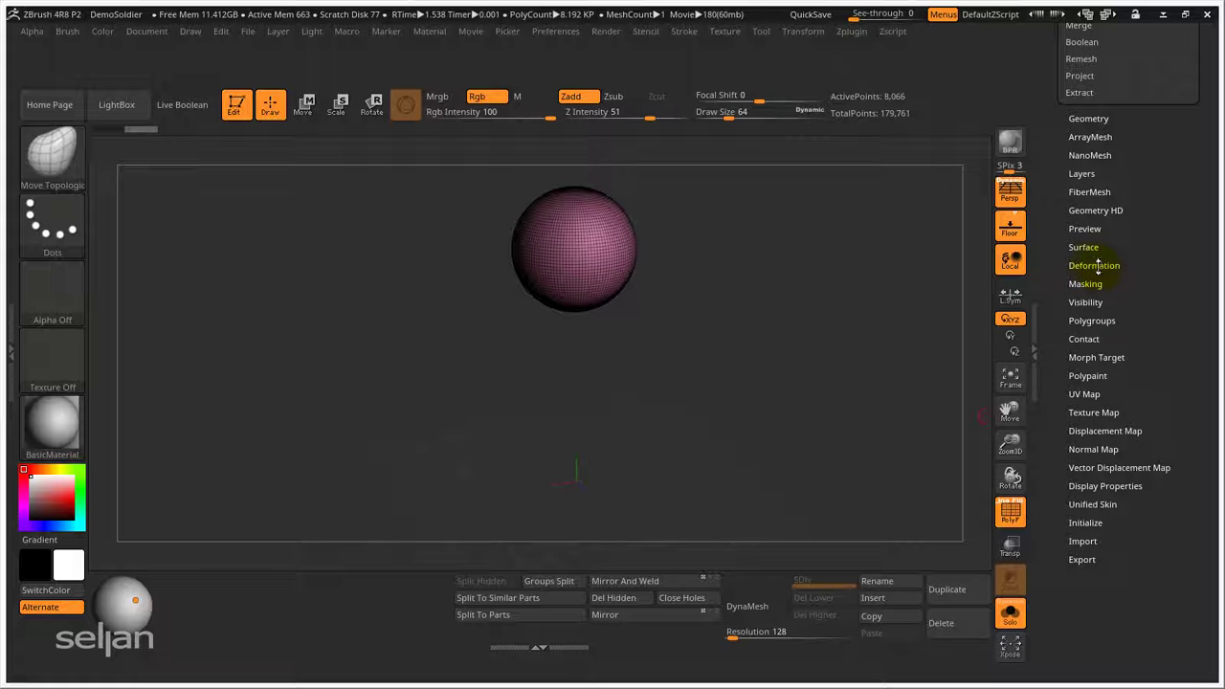
click(1095, 266)
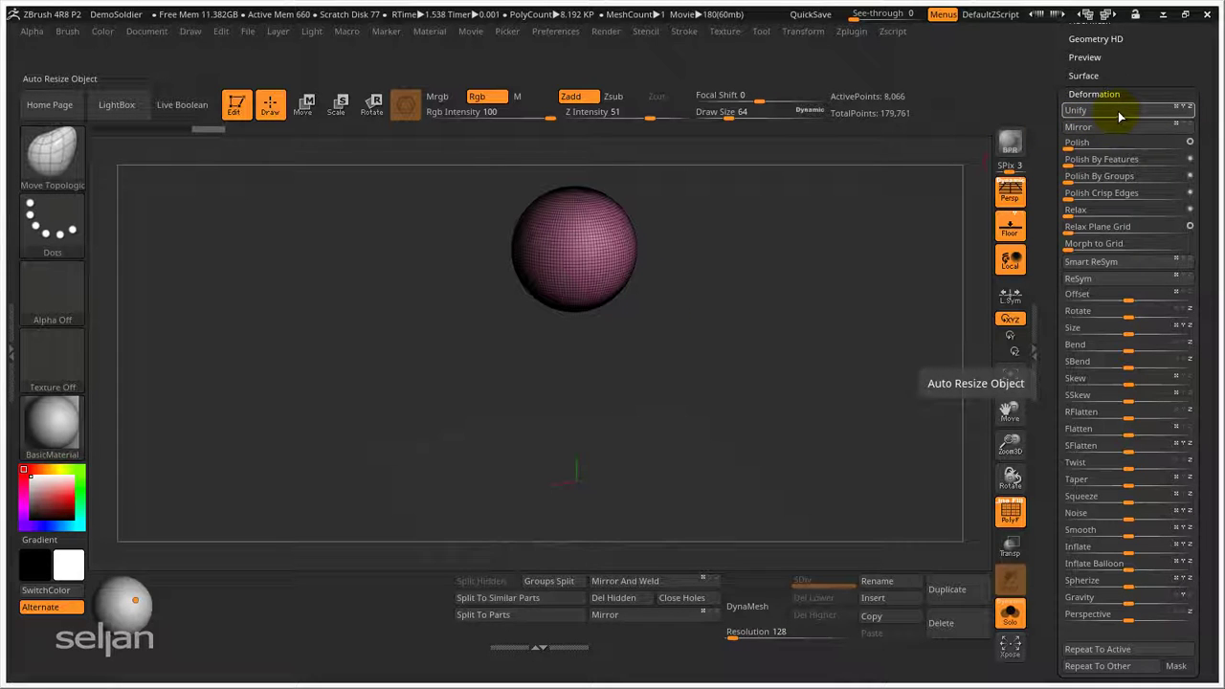
mouse_move(1111, 114)
ctrl+alt+mouse_down()
mouse_move(1119, 108)
mouse_move(903, 271)
mouse_move(706, 514)
mouse_move(660, 631)
ctrl+alt+mouse_up()
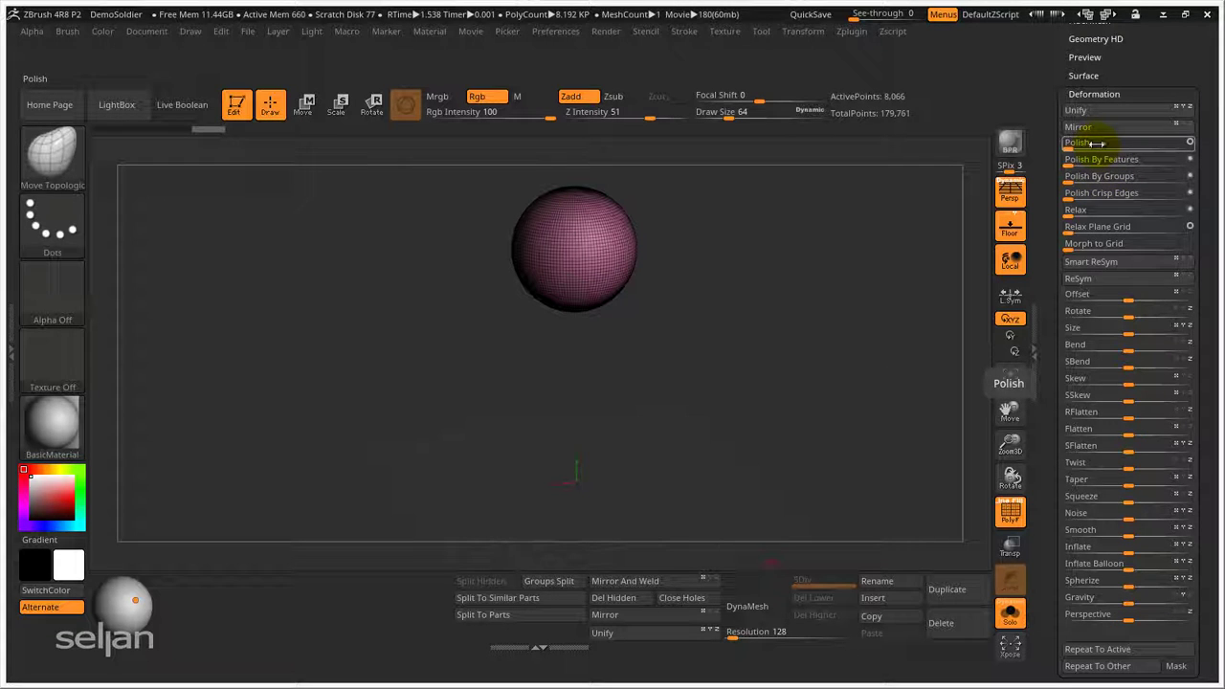
key(ctrl)
ctrl+alt+drag(1109, 144, 515, 631)
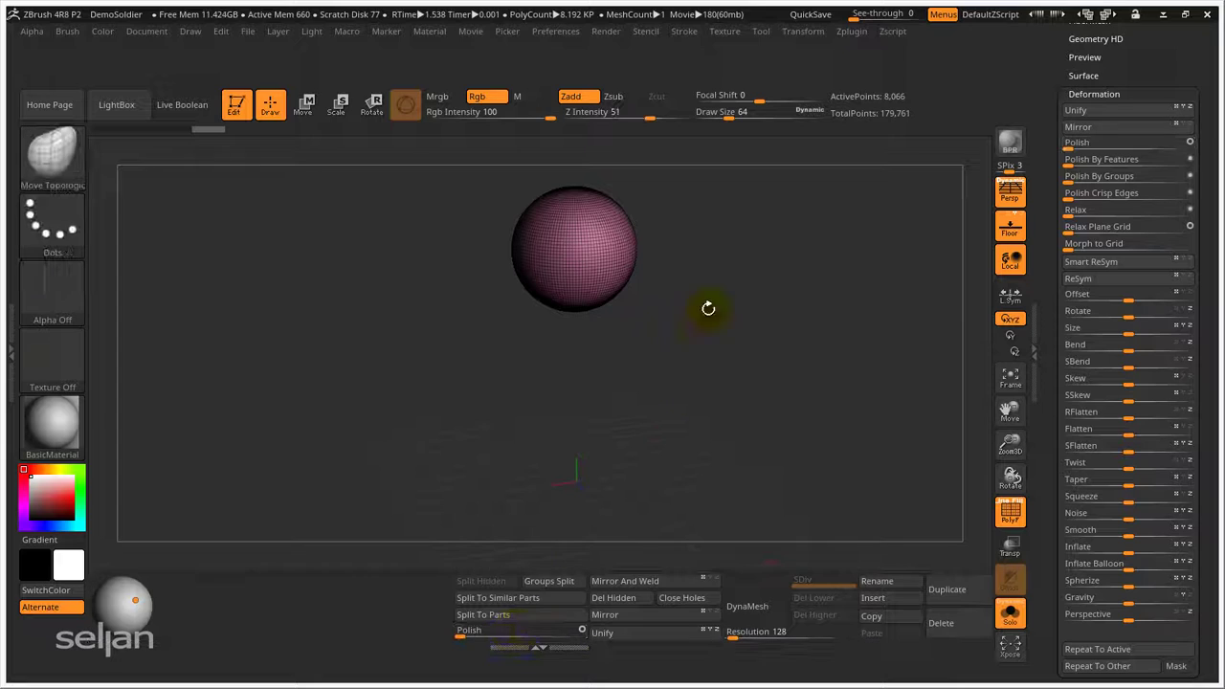
- Leave Solo mode, make the soldier's shirt the active subtool and isolate it with Solo
mouse_move(705, 306)
alt+mouse_down()
mouse_move(712, 411)
mouse_move(711, 369)
mouse_move(679, 506)
mouse_move(653, 421)
alt+mouse_up()
click(1015, 622)
alt+right_drag(657, 370, 791, 577)
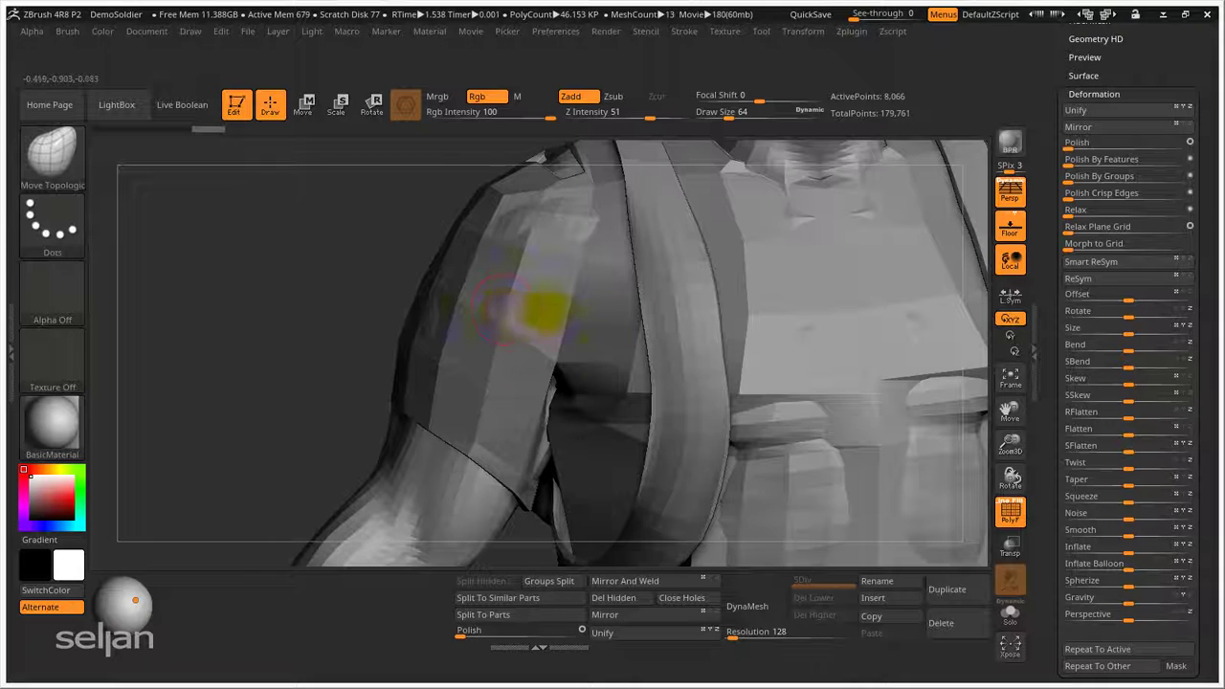
alt+click(495, 321)
key(f)
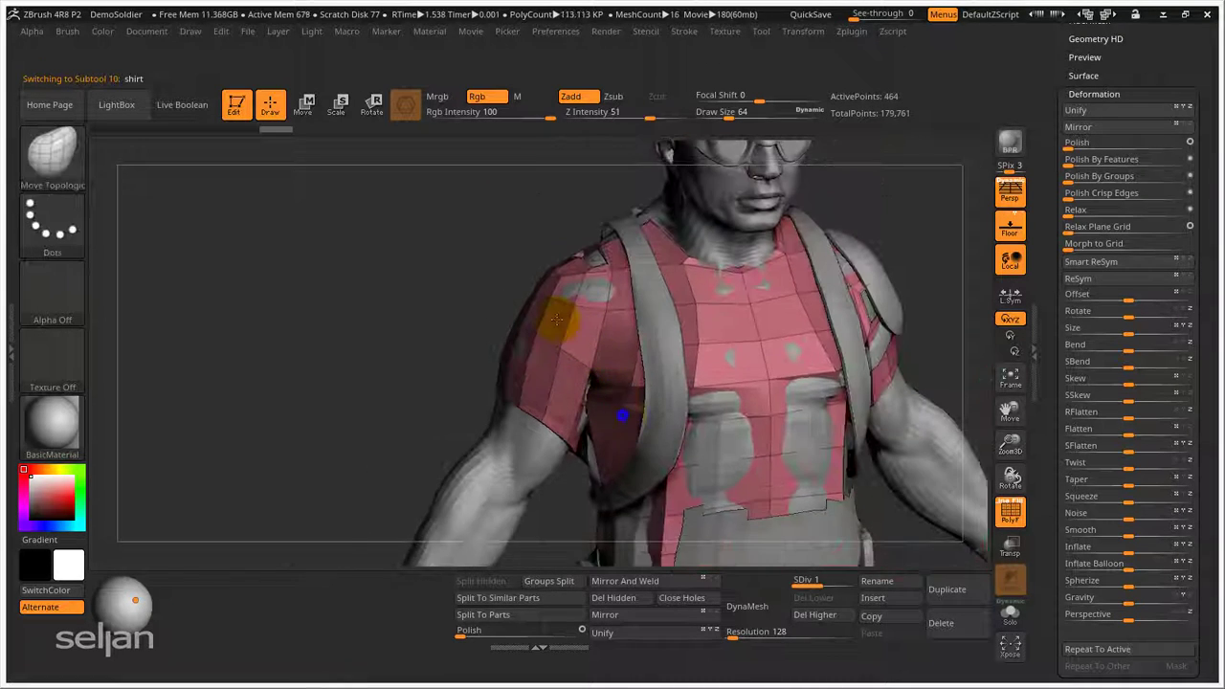
click(1011, 617)
drag(814, 424, 724, 500)
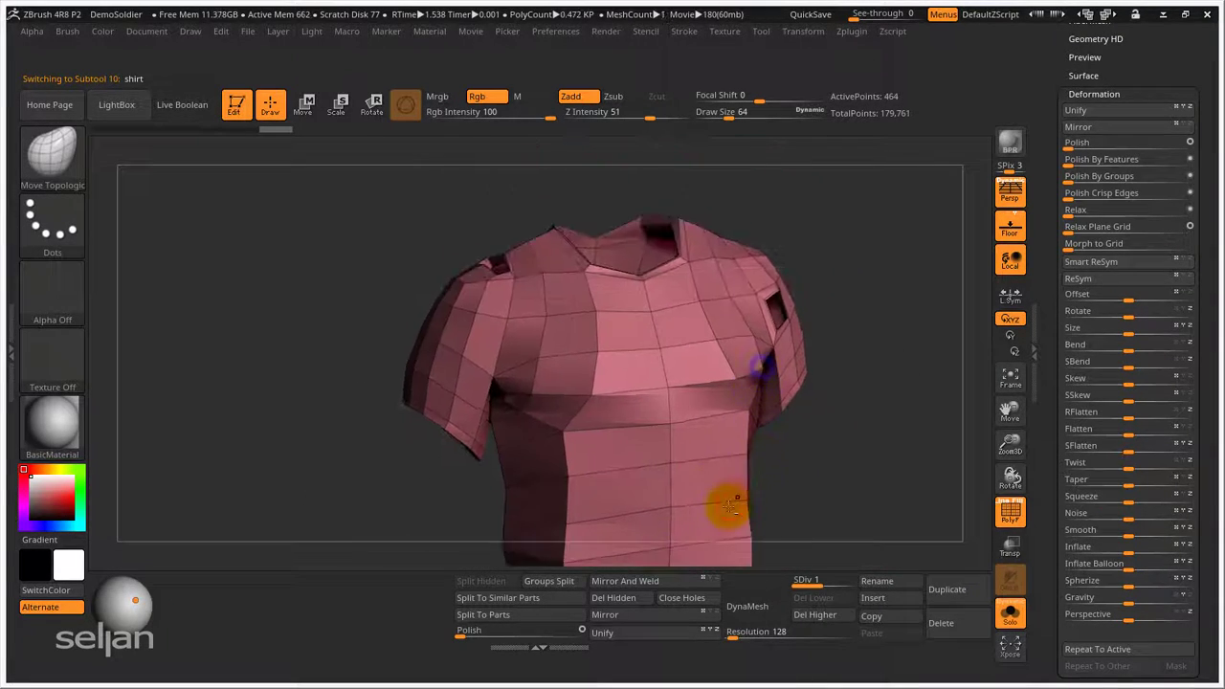
- Smooth the shirt with two passes of the Polish slider in the custom area and inspect it
click(466, 631)
drag(466, 631, 547, 629)
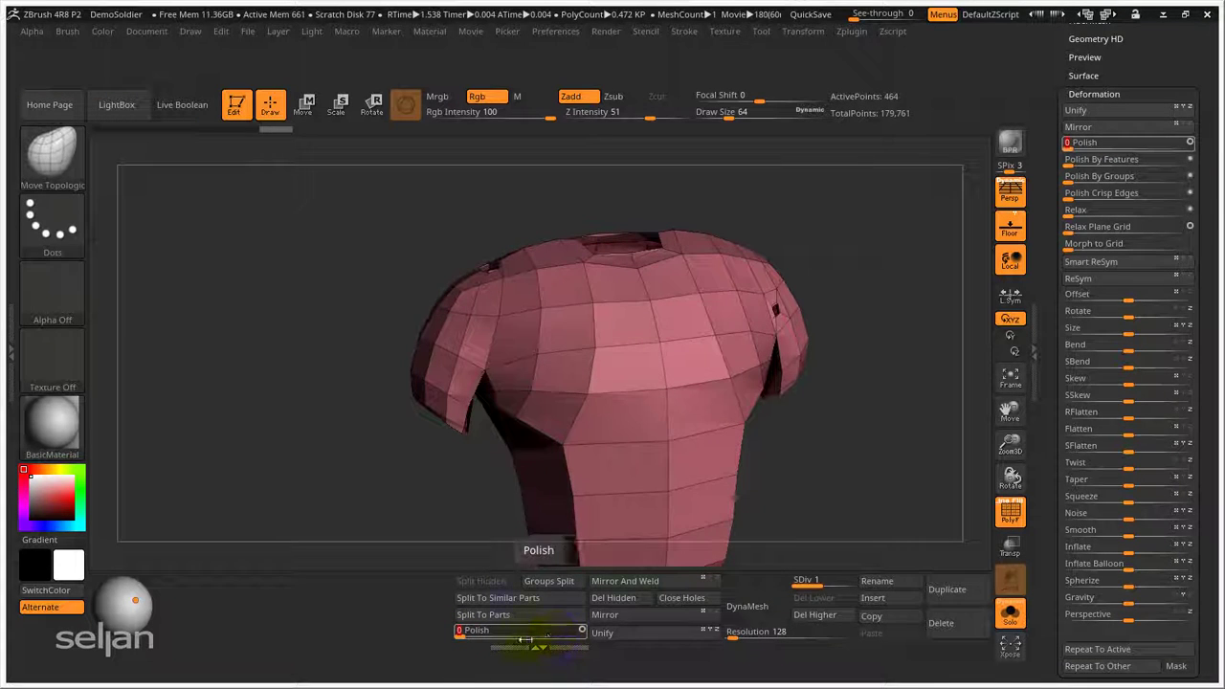
drag(470, 629, 536, 633)
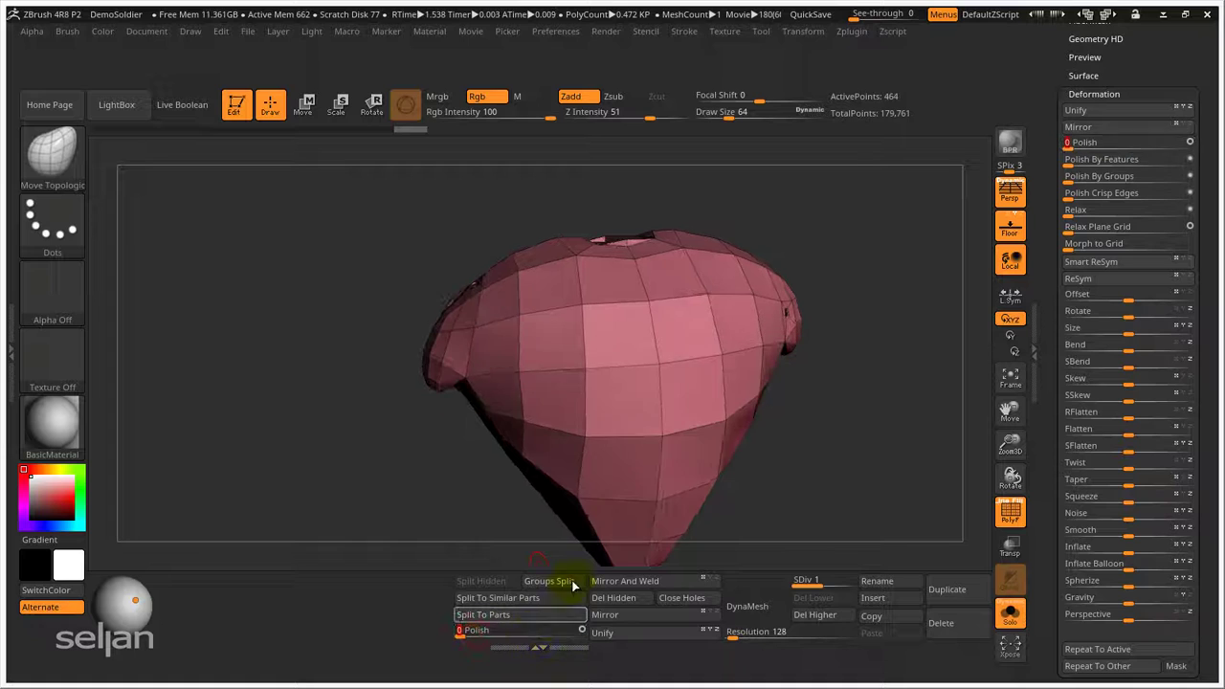
drag(697, 364, 621, 438)
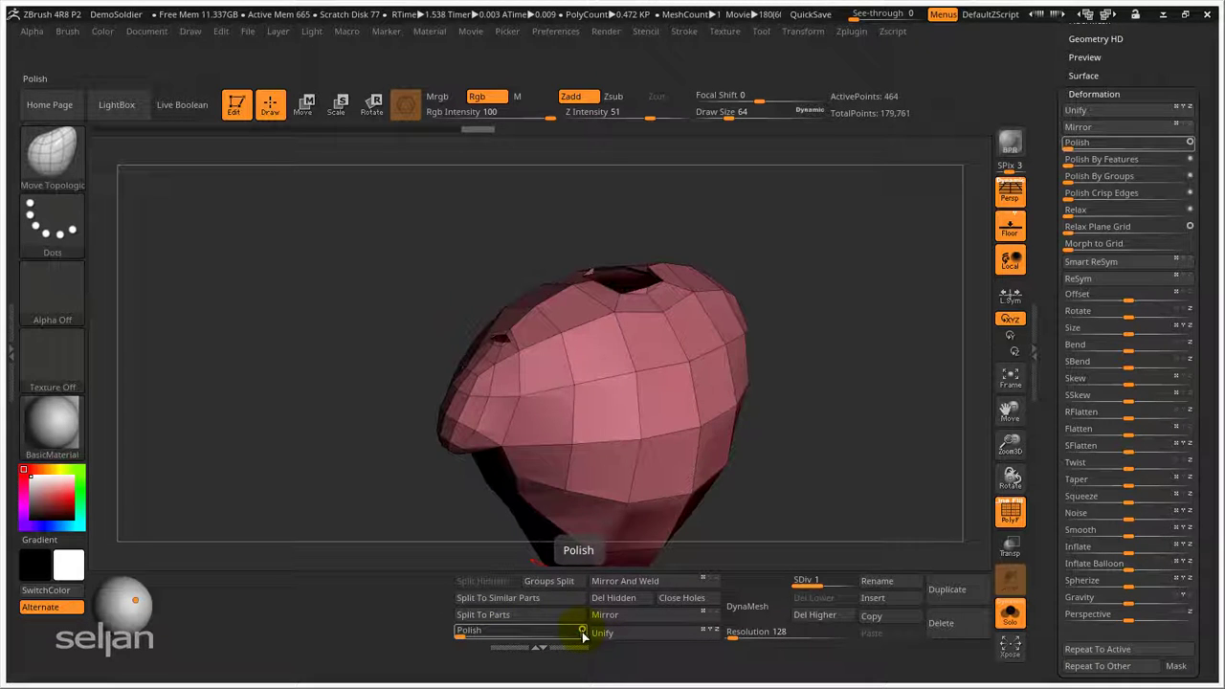
- Toggle the Polish slider's circle option to its filled-dot mode, polish the shirt twice more and inspect it
click(572, 582)
drag(466, 635, 561, 635)
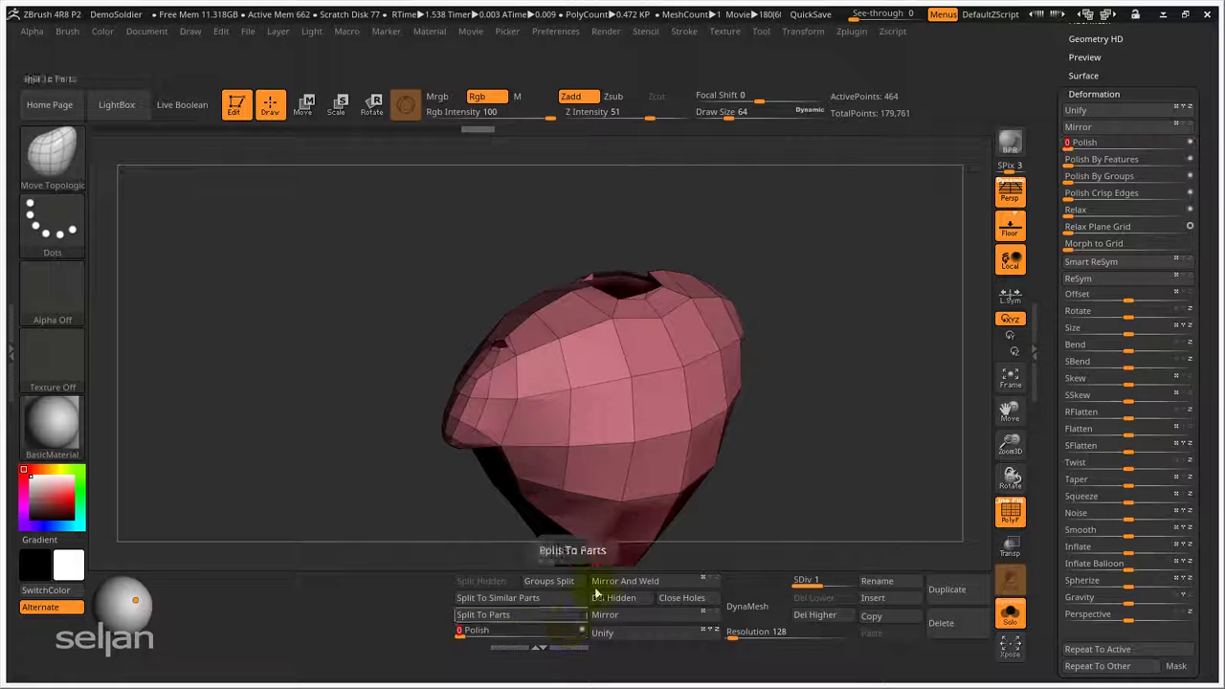
drag(460, 634, 561, 635)
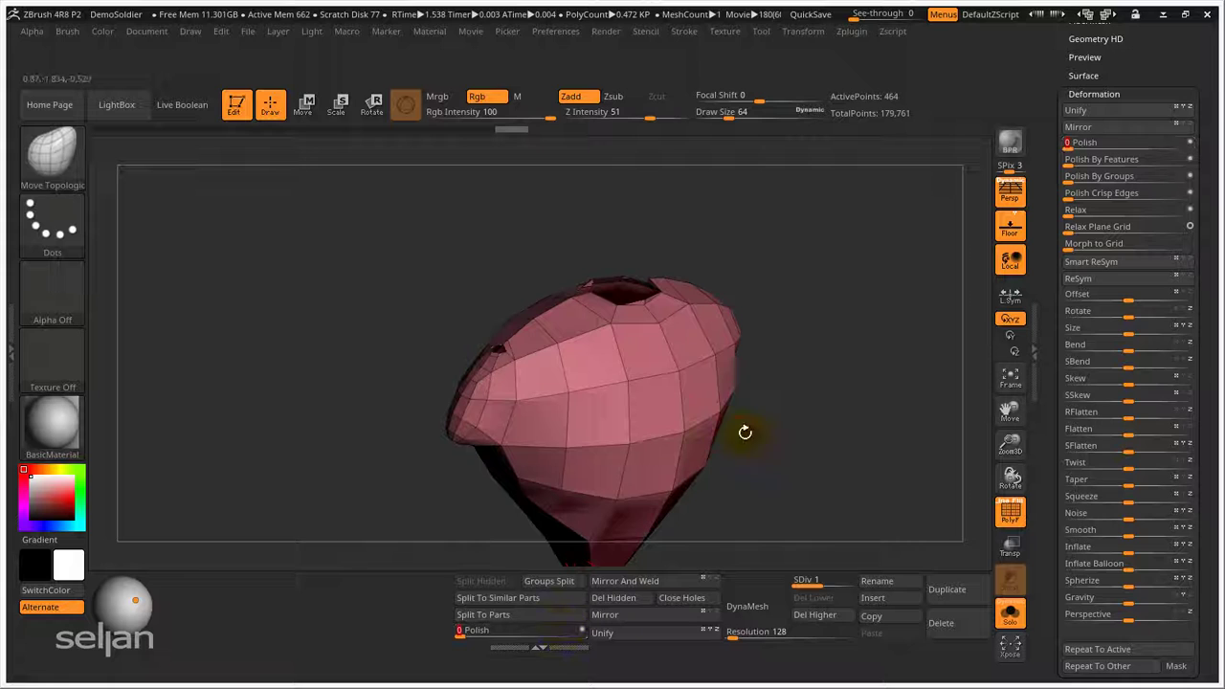
drag(744, 432, 734, 390)
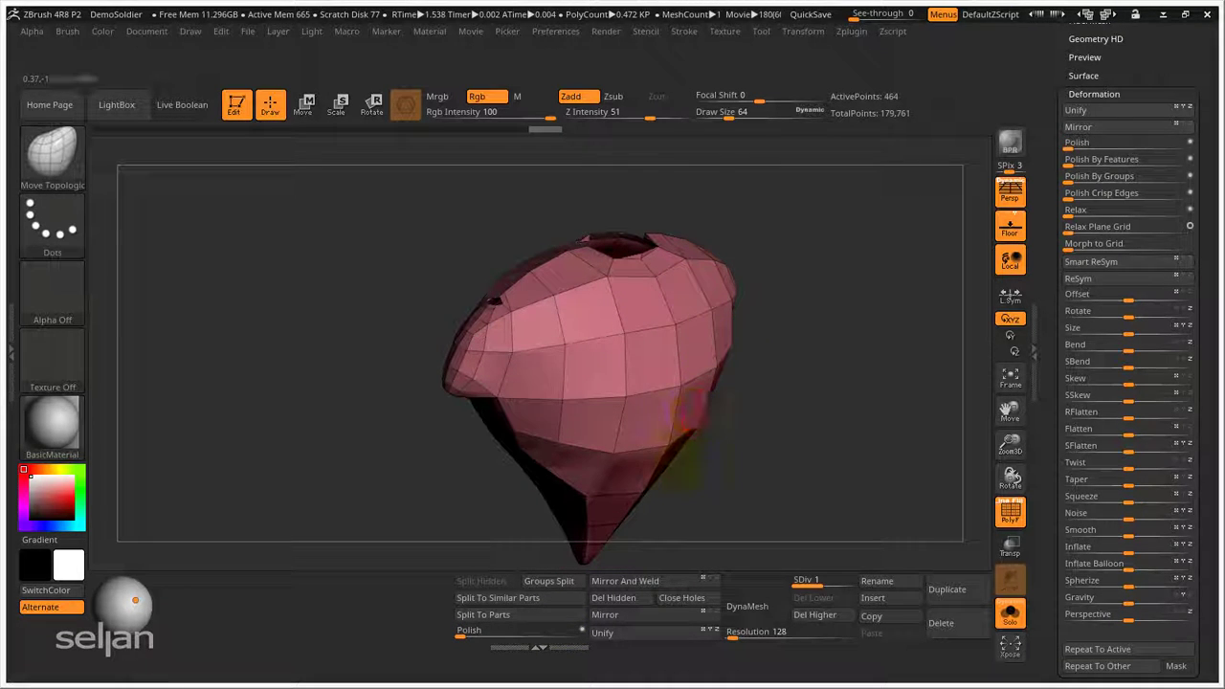
- Add the ZRemesher button and the KeepGroups option to the custom area beside the Split controls, KeepGroups below ZRemesher
drag(754, 427, 754, 394)
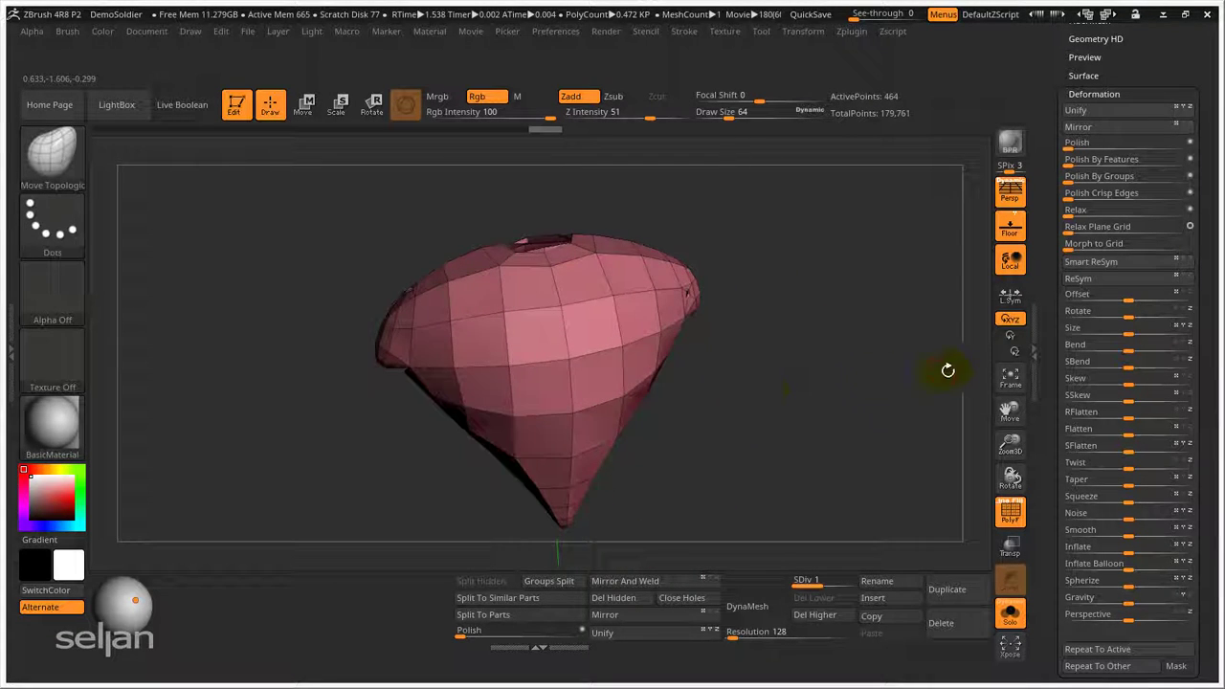
drag(1051, 428, 1053, 507)
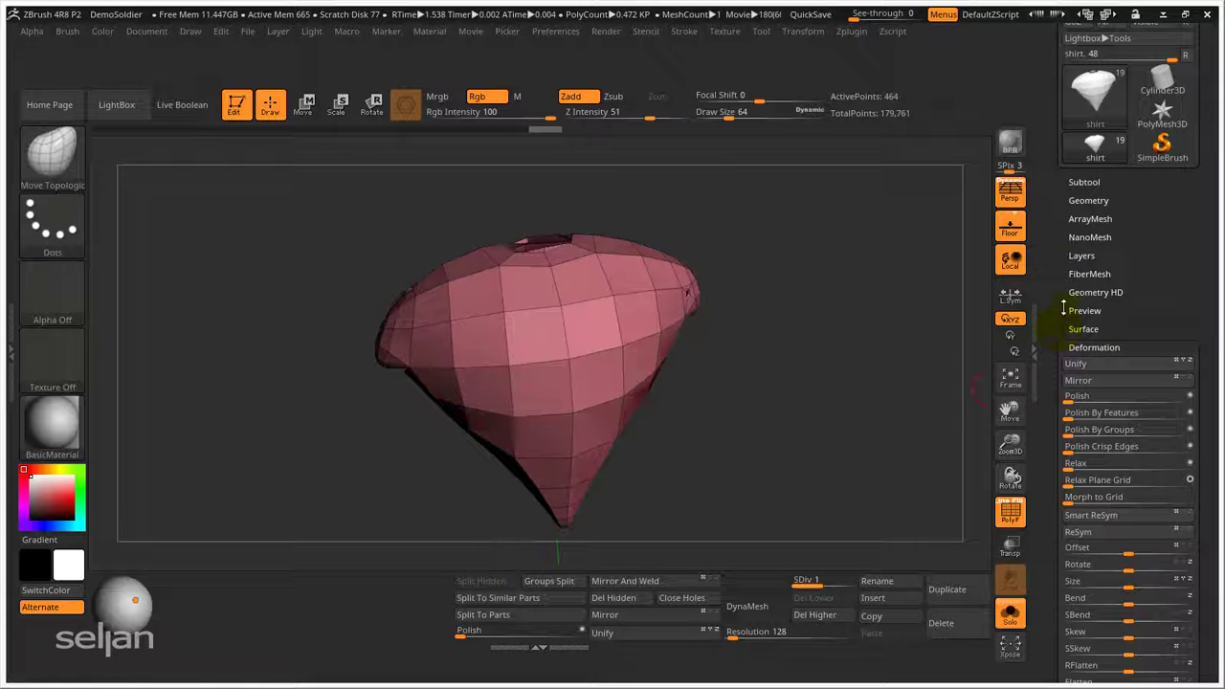
scroll(1053, 310, up, 2)
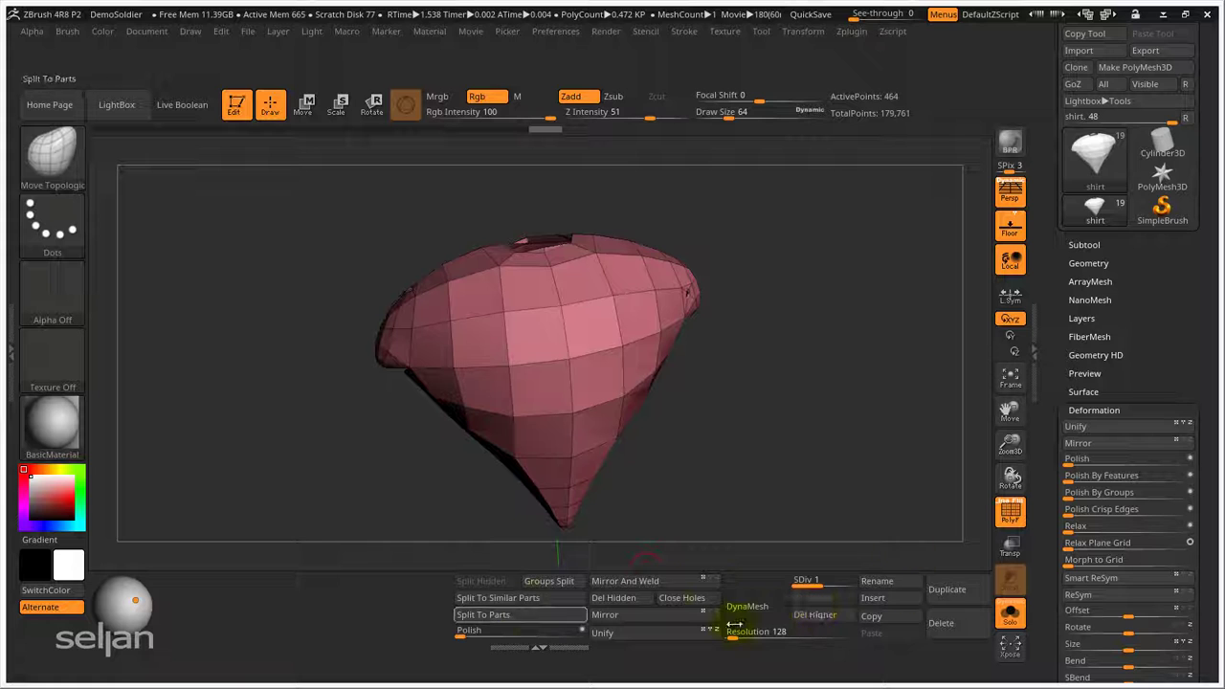
click(1089, 262)
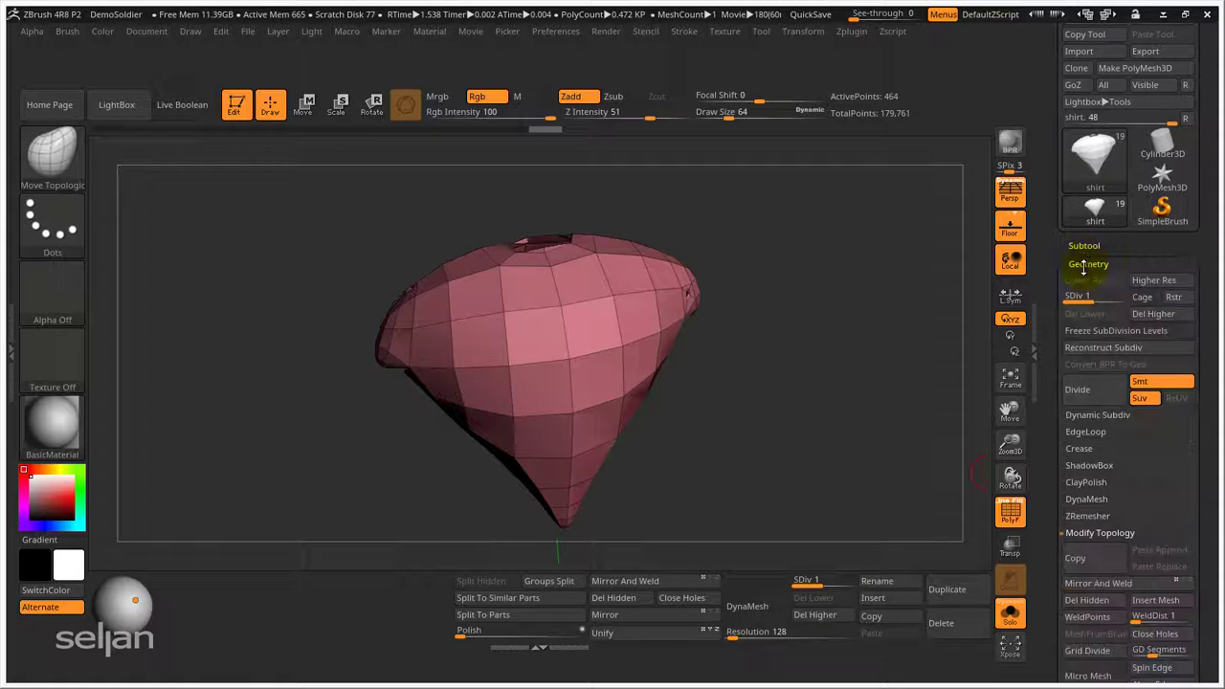
drag(1047, 386, 1049, 309)
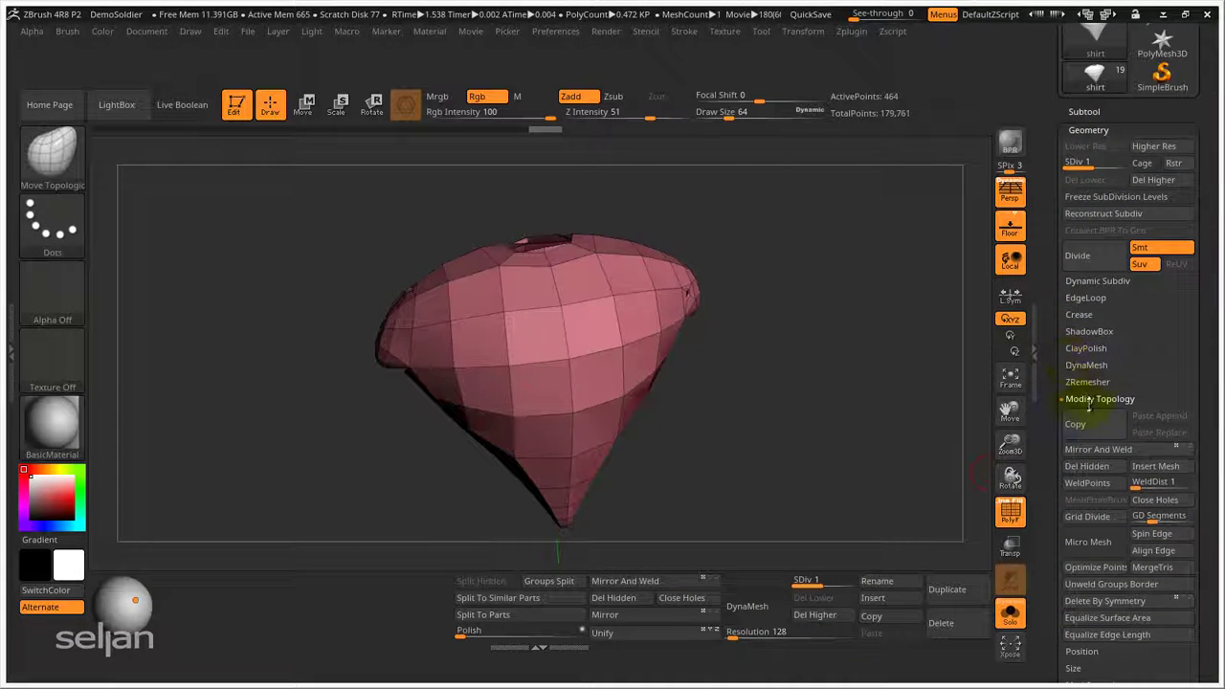
click(1086, 383)
drag(1048, 438, 1071, 381)
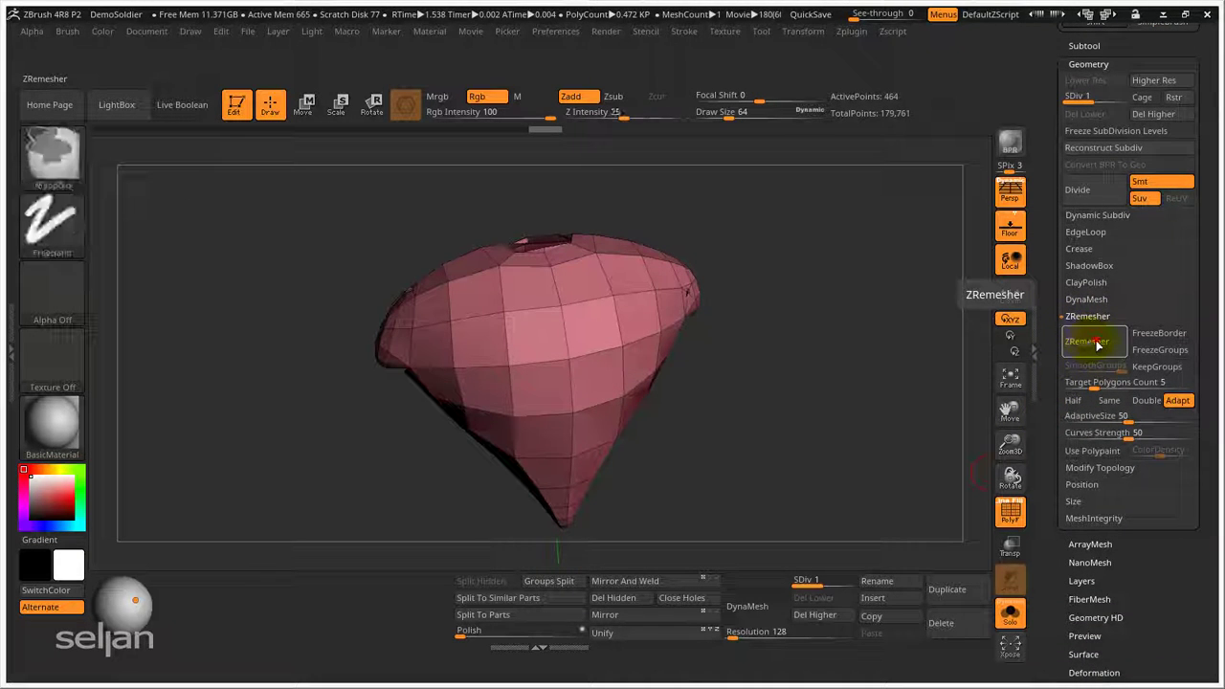
mouse_move(1085, 347)
ctrl+alt+mouse_down()
mouse_move(738, 460)
mouse_move(450, 586)
mouse_move(393, 586)
mouse_move(412, 592)
ctrl+alt+mouse_up()
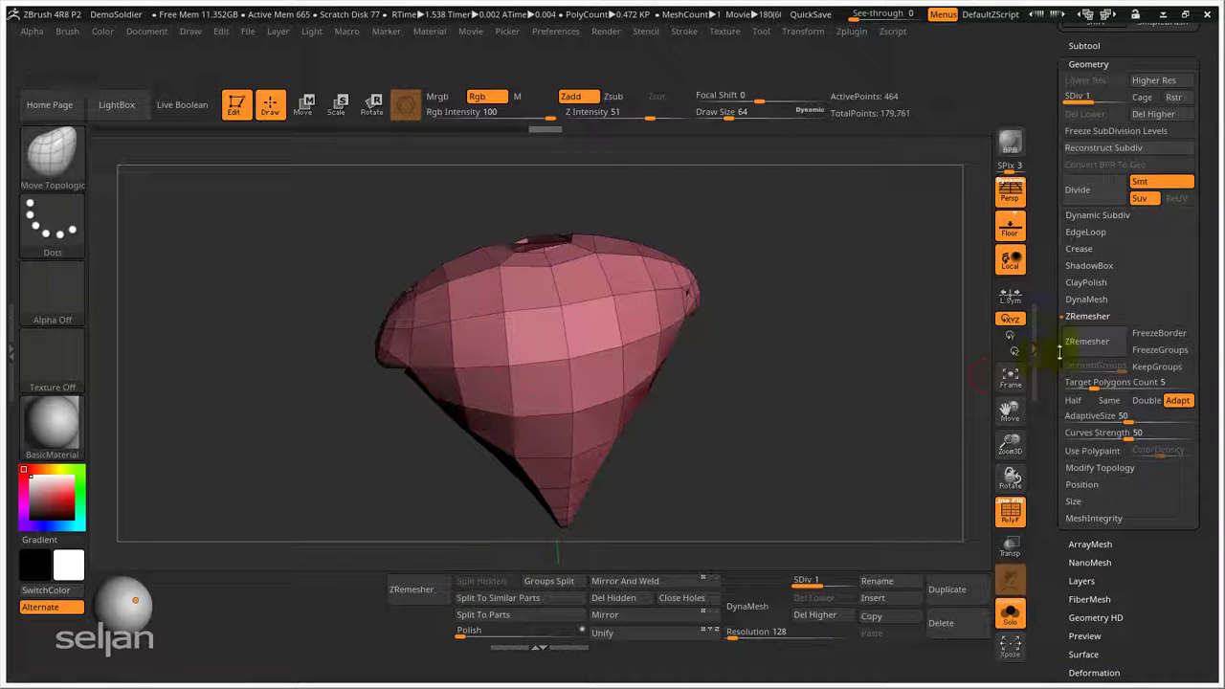
key(ctrl+alt)
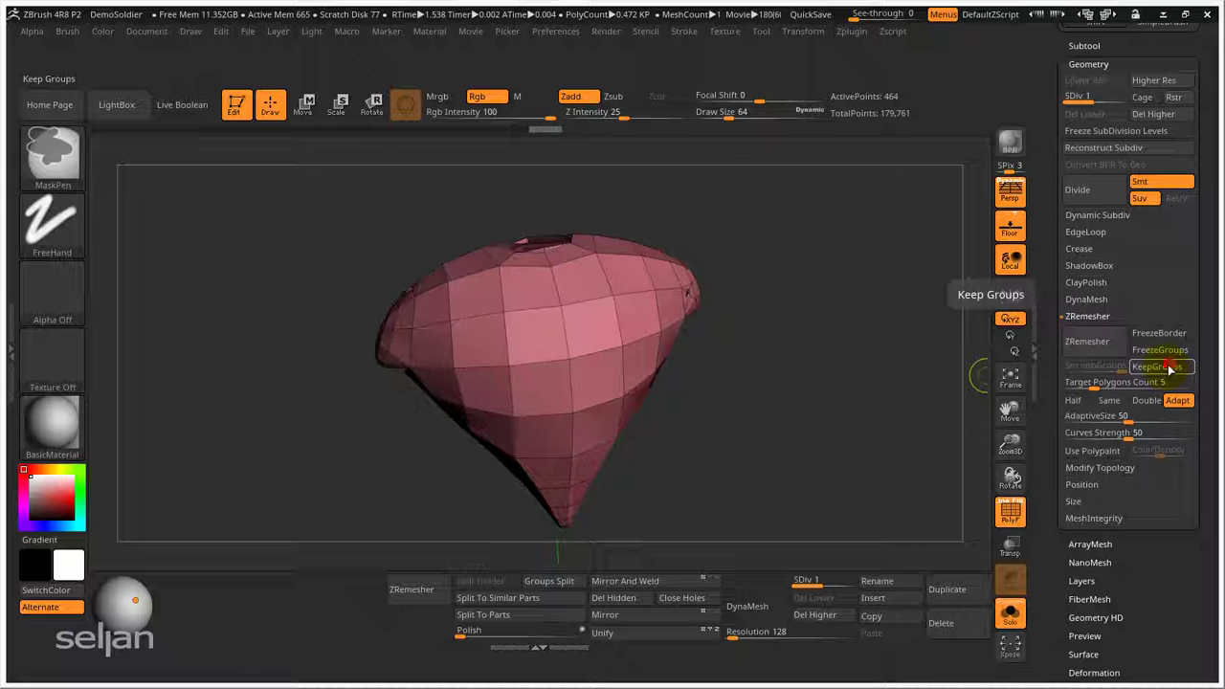
mouse_move(1169, 369)
ctrl+alt+mouse_down()
mouse_move(579, 536)
mouse_move(414, 614)
ctrl+alt+mouse_up()
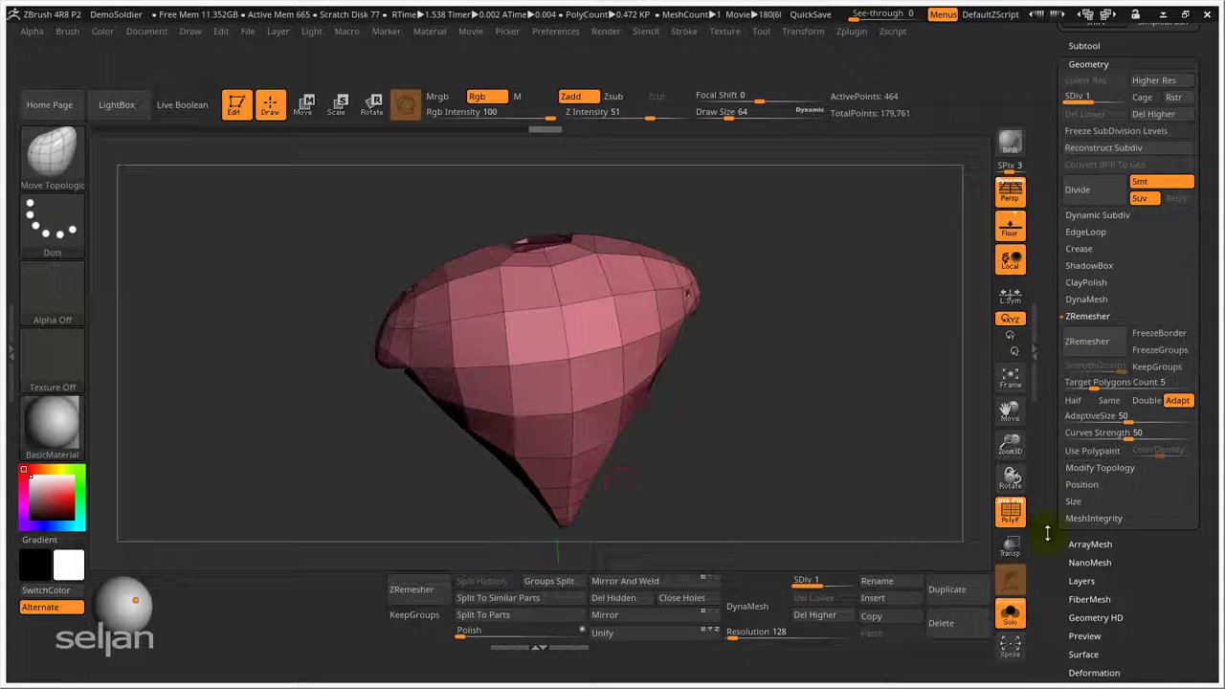
- Leave Solo mode, make the shoulderGuard the active subtool and frame it closely
click(1008, 613)
ctrl+right_drag(869, 501, 713, 337)
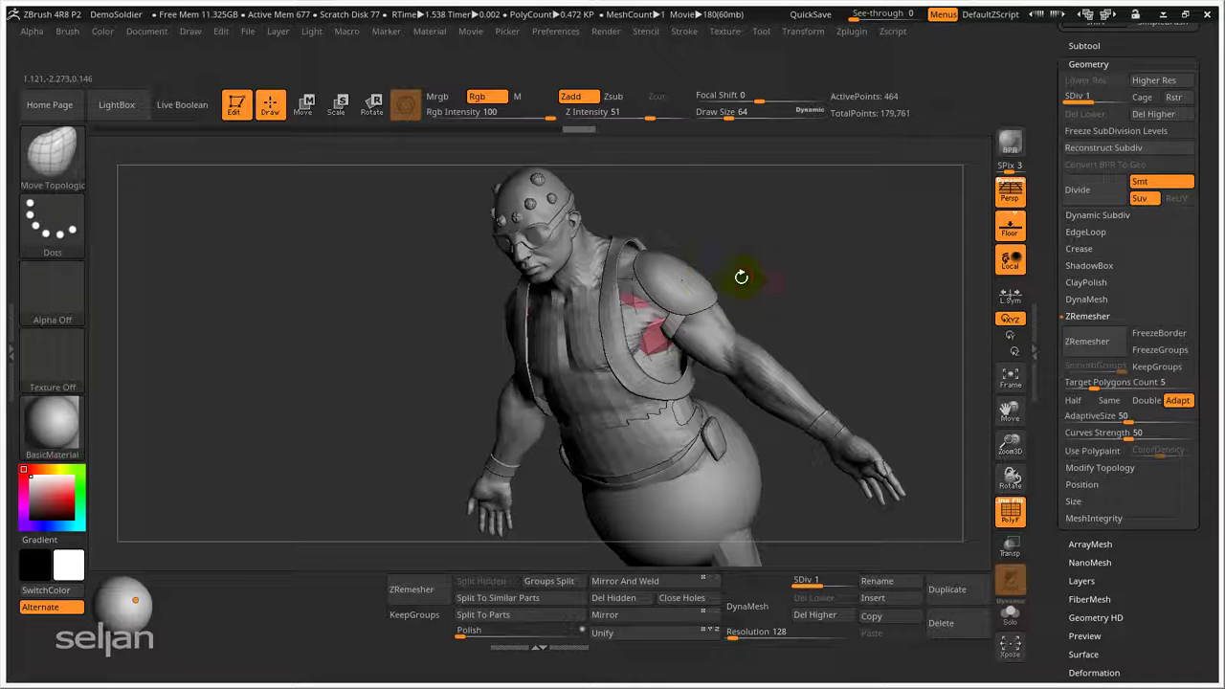
key(n)
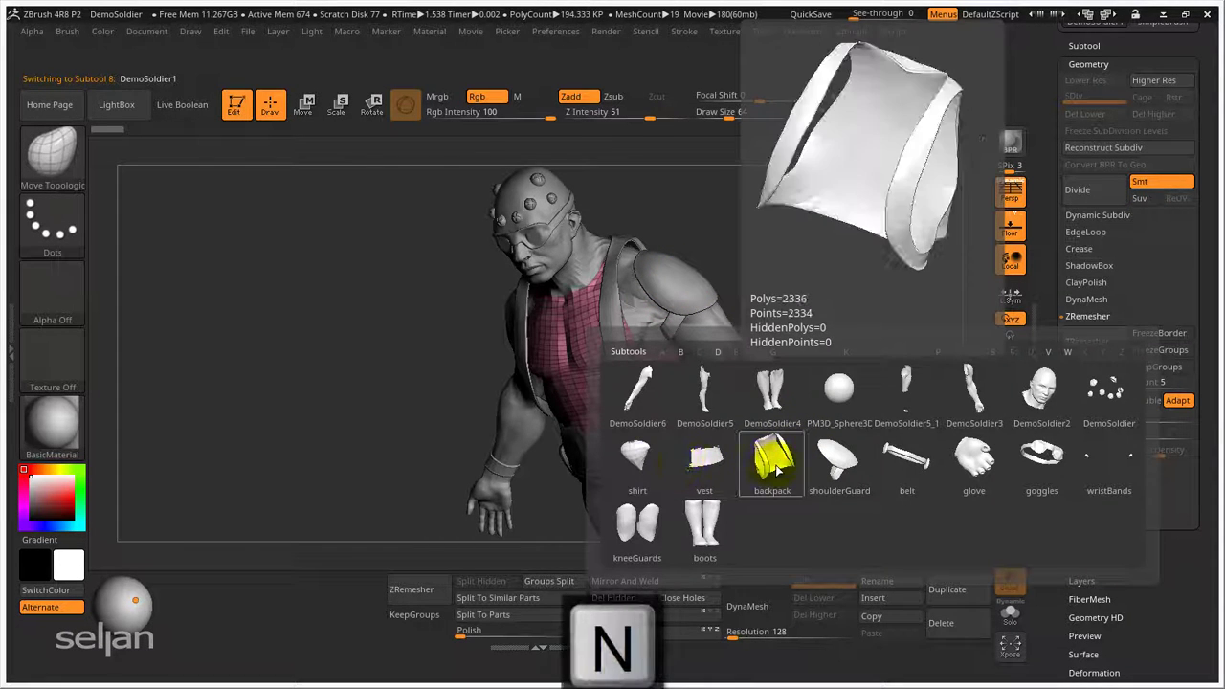
click(836, 467)
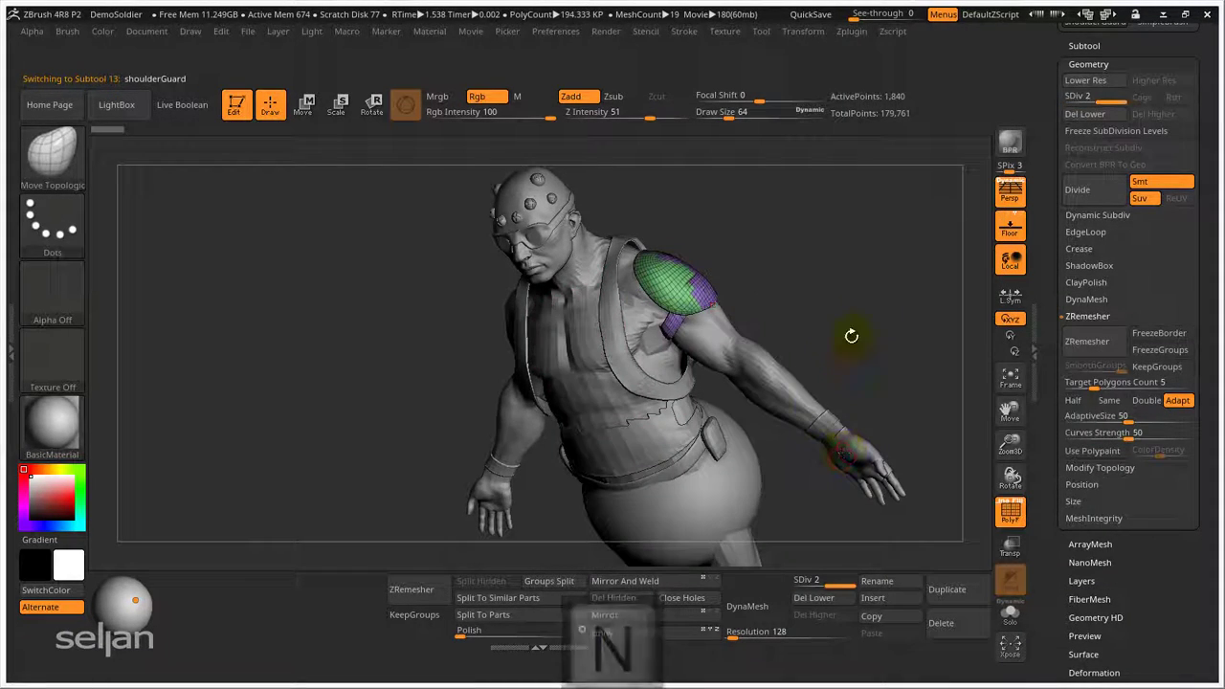
ctrl+right_drag(771, 383, 826, 460)
right_drag(813, 402, 842, 383)
alt+right_drag(861, 342, 825, 358)
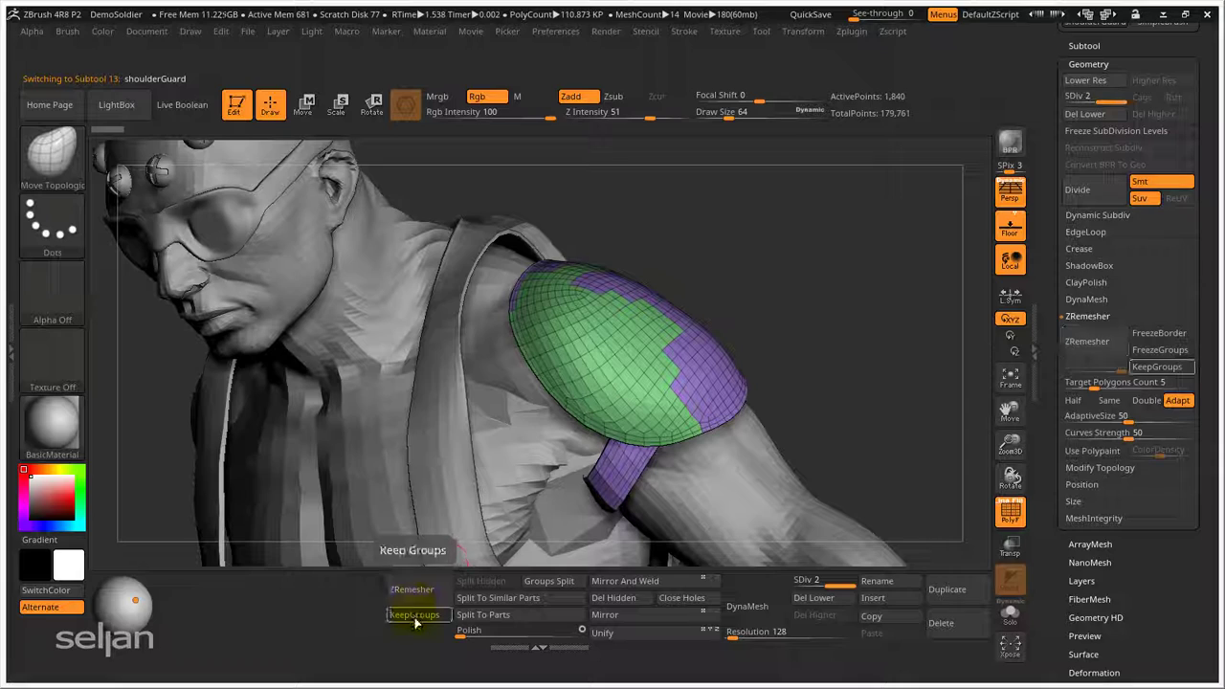
- Turn on KeepGroups in the custom area and inspect the shoulder guard's polygroup borders
click(414, 619)
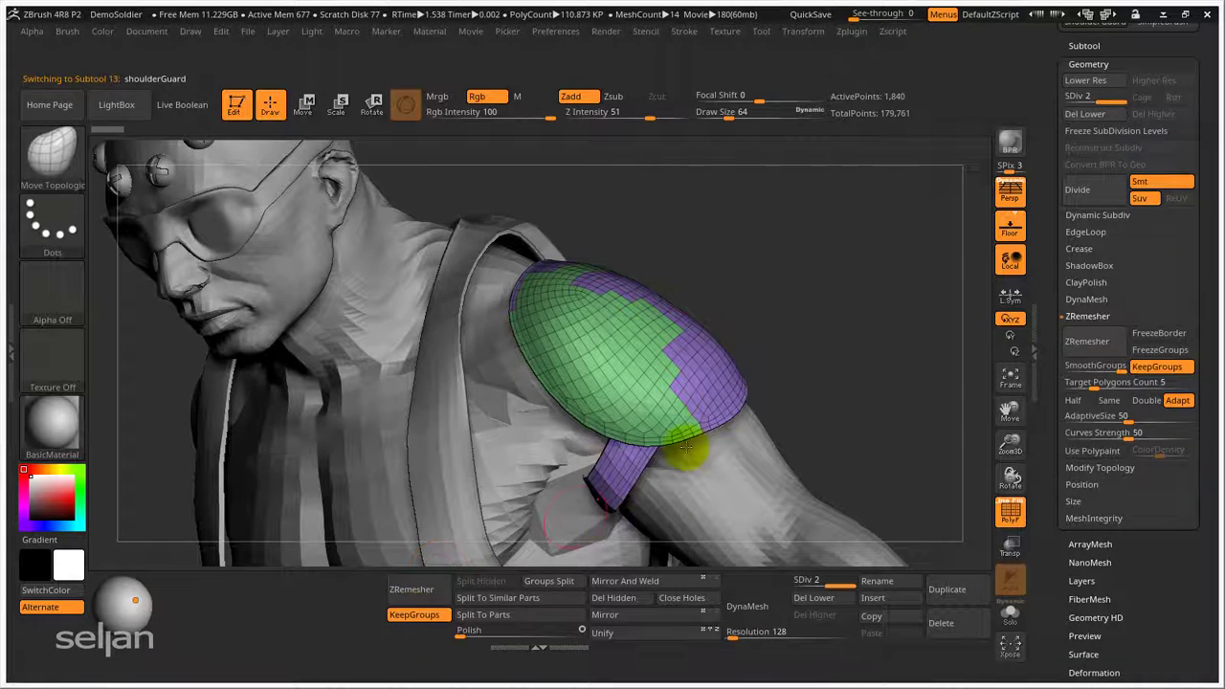
right_drag(706, 329, 682, 392)
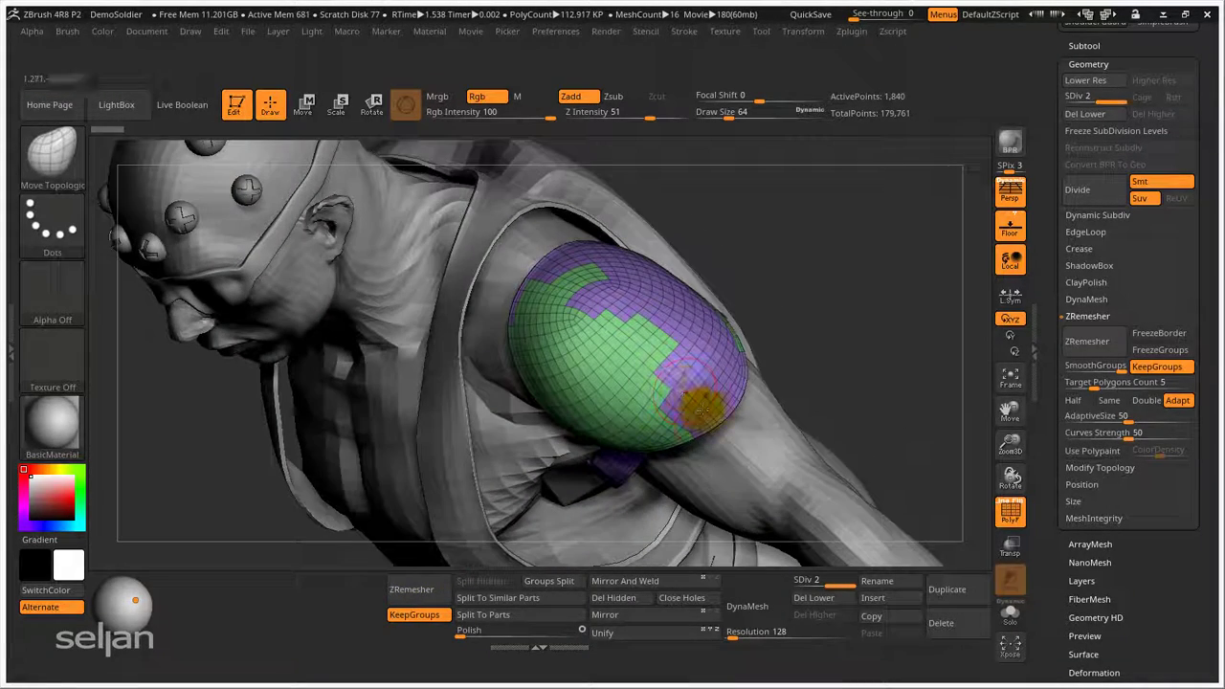
mouse_move(687, 395)
mouse_down()
mouse_move(637, 330)
mouse_move(660, 358)
mouse_move(725, 373)
mouse_move(692, 392)
mouse_move(657, 363)
mouse_move(660, 349)
mouse_up()
drag(774, 334, 782, 303)
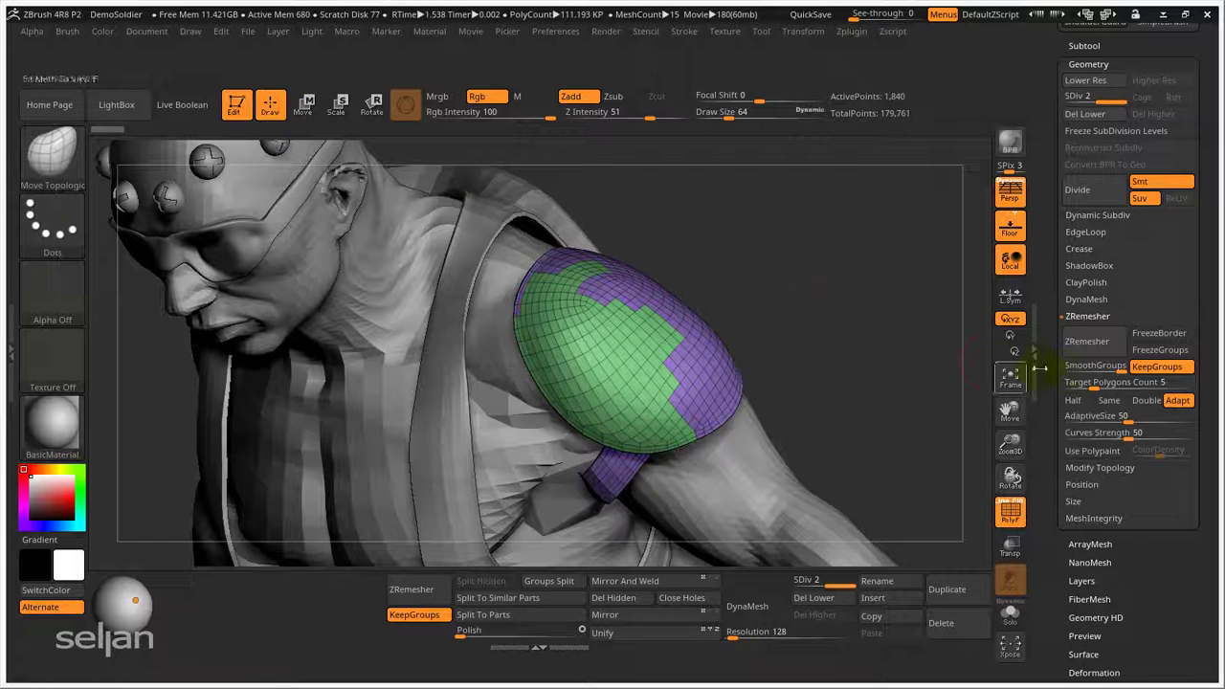
- Set ZRemesher's Target Polygons Count to 0.77629 and add its slider to the custom area below KeepGroups
ctrl+click(1106, 385)
mouse_move(1091, 385)
ctrl+alt+mouse_down()
mouse_move(635, 451)
mouse_move(355, 619)
mouse_move(364, 630)
mouse_move(329, 638)
ctrl+alt+mouse_up()
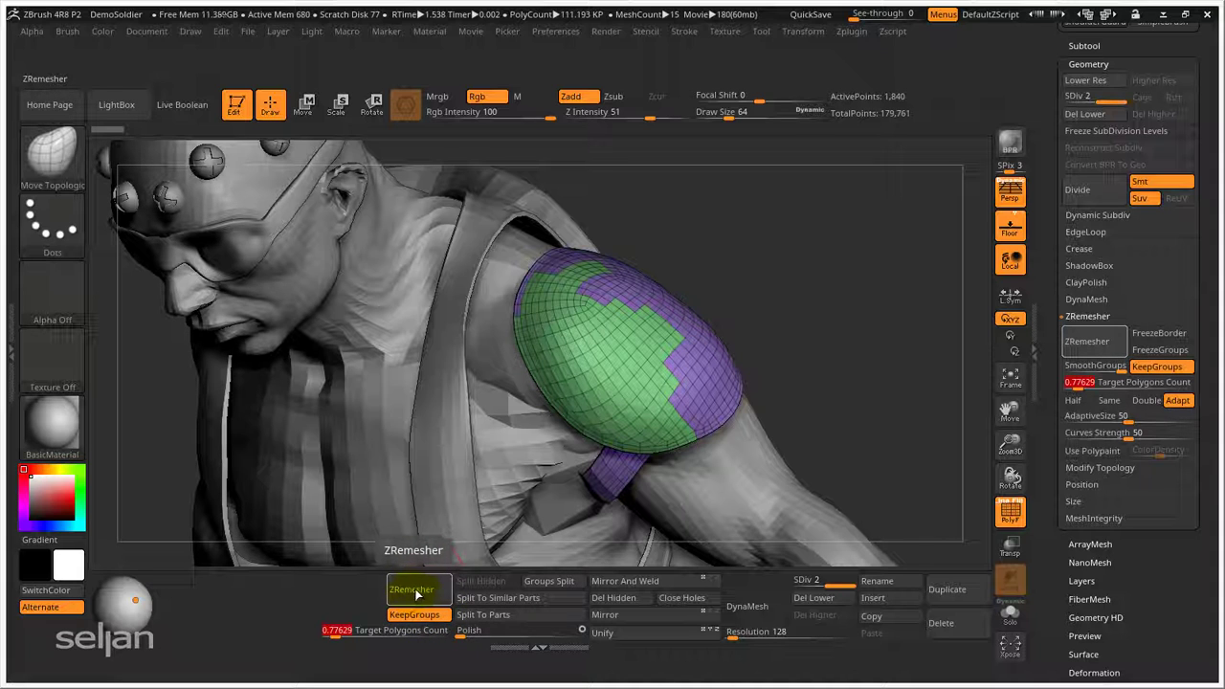
- Remesh the shoulder guard with ZRemesher and inspect its new topology and polygroup borders from several angles
click(416, 592)
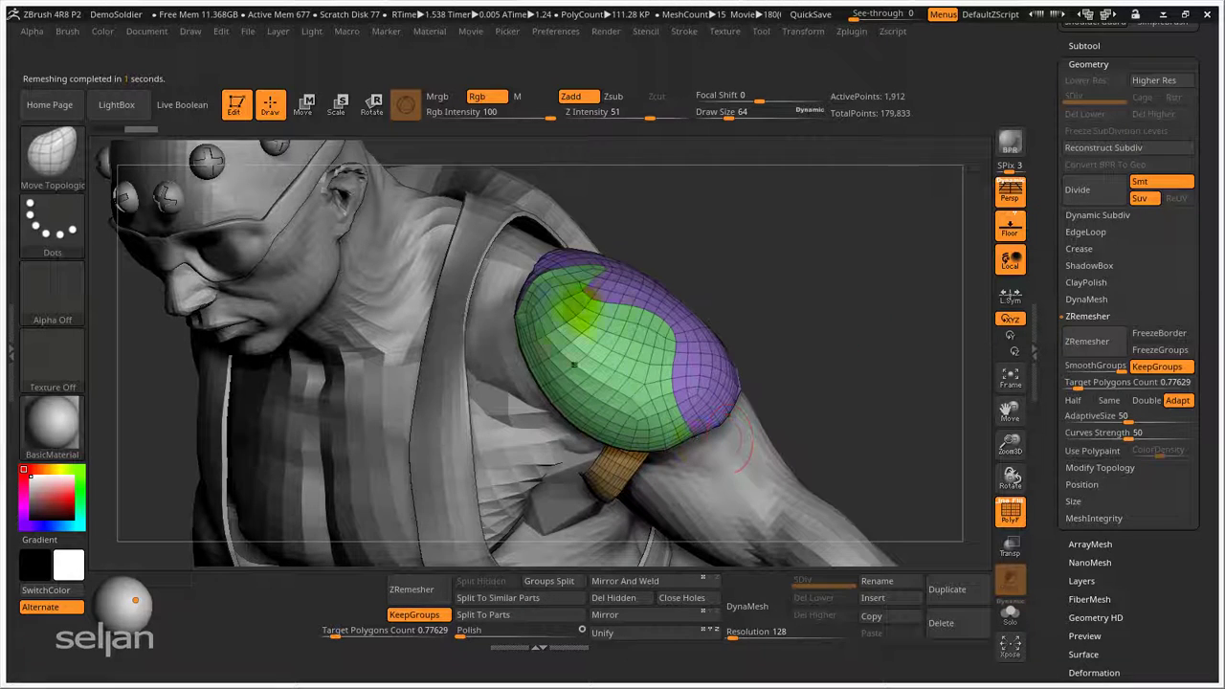
drag(823, 317, 811, 345)
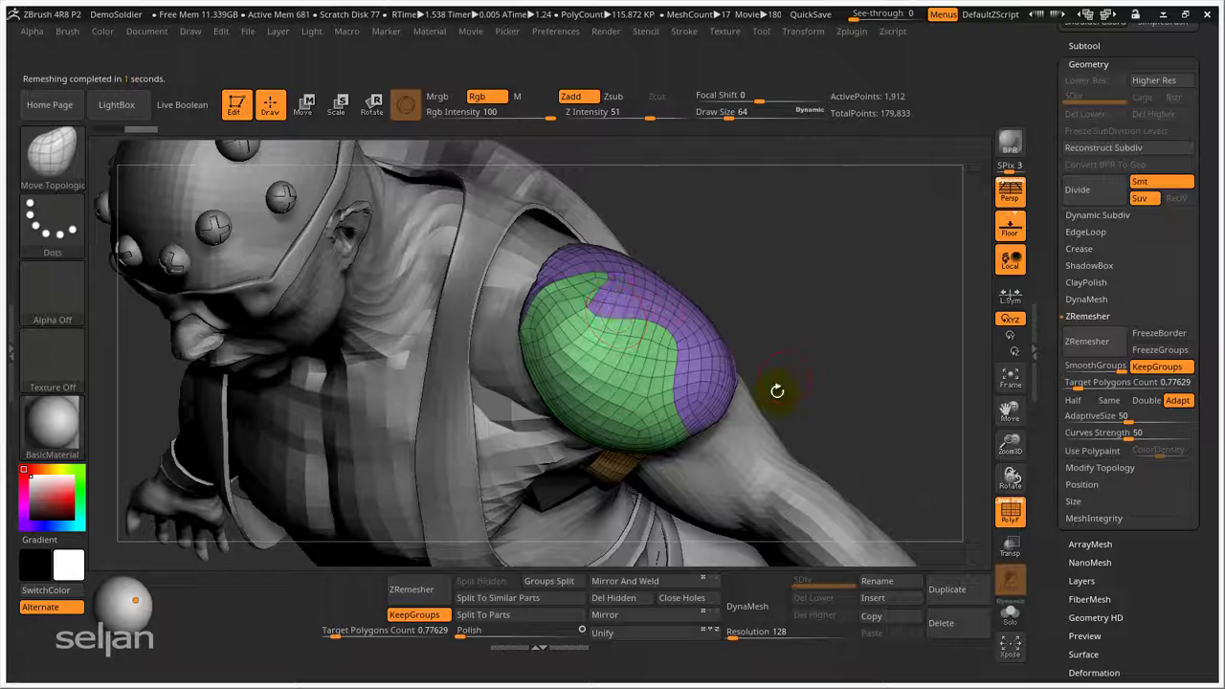
drag(820, 340, 773, 249)
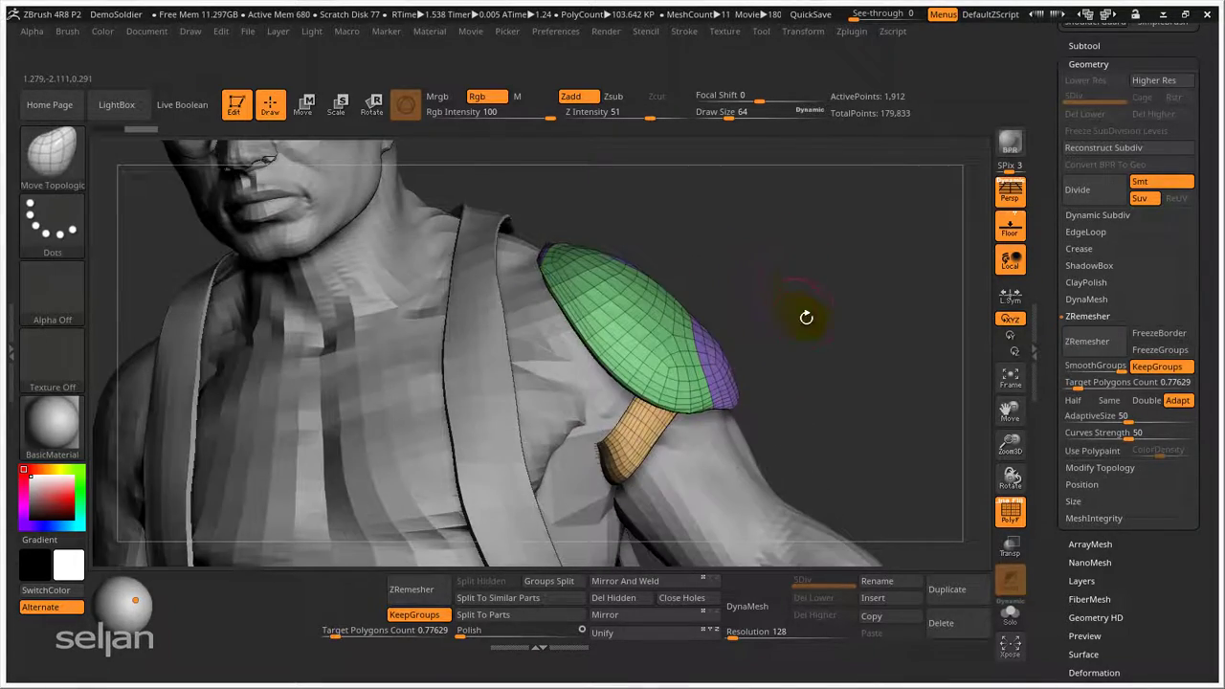
drag(806, 317, 747, 362)
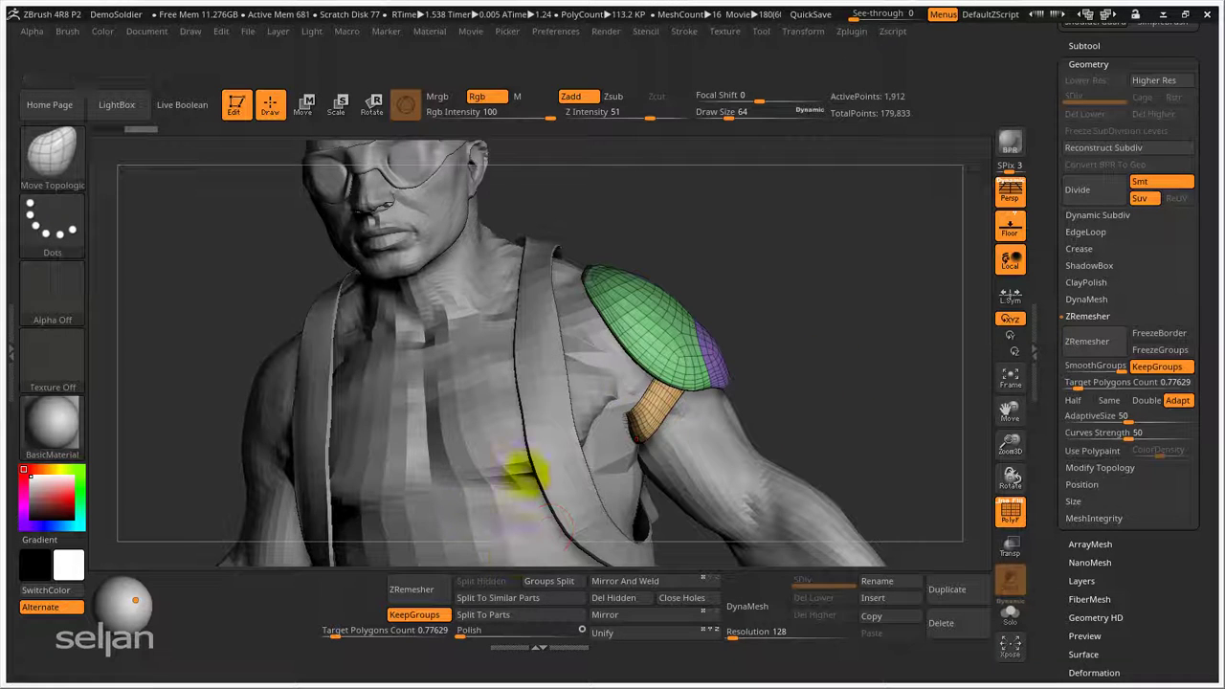
drag(813, 304, 849, 370)
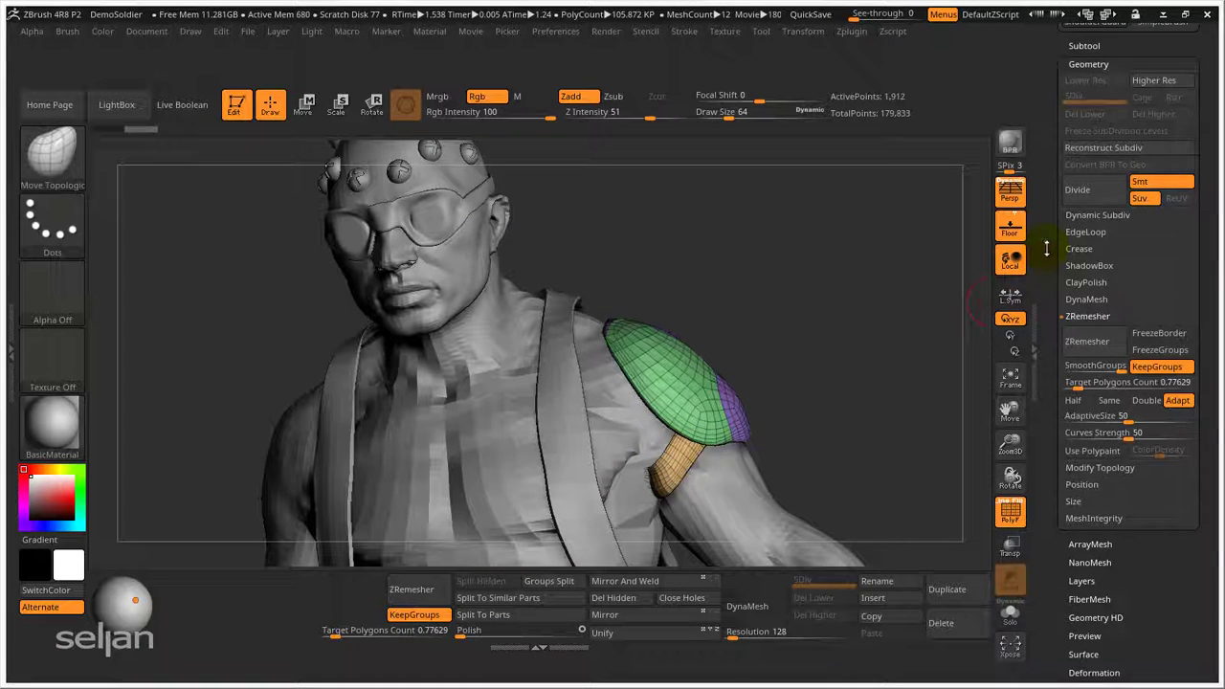
- Expand the Subtool list and make the soldier's head, DemoSoldier2, the active subtool, viewed from the front
scroll(1047, 248, up, 3)
click(1083, 159)
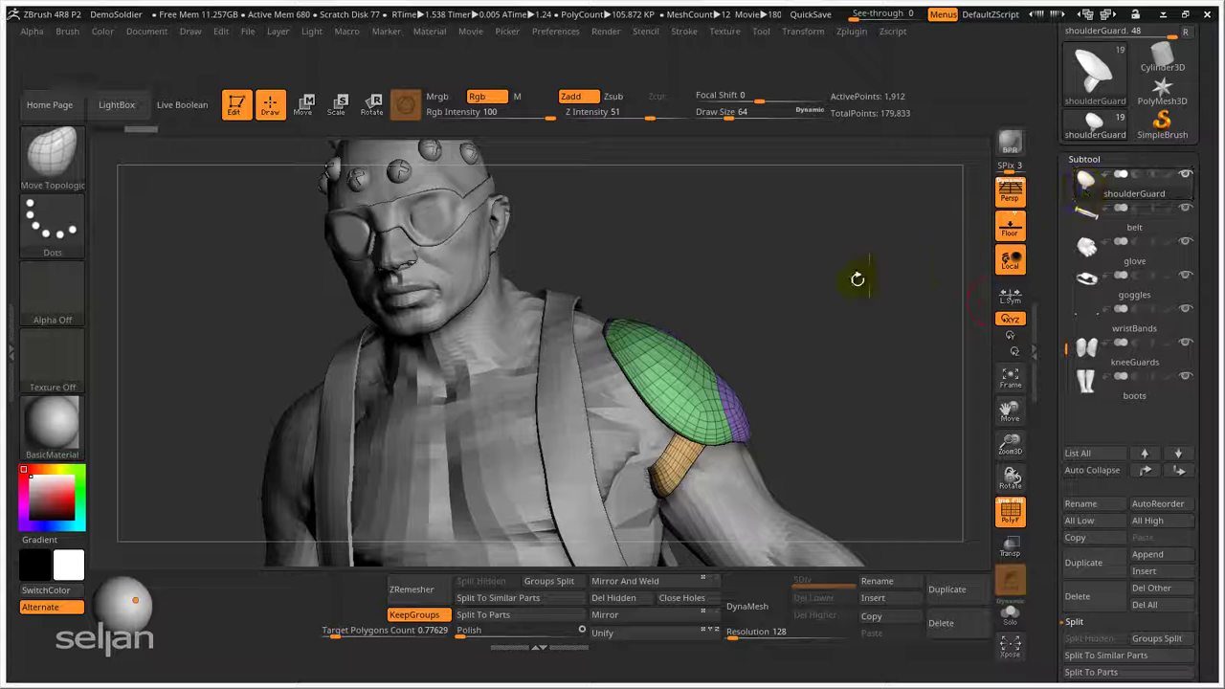
alt+click(470, 374)
alt+drag(779, 265, 867, 334)
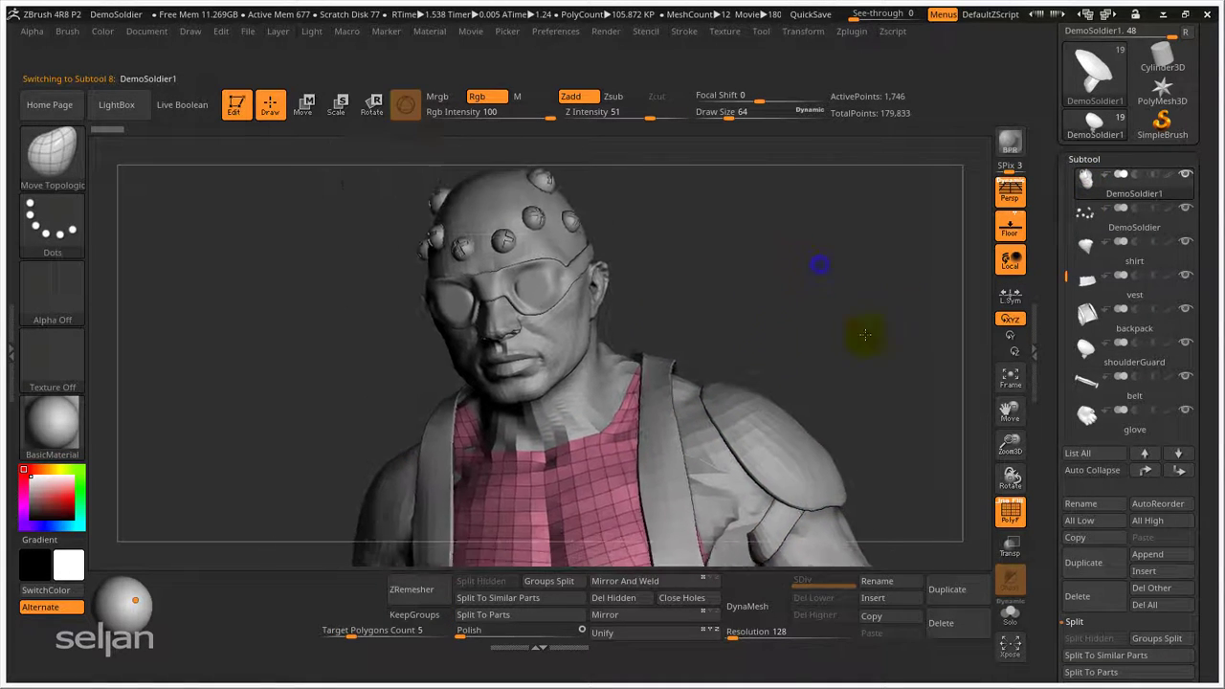
alt+click(532, 392)
drag(766, 298, 847, 307)
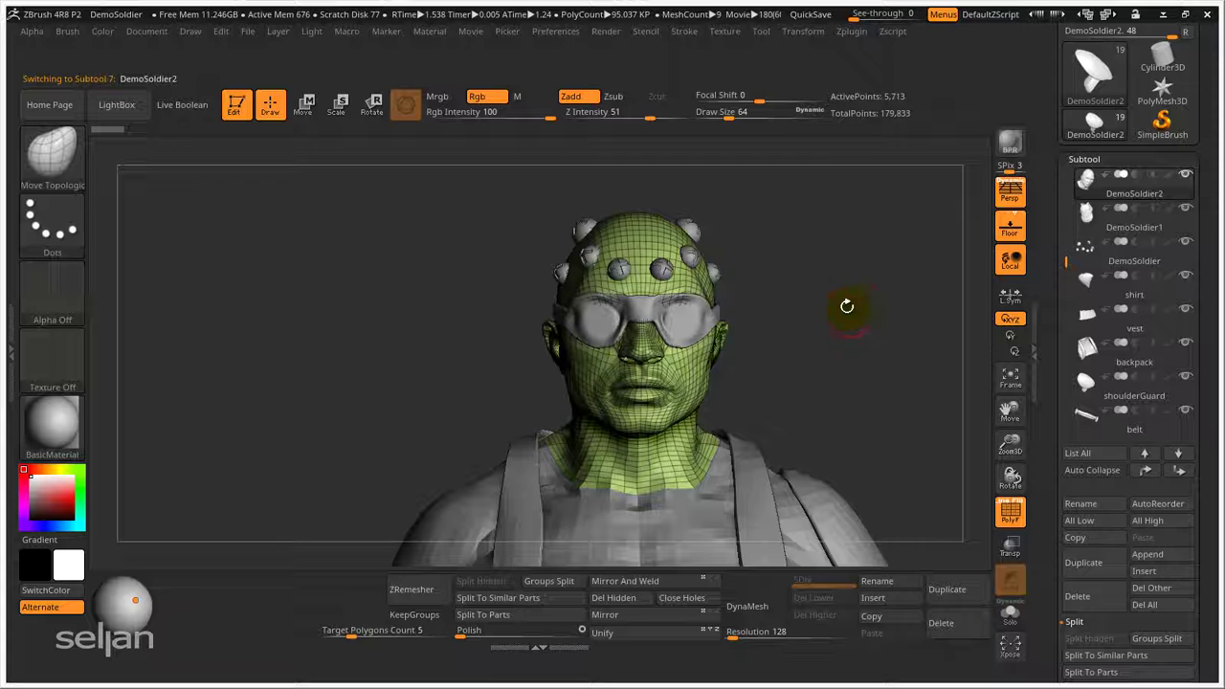
- Isolate the head with Solo, with PolyFrame off, and subdivide it twice to SDiv 3
click(1010, 620)
mouse_move(829, 374)
alt+mouse_down()
mouse_move(686, 406)
mouse_move(751, 442)
mouse_move(734, 383)
mouse_move(743, 389)
alt+mouse_up()
key(shift+f)
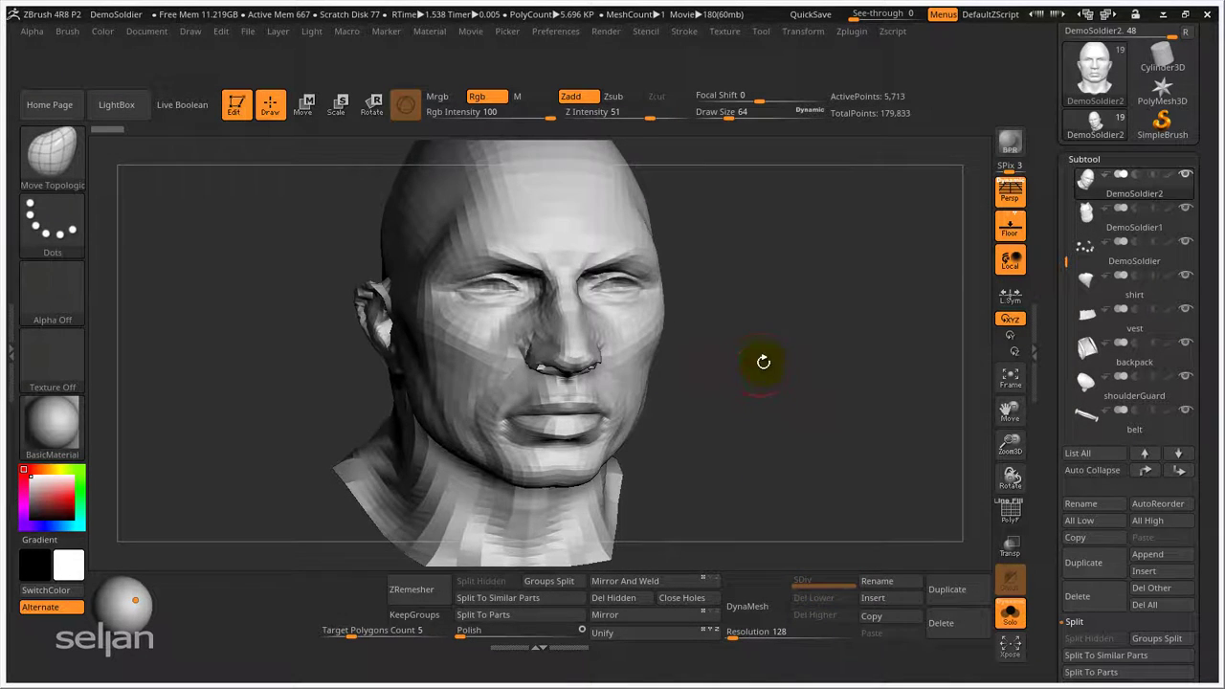
mouse_move(763, 360)
mouse_down()
mouse_move(766, 394)
mouse_move(768, 371)
mouse_up()
key(ctrl+d)
key(ctrl+d)
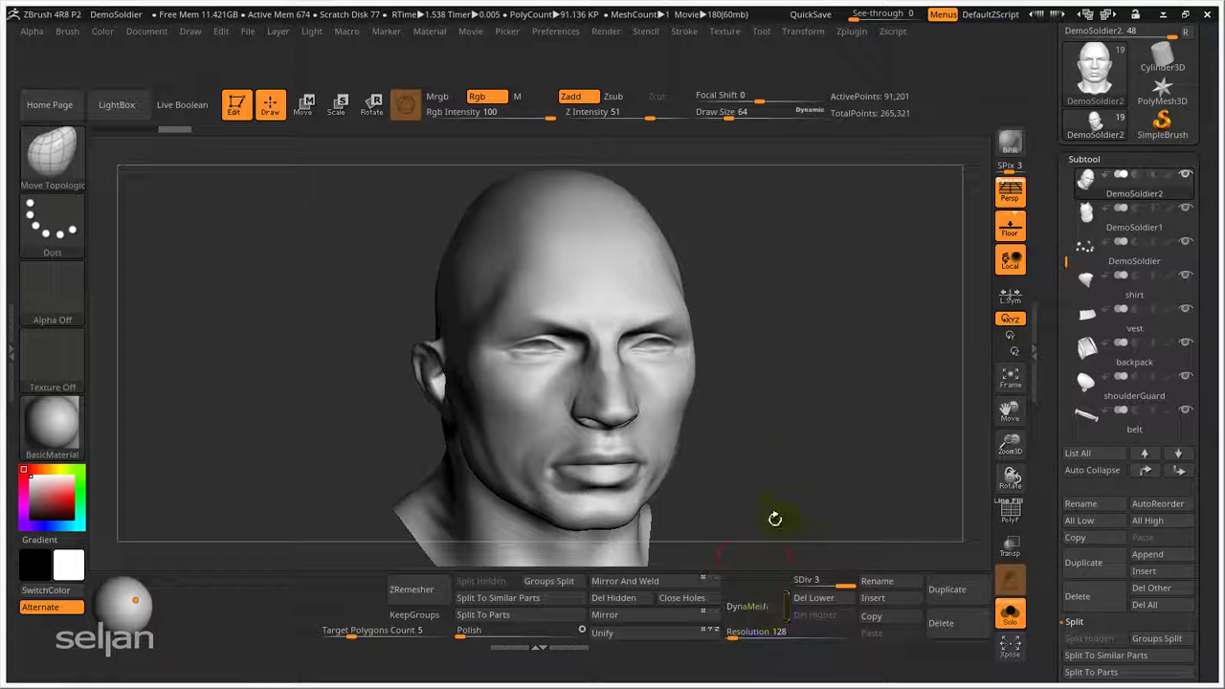
- DynaMesh the head at Resolution 528 without freezing the subdivision levels and inspect its dense mesh with PolyFrame on
drag(733, 639, 747, 646)
click(747, 607)
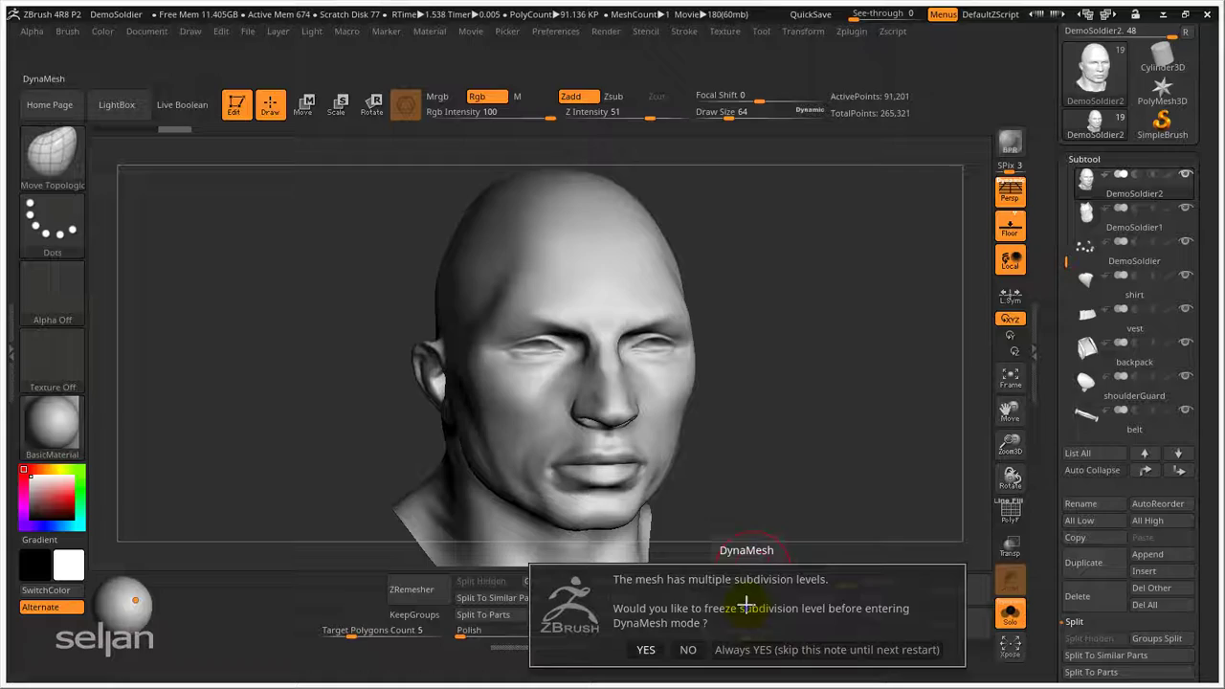
click(689, 651)
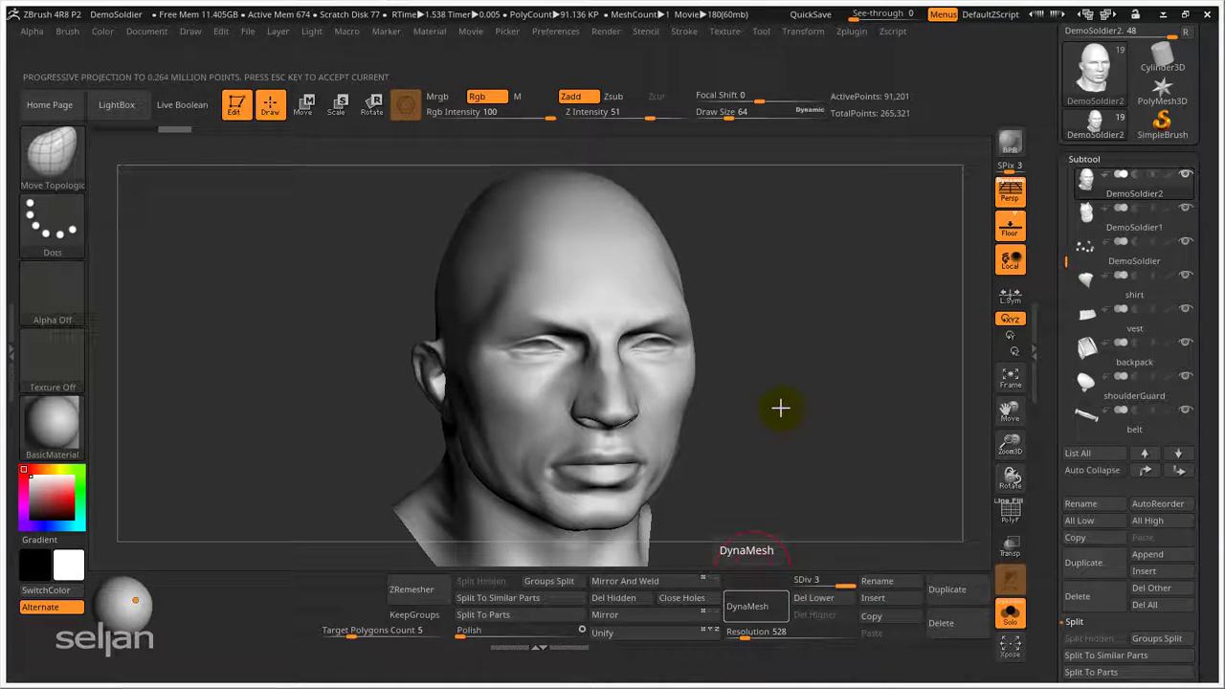
key(shift+f)
mouse_move(719, 419)
ctrl+right_down()
mouse_move(719, 514)
mouse_move(665, 432)
mouse_move(674, 438)
ctrl+right_up()
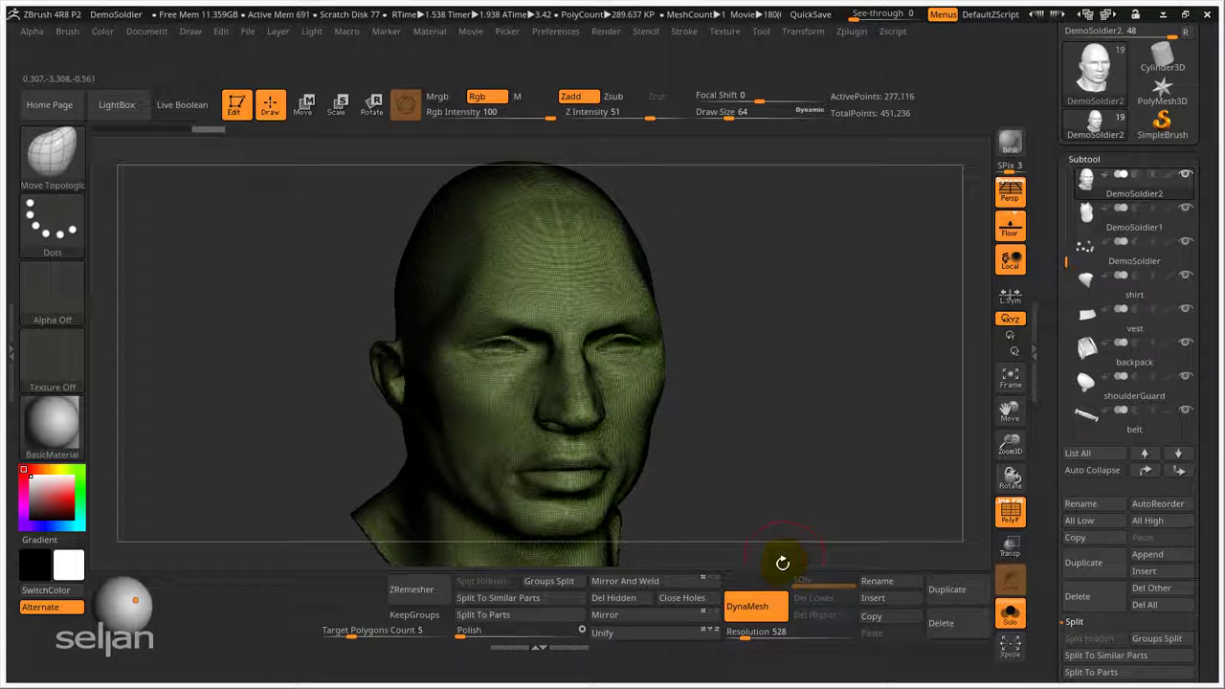
right_drag(752, 387, 707, 417)
right_drag(726, 457, 693, 458)
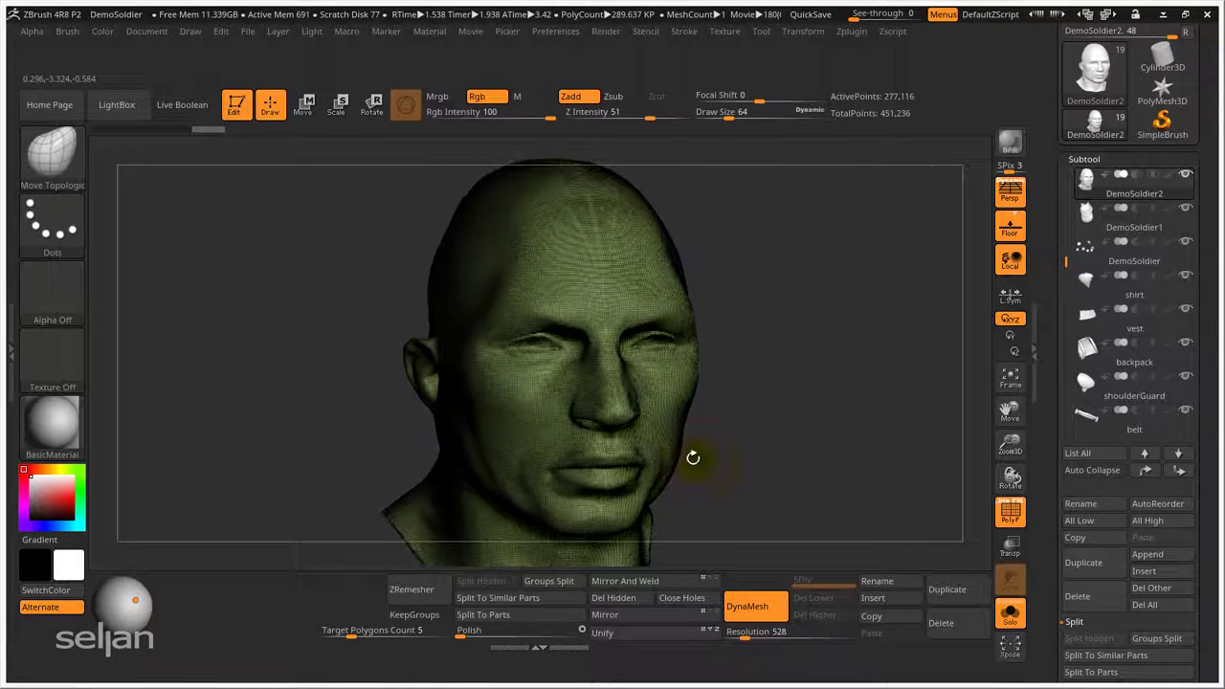
- Duplicate the DynaMeshed head and move the copy above the original in the Subtool list
click(962, 586)
mouse_move(1099, 227)
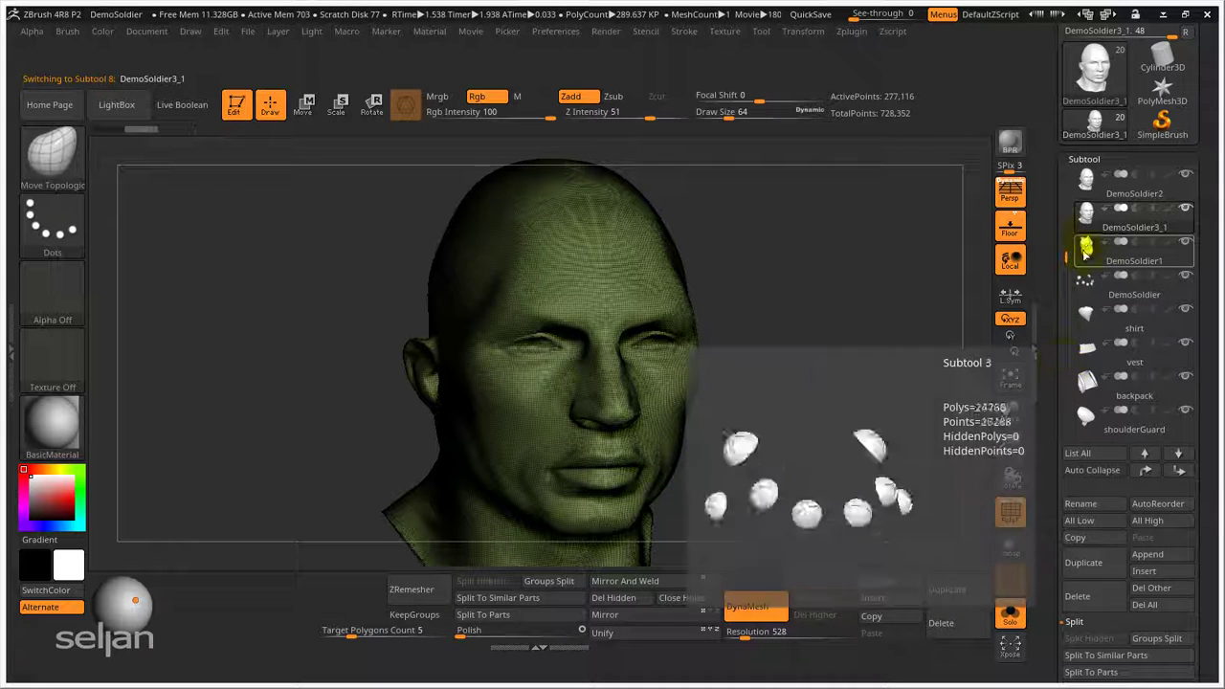
click(1145, 452)
mouse_move(1136, 192)
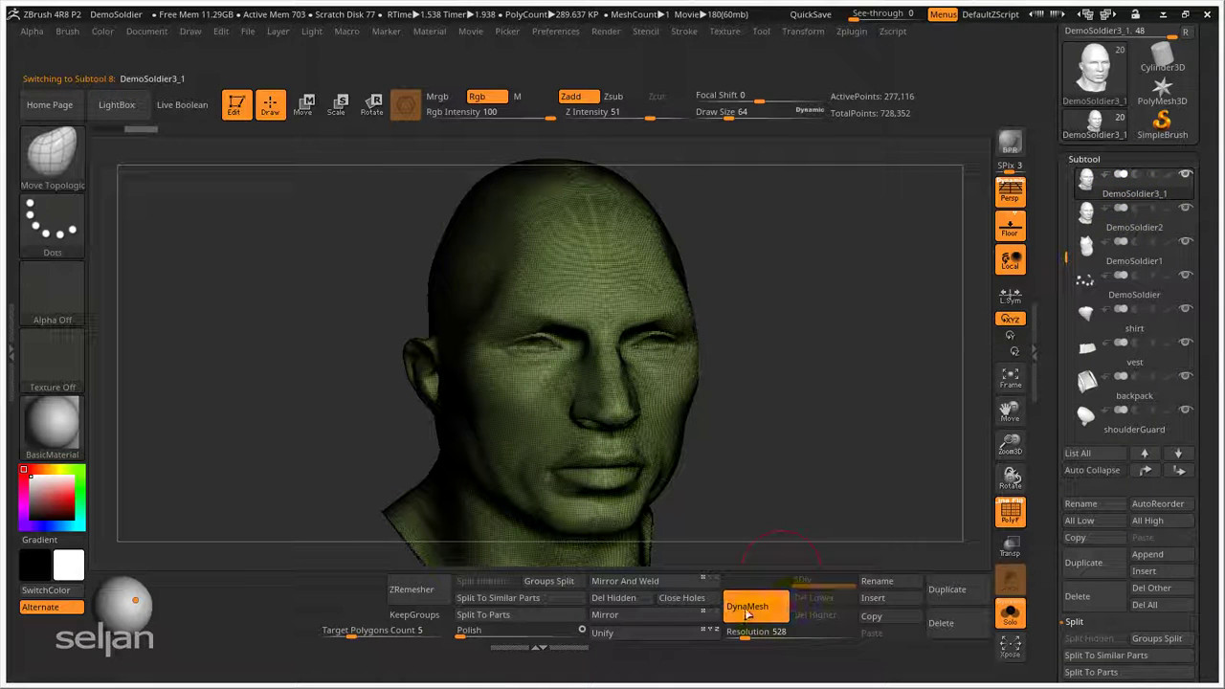
- Turn DynaMesh off for the duplicated head and ZRemesh it with a Target Polygons Count of 1.2565
click(747, 612)
click(752, 471)
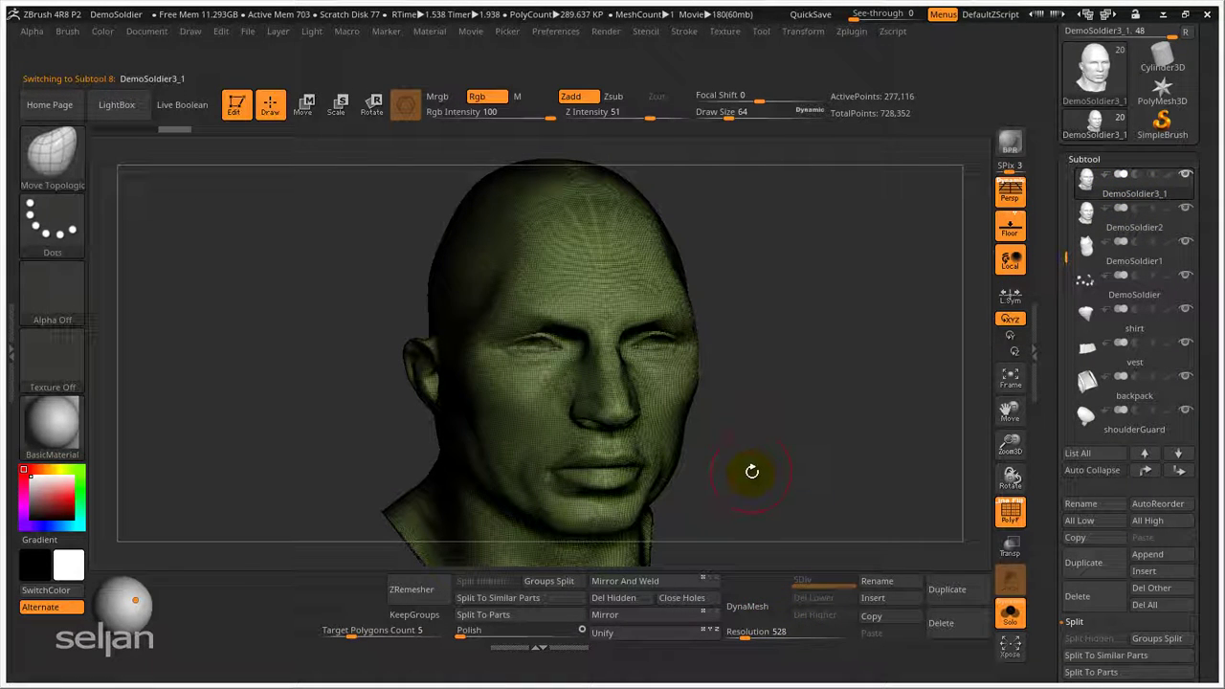
click(359, 630)
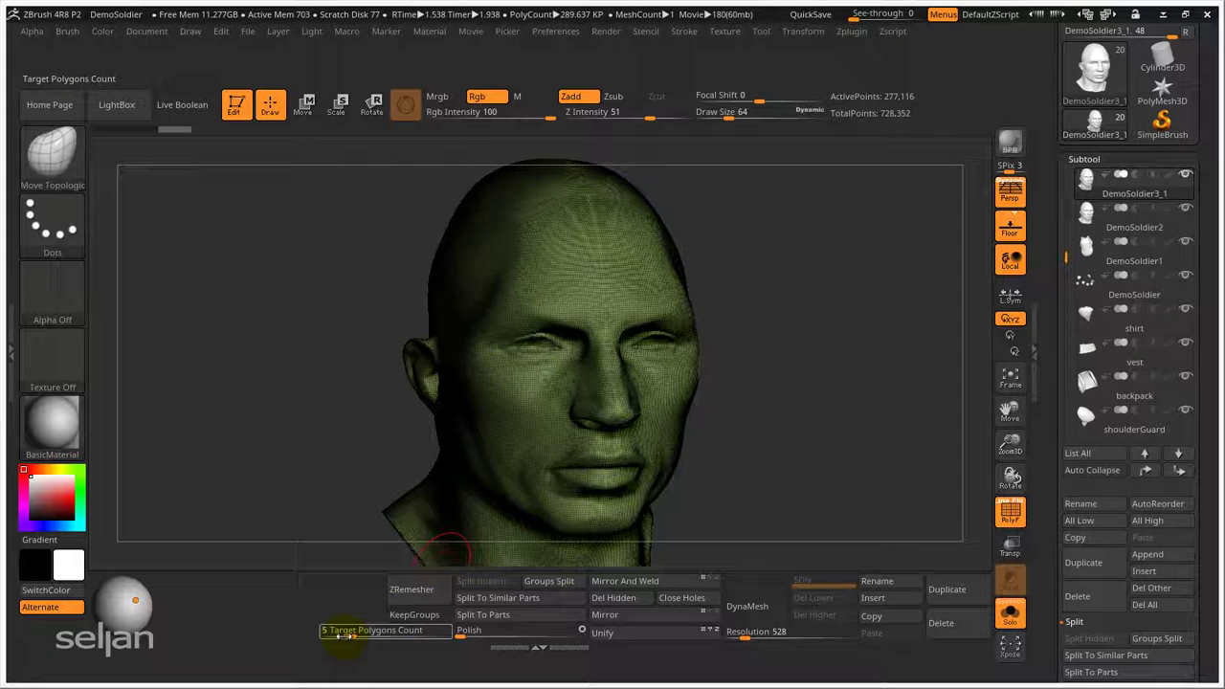
click(342, 635)
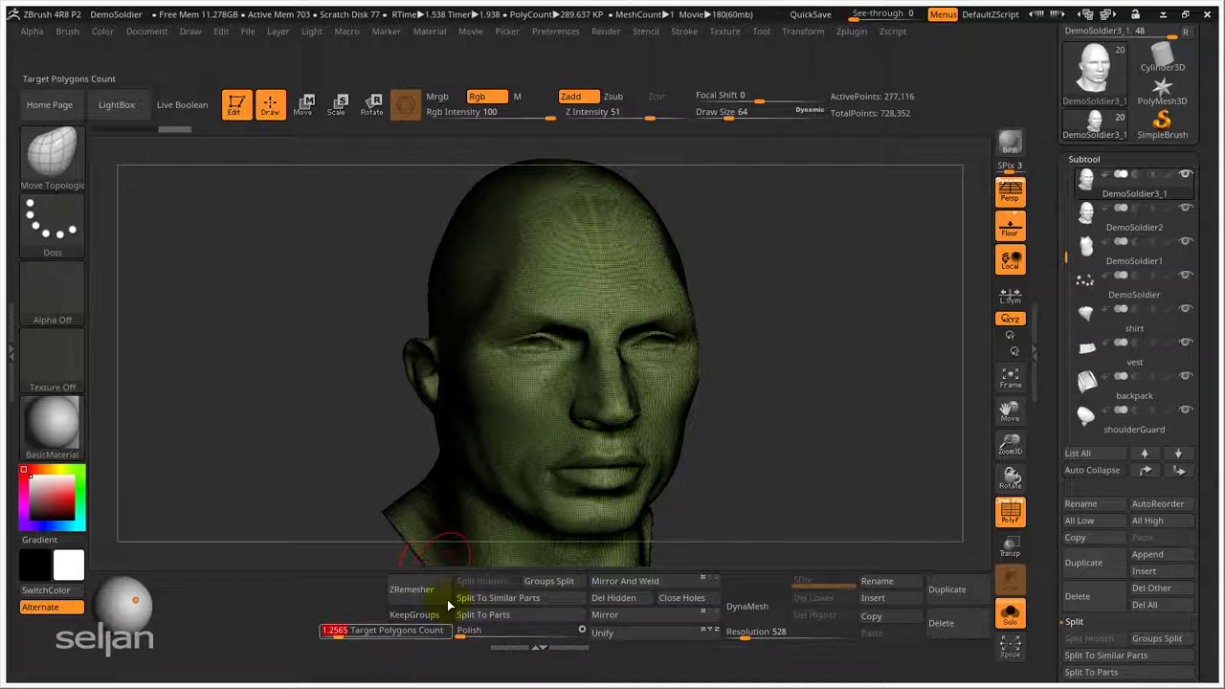
click(412, 589)
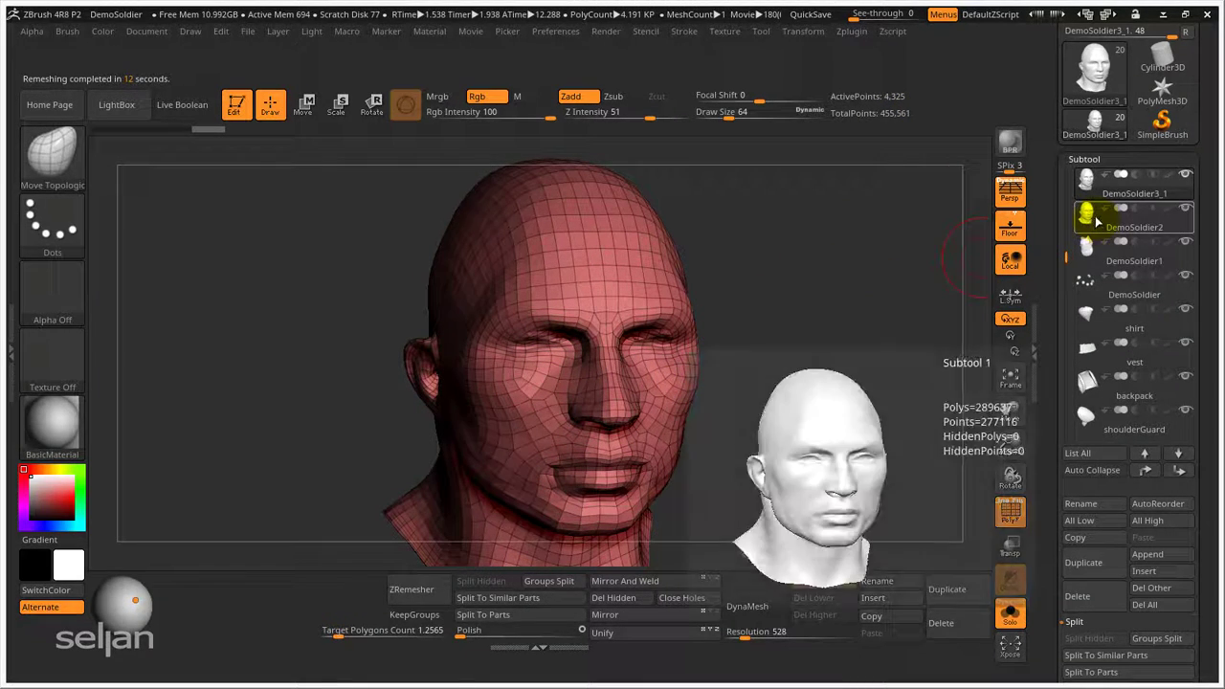
- Leave Solo, show only DemoSoldier3_1 and DemoSoldier2, and compare the two meshes, finishing with DemoSoldier3_1 active
click(1013, 619)
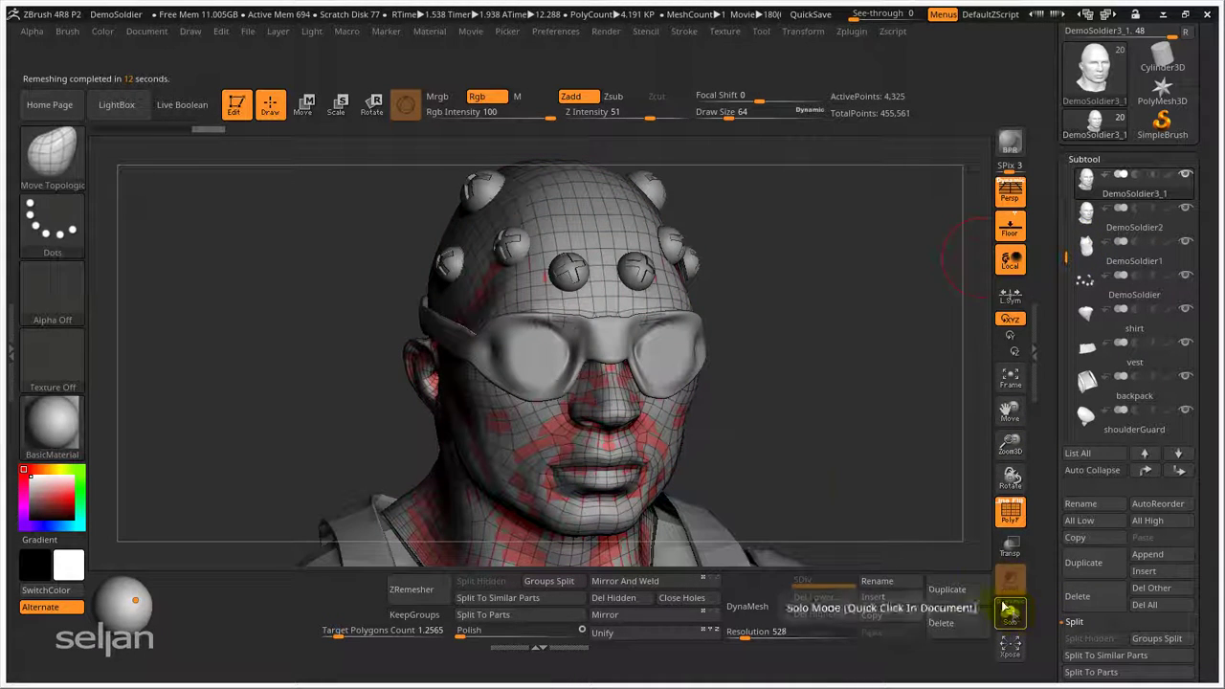
key(shift)
shift+click(1187, 178)
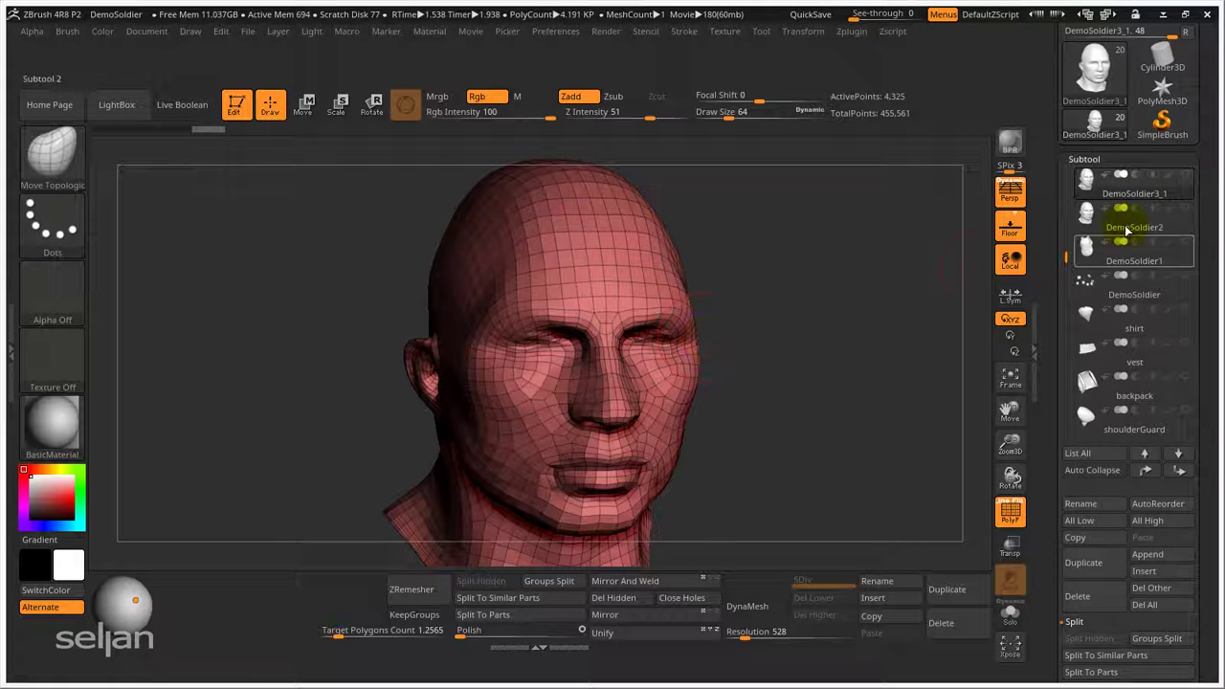
click(1188, 209)
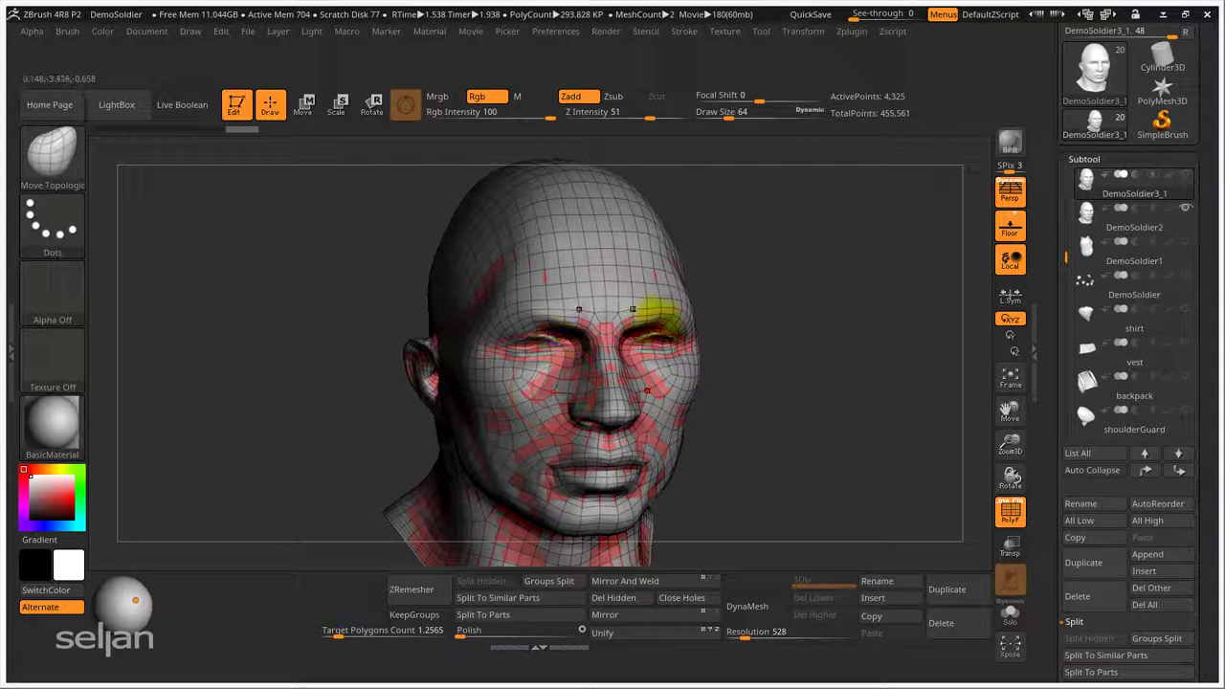
click(1107, 227)
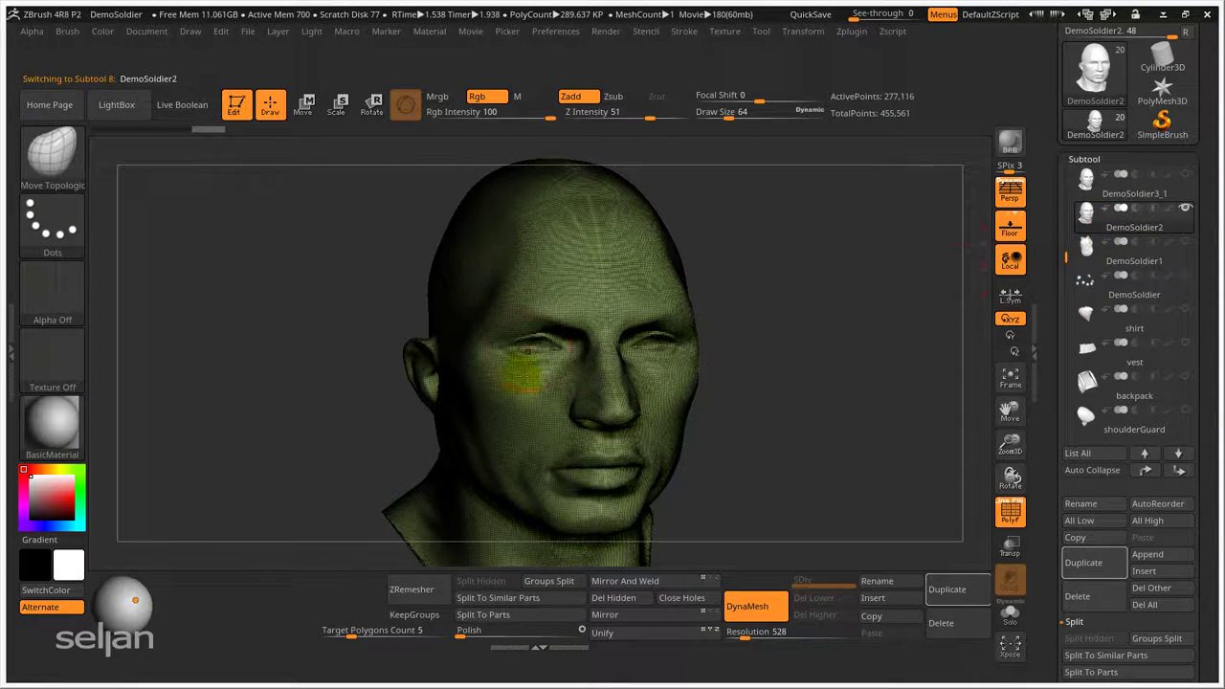
click(1087, 184)
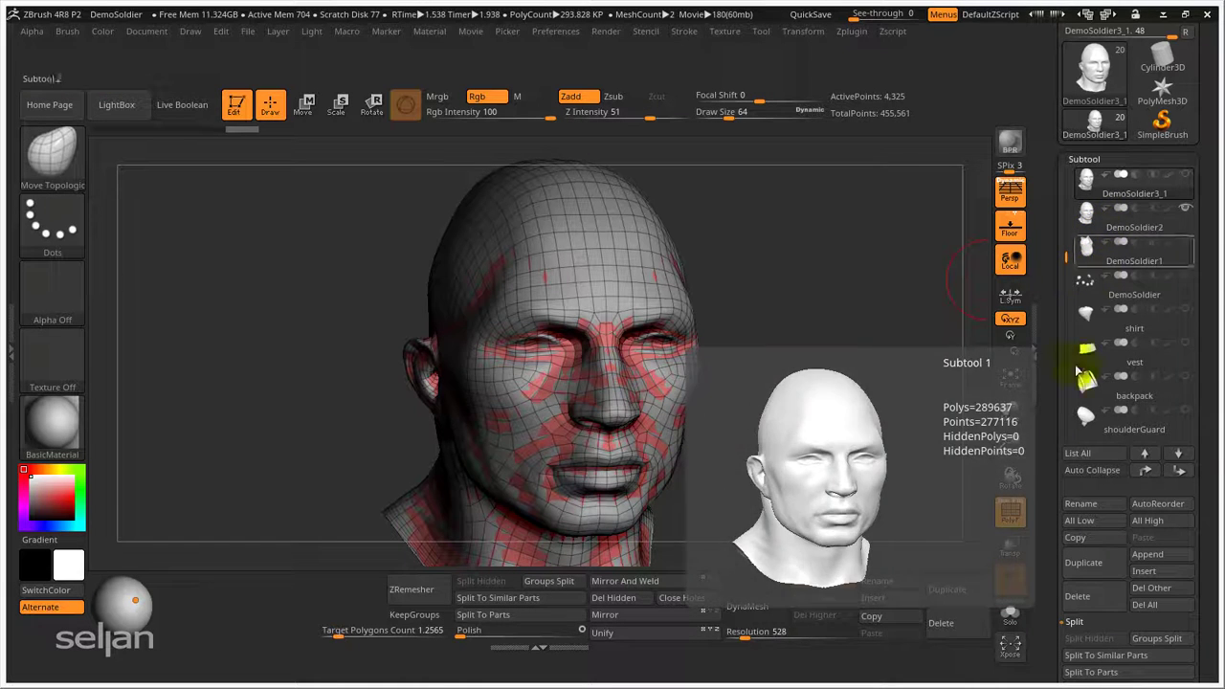
- Expand the Subtool Project section and place ProjectAll below the canvas beside ZRemesher
scroll(1047, 334, down, 5)
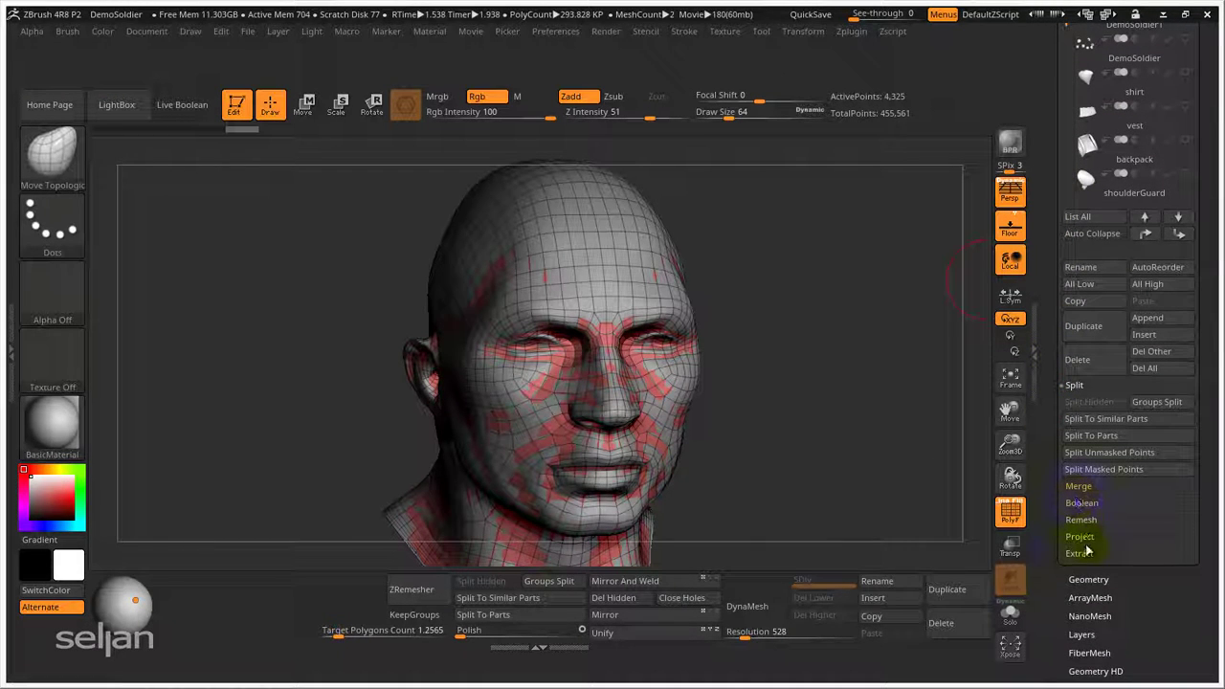
click(1081, 538)
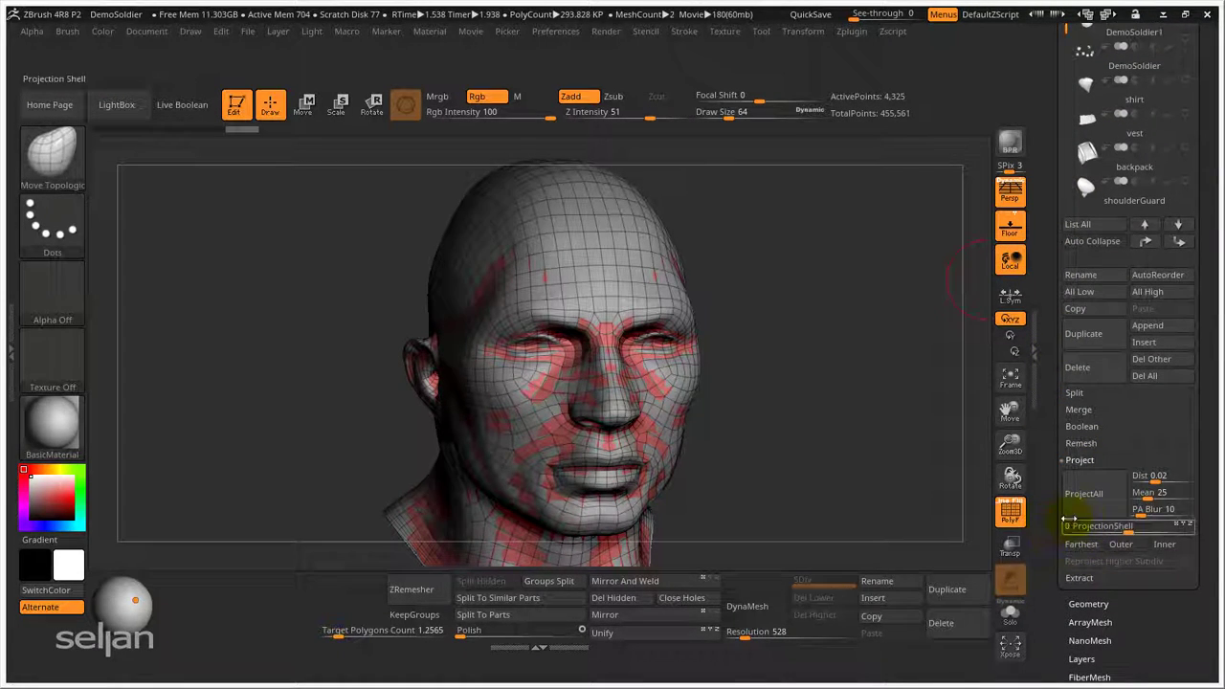
ctrl+alt+drag(1089, 492, 369, 613)
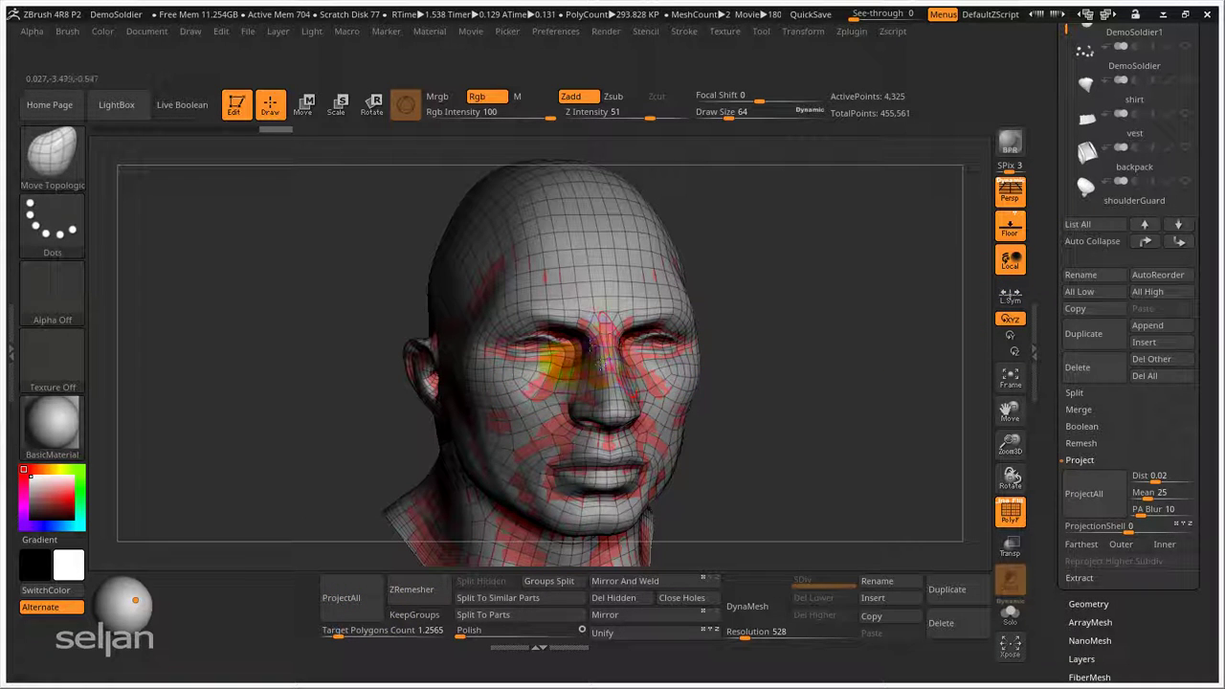
- Subdivide the remeshed head to SDiv 2, project the original head's detail with ProjectAll, and subdivide again to SDiv 3
scroll(1129, 258, up, 5)
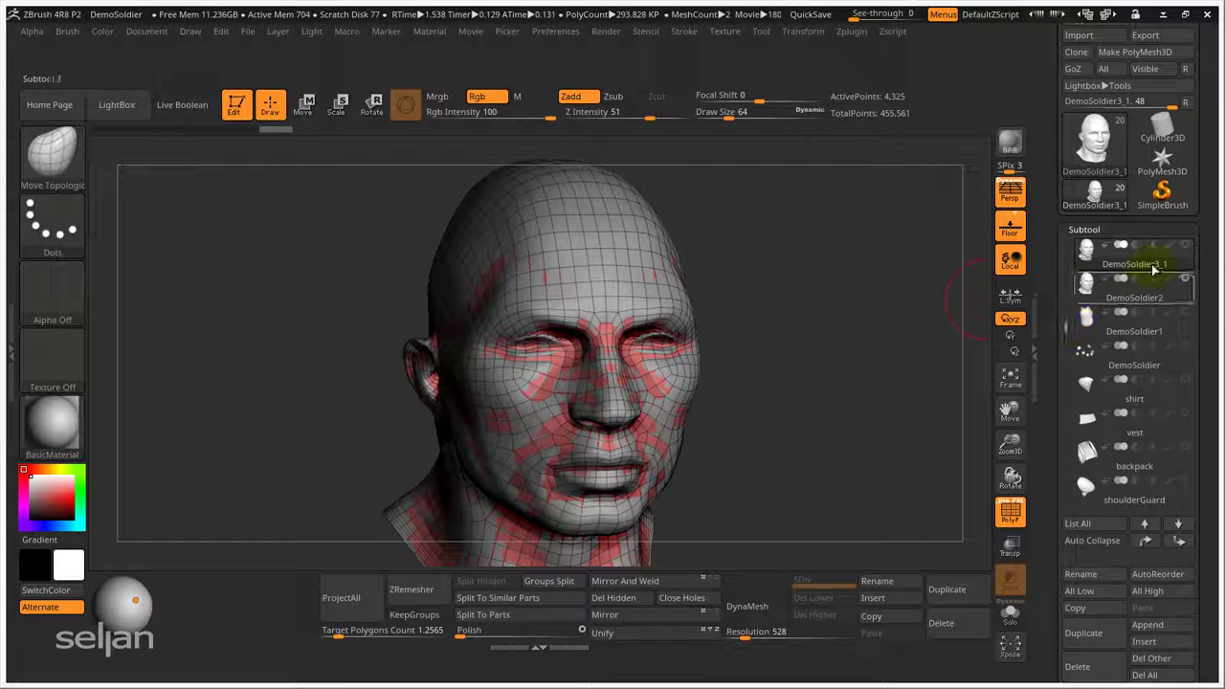
click(1187, 252)
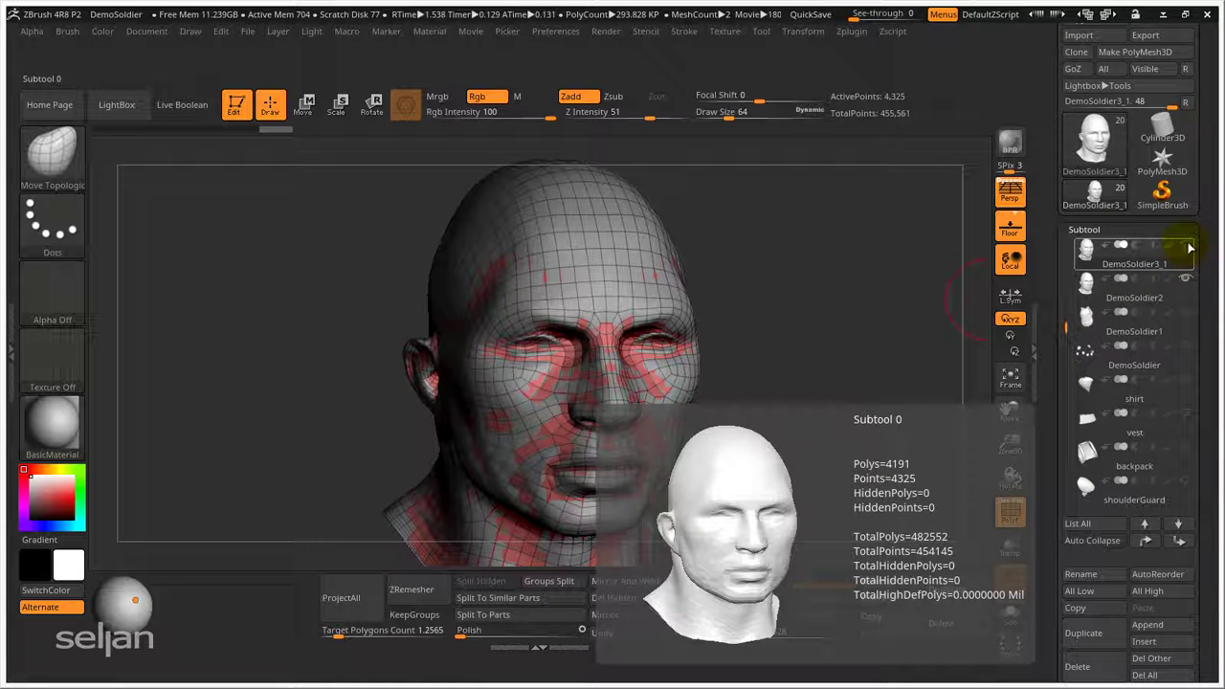
mouse_move(1180, 374)
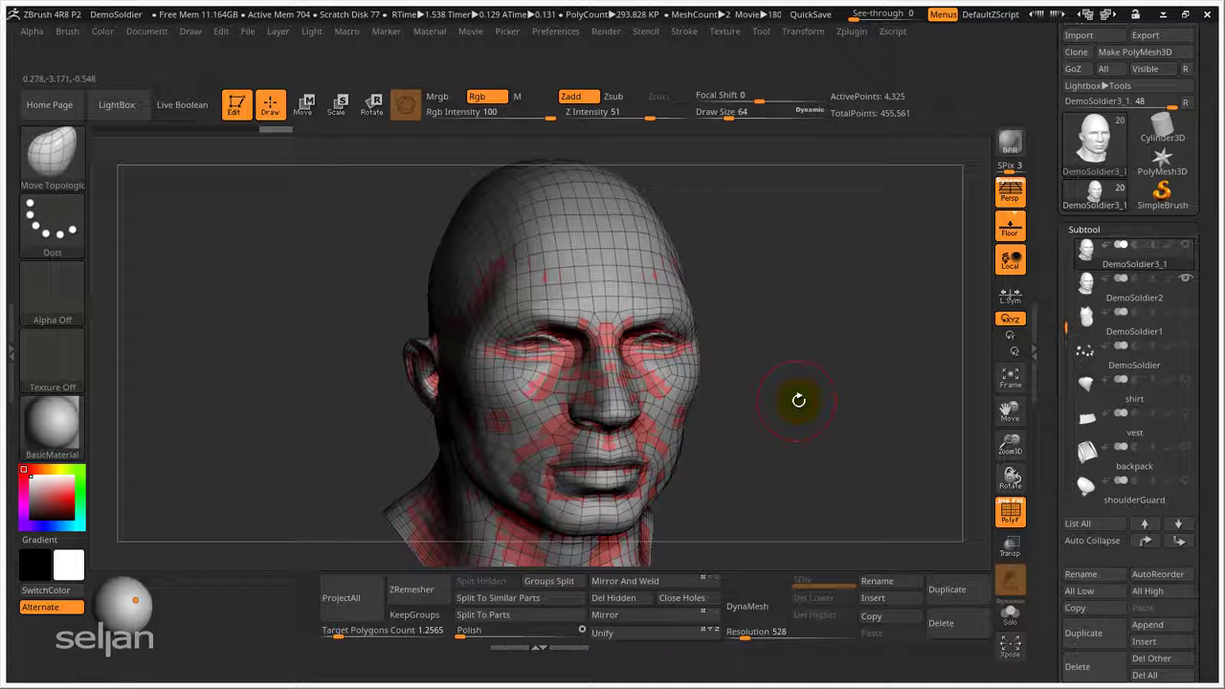
key(ctrl)
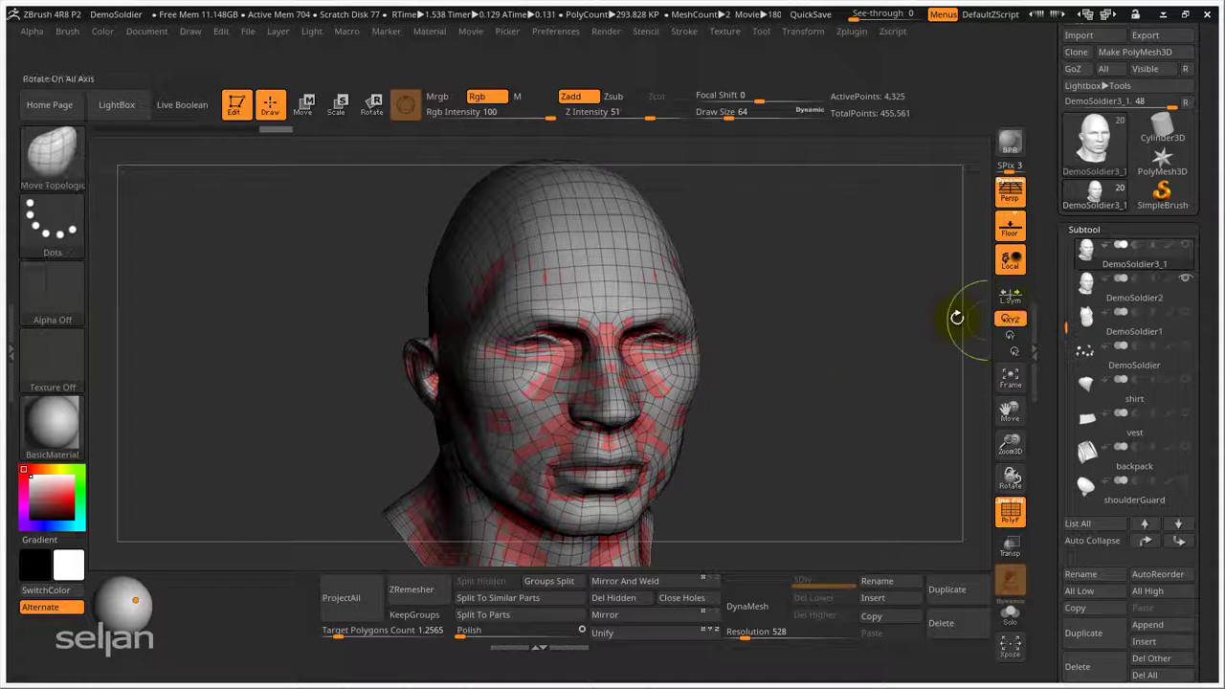
key(ctrl+d)
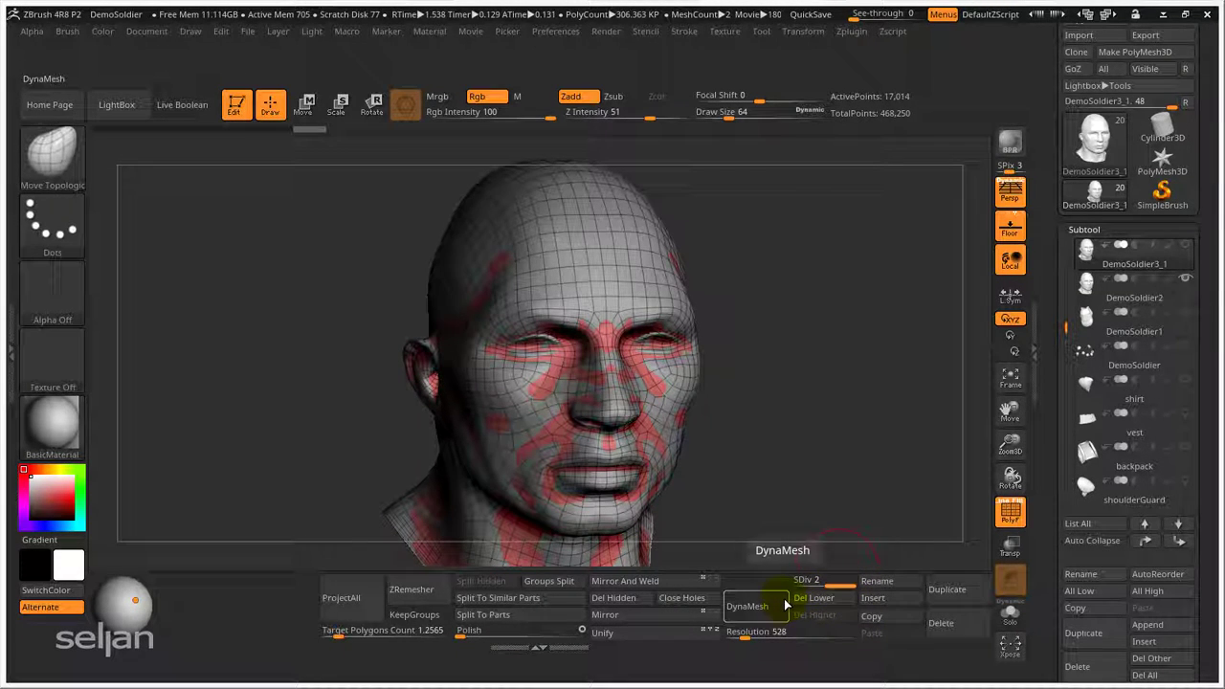
click(355, 601)
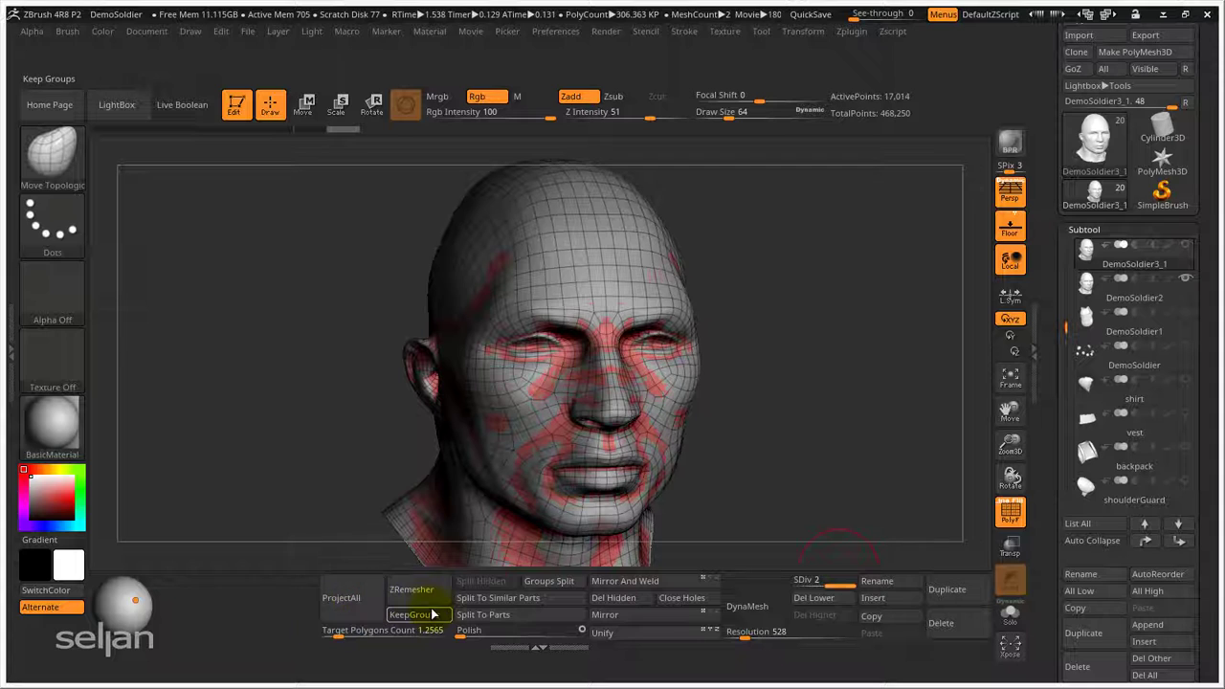
key(ctrl+d)
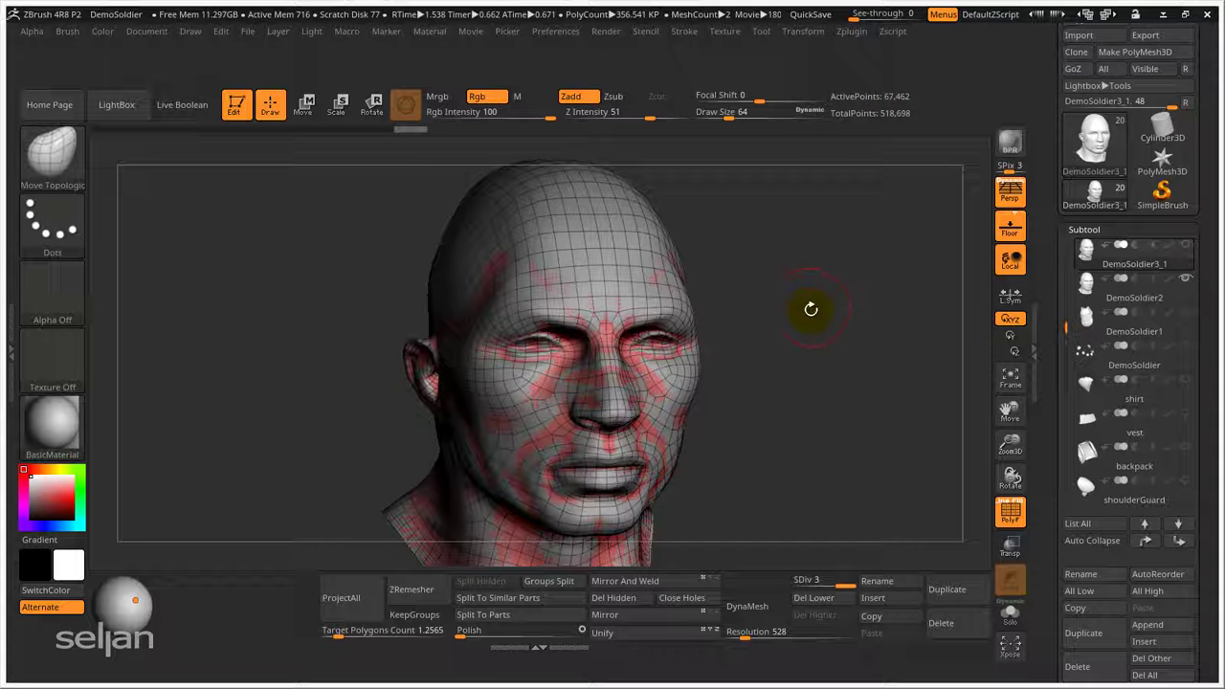
- Hide DemoSoldier2, turn PolyFrame off, and compare the projected head at SDiv 1 and SDiv 3
click(1183, 285)
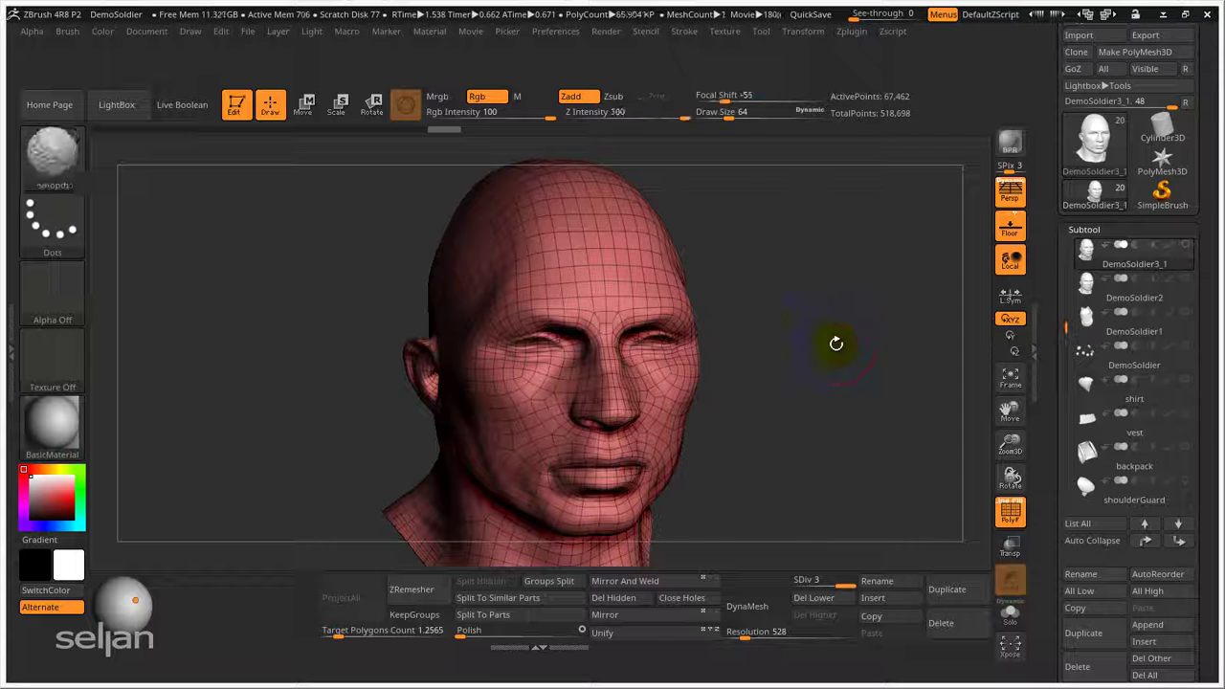
key(shift+f)
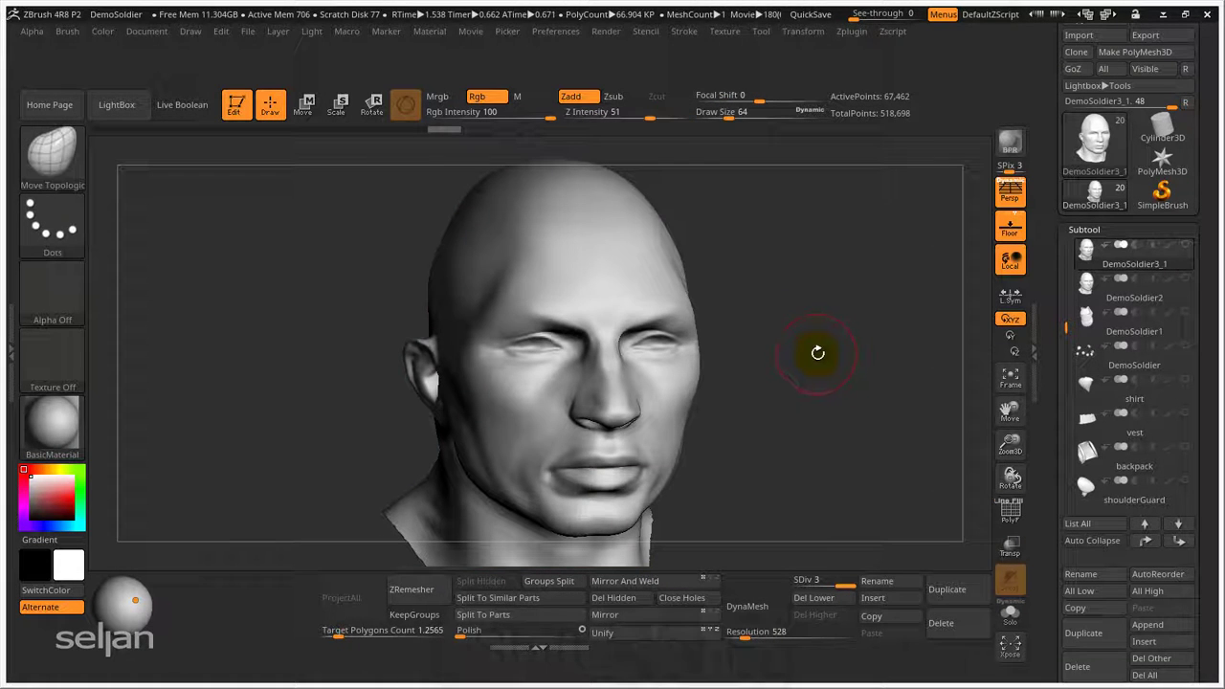
drag(805, 581, 794, 581)
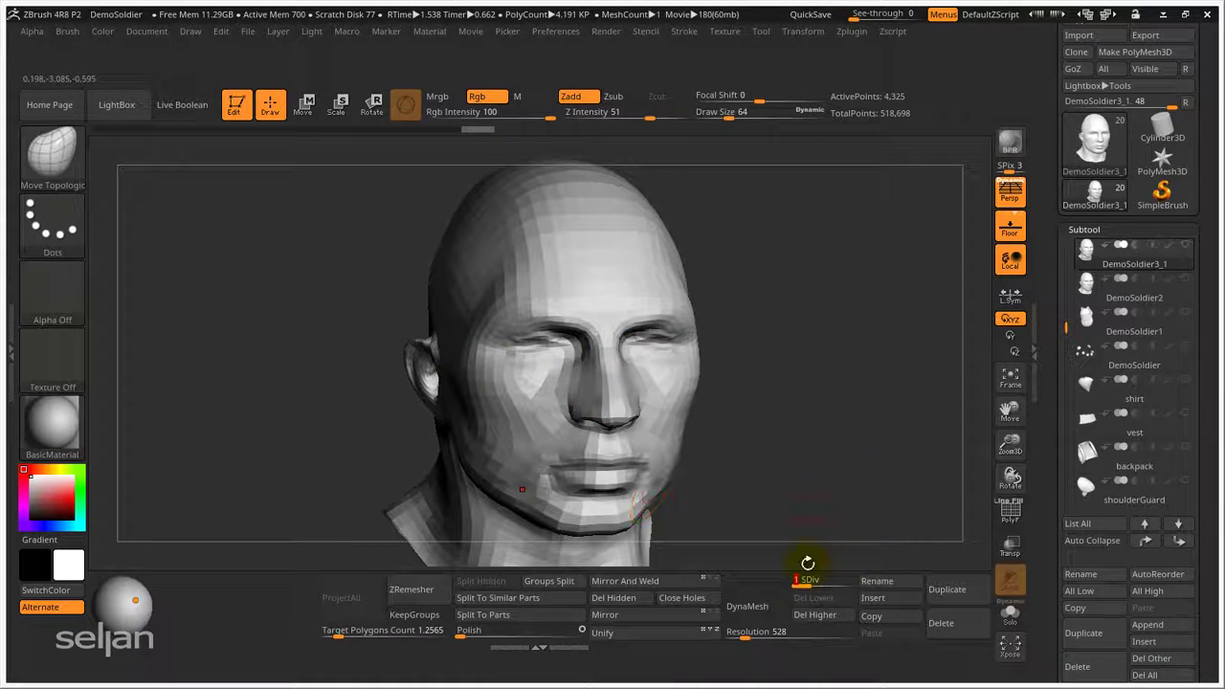
click(851, 580)
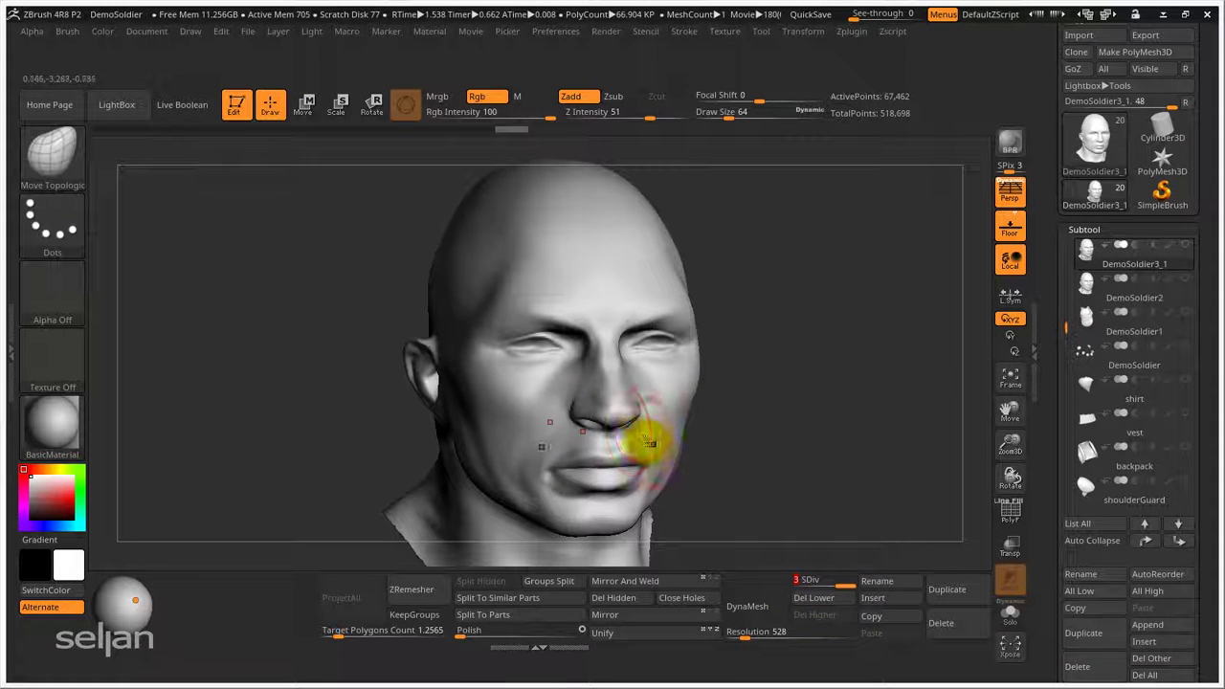
- Try reshaping the ears at SDiv 3 with the Move Topological brush at Draw Size 165
key(b)
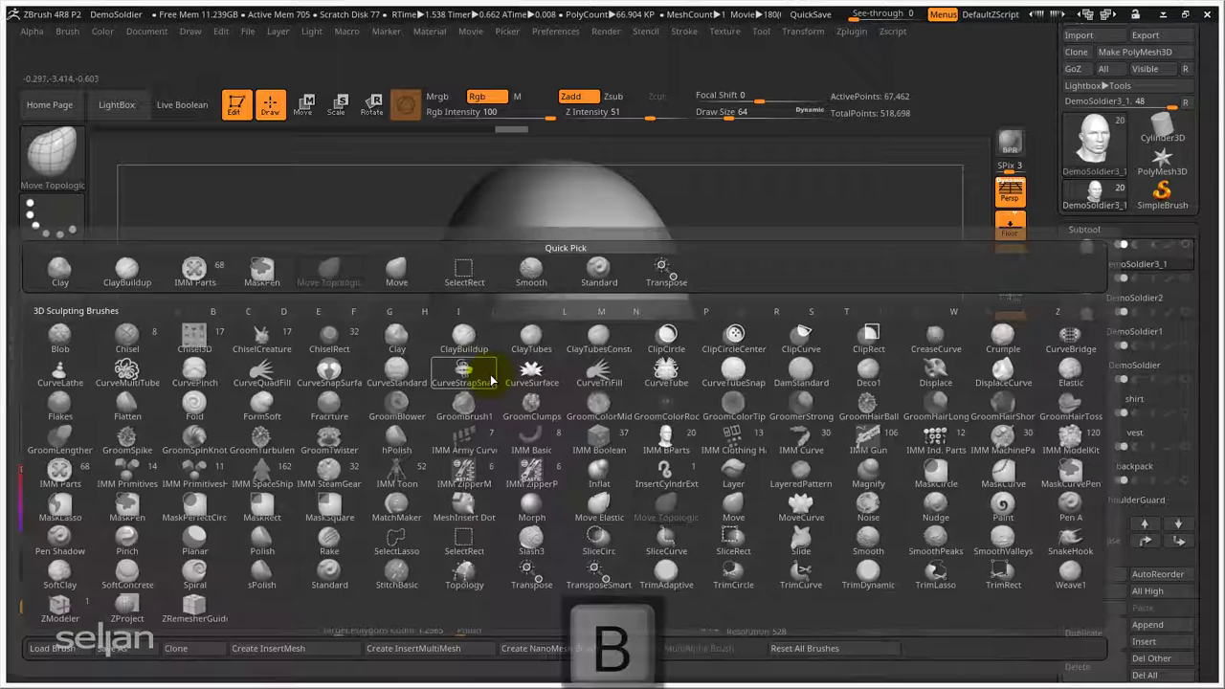
key(m)
key(v)
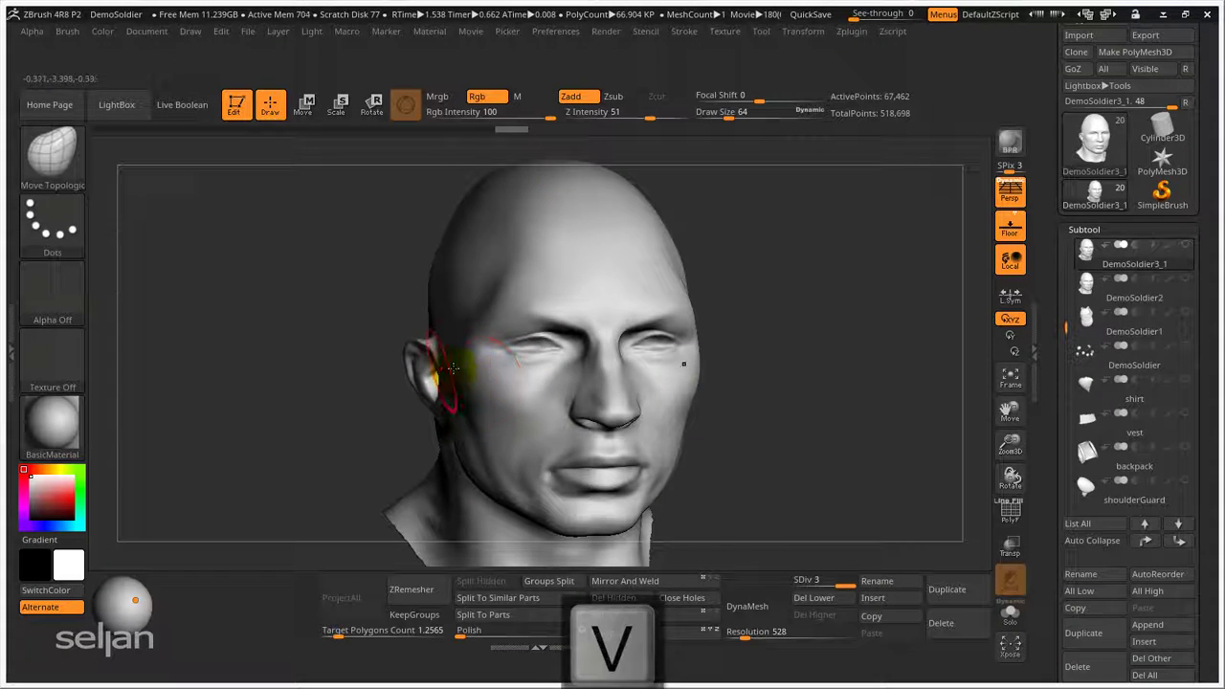
key(s)
drag(483, 366, 505, 370)
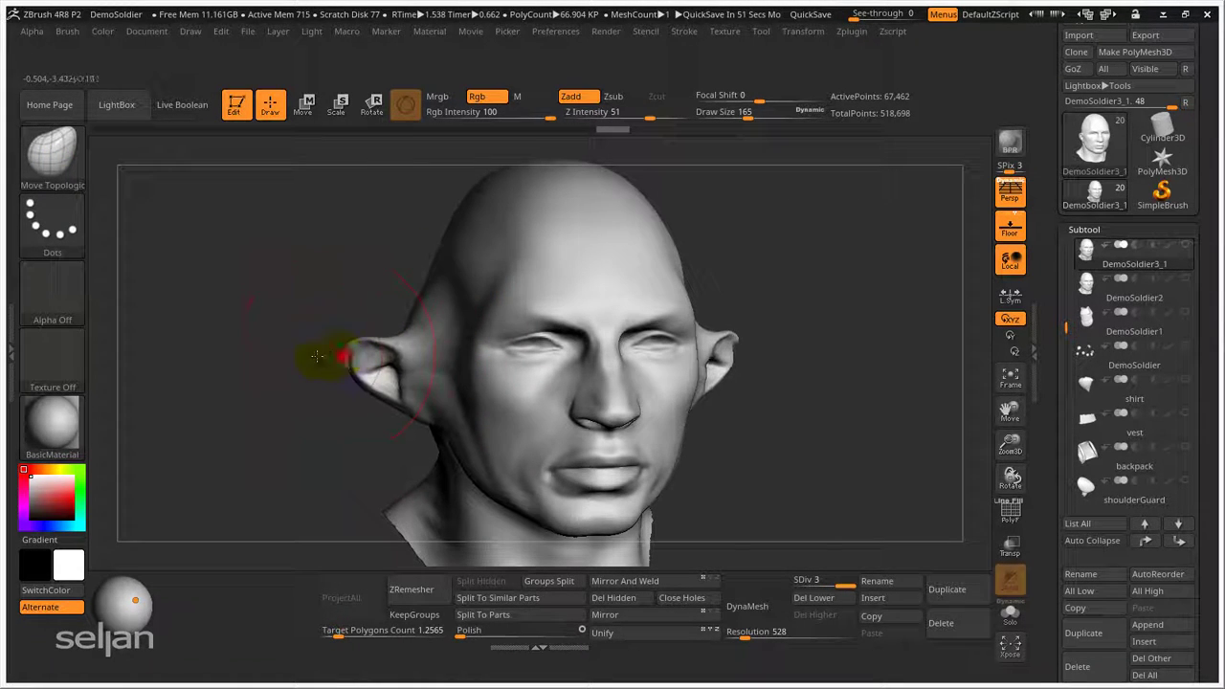
mouse_move(317, 356)
mouse_down()
mouse_move(269, 337)
mouse_move(441, 353)
mouse_up()
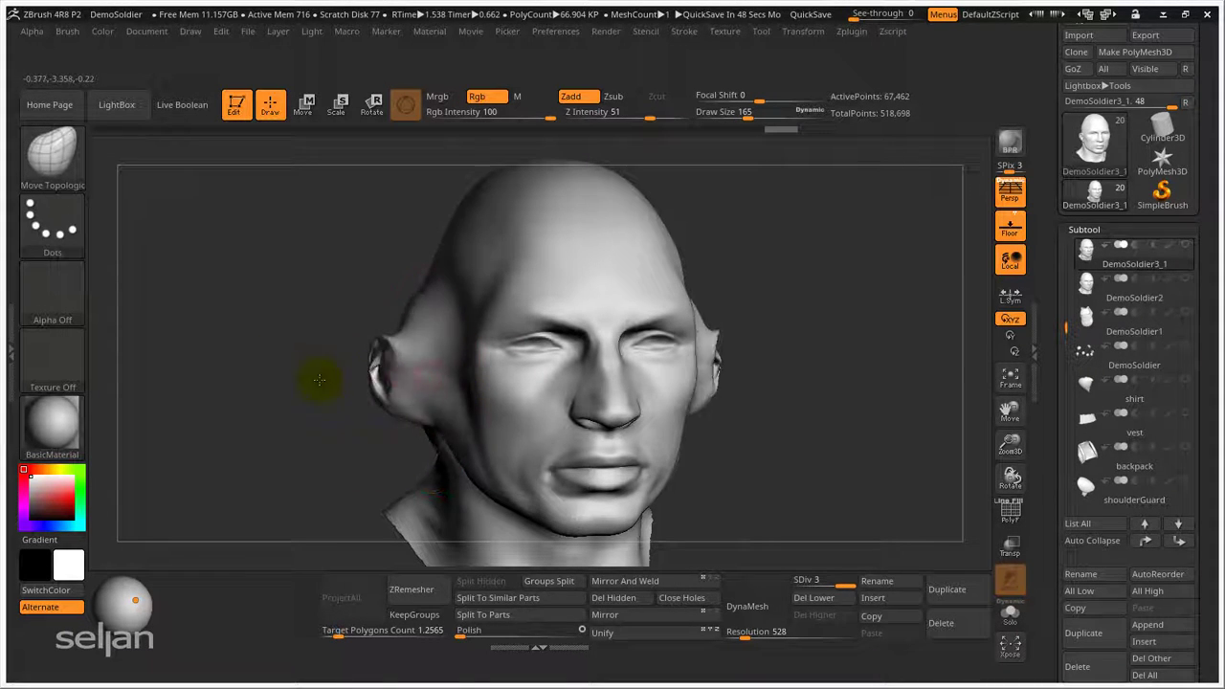
- Undo the Move Topological strokes on the ears
key(ctrl+z)
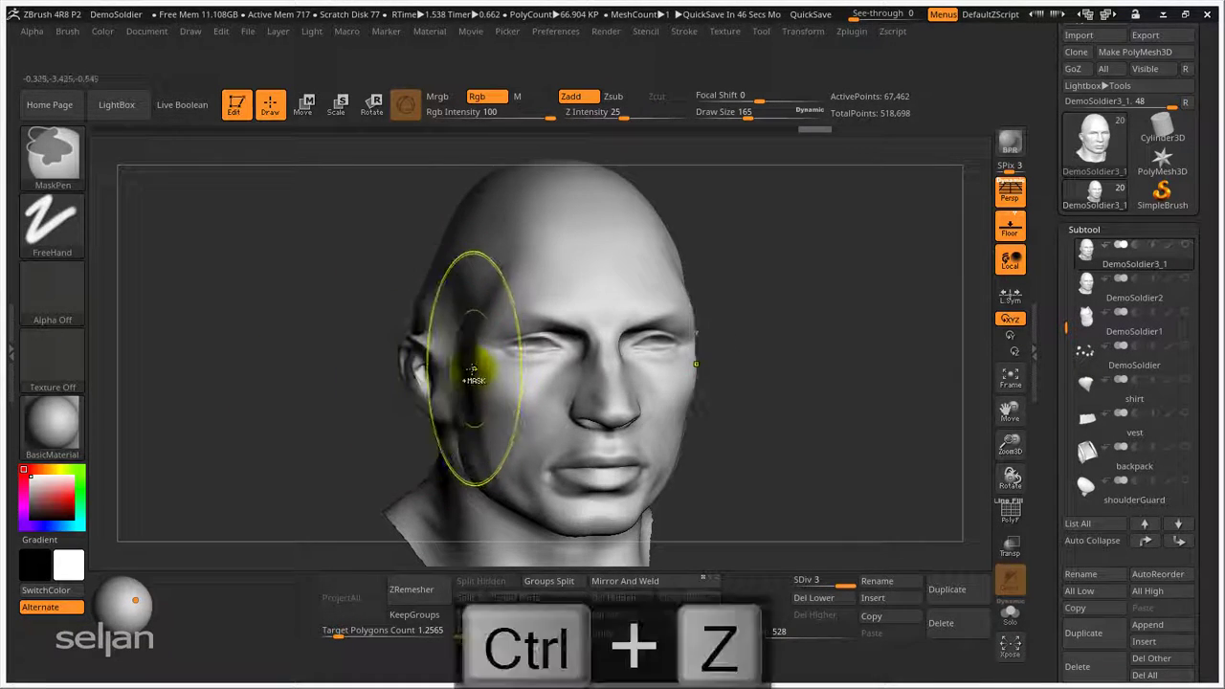
key(ctrl+z)
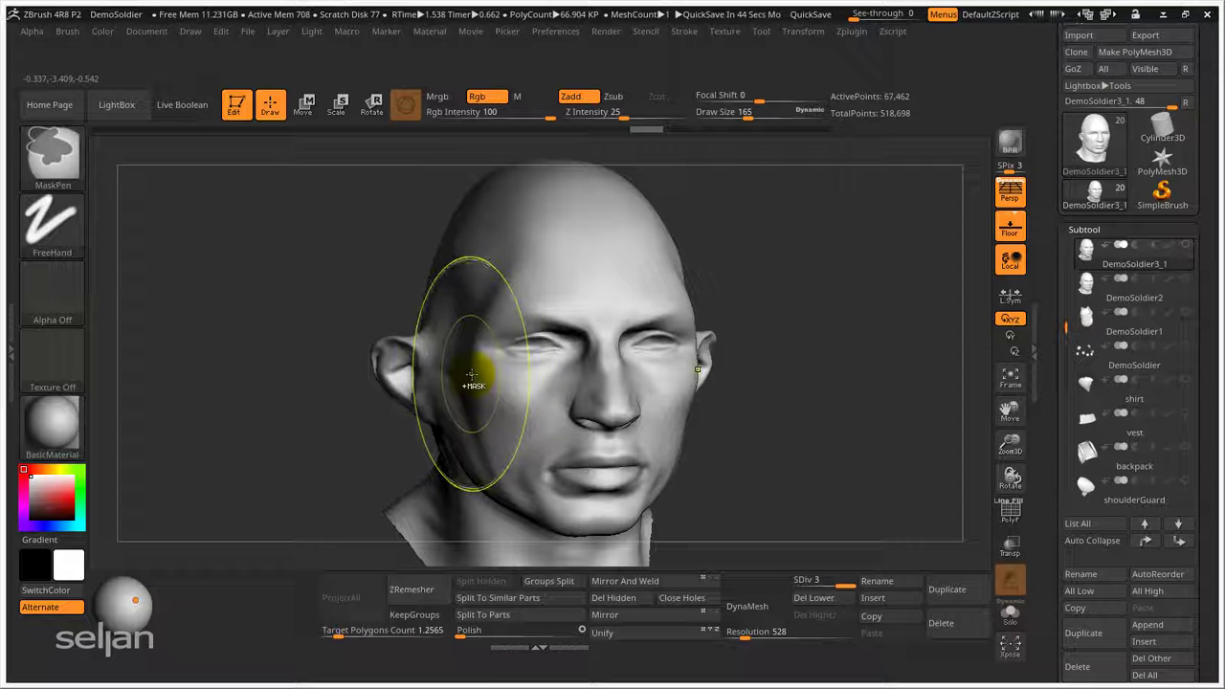
key(ctrl+z)
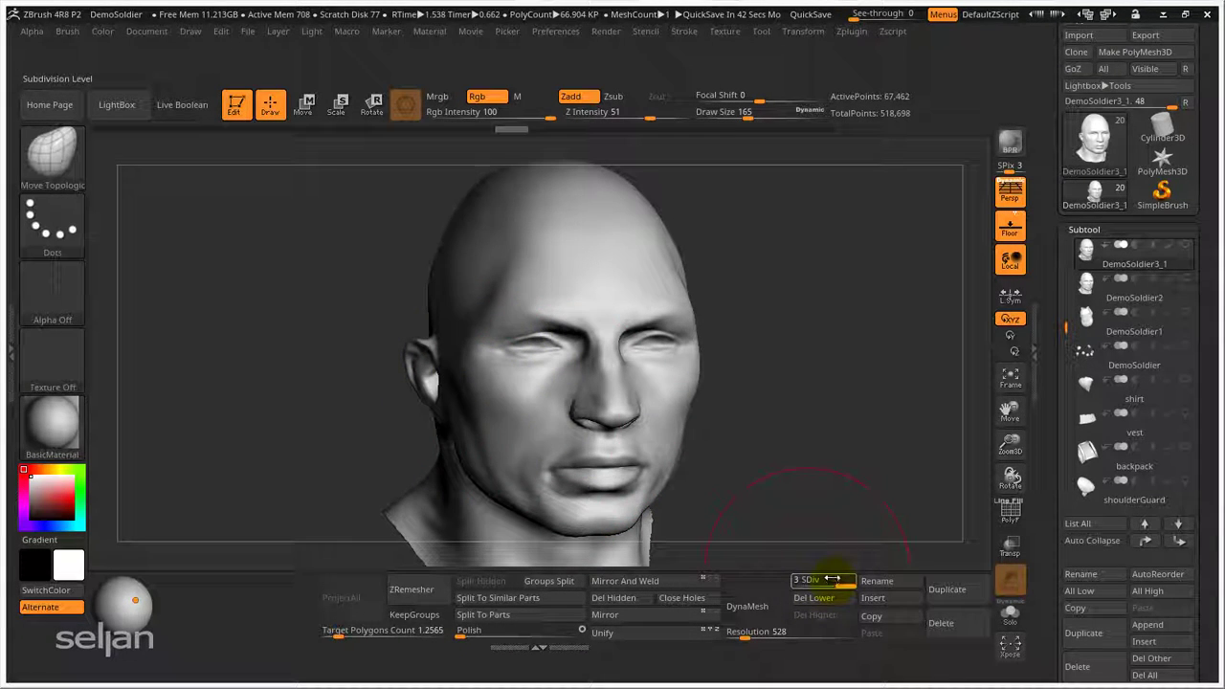
- Try widening the sides of the head at SDiv 1 with Draw Size 304, and view the result at SDiv 3
drag(776, 594, 738, 570)
key(s)
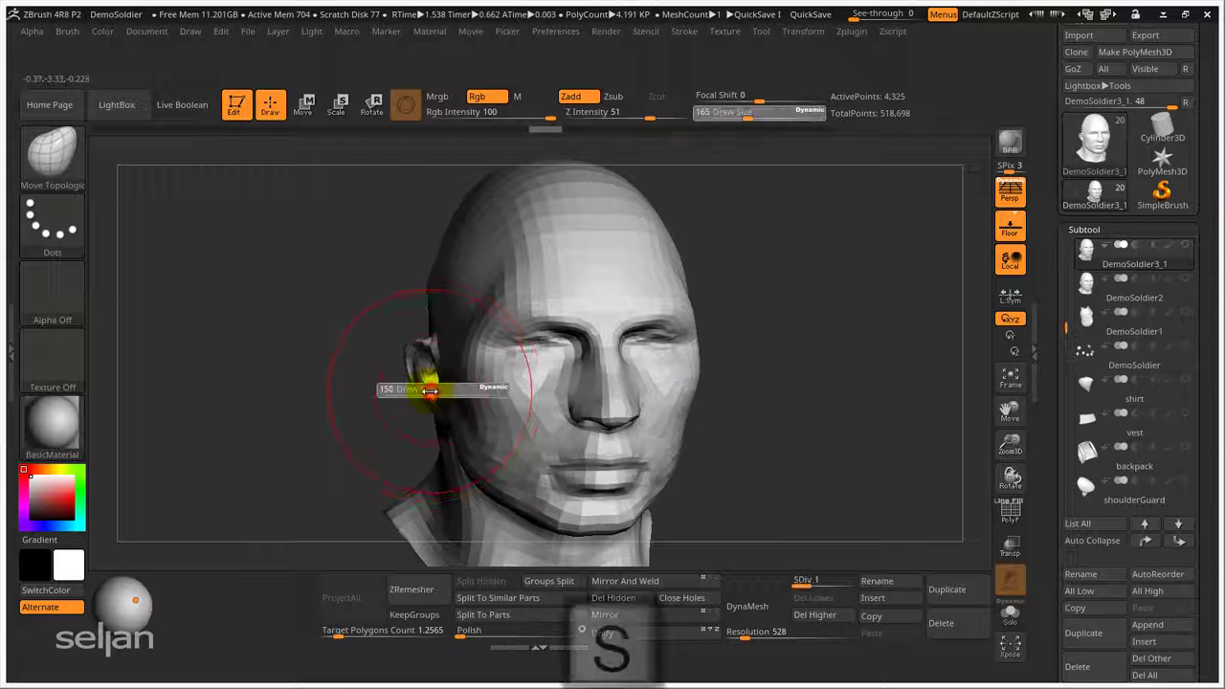
mouse_move(430, 390)
mouse_down()
mouse_move(448, 391)
mouse_move(386, 370)
mouse_move(314, 371)
mouse_up()
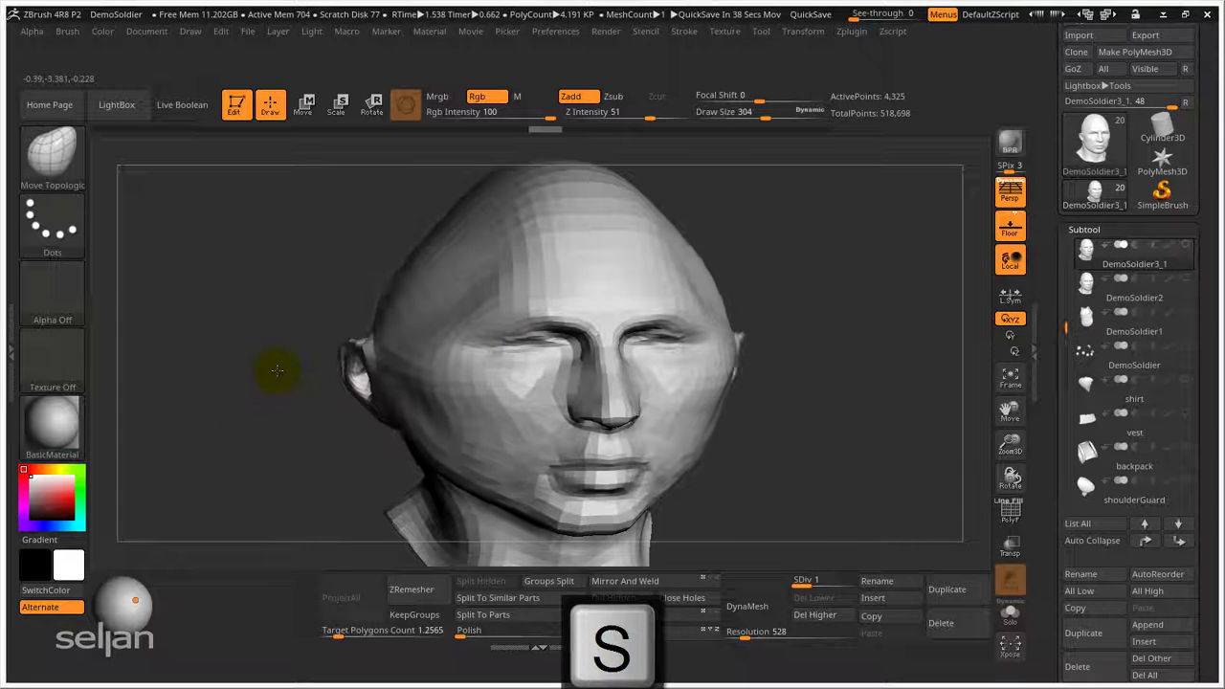
click(832, 580)
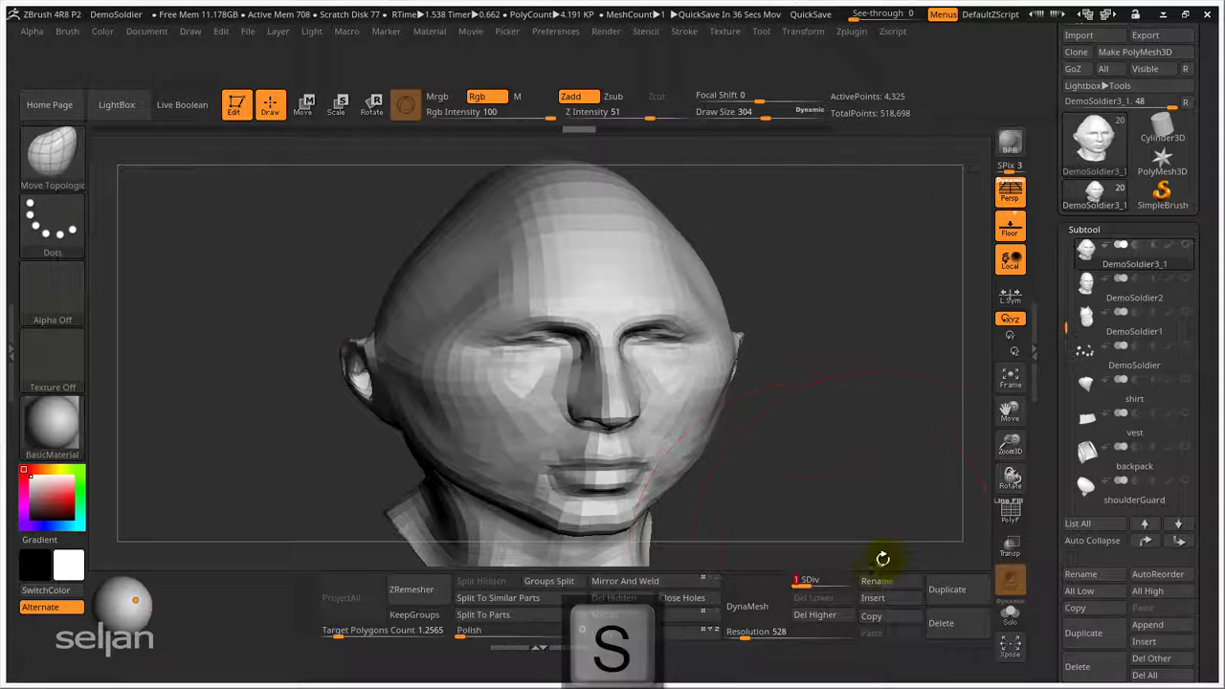
click(848, 580)
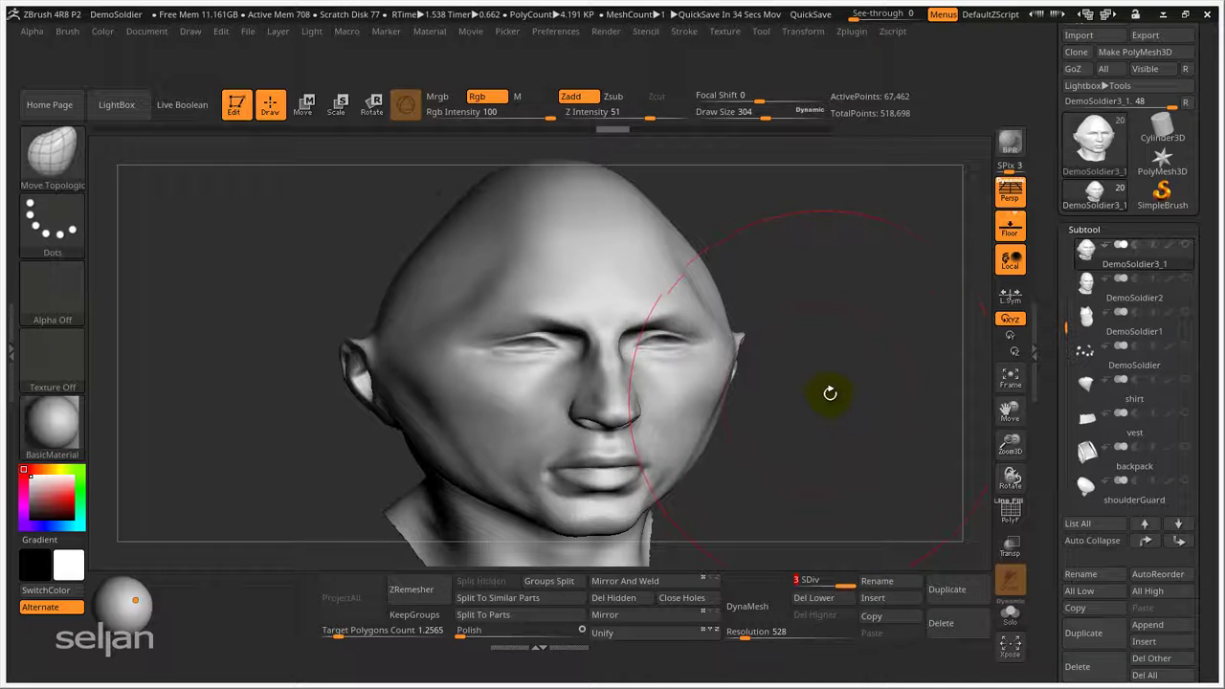
drag(830, 393, 660, 361)
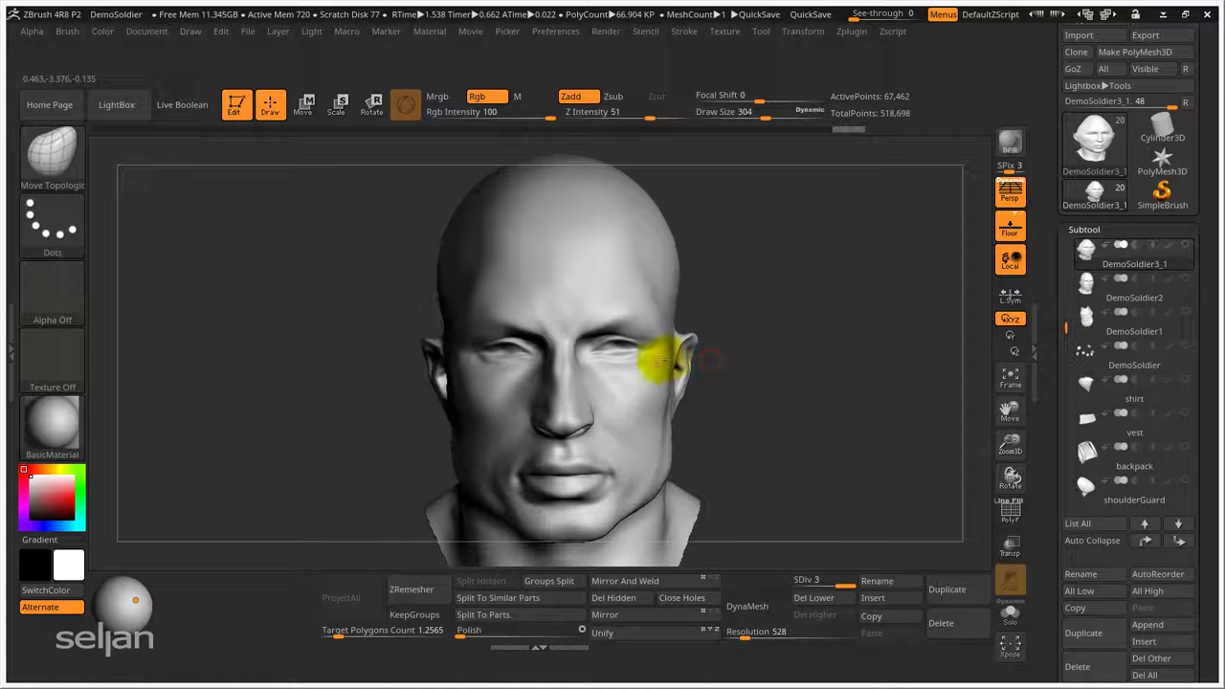
- Check the reshaped head from the side and front, and expand the subtool Extract settings
drag(792, 369, 765, 351)
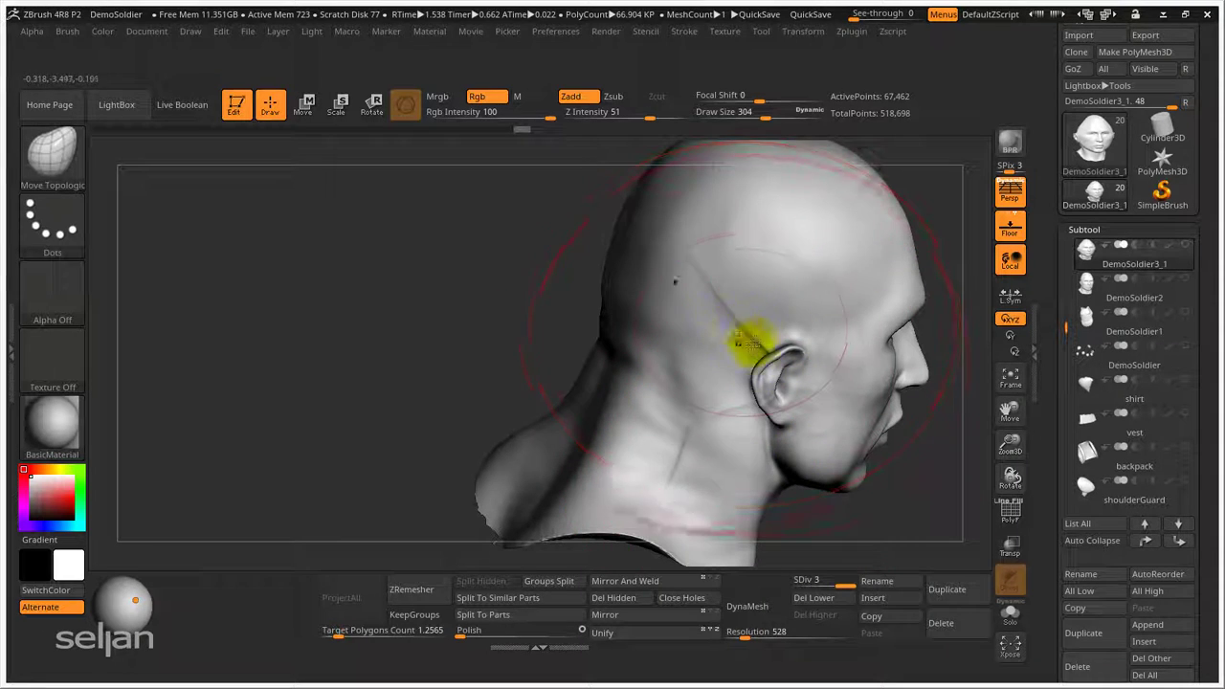
drag(747, 336, 382, 562)
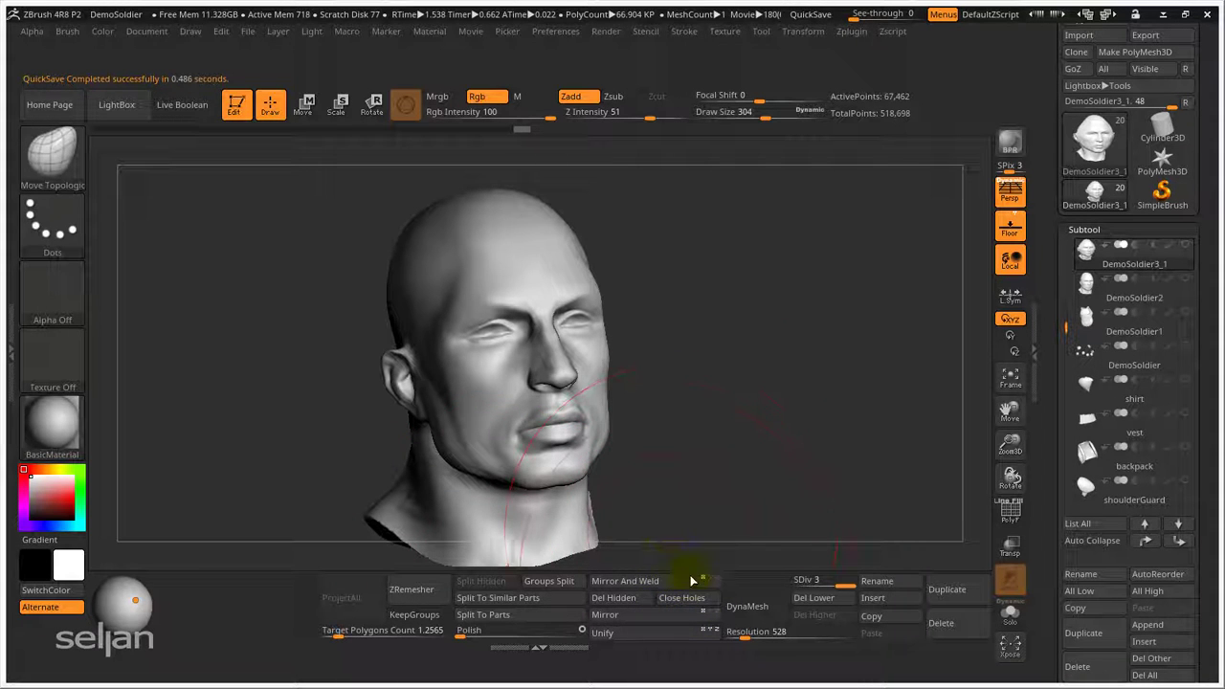
scroll(1053, 482, down, 5)
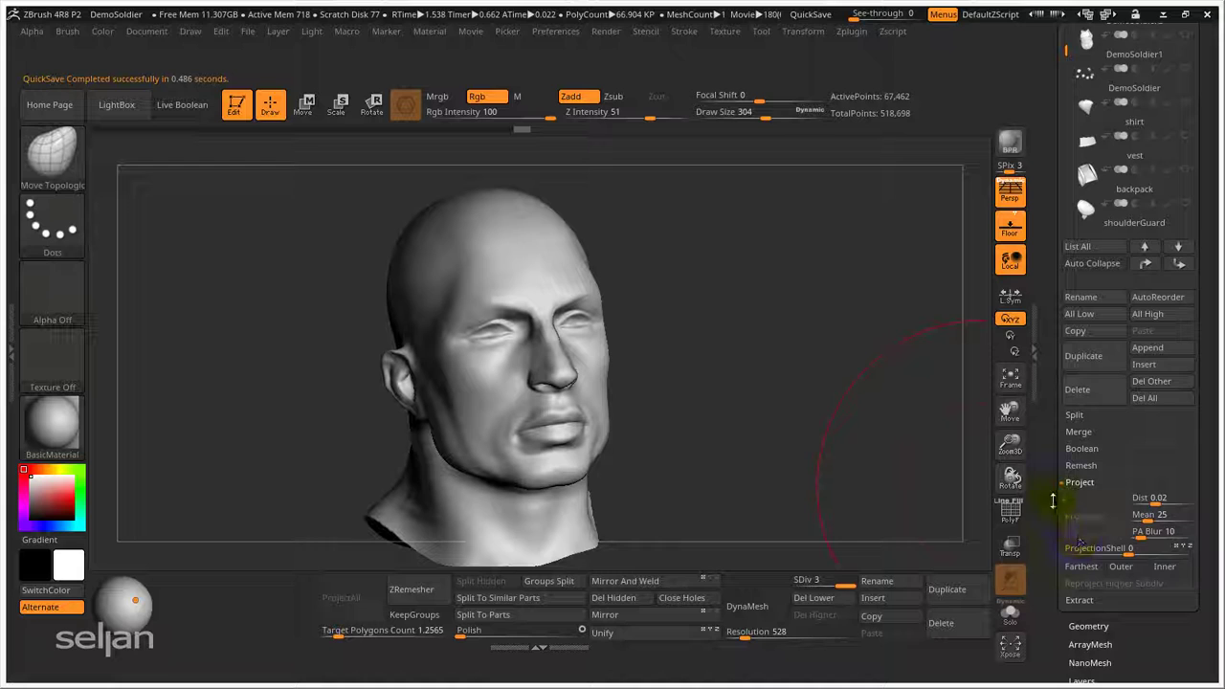
drag(1053, 500, 1040, 445)
click(1082, 520)
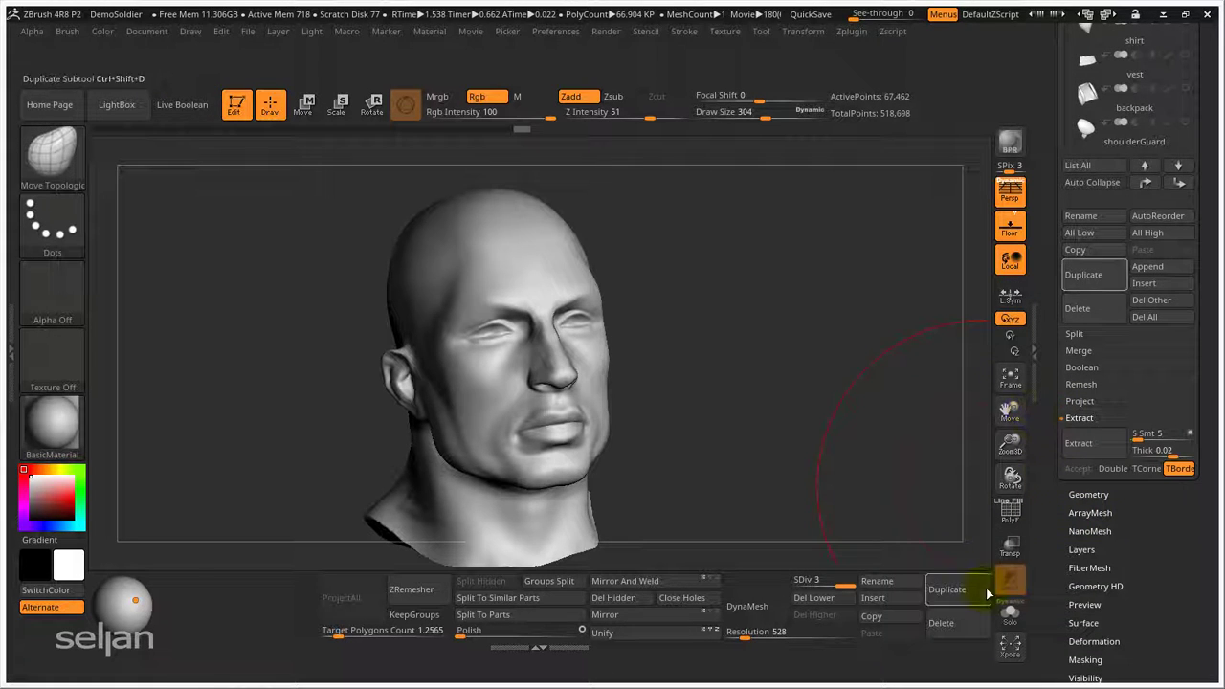
- Show all subtools again, select the DemoSoldier1 torso and isolate it with Solo, bringing the whole torso into view
scroll(1053, 242, up, 6)
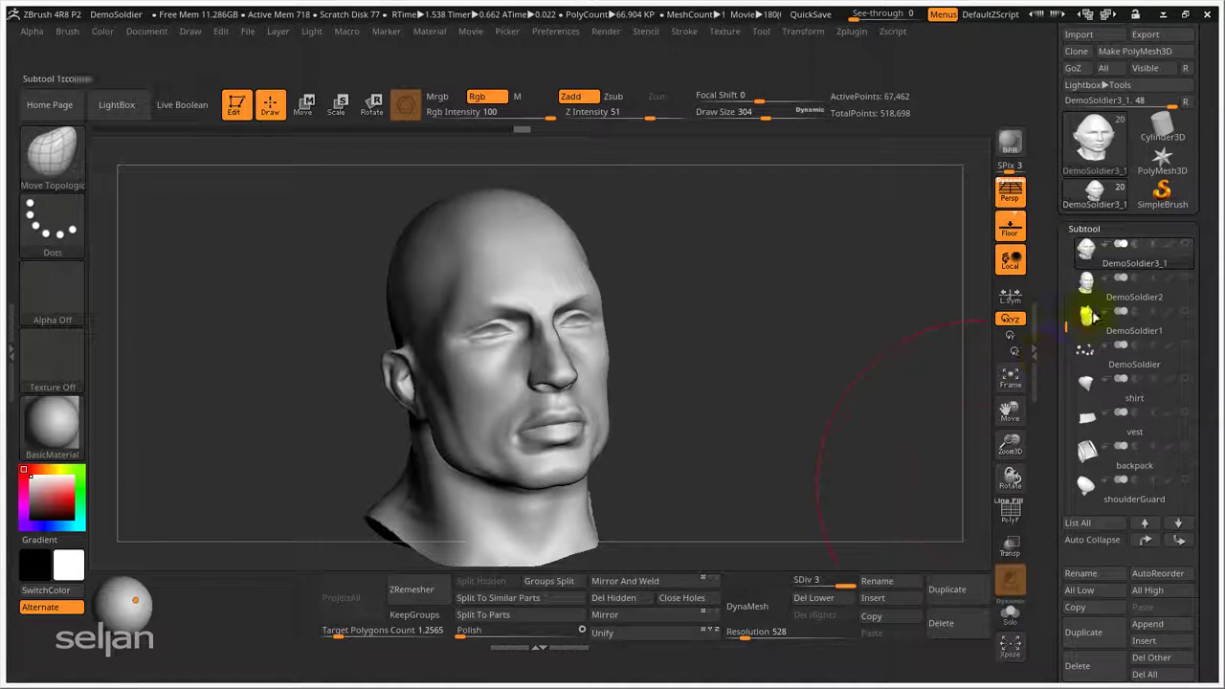
mouse_move(1190, 251)
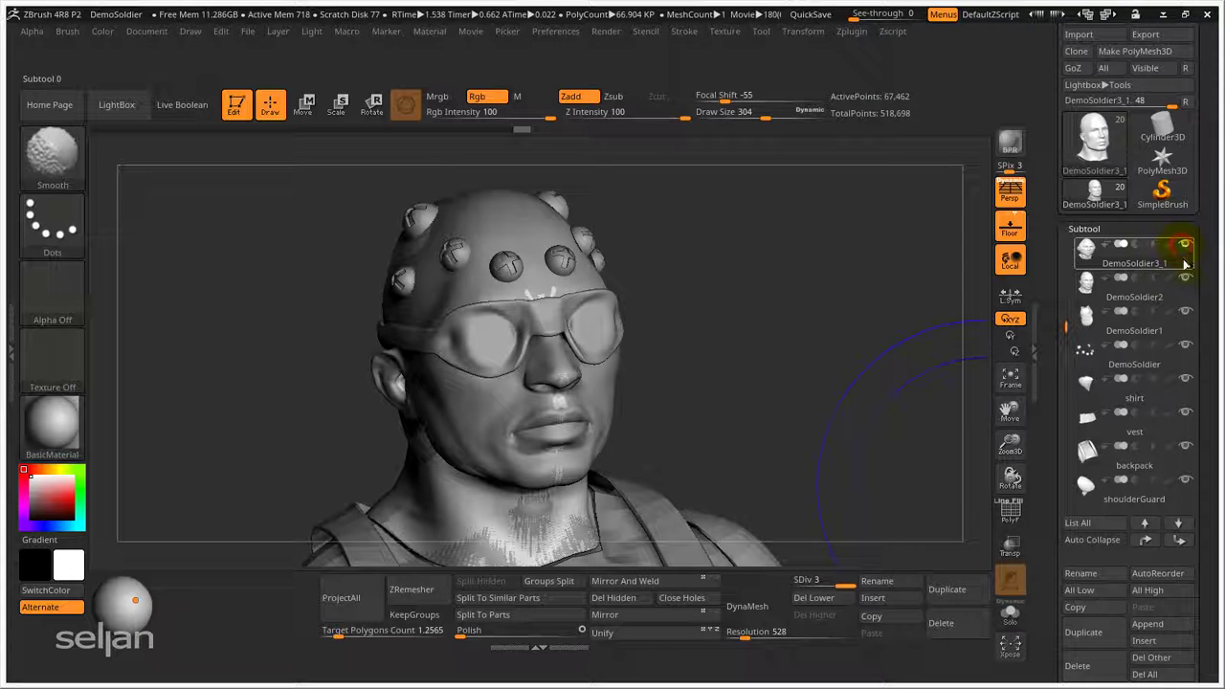
click(1087, 318)
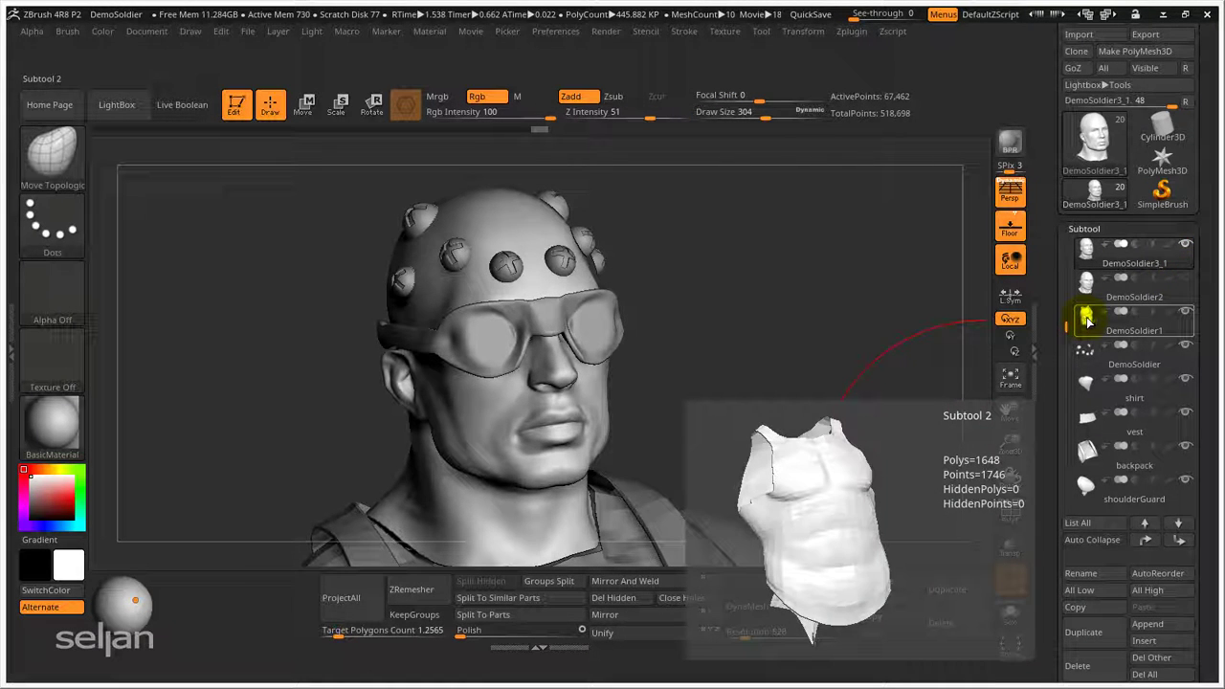
click(1089, 319)
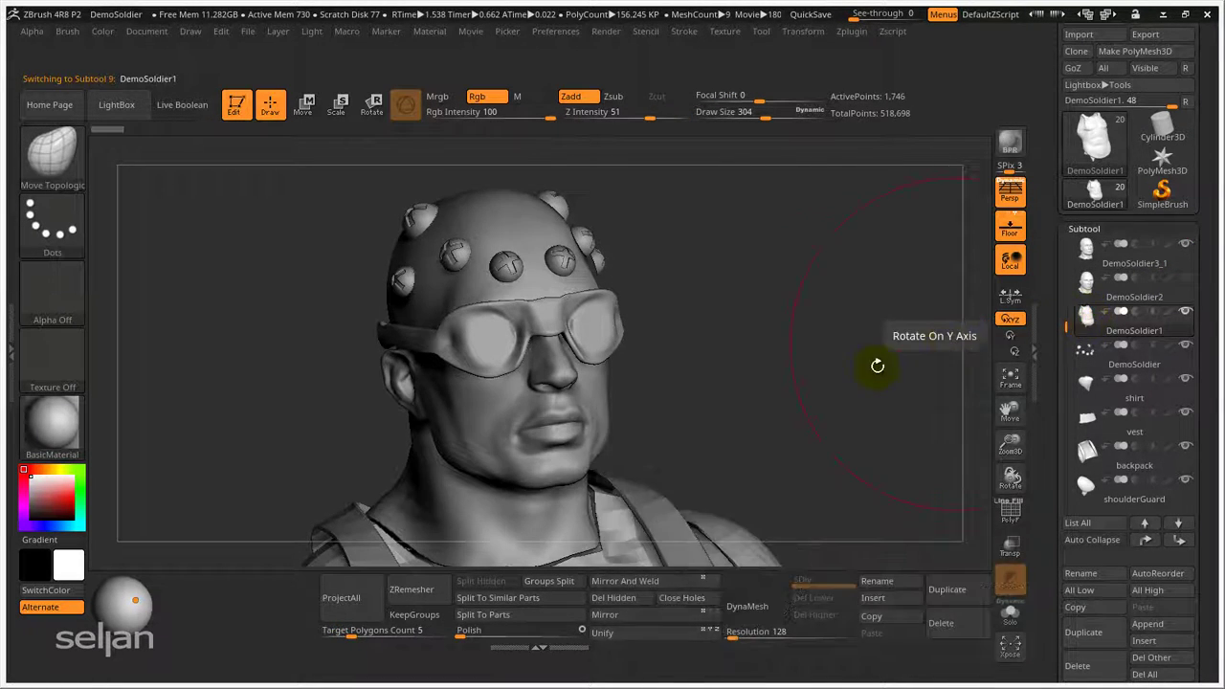
click(1013, 619)
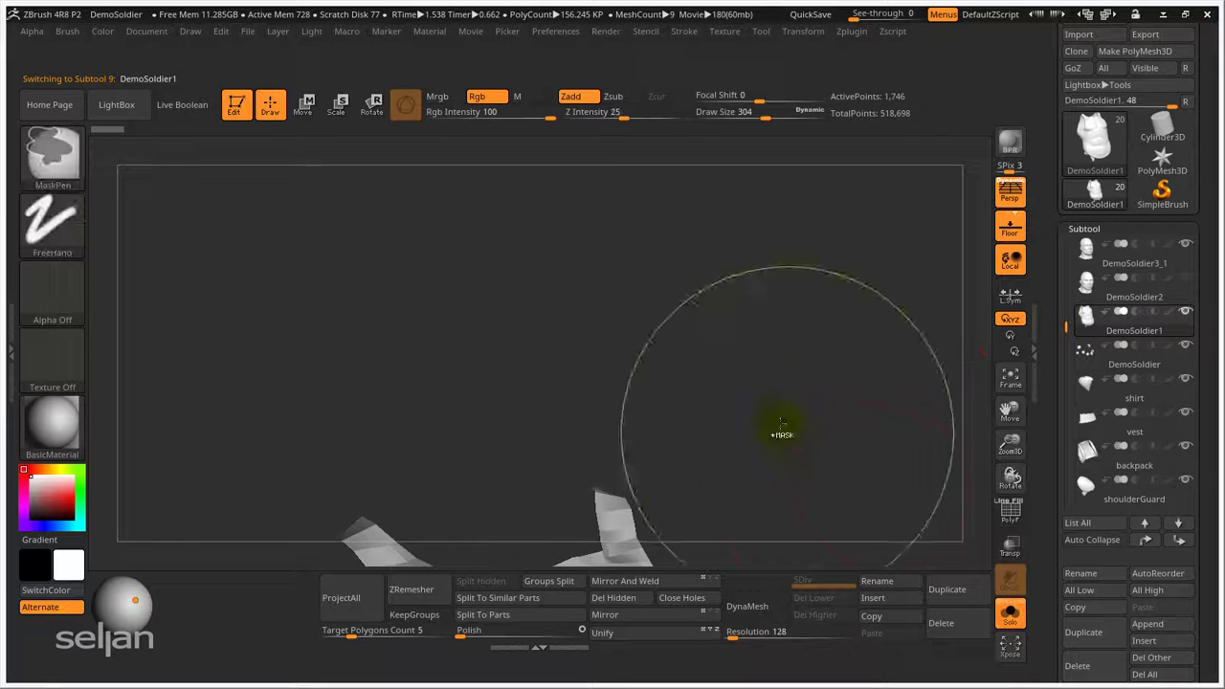
mouse_move(780, 430)
mouse_down()
mouse_move(791, 315)
mouse_move(746, 282)
mouse_move(744, 424)
mouse_move(777, 397)
mouse_move(796, 408)
mouse_up()
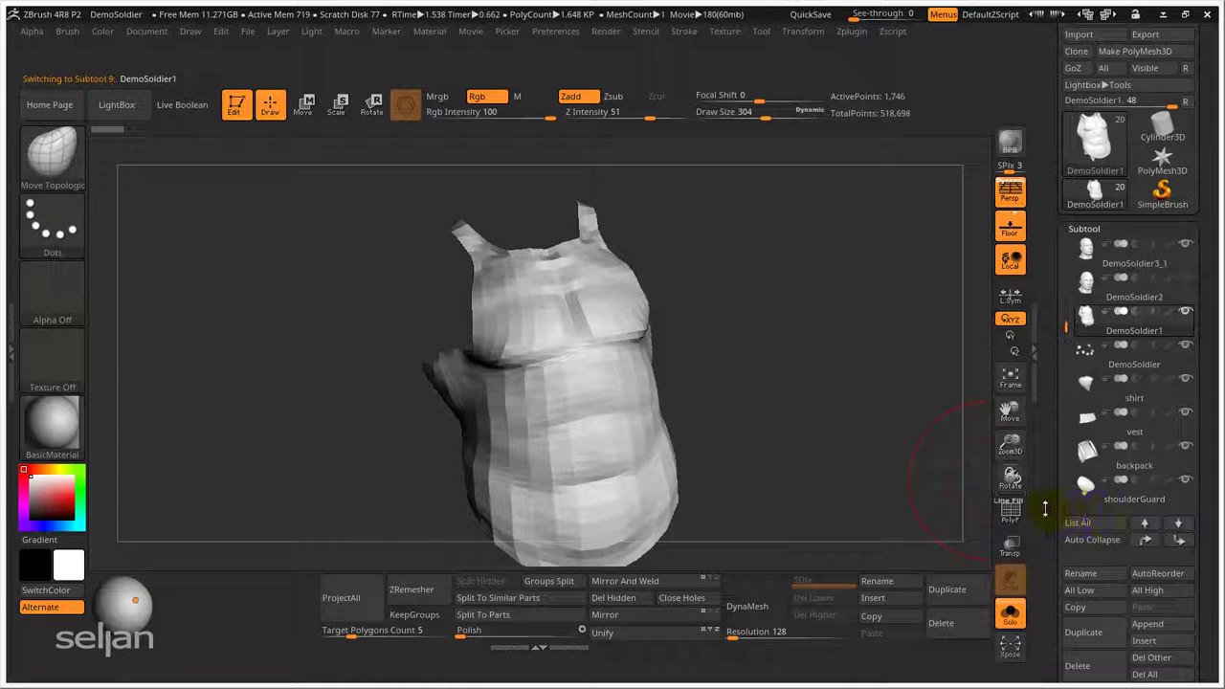
- Add the Extract, S Smt and Thick controls to the custom shelf below the canvas, beside ProjectAll
drag(1045, 508, 1052, 418)
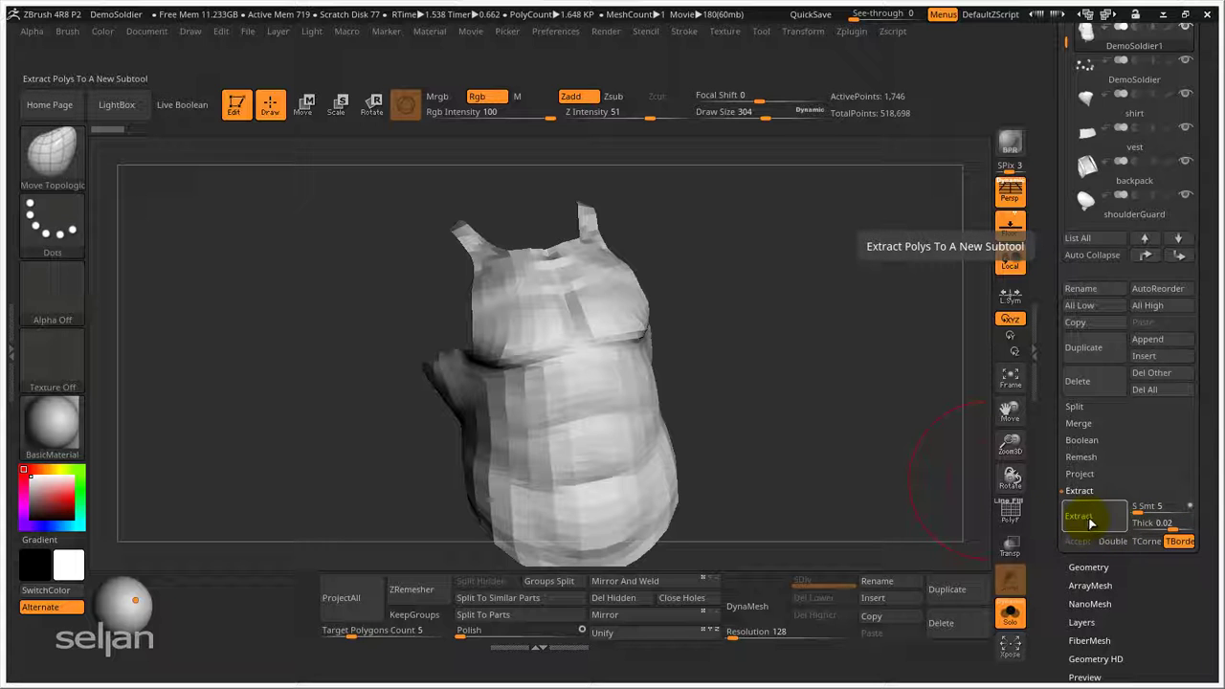
ctrl+alt+drag(1086, 514, 290, 586)
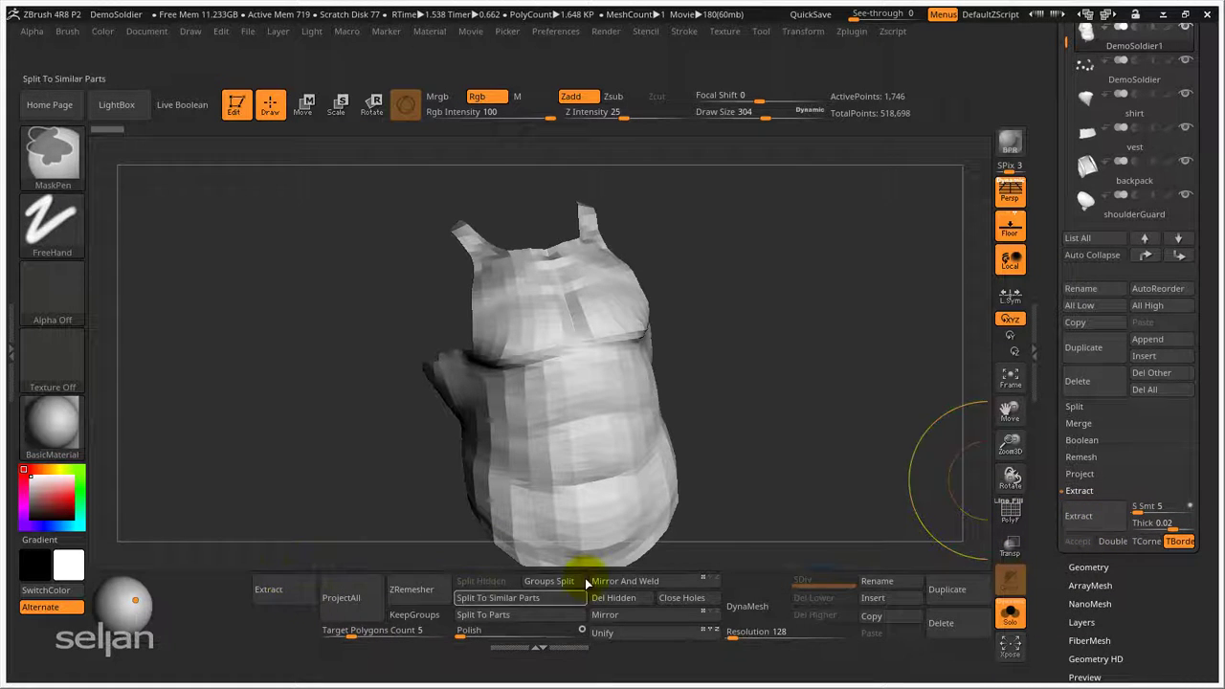
mouse_move(1153, 506)
ctrl+alt+mouse_down()
mouse_move(383, 586)
mouse_move(226, 594)
mouse_move(216, 584)
mouse_move(1160, 524)
ctrl+alt+mouse_up()
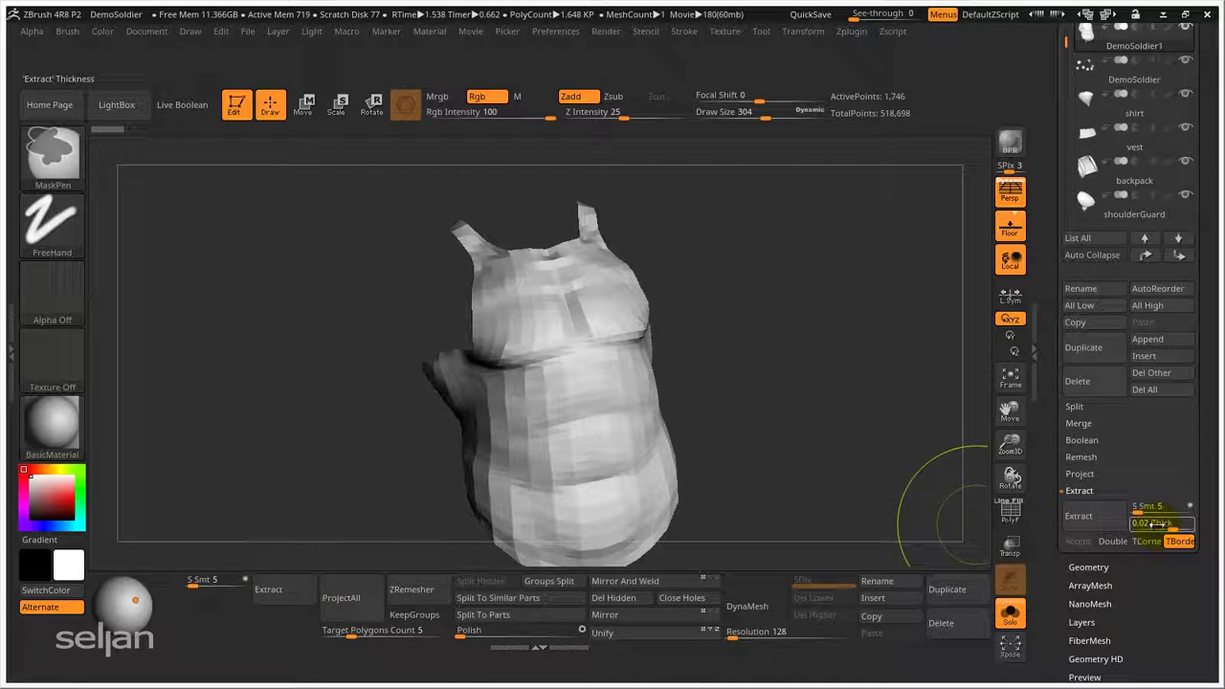
ctrl+alt+drag(812, 554, 216, 597)
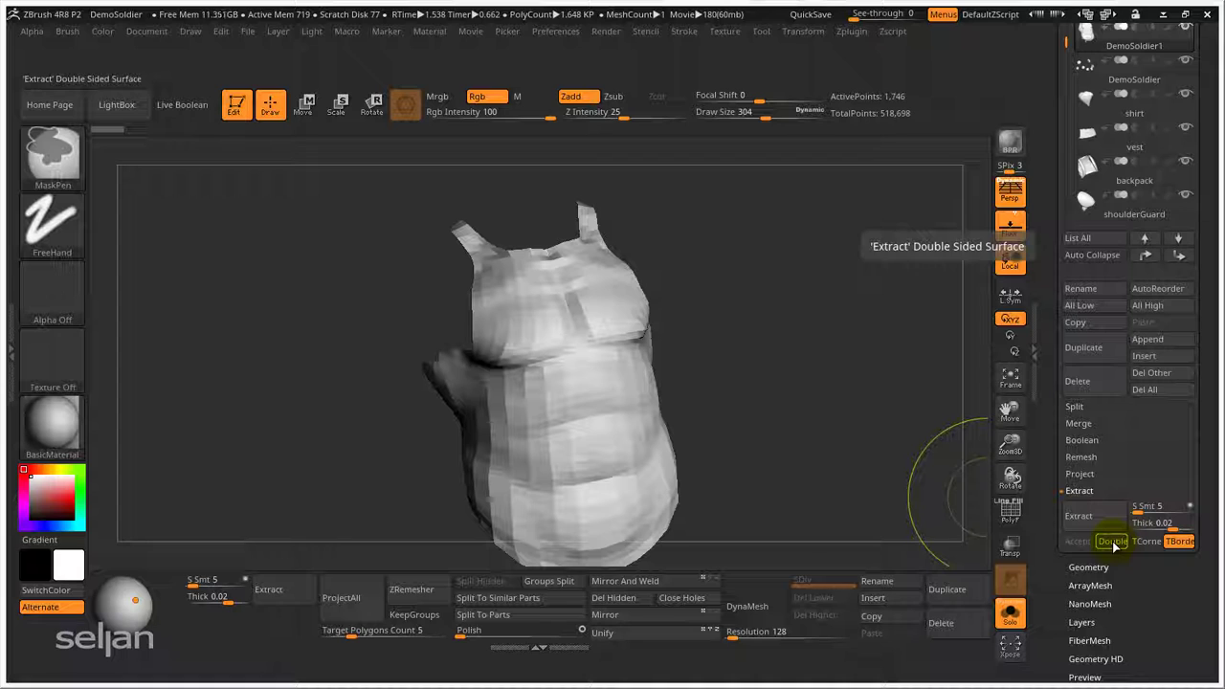
- Add the Extract options Double and Accept to the custom shelf, stacked beneath Extract
ctrl+alt+drag(1114, 546, 704, 595)
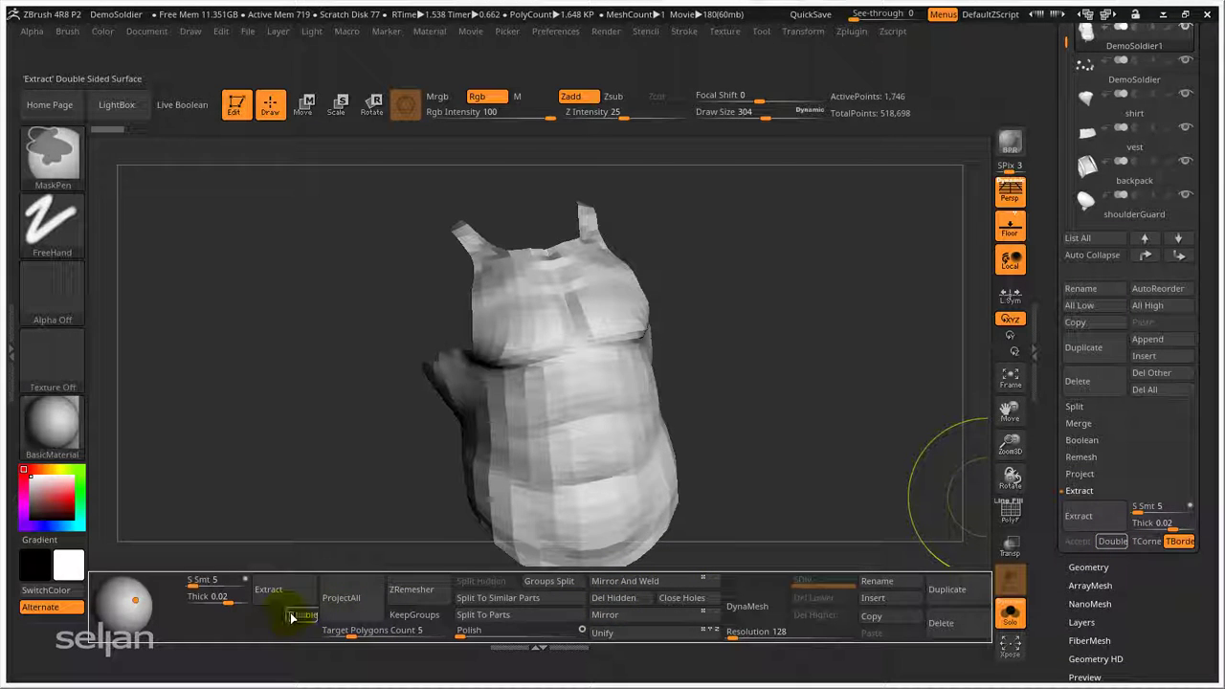
ctrl+alt+drag(292, 617, 292, 616)
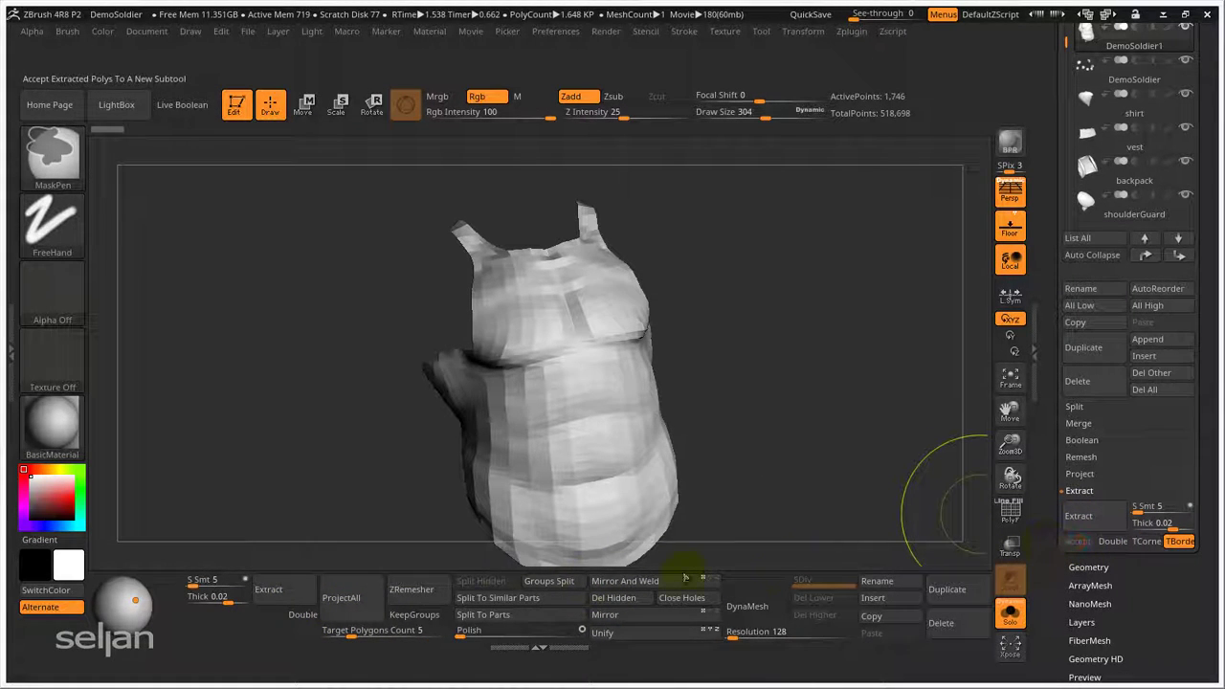
mouse_move(686, 577)
ctrl+alt+mouse_down()
mouse_move(281, 614)
mouse_move(302, 631)
ctrl+alt+mouse_up()
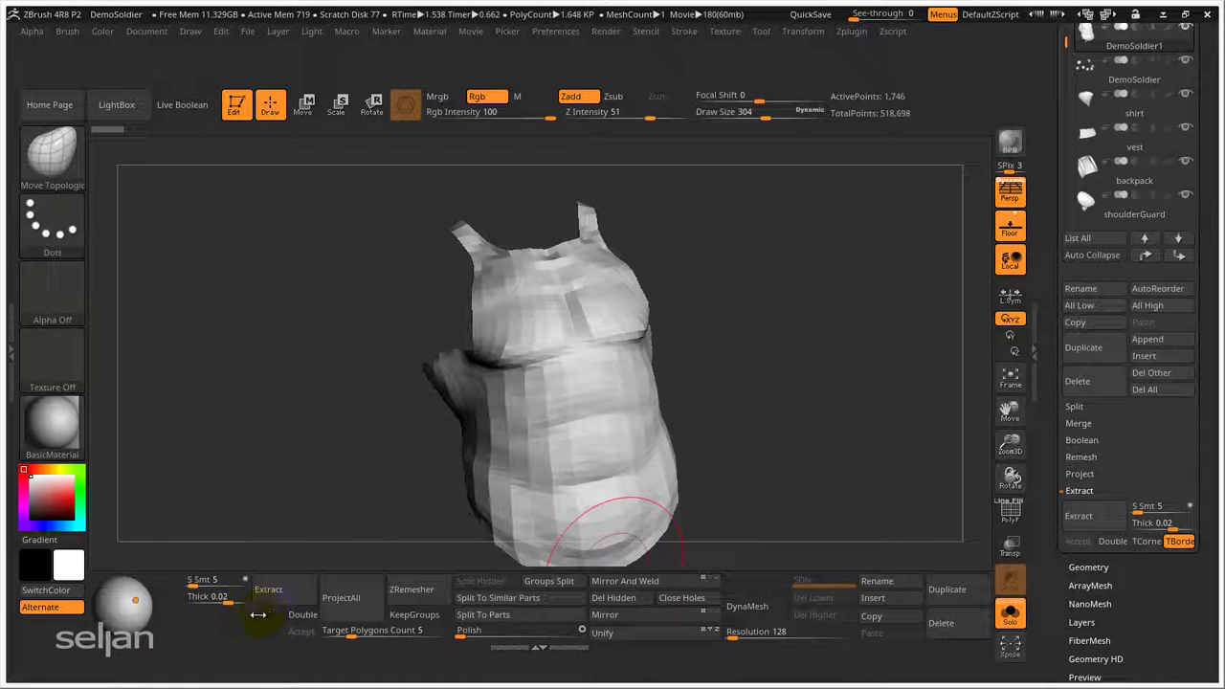
ctrl+alt+drag(245, 597, 238, 579)
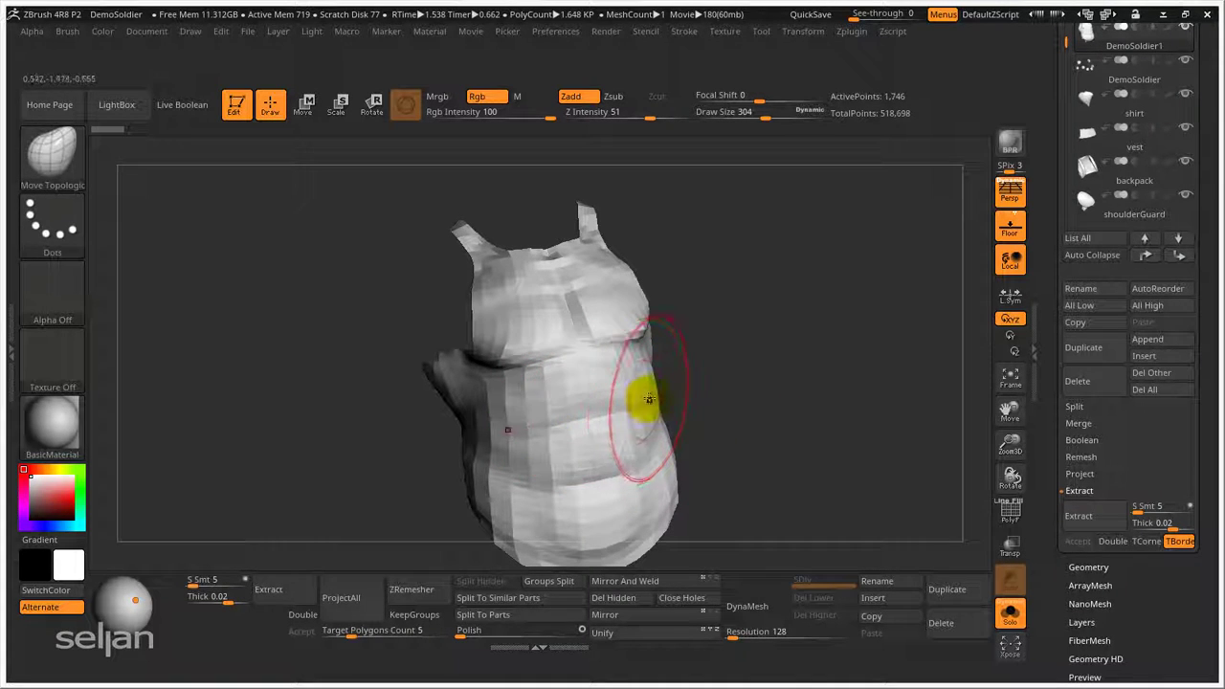
- Subdivide the torso to SDiv 3 and mask an oval patch on the belly at Draw Size 109
key(ctrl+d)
key(ctrl+d)
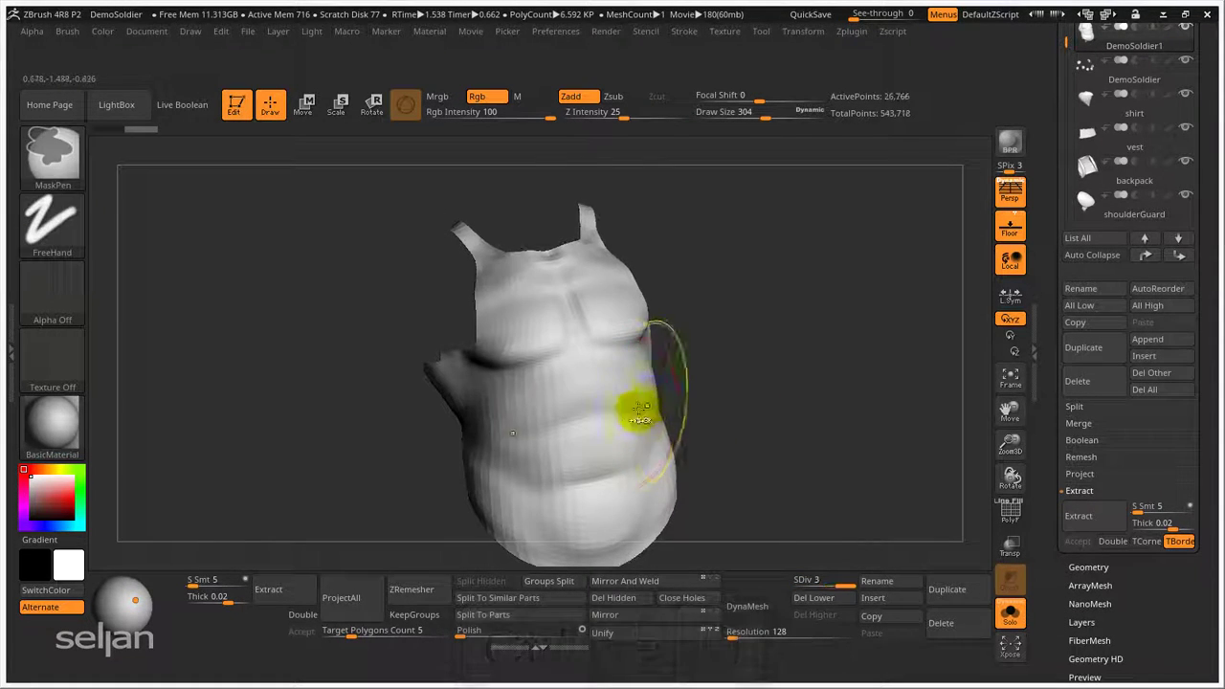
key(s)
drag(561, 422, 539, 427)
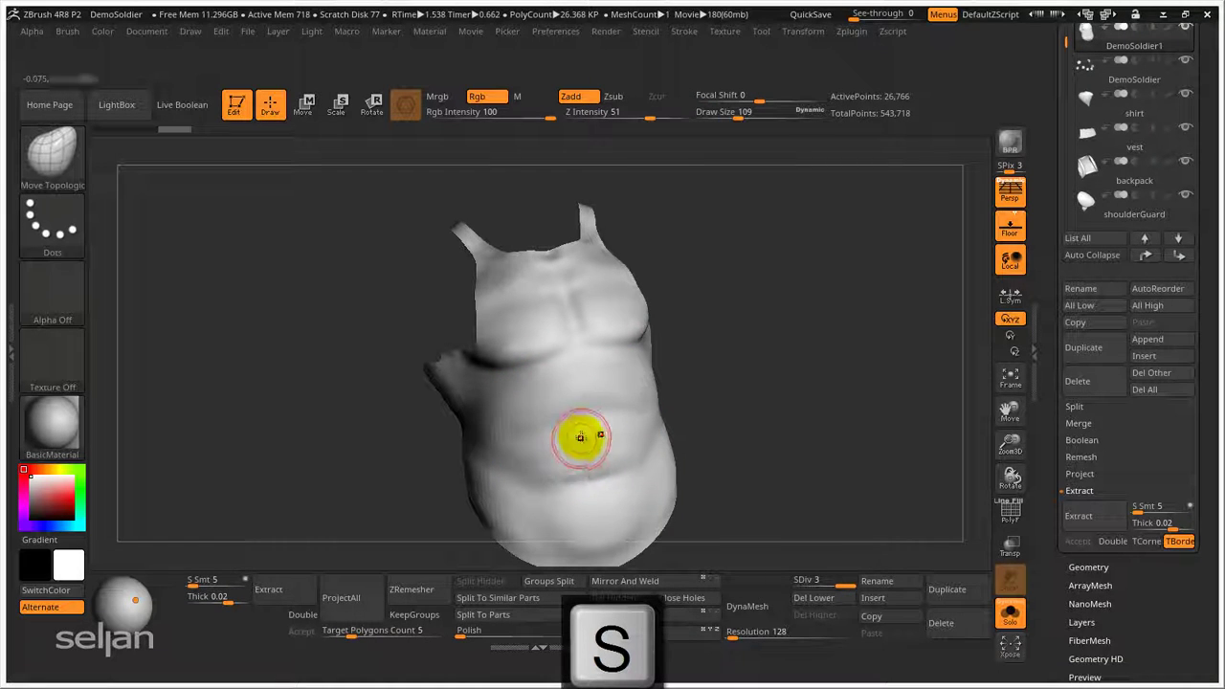
ctrl+drag(568, 441, 571, 458)
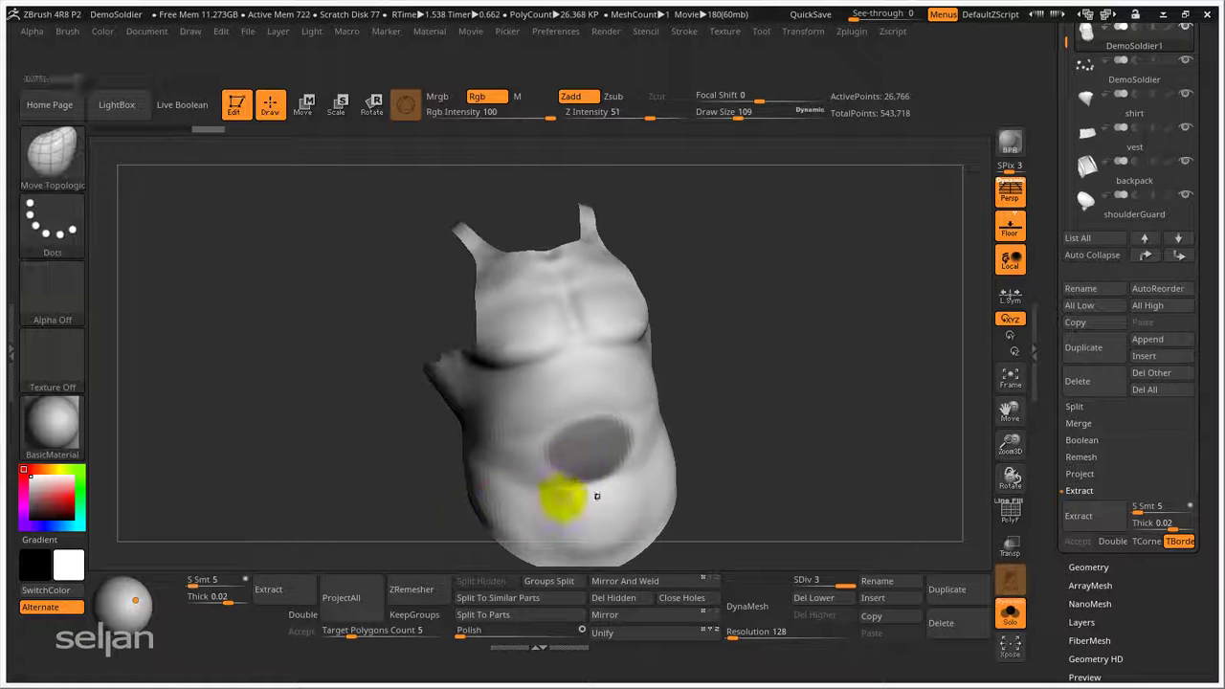
- Extract the masked belly patch as a double-sided piece with S Smt 5 and Thick 0.02, and accept it as a new subtool
click(270, 589)
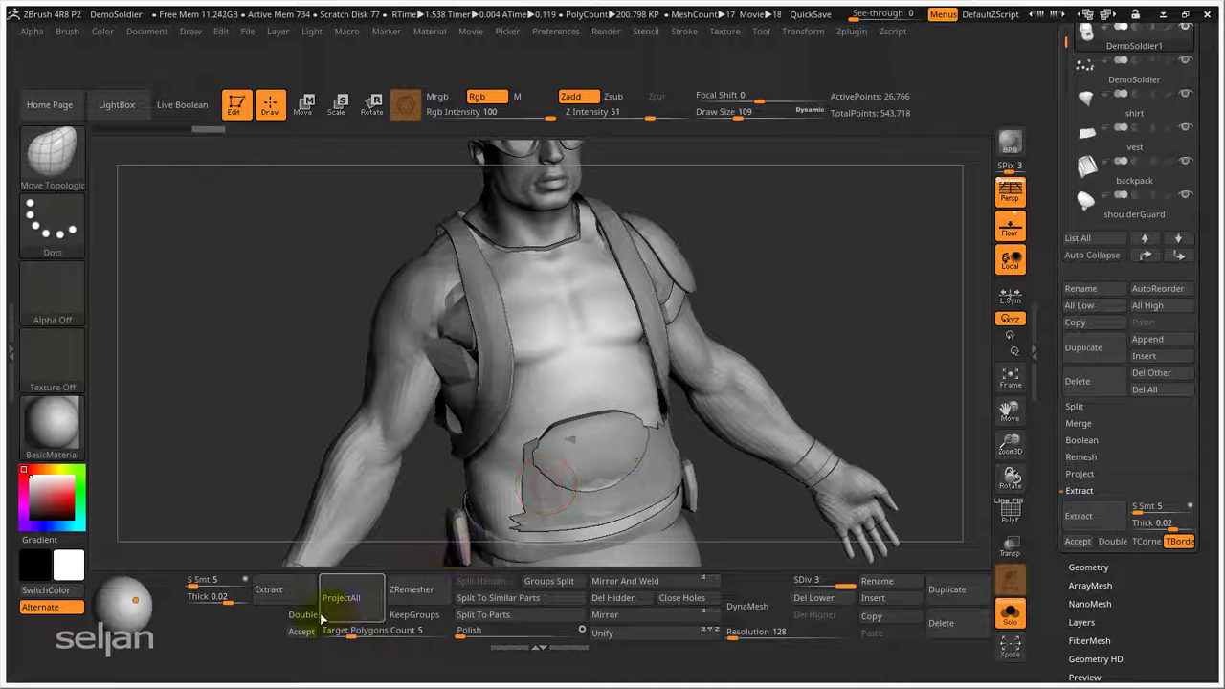
click(318, 616)
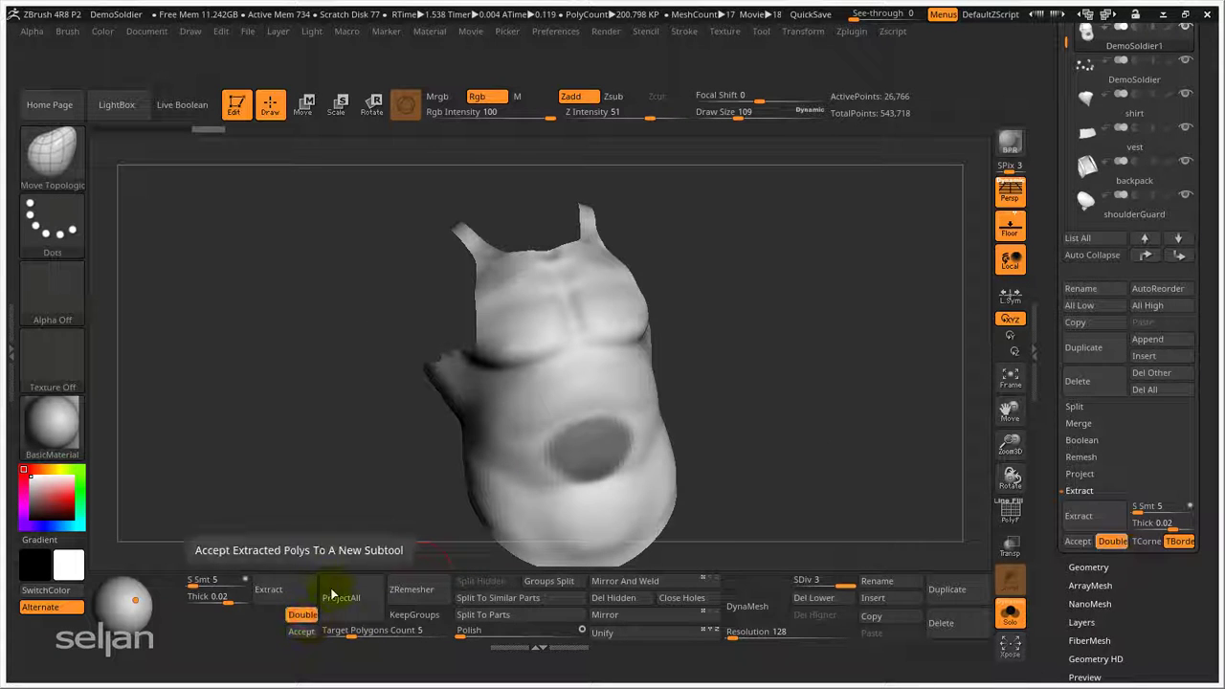
click(272, 599)
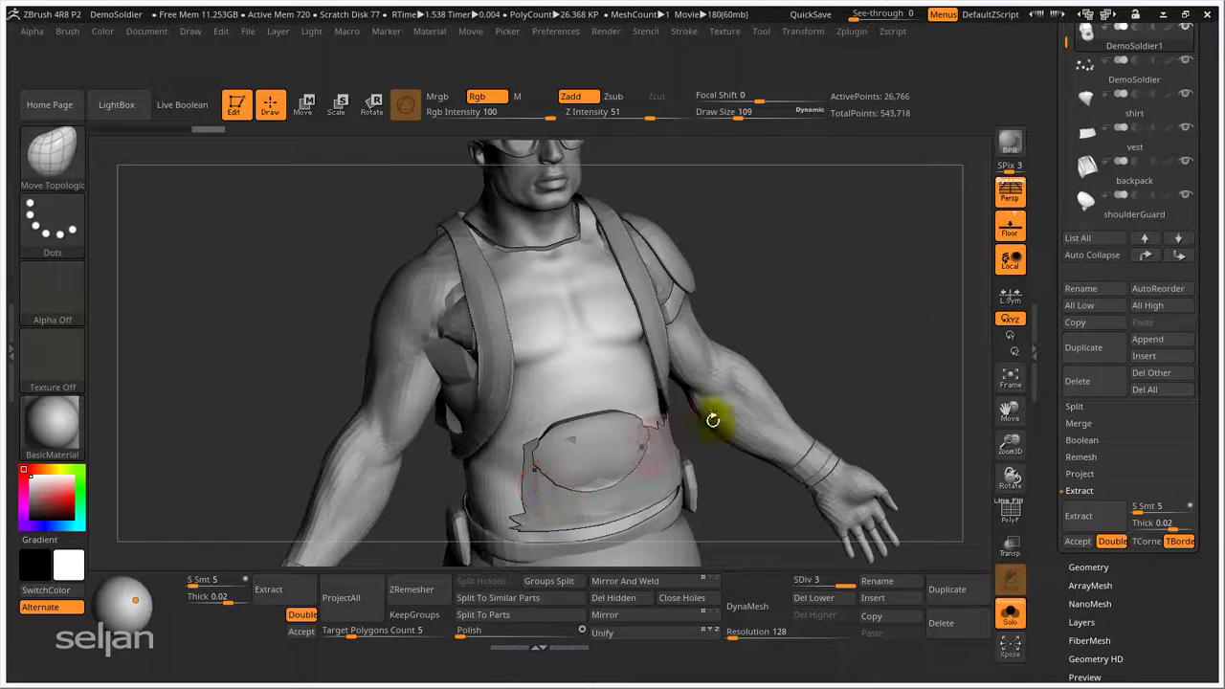
mouse_move(711, 417)
mouse_down()
mouse_move(742, 423)
mouse_move(732, 420)
mouse_up()
click(293, 583)
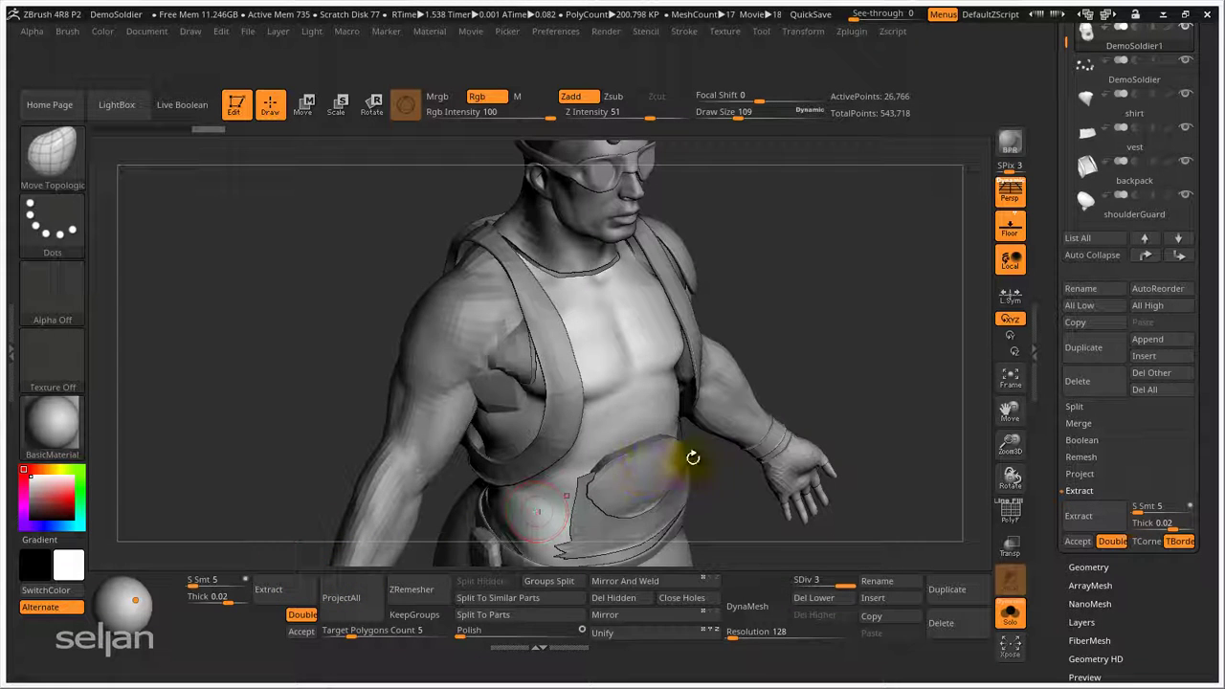
click(299, 633)
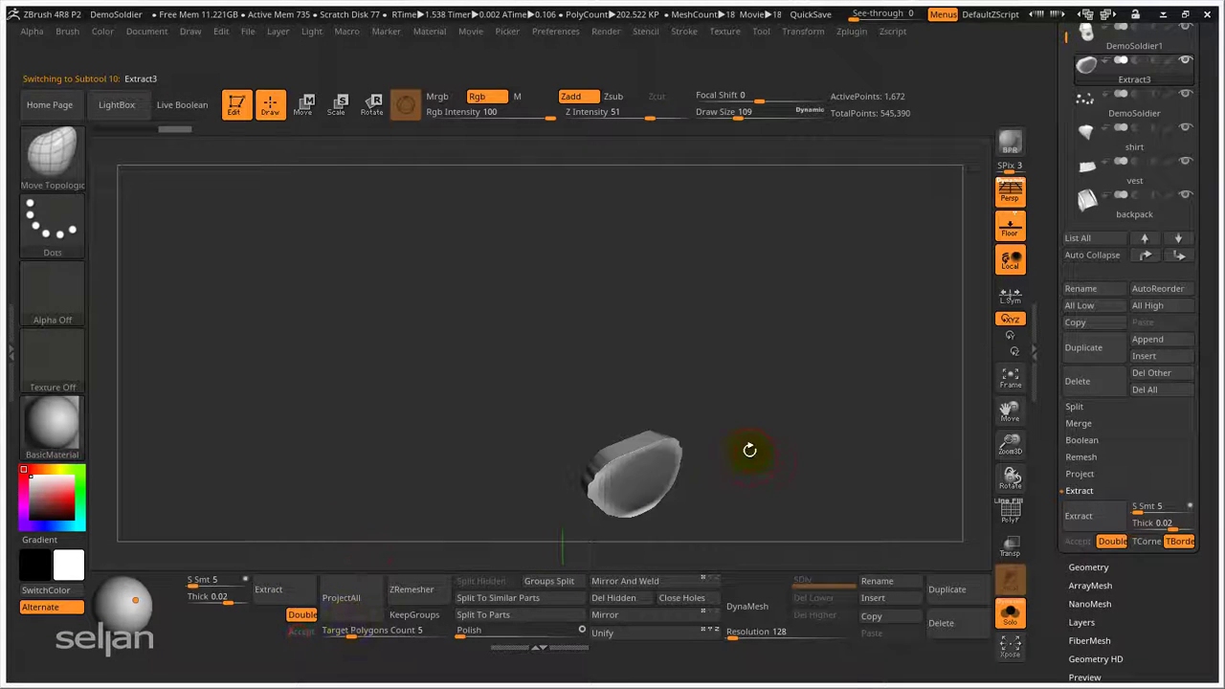
- Inspect the extracted belly piece from several angles and try smoothing its jagged edges with Polish
drag(731, 430, 779, 409)
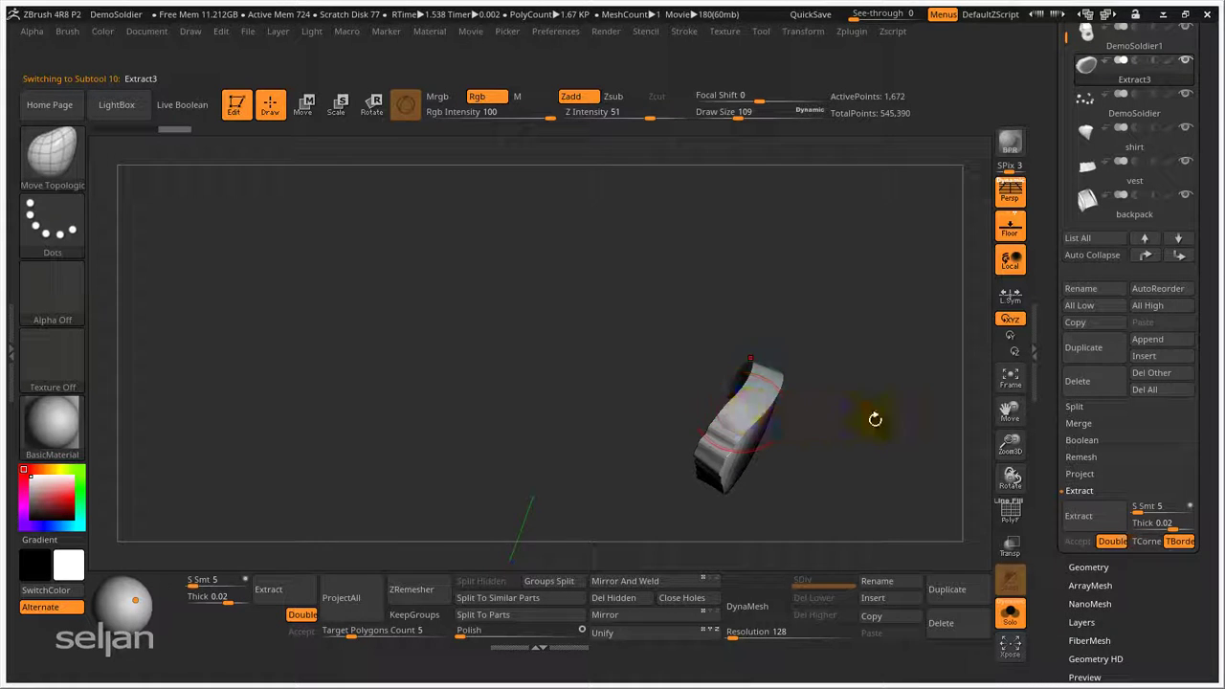
drag(875, 419, 791, 426)
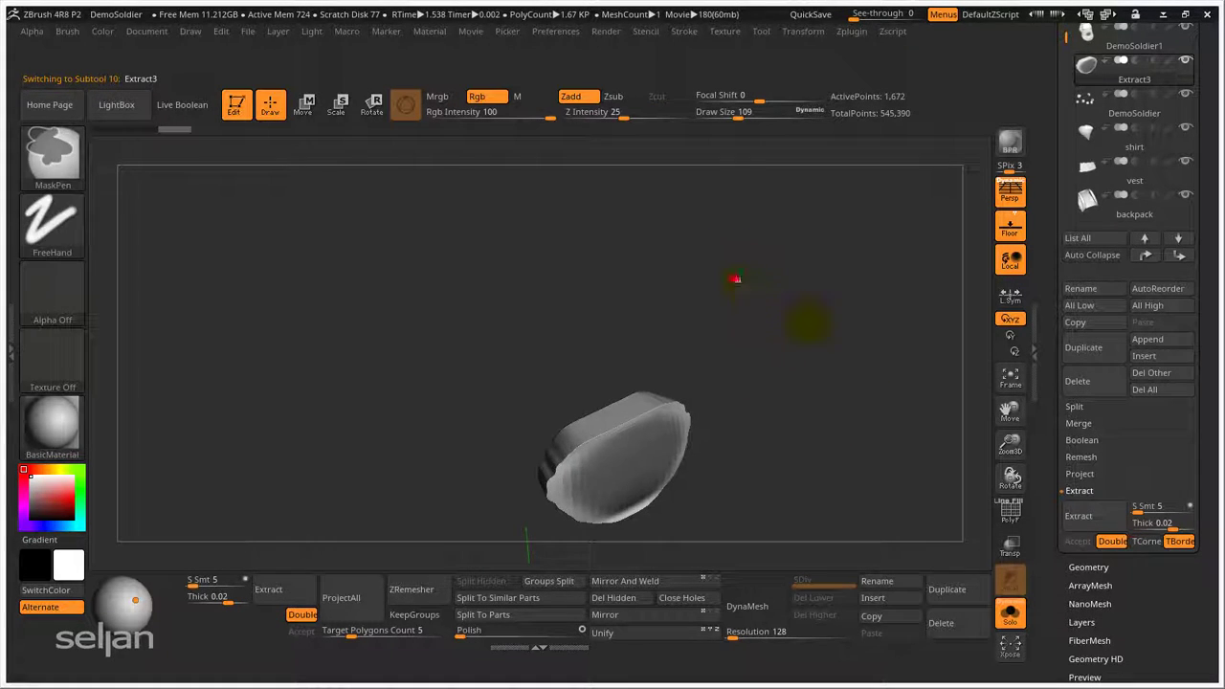
drag(807, 319, 787, 354)
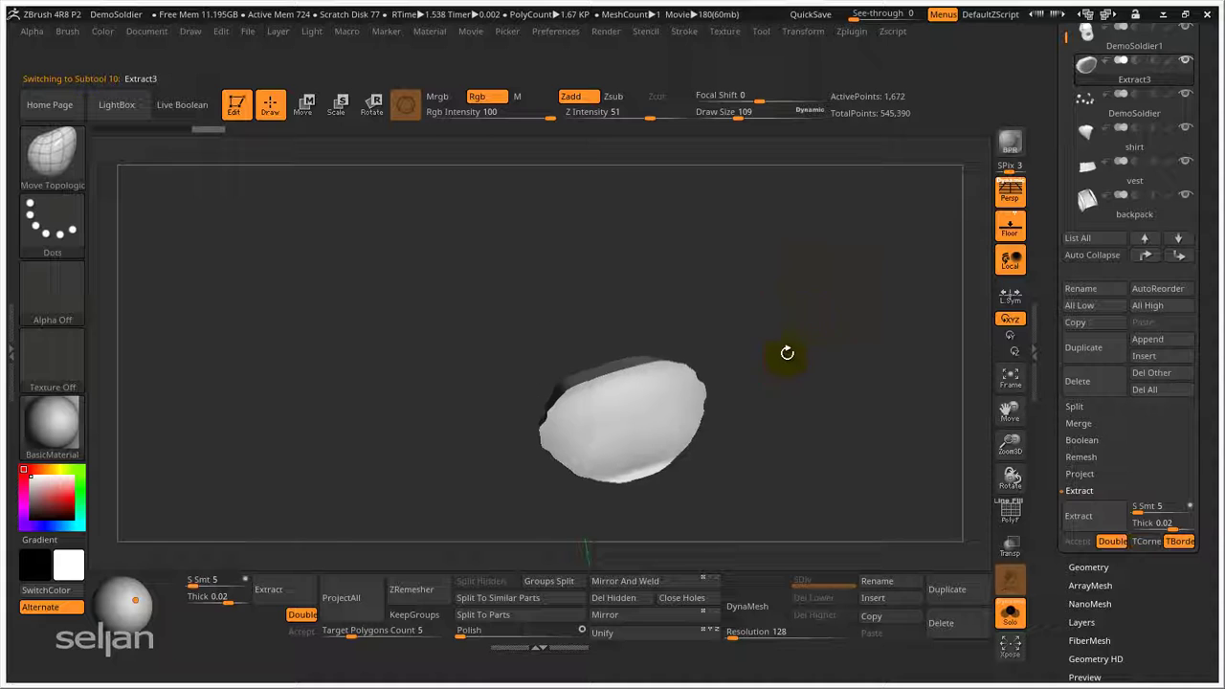
drag(469, 636, 566, 633)
drag(466, 632, 555, 632)
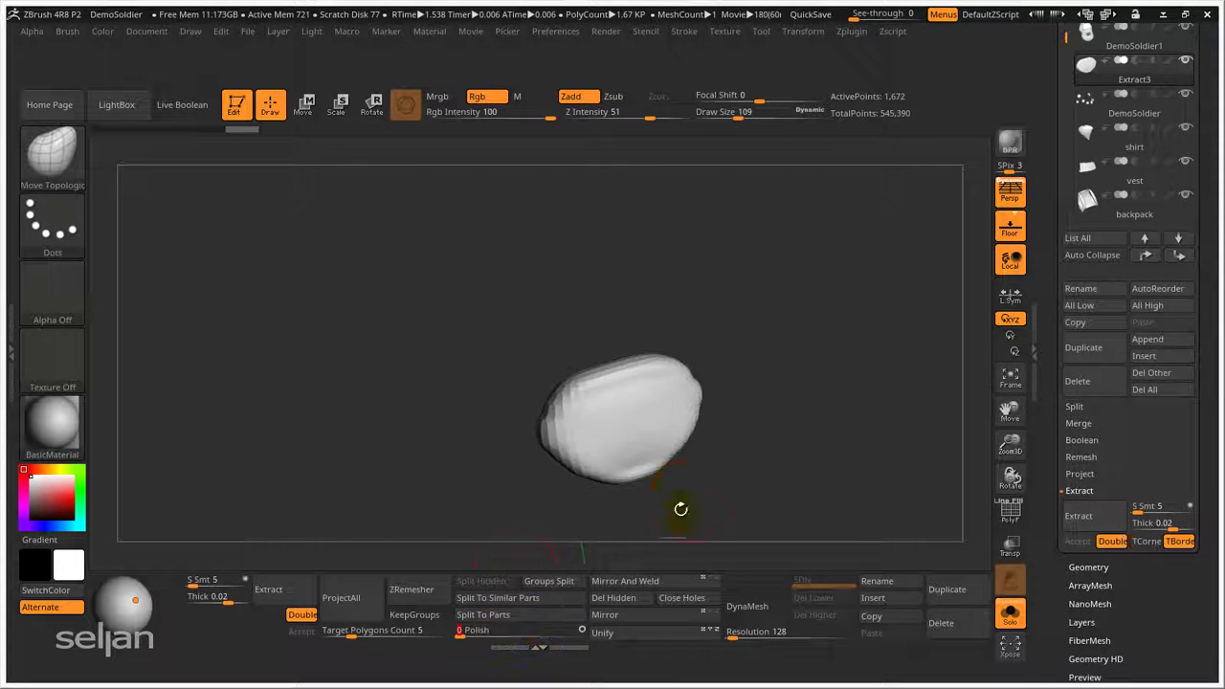
drag(777, 394, 703, 435)
drag(470, 635, 479, 633)
- Undo the Polish adjustments on the extracted belly piece
key(ctrl+z)
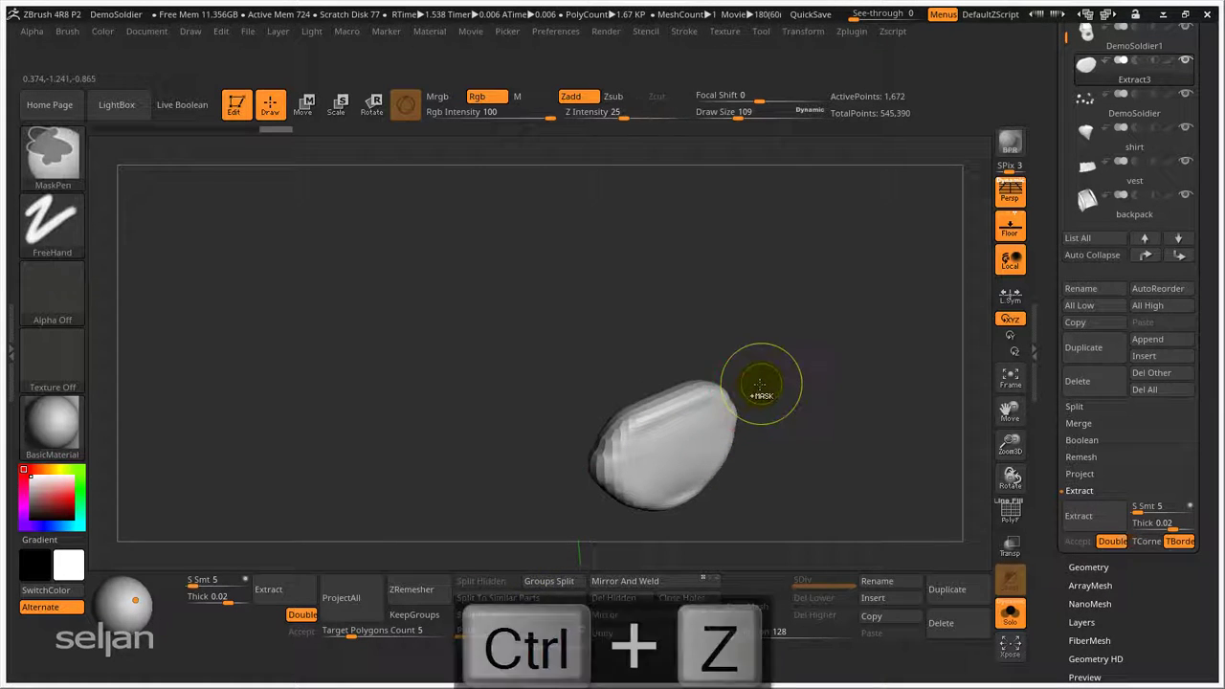
key(ctrl+z)
ctrl+drag(818, 346, 873, 373)
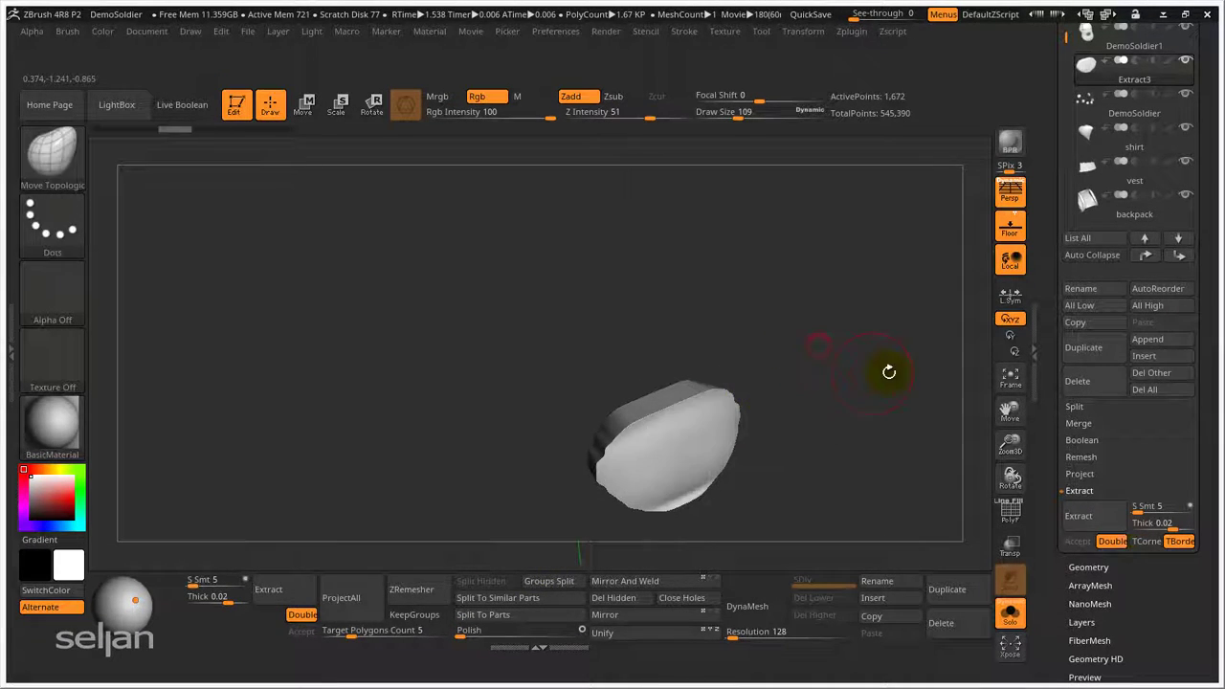
- Smooth the jagged edges of the extracted belly piece with the Polish By Groups deformation
scroll(1047, 479, down, 3)
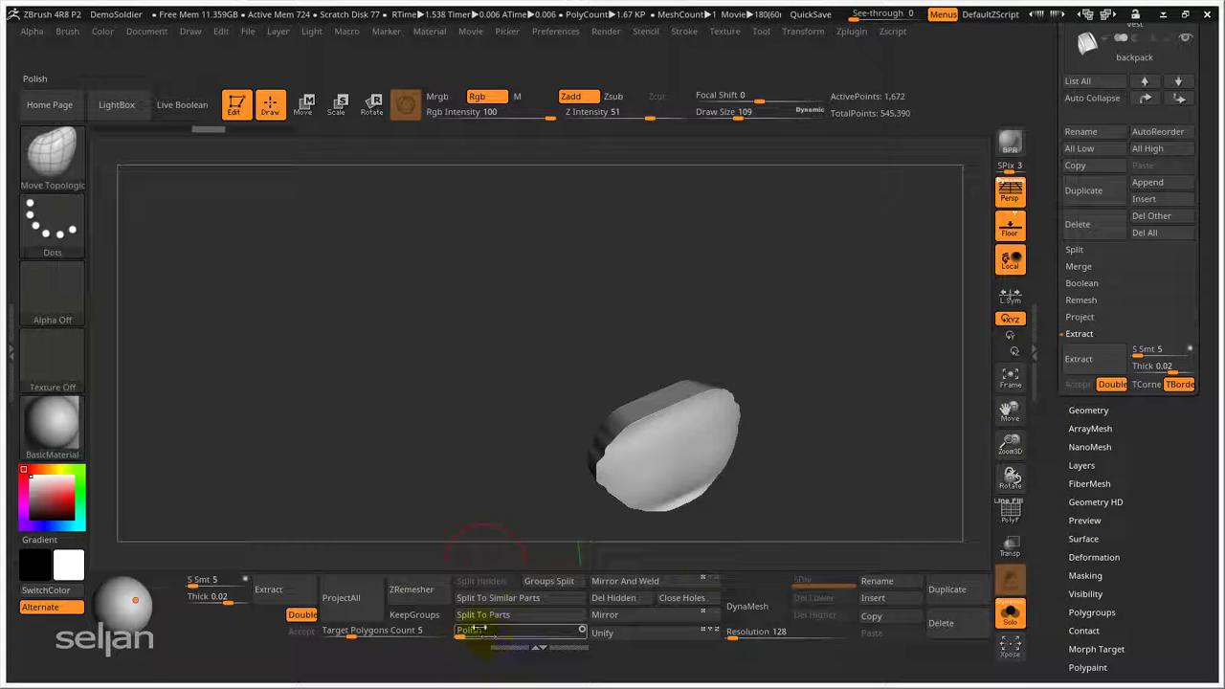
scroll(1057, 465, down, 8)
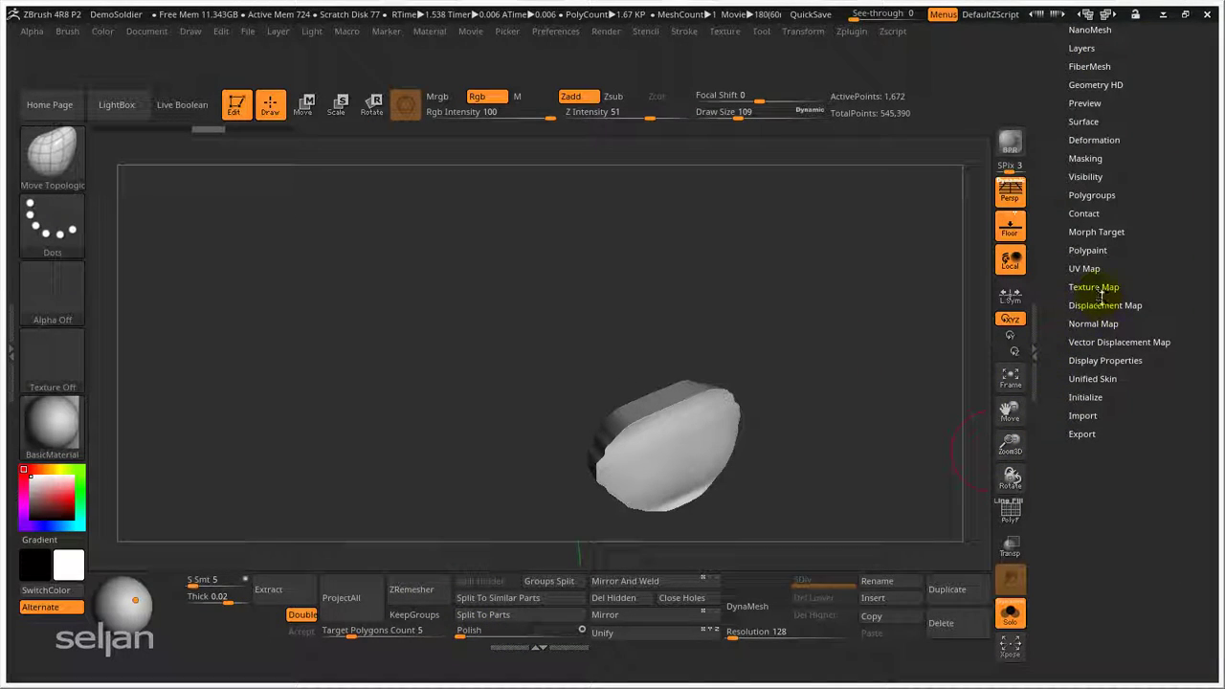
click(1099, 139)
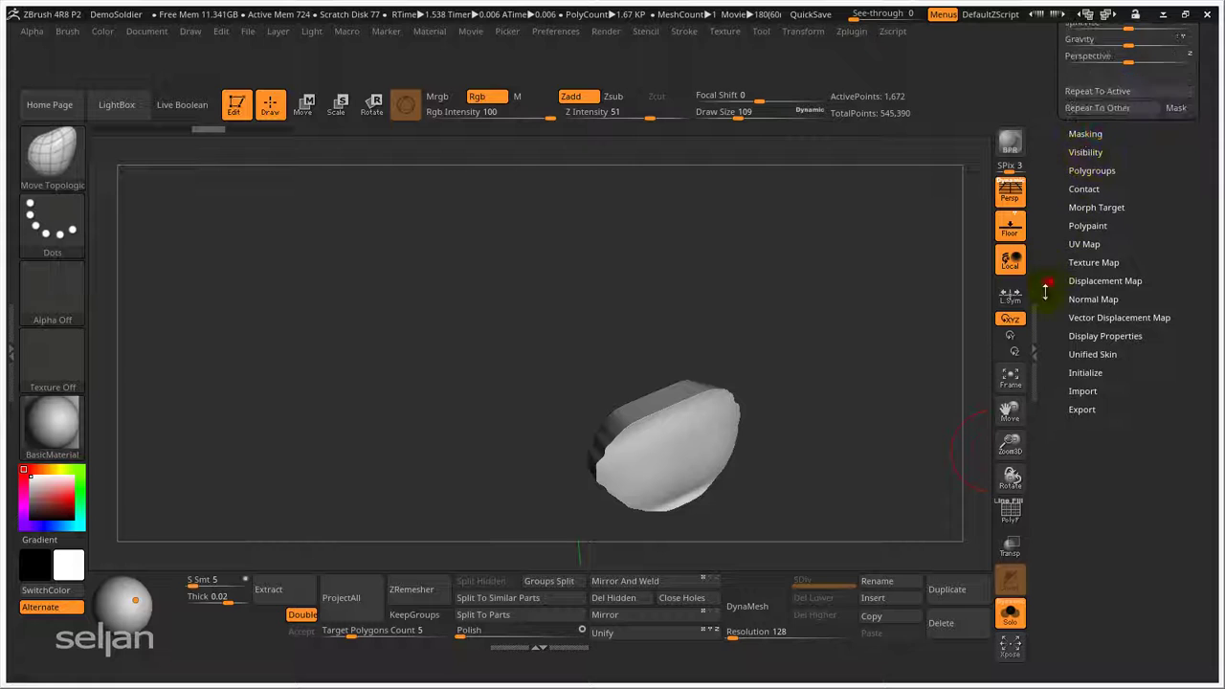
scroll(1050, 383, up, 10)
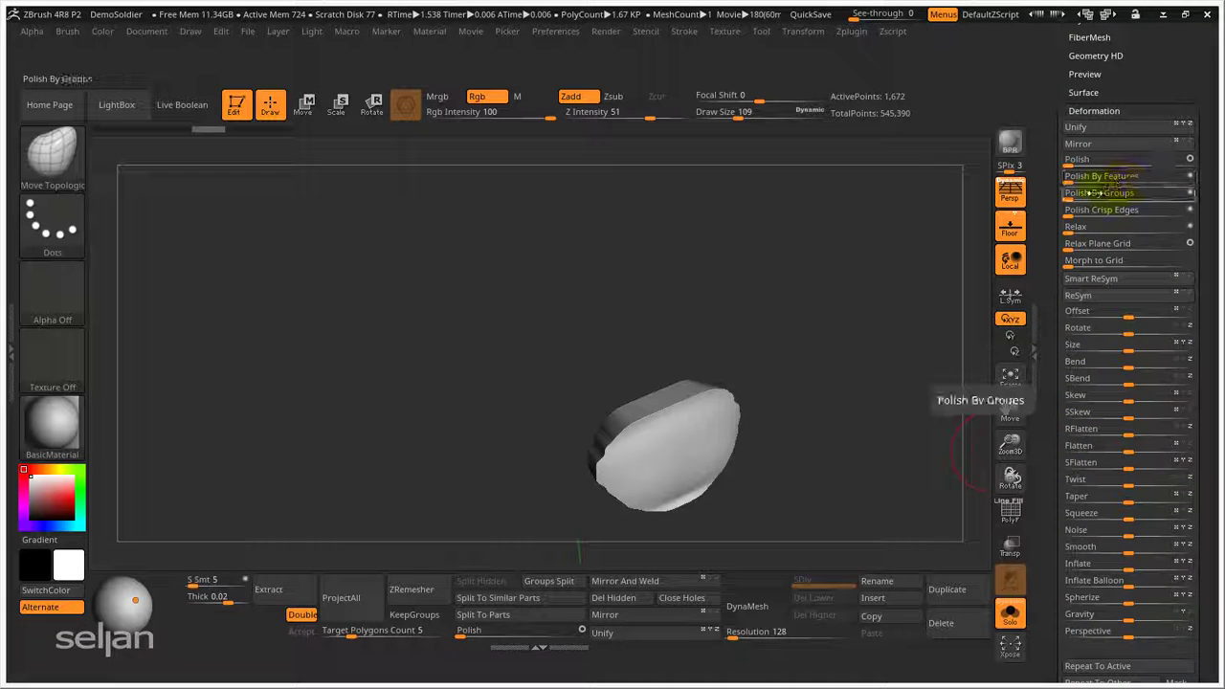
mouse_move(1129, 193)
mouse_down()
mouse_move(1146, 193)
mouse_move(1067, 195)
mouse_move(1146, 193)
mouse_up()
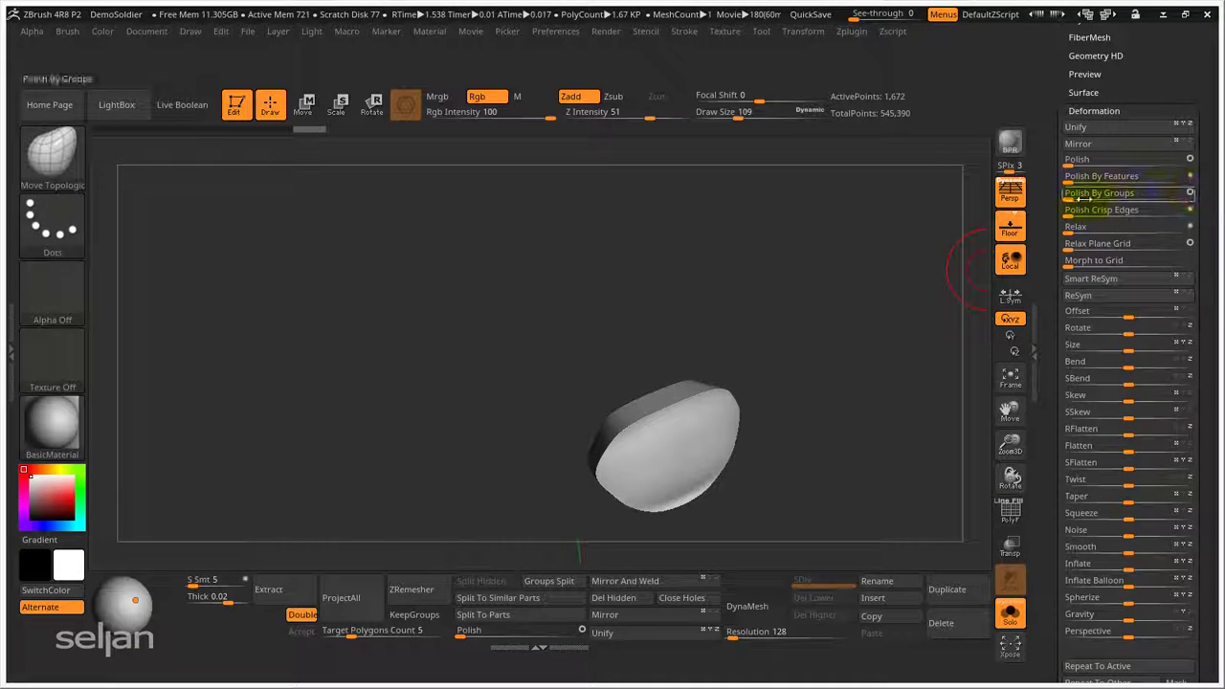
- Place the Polish By Groups slider below the canvas beside Target Polygons Count, and turn off Solo to view the whole soldier
mouse_move(1146, 196)
mouse_down()
mouse_move(656, 355)
mouse_move(254, 548)
mouse_move(219, 627)
mouse_up()
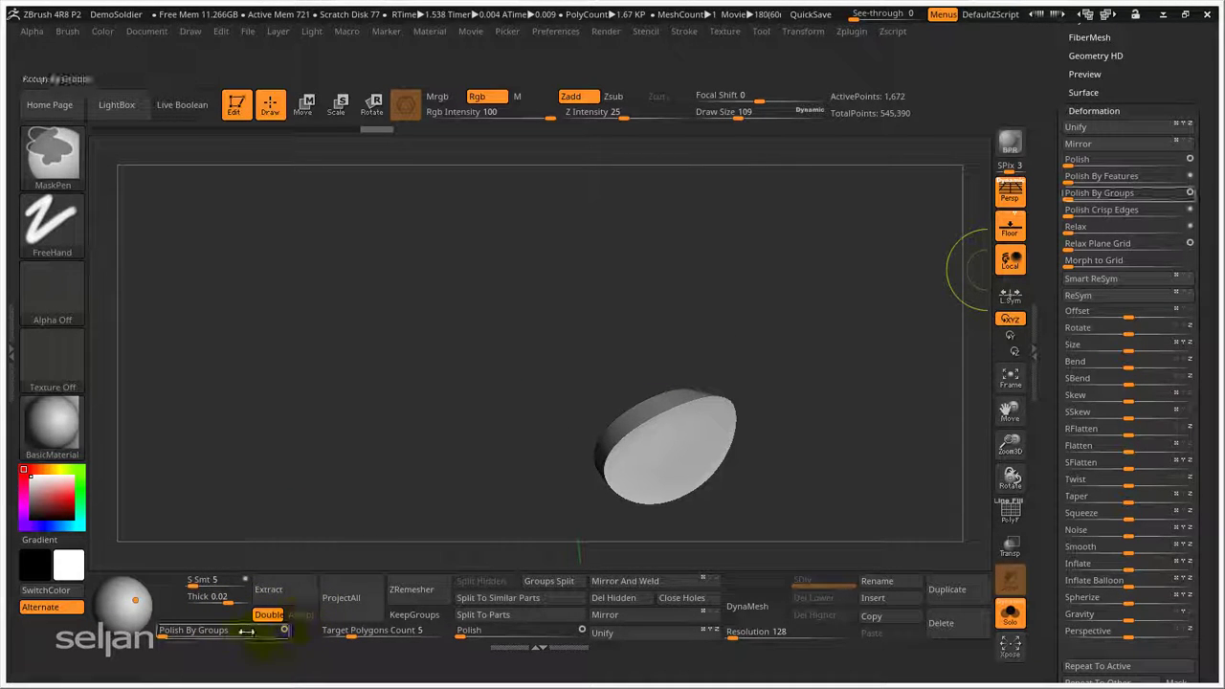
ctrl+alt+drag(258, 631, 281, 636)
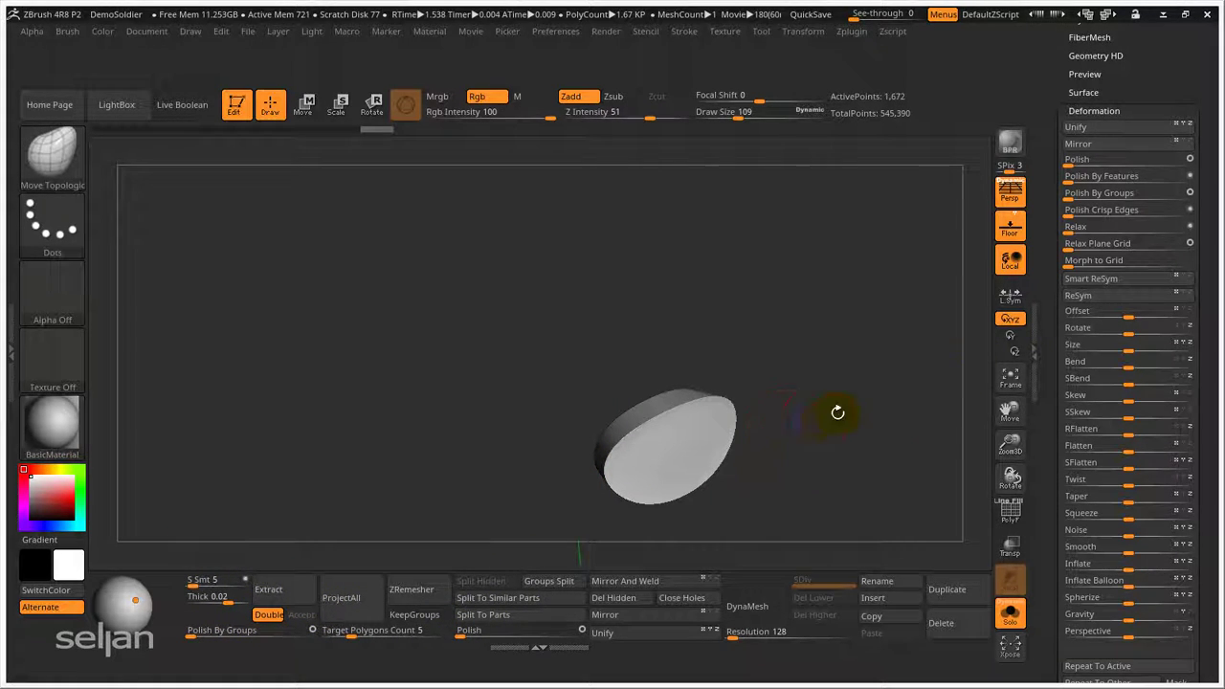
click(1013, 616)
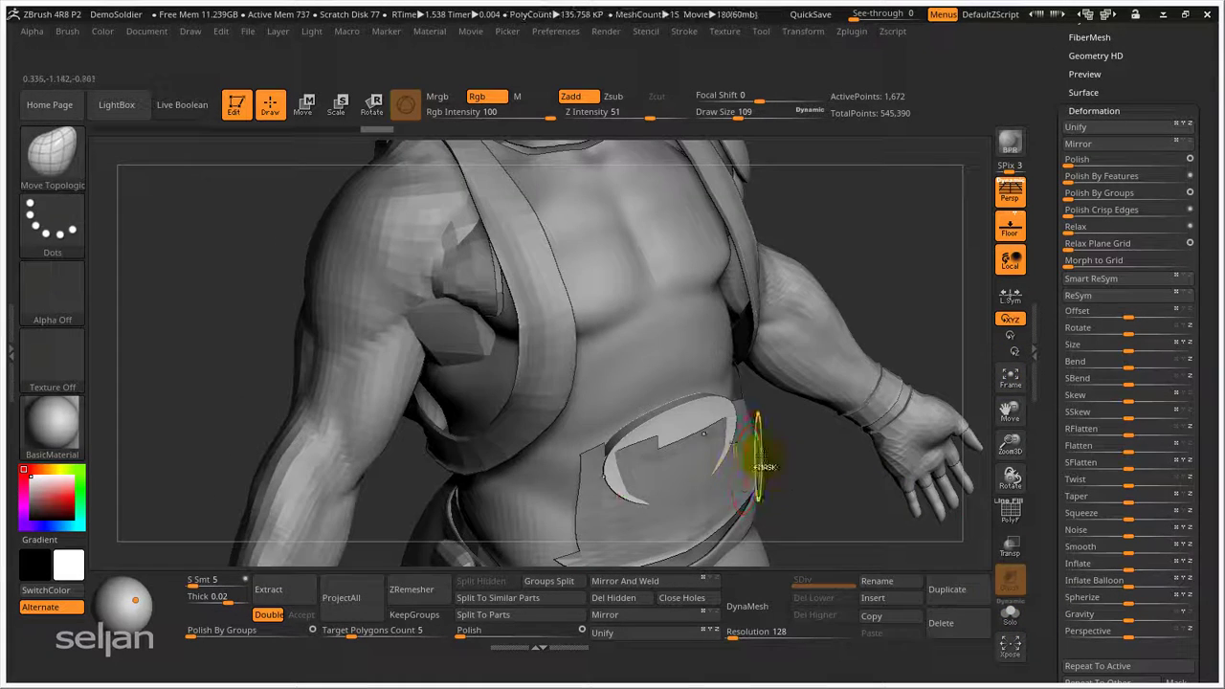
mouse_move(728, 379)
mouse_down()
mouse_move(725, 430)
mouse_move(679, 410)
mouse_move(717, 424)
mouse_move(825, 337)
mouse_up()
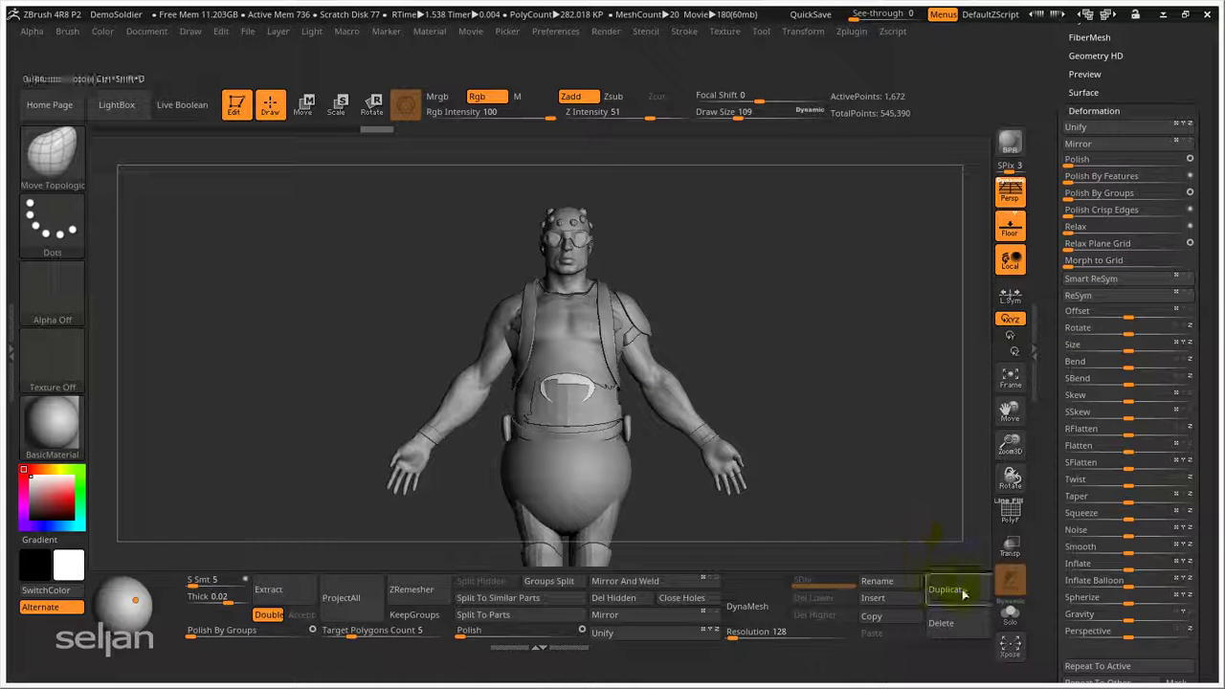
- Turn off Enable Customize and save the customized interface layout as the startup configuration with Store Config
key(ctrl)
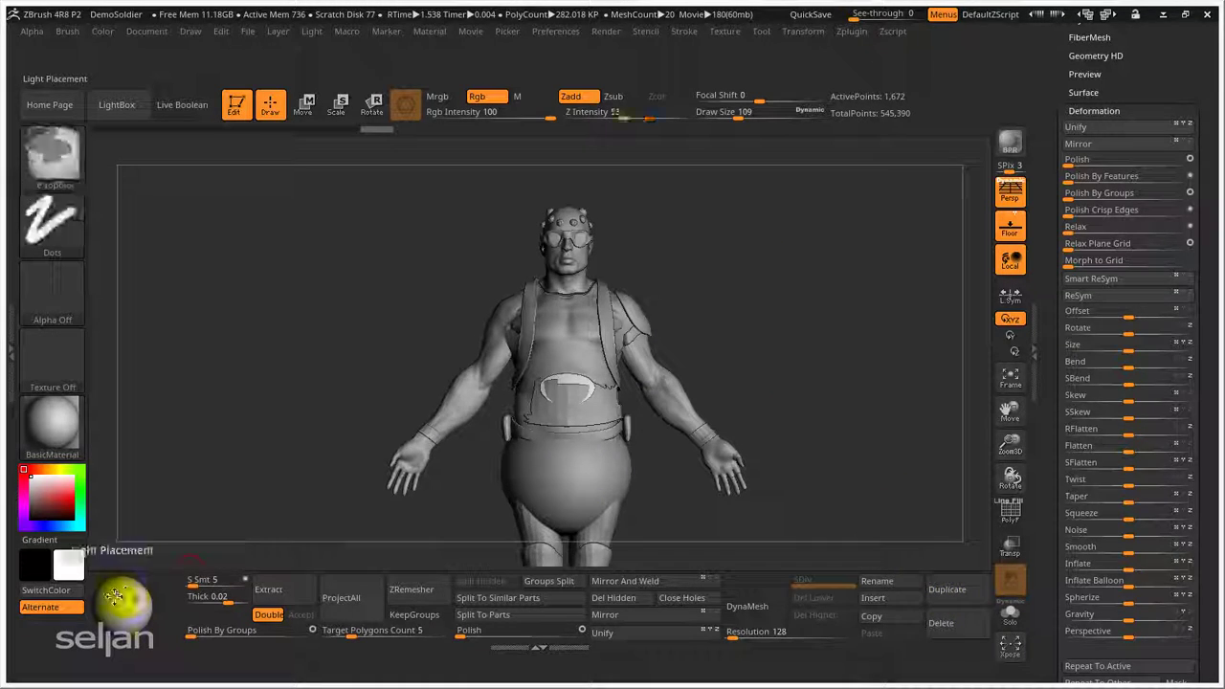
mouse_move(117, 596)
ctrl+alt+mouse_down()
mouse_move(236, 461)
mouse_move(120, 595)
ctrl+alt+mouse_up()
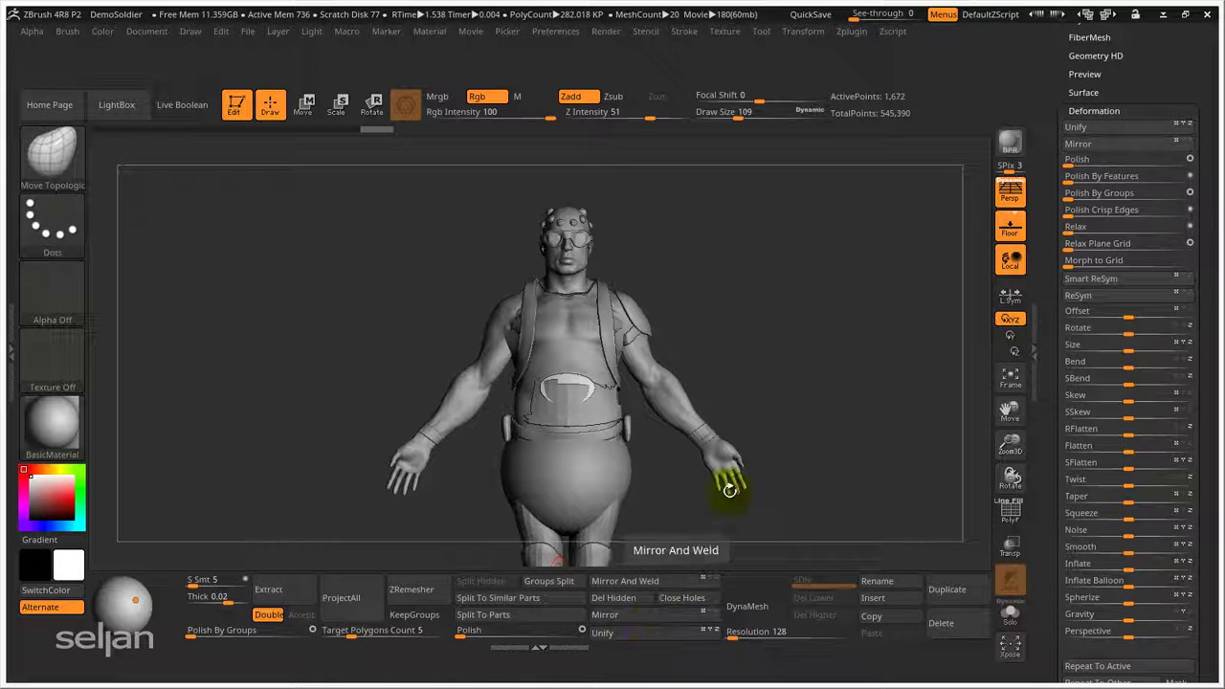
click(563, 34)
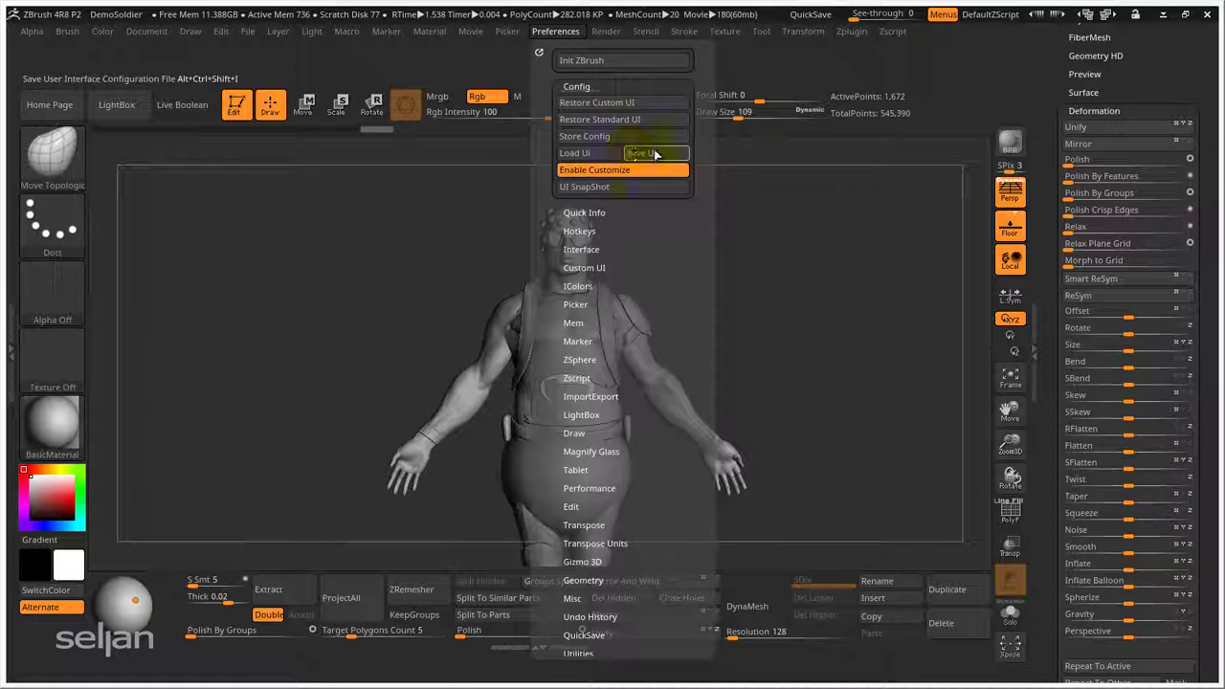
click(593, 169)
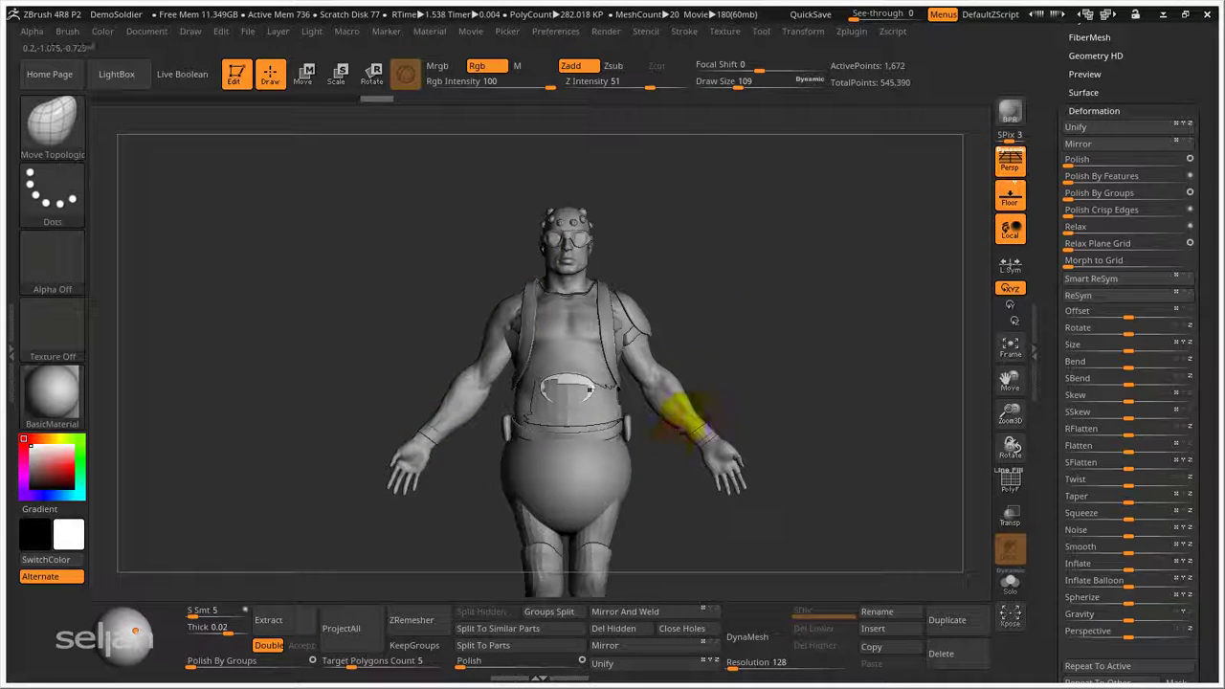
alt+drag(738, 364, 709, 277)
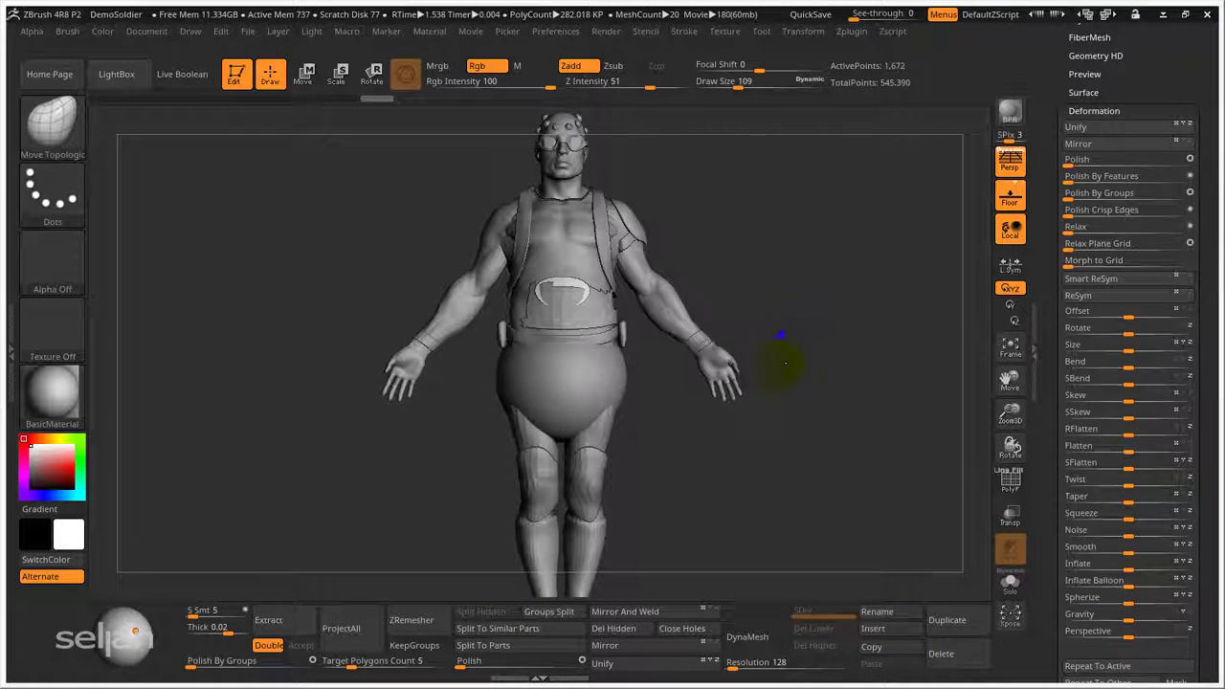
drag(785, 355, 787, 352)
click(563, 31)
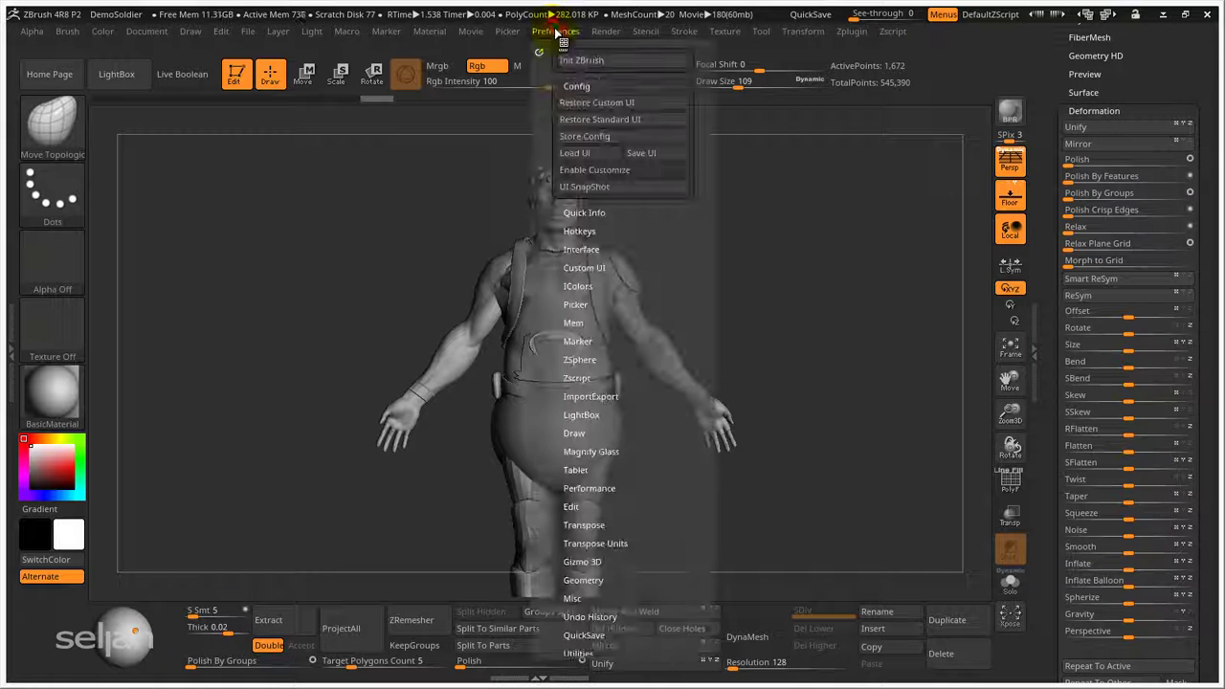
click(630, 138)
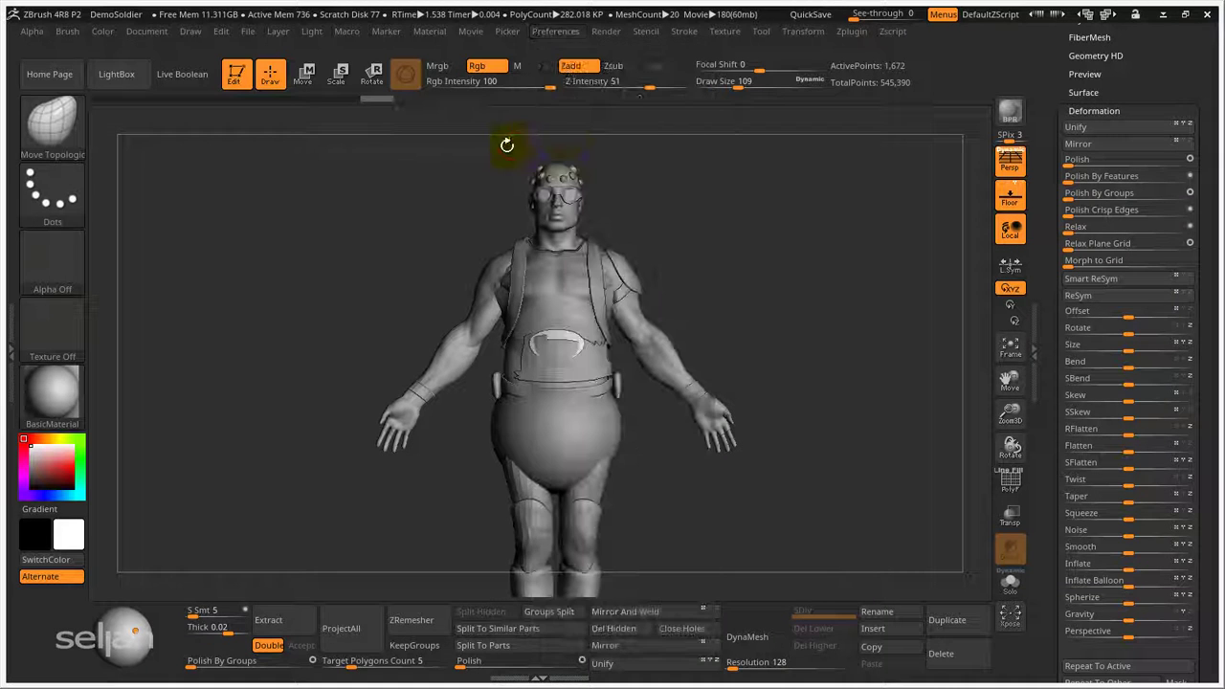
click(555, 36)
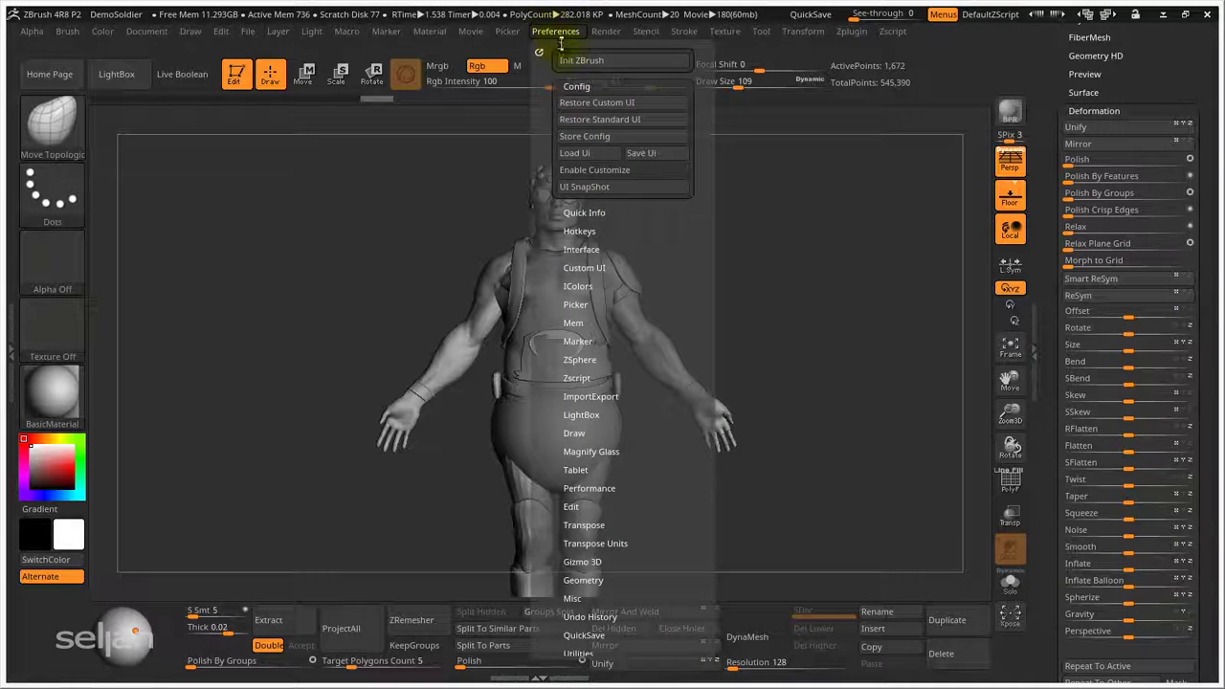
click(603, 121)
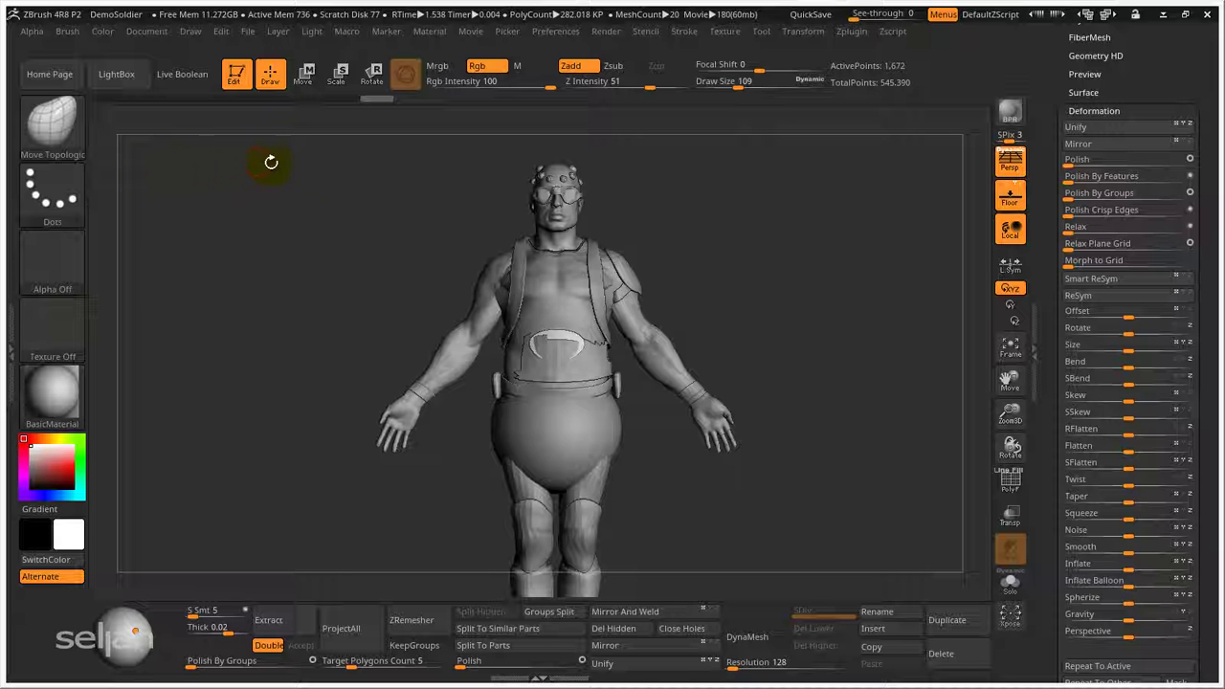
key(ctrl+shift)
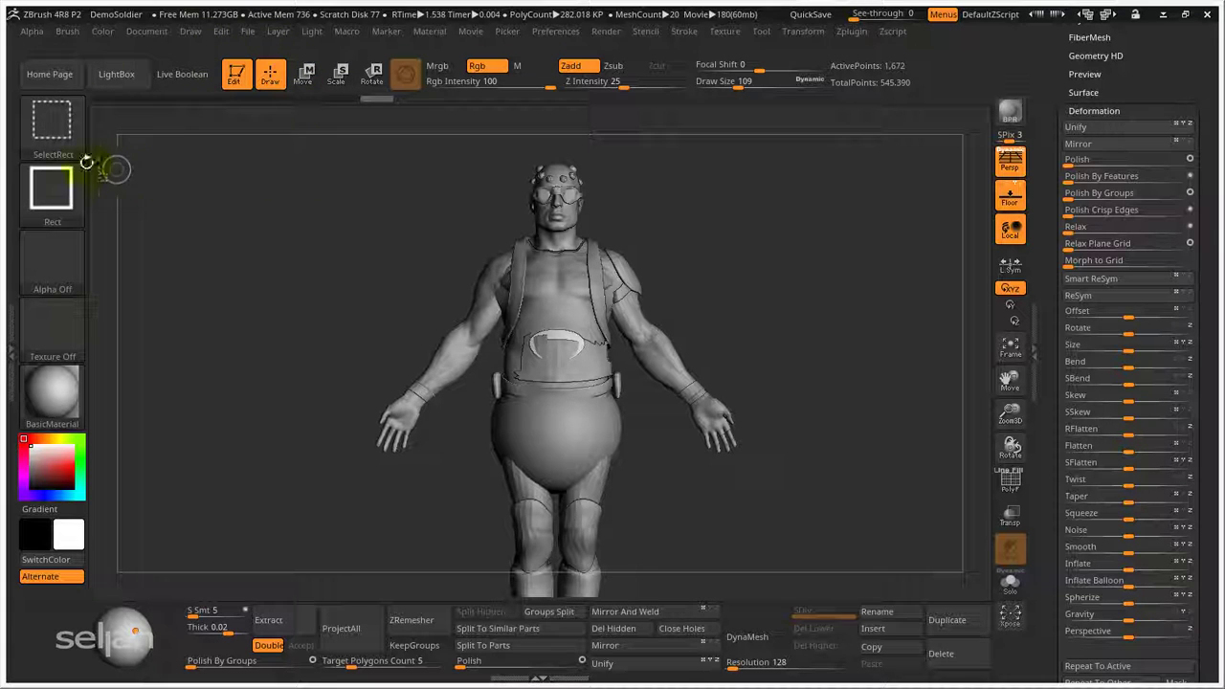
click(48, 122)
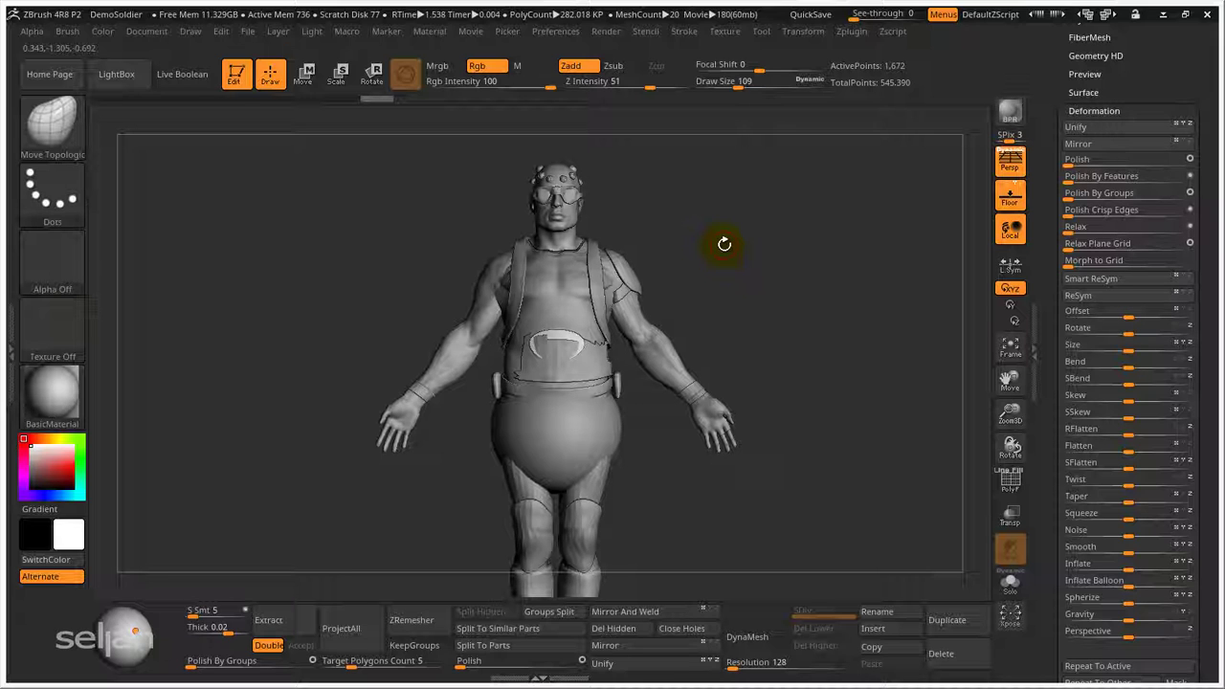
- Switch the sculpting brush to Pinch and from there to Inflat using the brush-picker letter shortcuts
key(b)
key(p)
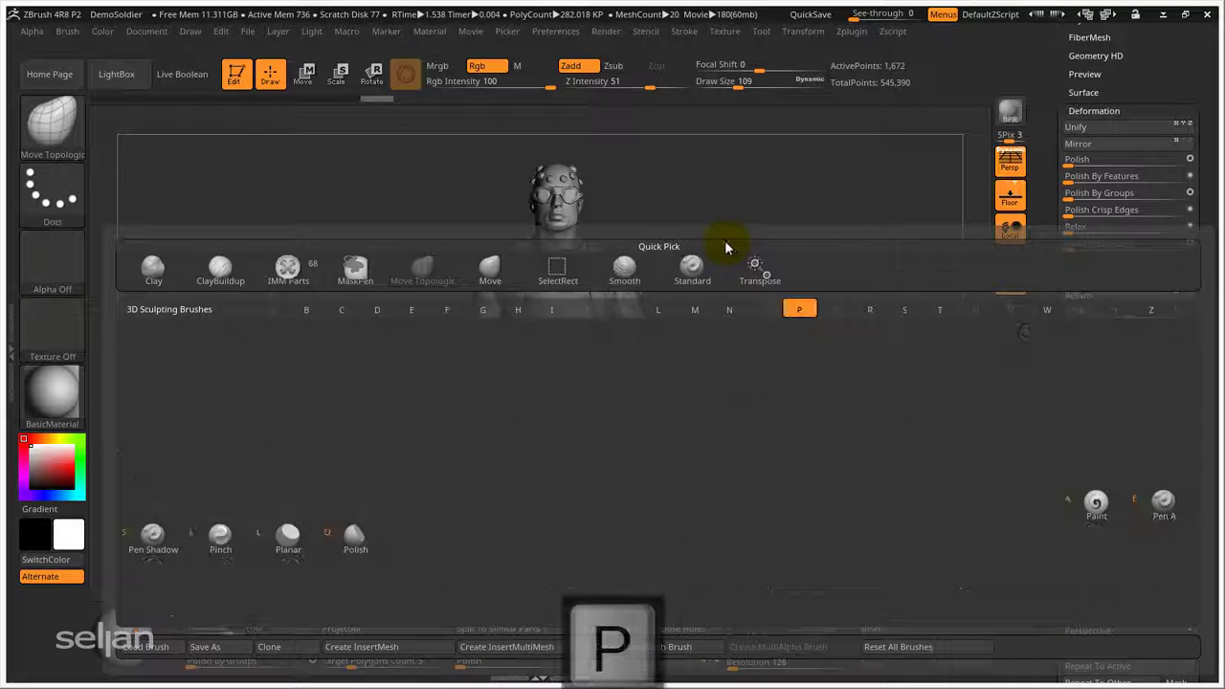
key(i)
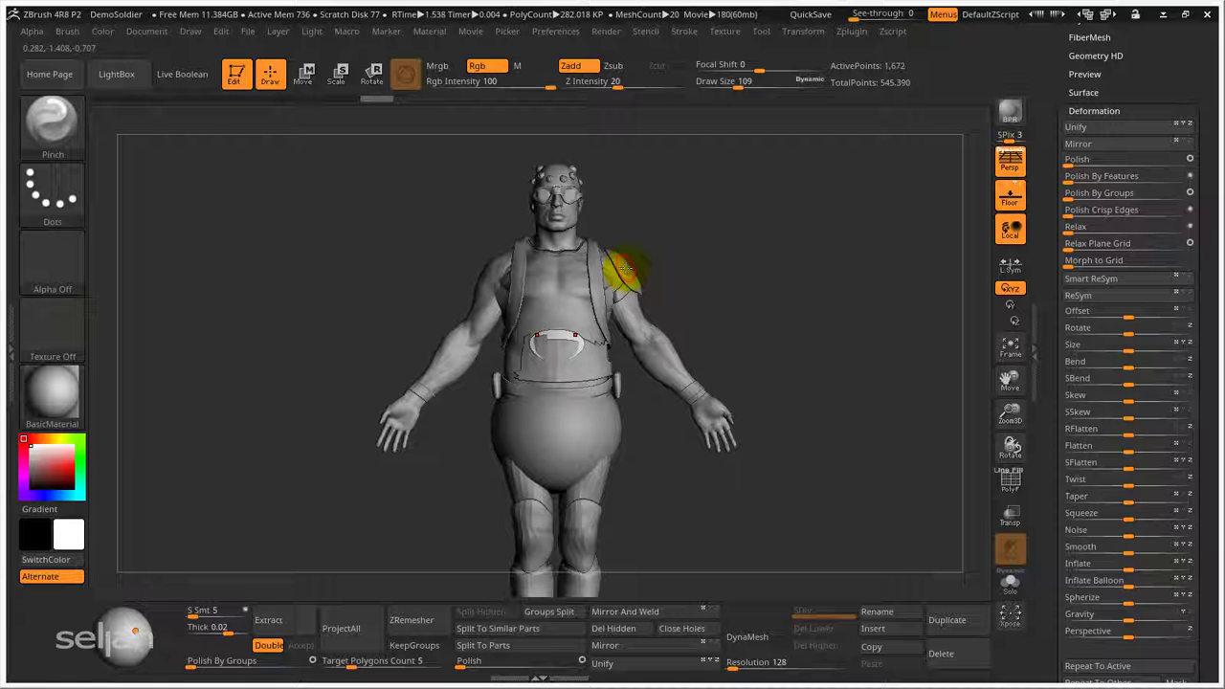
key(b)
key(i)
key(n)
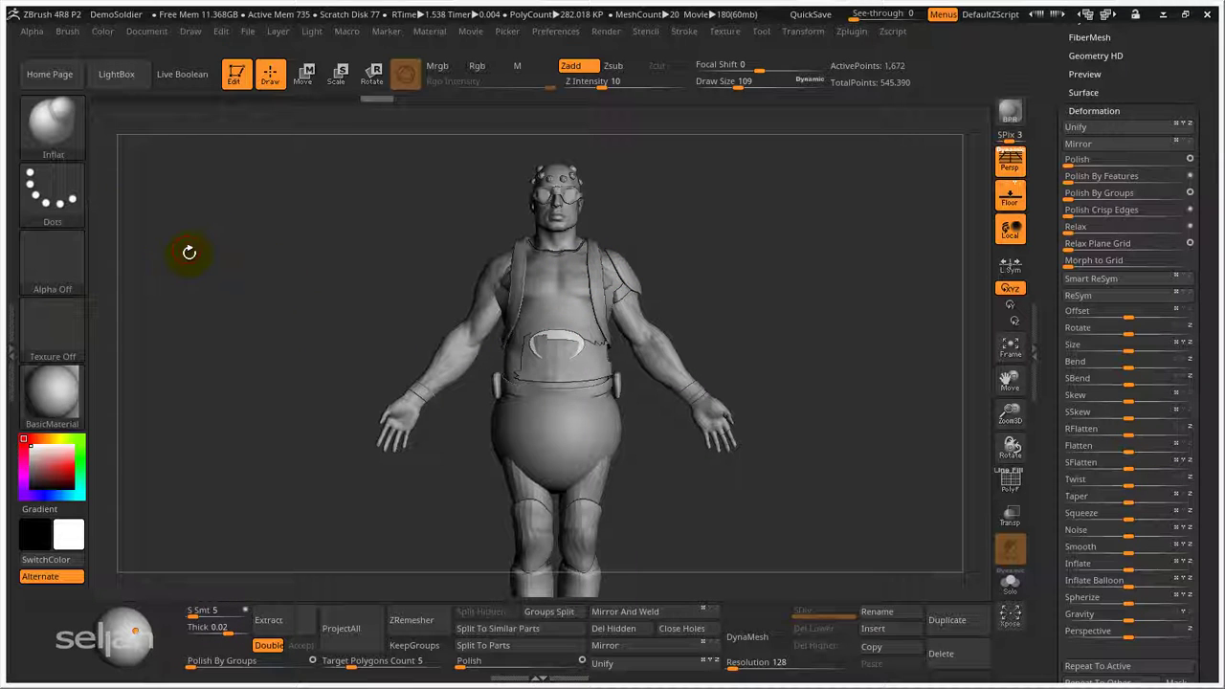
- Store the interface configuration again with Inflat as the active brush
ctrl+click(53, 125)
click(565, 32)
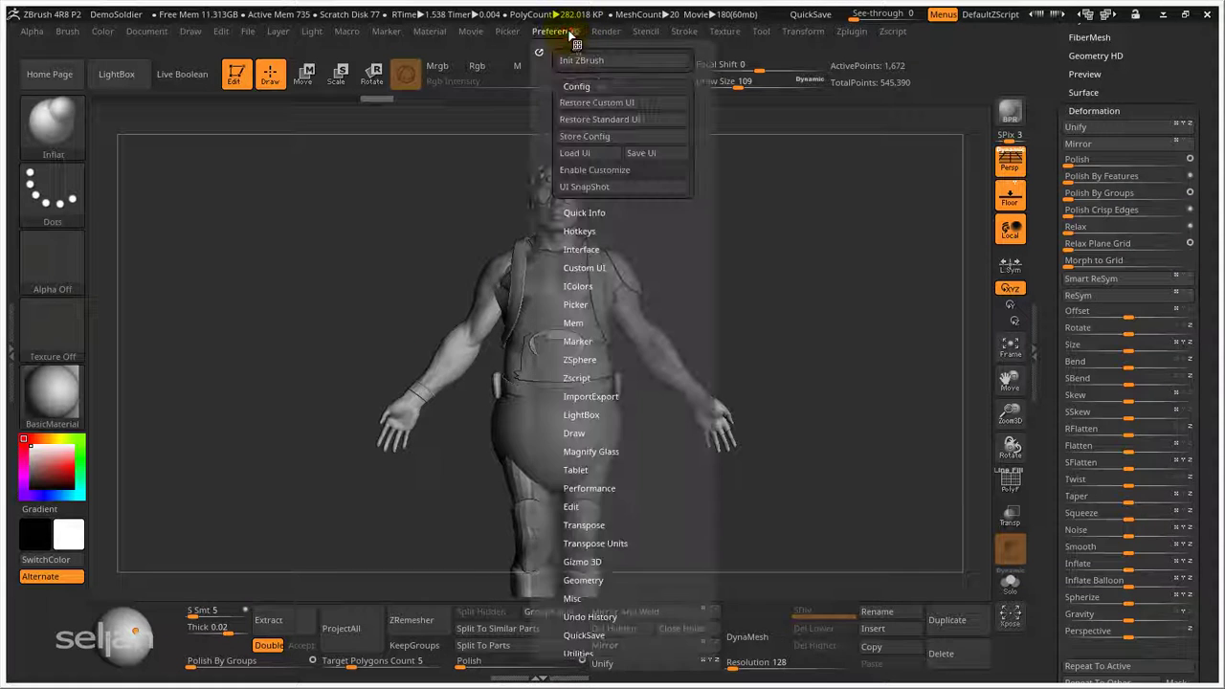
click(601, 136)
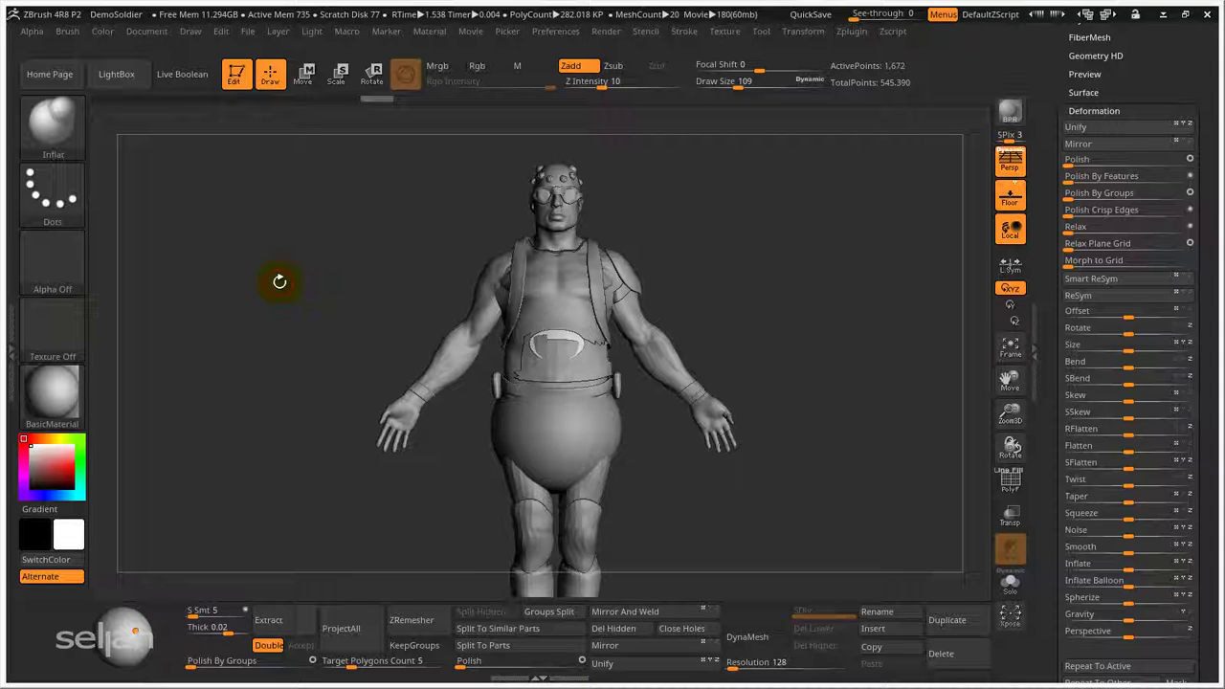